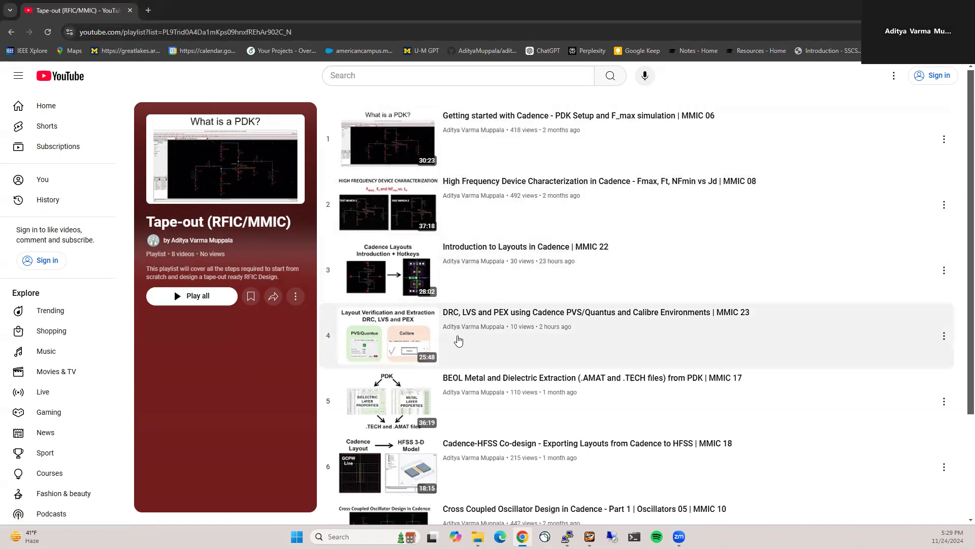
Step: Switch to the TigerVNC session and open the GCPW_Line_HF layout from avm_A04_Tlines_YT in a maximized window
{"action": "scroll", "coordinate": [460, 355], "scroll_direction": "down", "scroll_amount": 1}
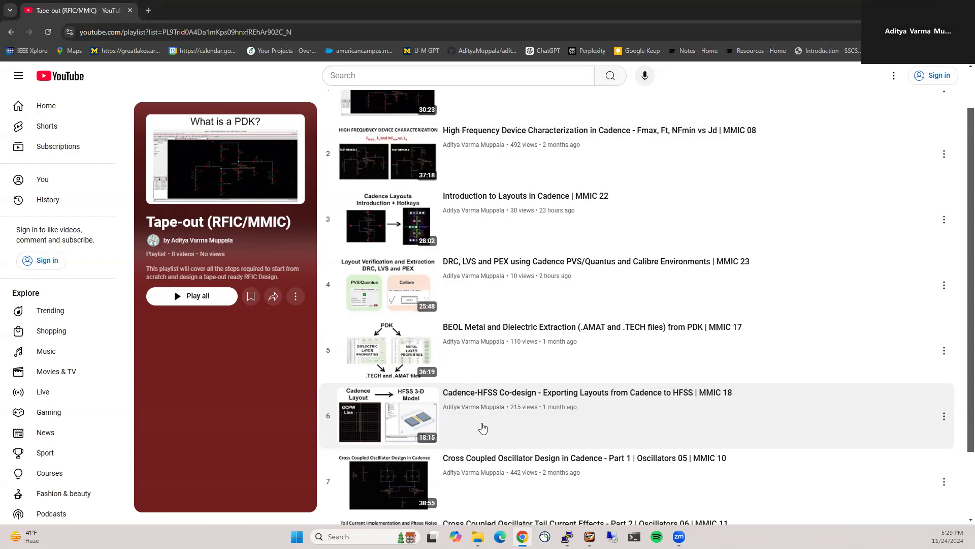
{"action": "mouse_move", "coordinate": [589, 536]}
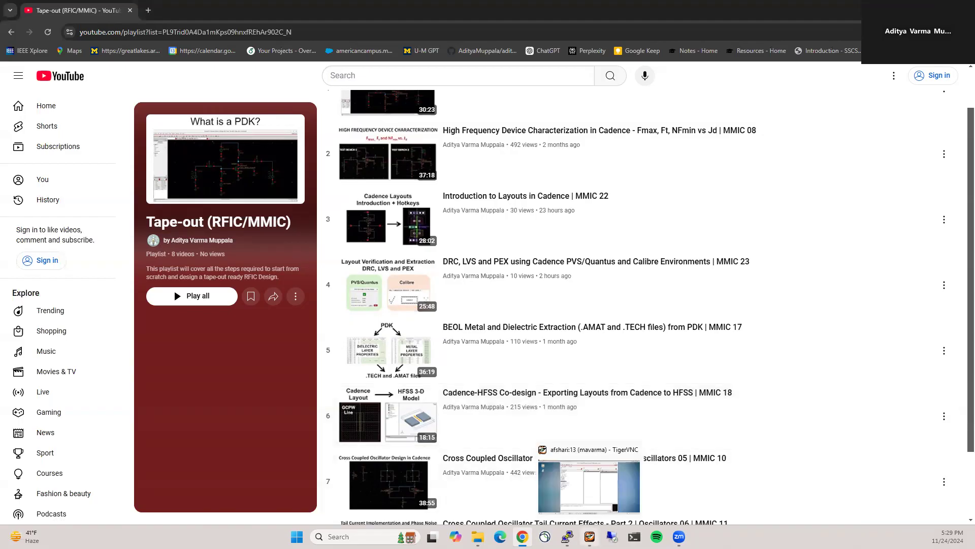
{"action": "left_click", "coordinate": [589, 482]}
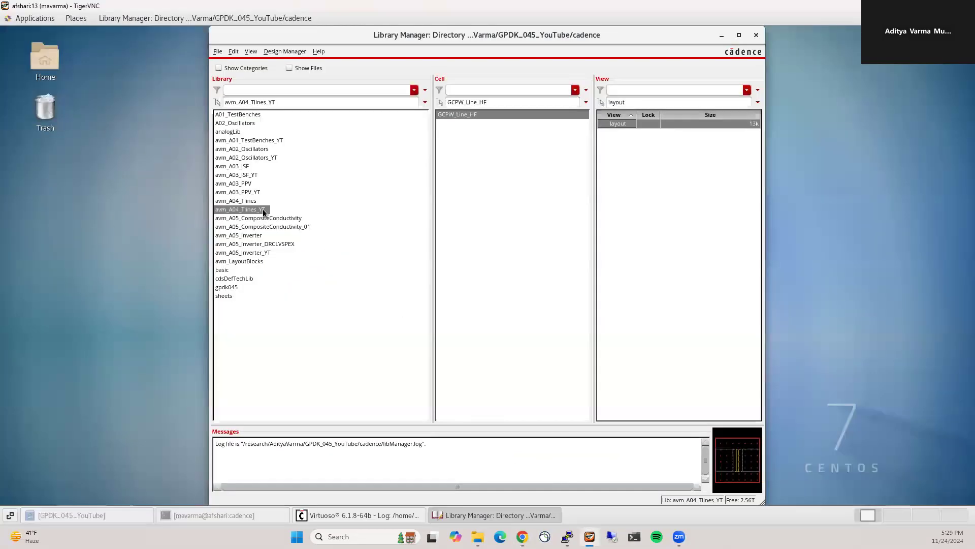
{"action": "double_click", "coordinate": [614, 124]}
{"action": "double_click", "coordinate": [304, 53]}
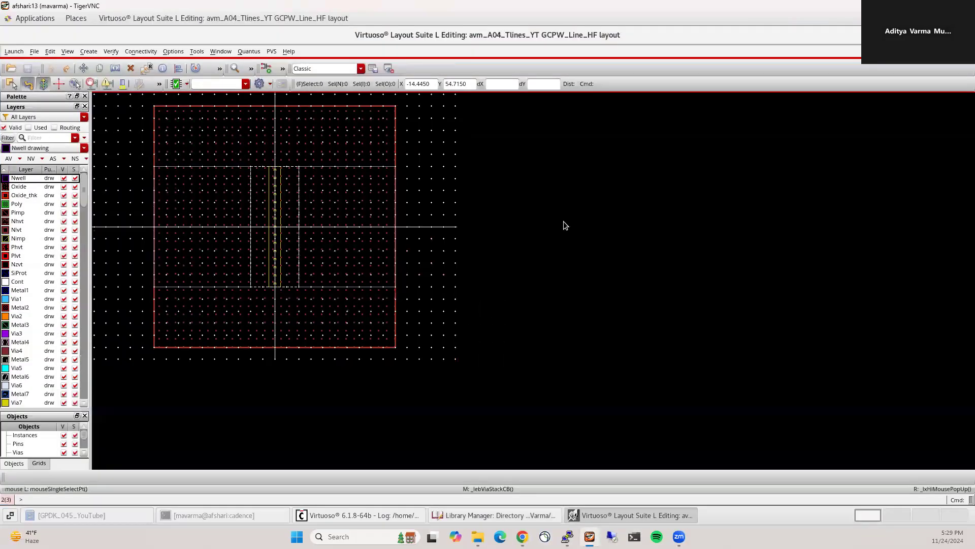
Step: Limit the layer palette to used layers, widen it, and inspect the Metal11 strip at the layout's centre
{"action": "left_click", "coordinate": [29, 129]}
{"action": "left_click_drag", "start_coordinate": [91, 177], "coordinate": [129, 180]}
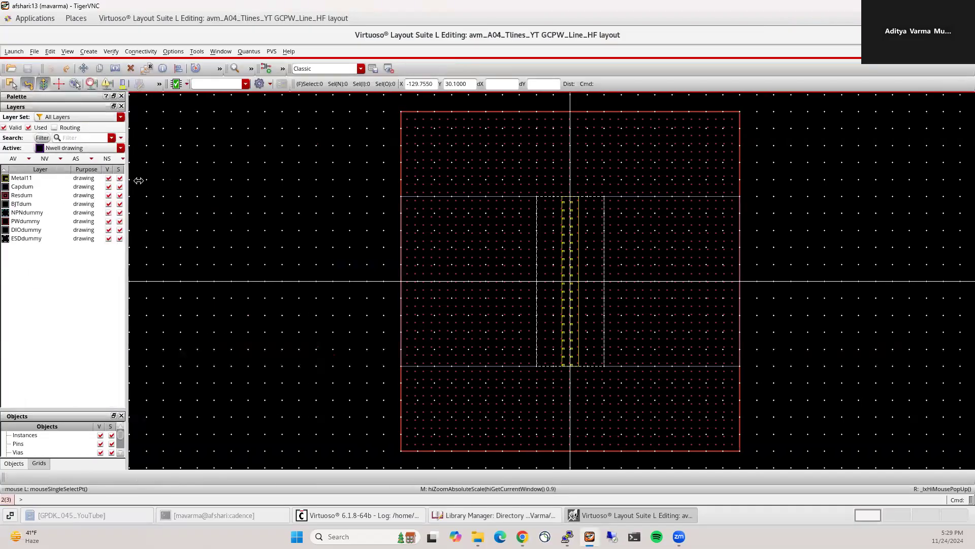
{"action": "left_click", "coordinate": [580, 225]}
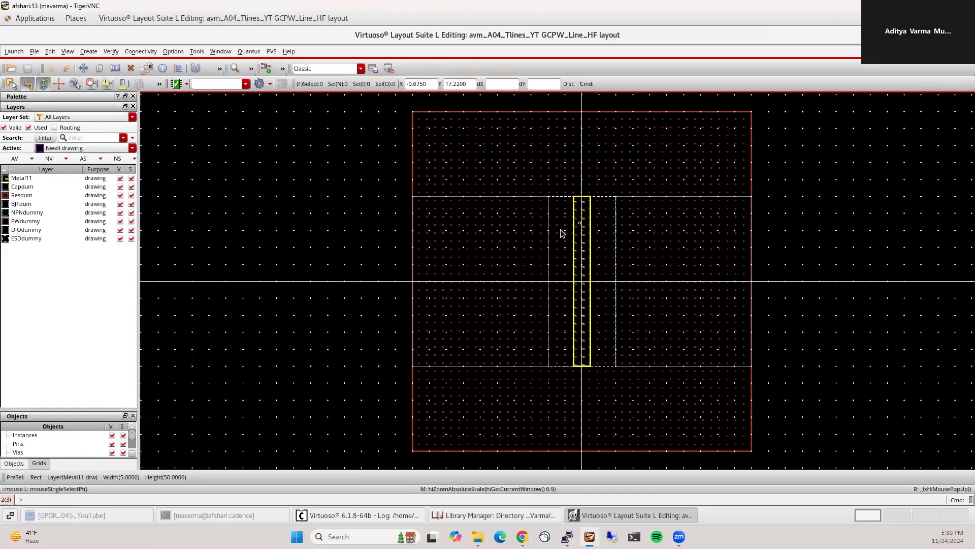
{"action": "left_click", "coordinate": [374, 219]}
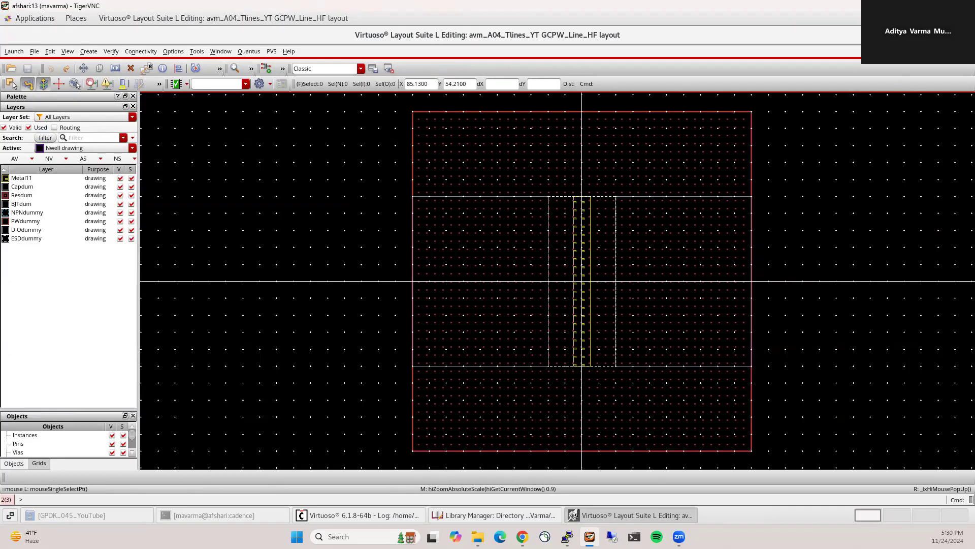
Step: Minimize the layout and open GPDK045_HFSS_Mapping_Lin.tech from the GPDK_045_YouTube folder in the text editor
{"action": "left_click", "coordinate": [931, 35]}
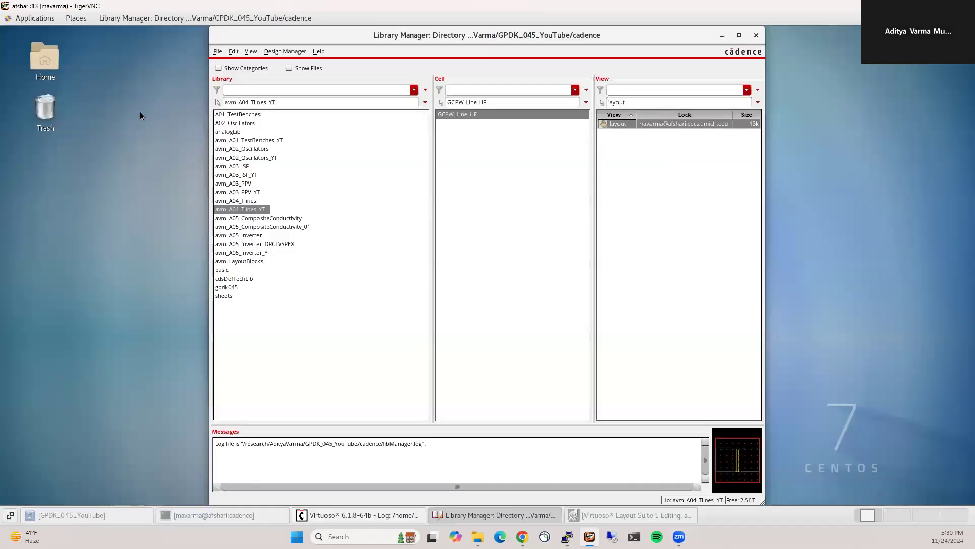
{"action": "left_click", "coordinate": [65, 19]}
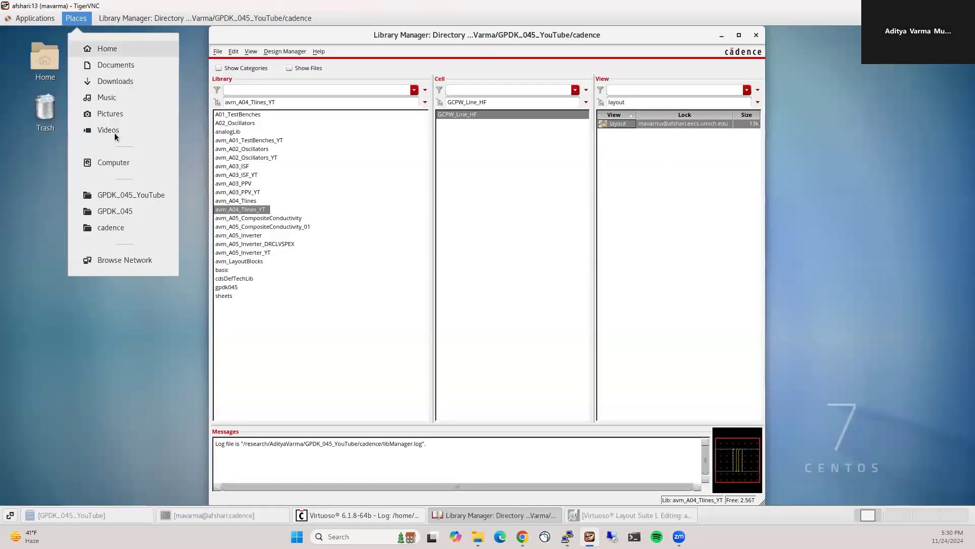
{"action": "left_click", "coordinate": [133, 191]}
{"action": "double_click", "coordinate": [227, 104]}
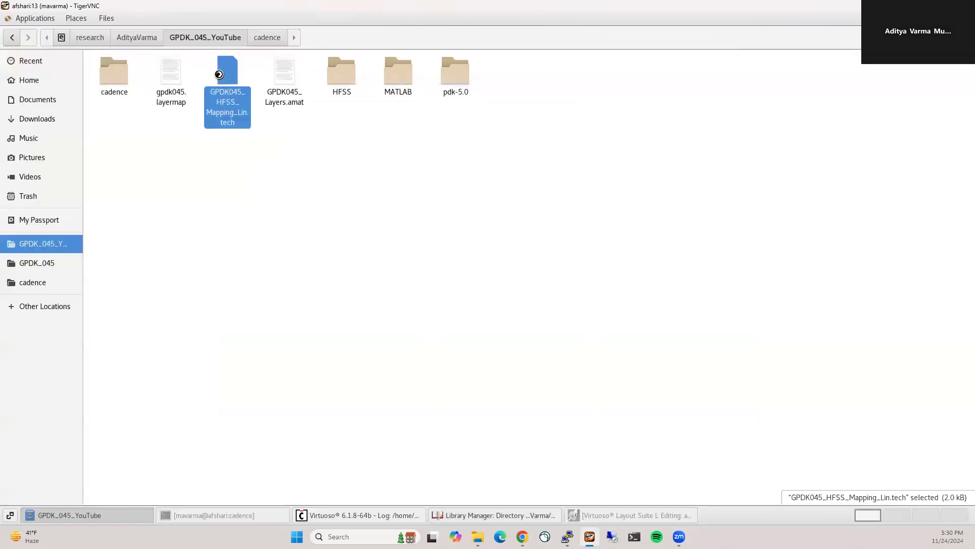
{"action": "scroll", "coordinate": [323, 218], "scroll_direction": "down", "scroll_amount": 1}
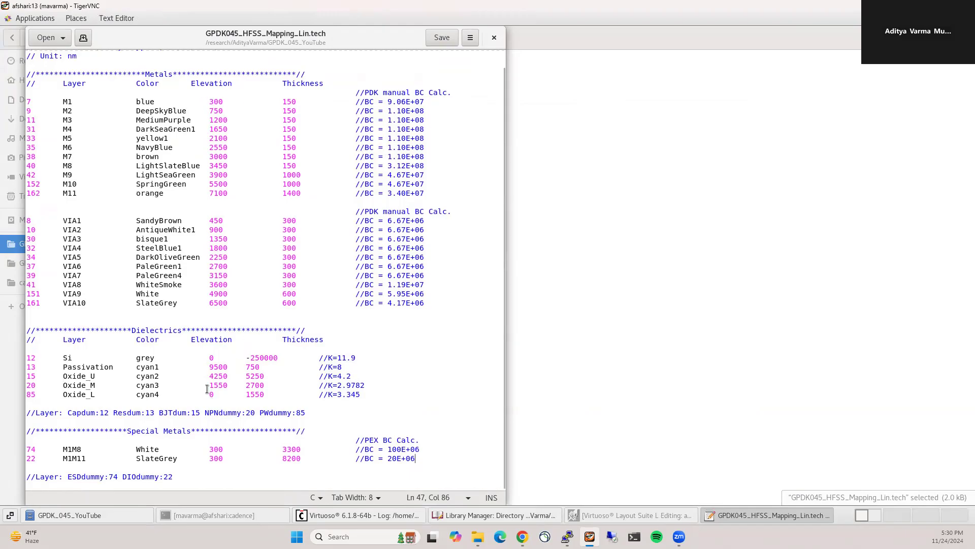
Step: Examine the metal, via and dielectric tables and the Special Metals entries, including the M1M11 layer name
{"action": "left_click_drag", "start_coordinate": [404, 401], "coordinate": [10, 80]}
{"action": "left_click", "coordinate": [357, 432]}
{"action": "left_click_drag", "start_coordinate": [431, 460], "coordinate": [30, 412]}
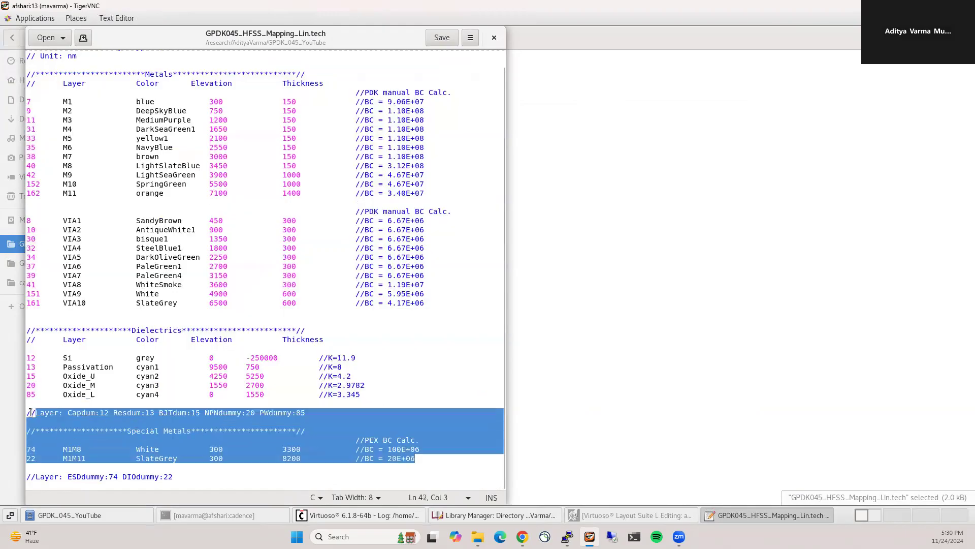
{"action": "left_click", "coordinate": [89, 460]}
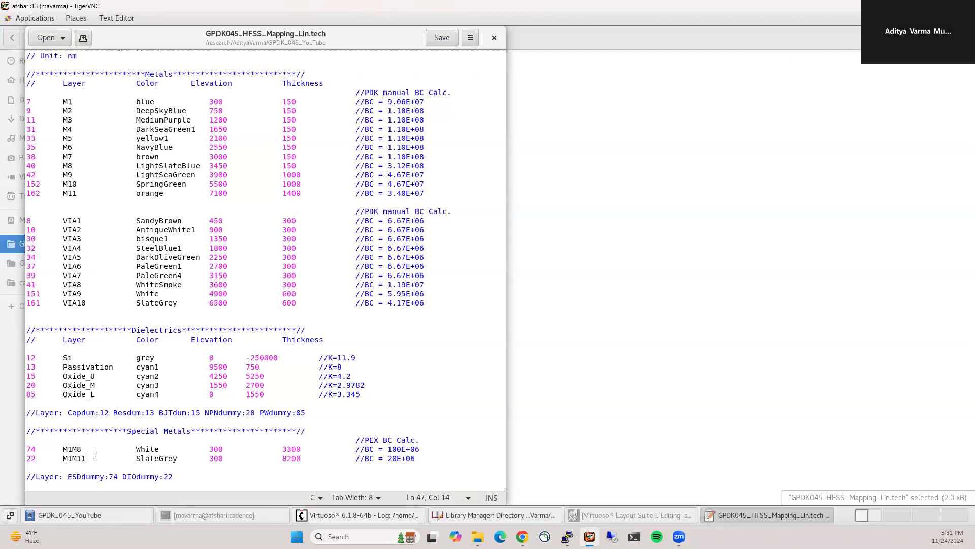
{"action": "left_click_drag", "start_coordinate": [62, 459], "coordinate": [90, 457]}
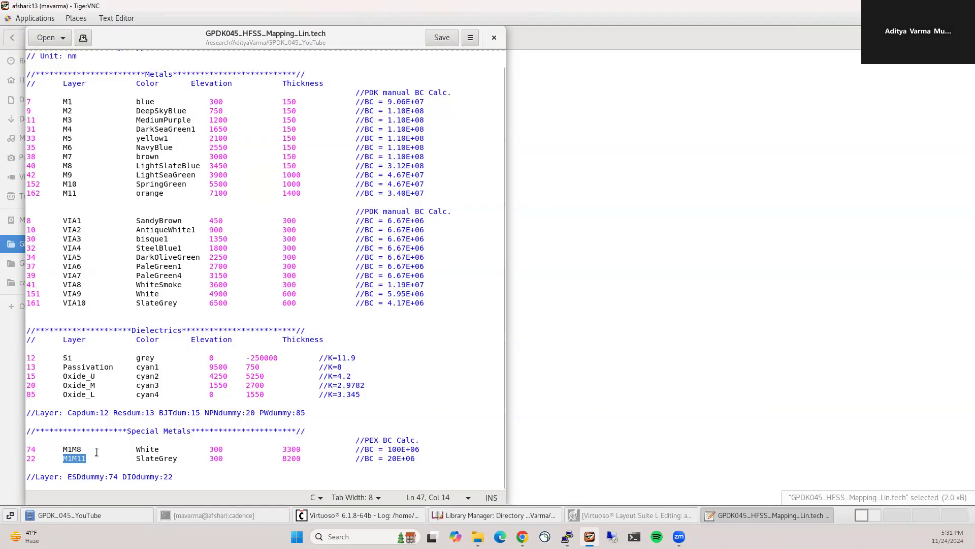
Step: Close the HFSS mapping file and the GCPW_Line_HF layout
{"action": "left_click", "coordinate": [493, 38]}
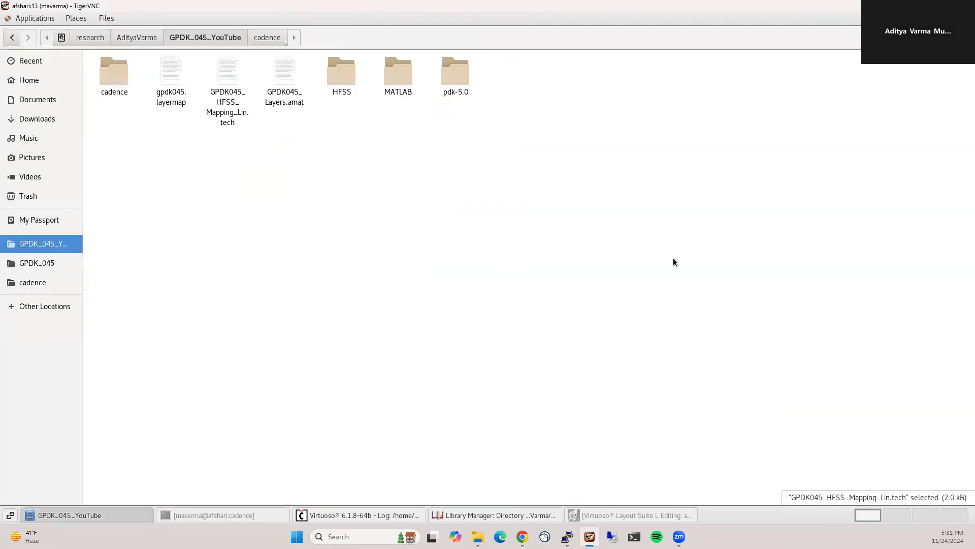
{"action": "left_click", "coordinate": [631, 514]}
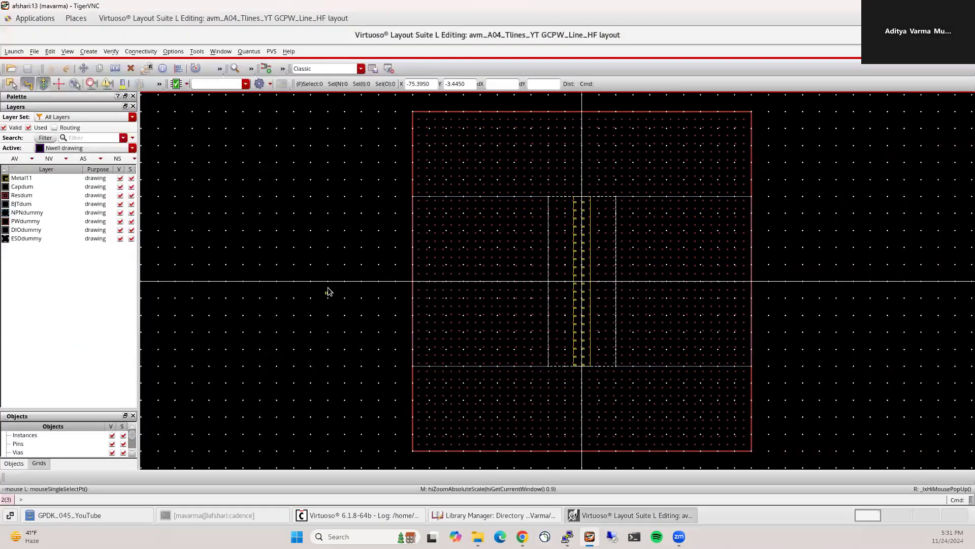
{"action": "key", "text": "ctrl+w"}
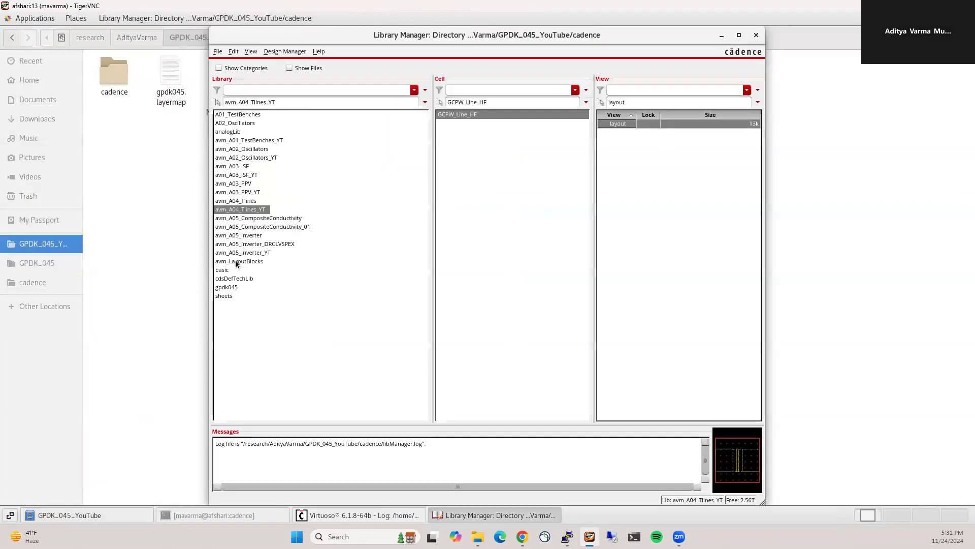
Step: Create a new library named avm_LayoutBlocks_YT in the GPDK_045_YouTube/cadence directory
{"action": "left_click", "coordinate": [217, 52]}
{"action": "mouse_move", "coordinate": [356, 64]}
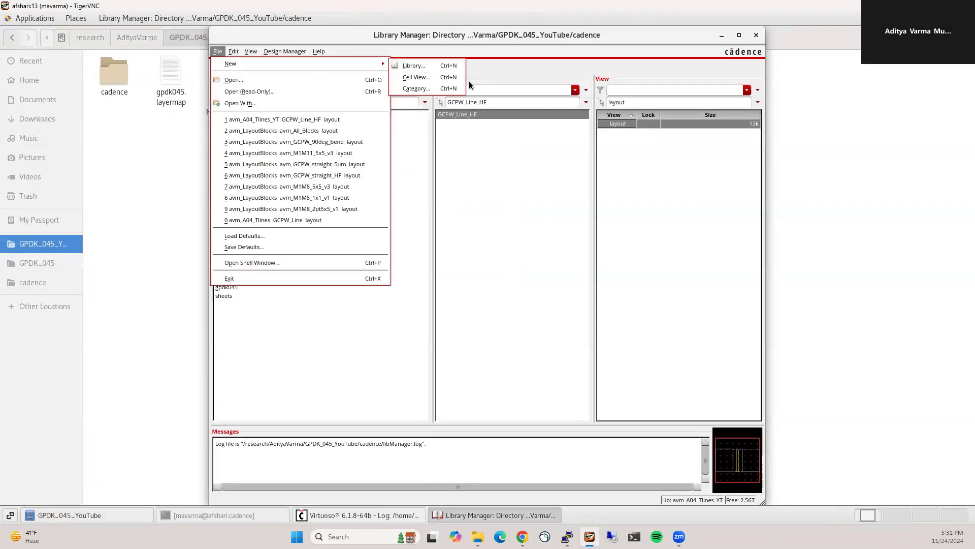
{"action": "left_click", "coordinate": [434, 66]}
{"action": "type", "text": "avm_LayoutBlocks_YT"}
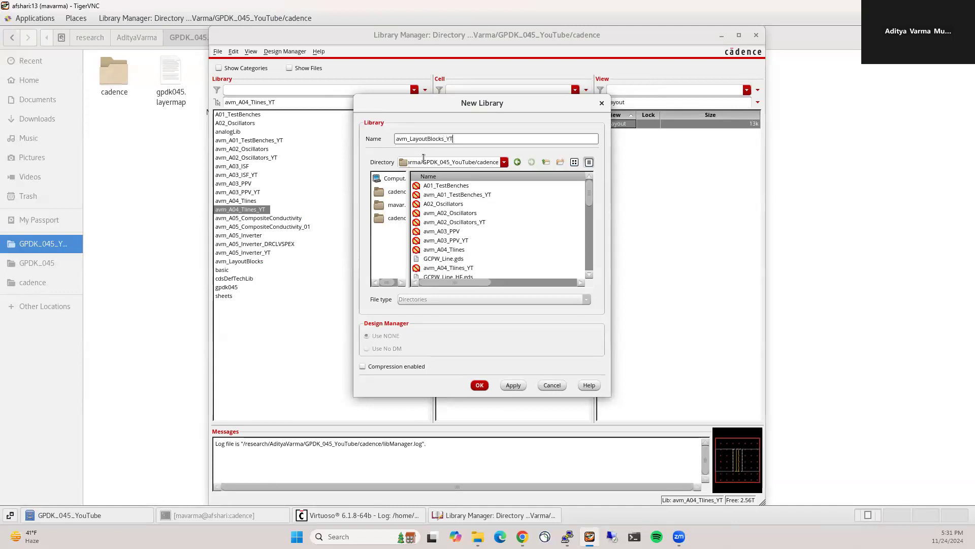
{"action": "left_click", "coordinate": [479, 385]}
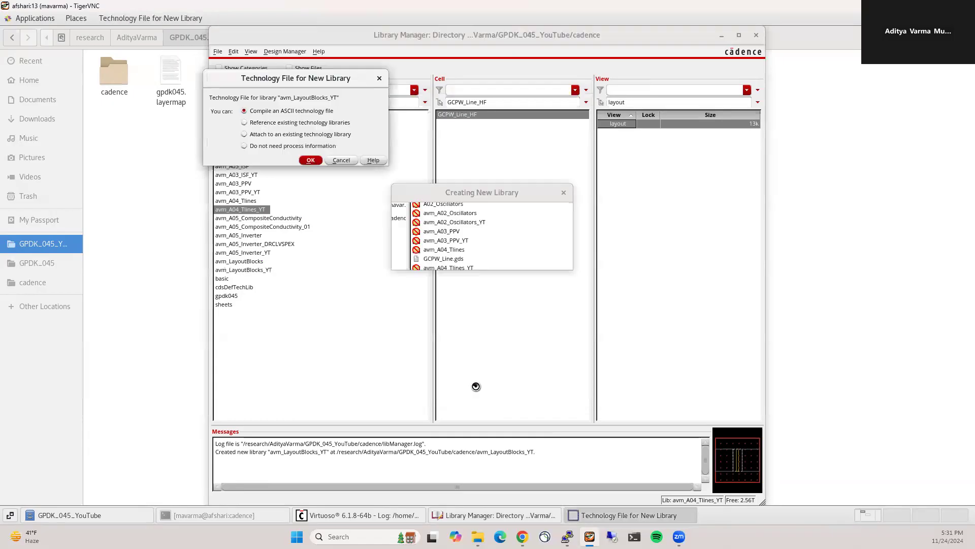
Step: Attach the new library to the existing gpdk045 technology library and select avm_LayoutBlocks_YT in the library list
{"action": "left_click", "coordinate": [279, 135]}
{"action": "left_click", "coordinate": [306, 160]}
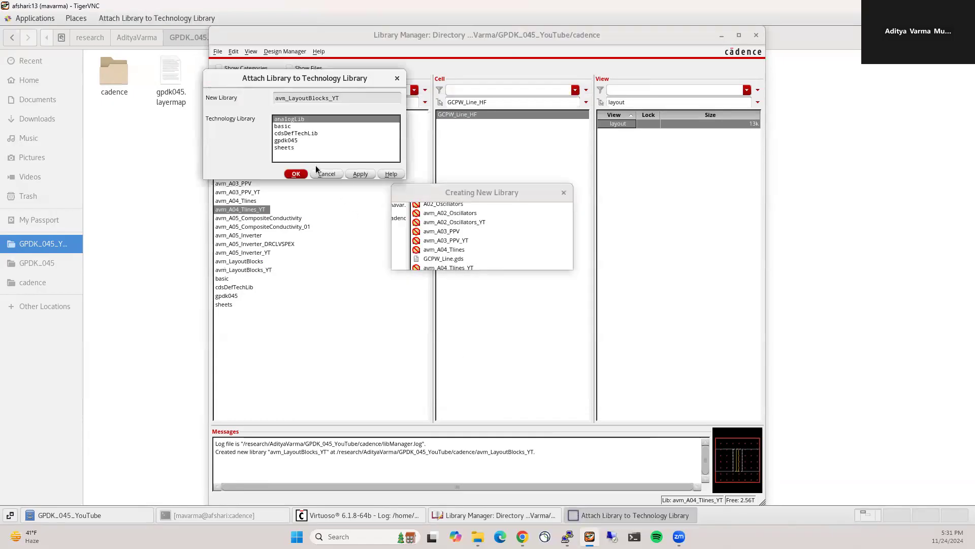
{"action": "left_click", "coordinate": [287, 140]}
{"action": "left_click", "coordinate": [294, 173]}
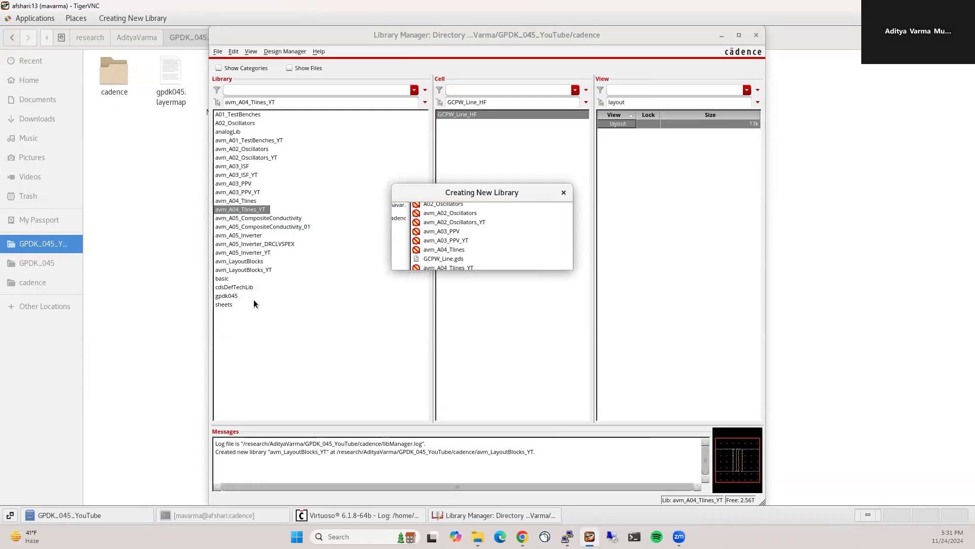
{"action": "left_click", "coordinate": [257, 269]}
{"action": "left_click_drag", "start_coordinate": [467, 197], "coordinate": [387, 236]}
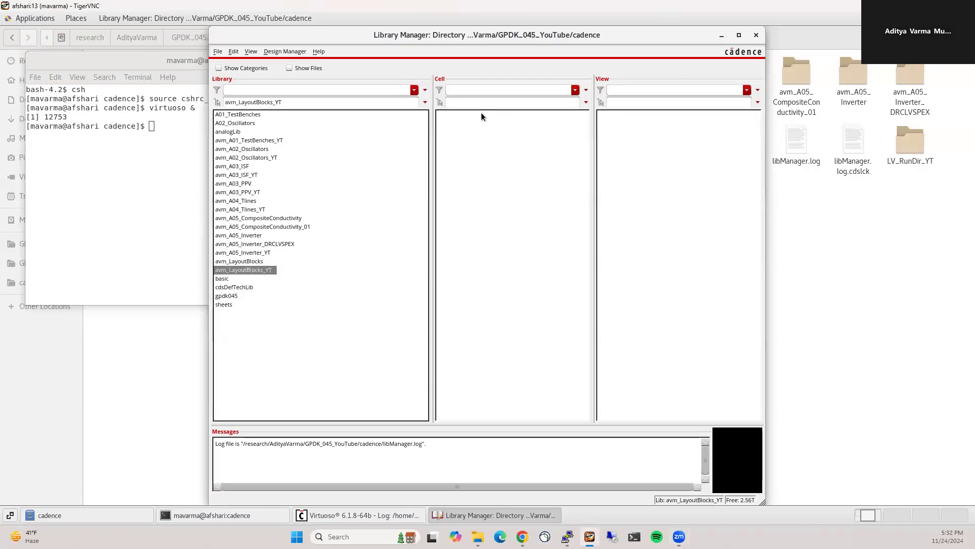
Step: Start a new cell view in the avm_LayoutBlocks_YT library
{"action": "left_click", "coordinate": [217, 52]}
{"action": "mouse_move", "coordinate": [231, 62]}
{"action": "left_click", "coordinate": [422, 75]}
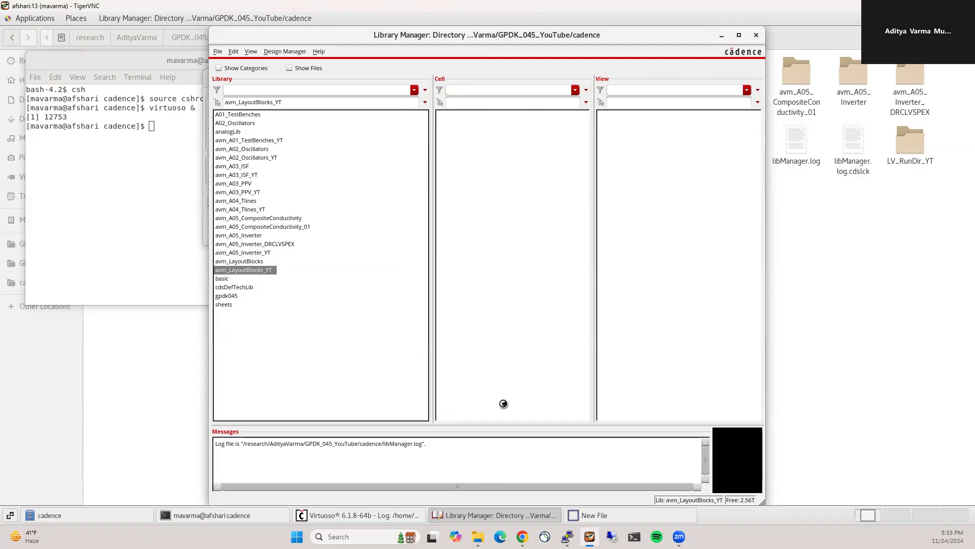
Step: Switch to Chrome, view the bookmarked Resources page in a new tab, and return to the TigerVNC session
{"action": "left_click", "coordinate": [522, 536]}
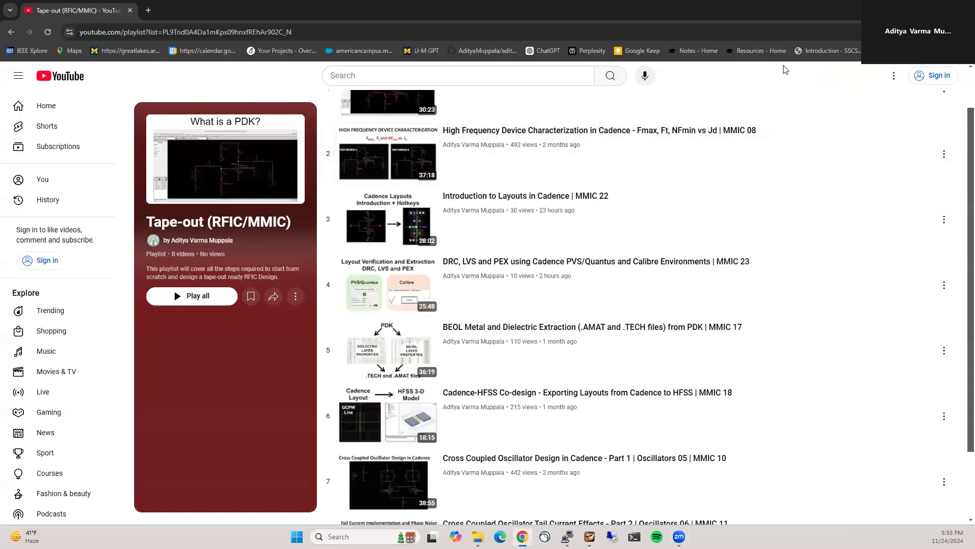
{"action": "middle_click", "coordinate": [757, 51]}
{"action": "left_click", "coordinate": [227, 7]}
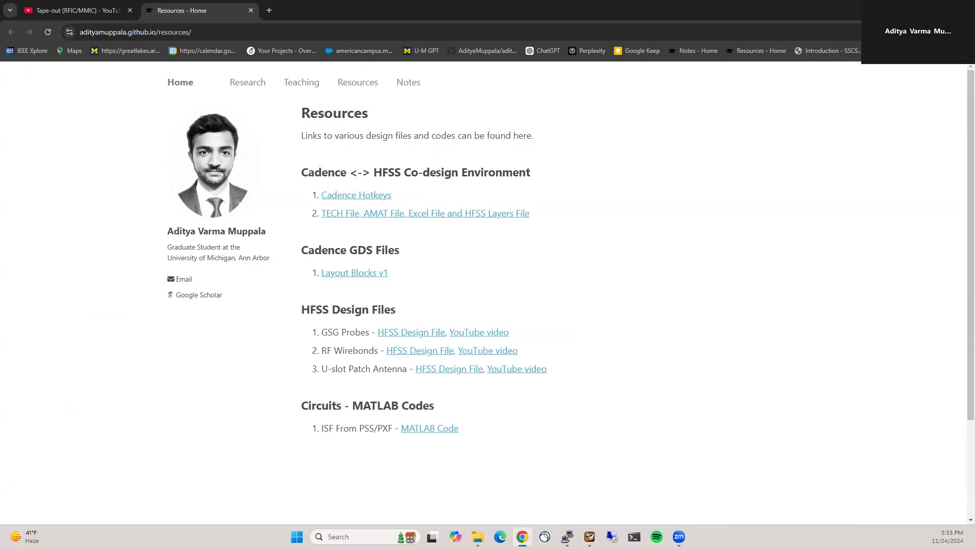
{"action": "left_click", "coordinate": [914, 8]}
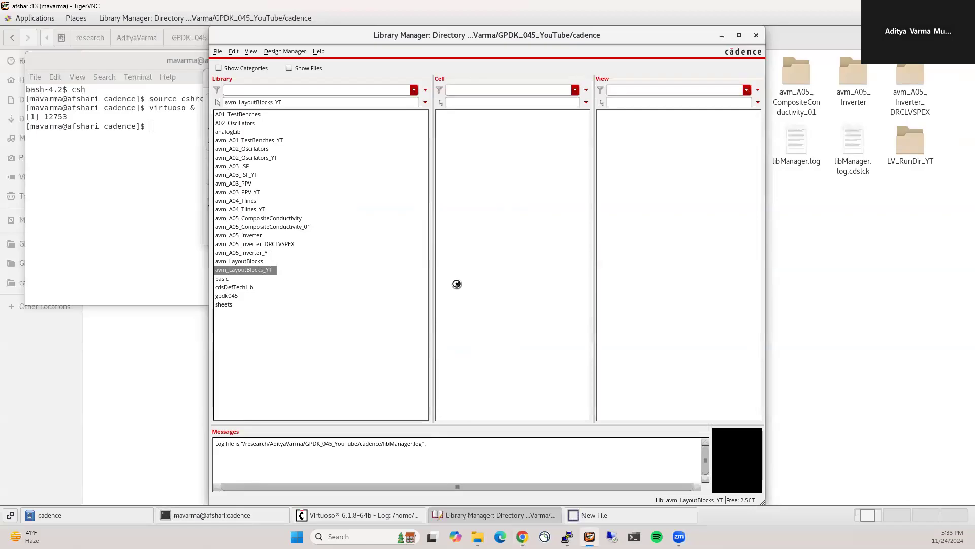
Step: Create the cell avm_M1M11_5x5_v1 with a layout view in avm_LayoutBlocks_YT, opened with Layout L
{"action": "left_click", "coordinate": [592, 508]}
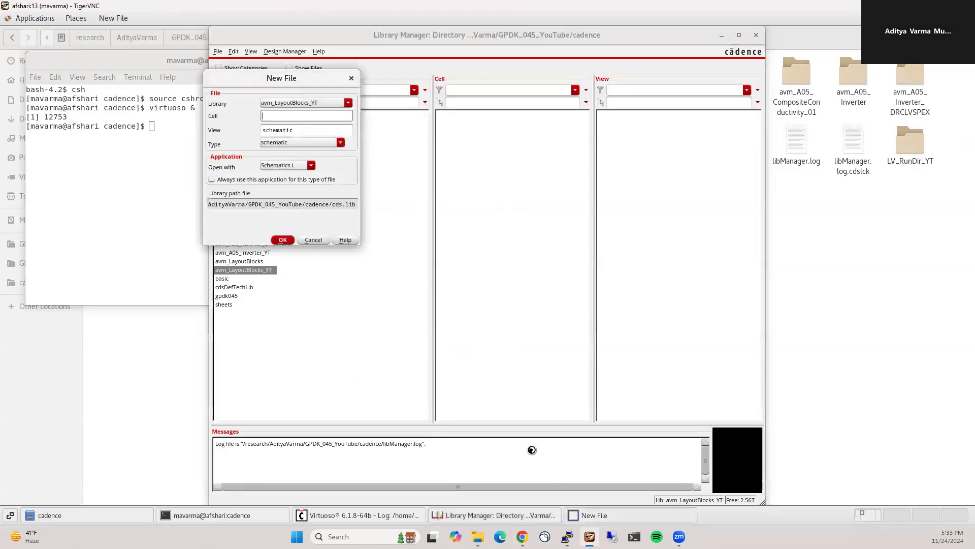
{"action": "left_click", "coordinate": [290, 146]}
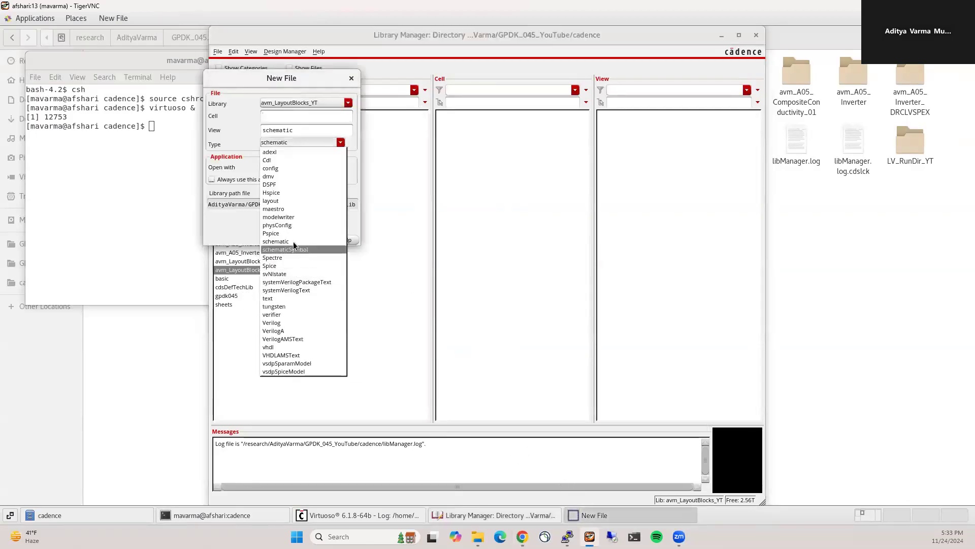
{"action": "left_click", "coordinate": [291, 203]}
{"action": "left_click", "coordinate": [274, 116]}
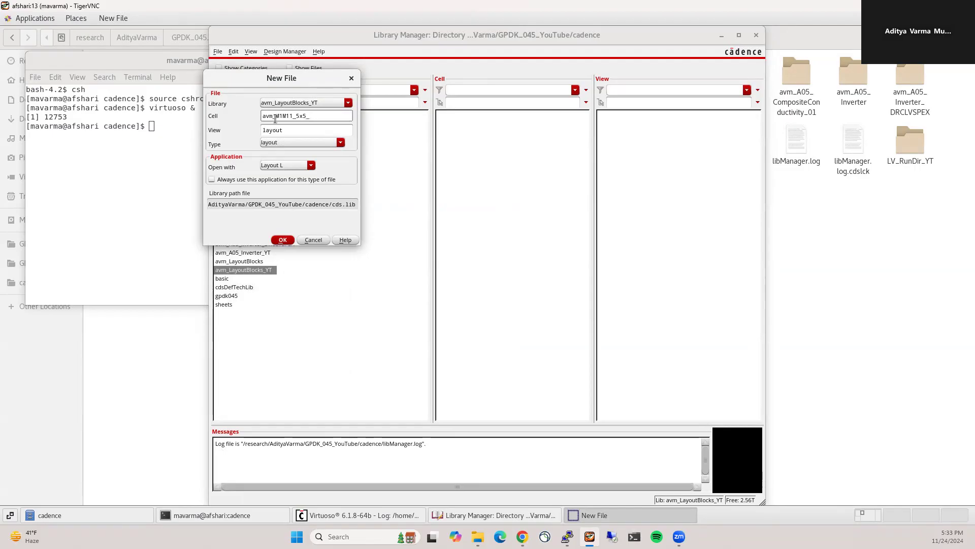
{"action": "left_click", "coordinate": [283, 240]}
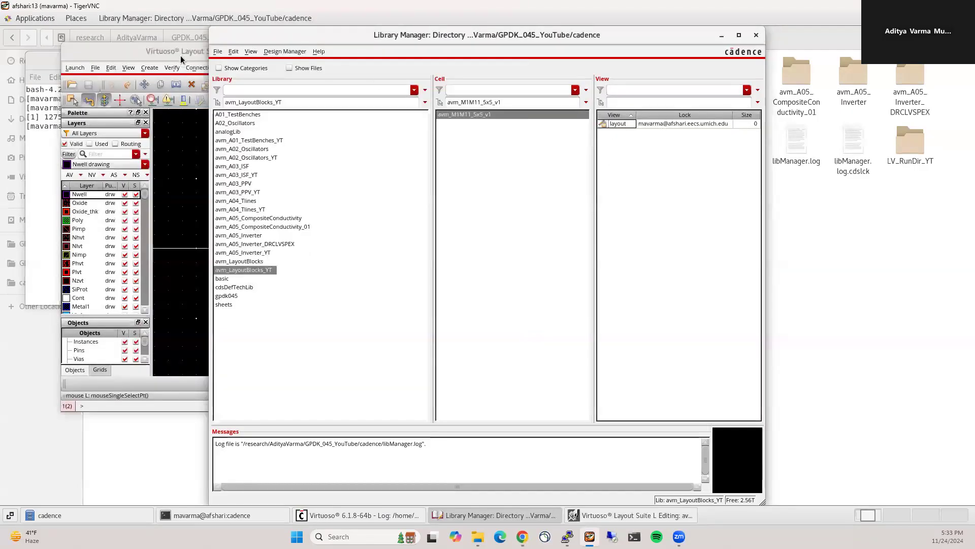
Step: Maximize the new layout window, limit the layer palette to routing layers, and make Metal11 drawing the active layer
{"action": "double_click", "coordinate": [333, 51]}
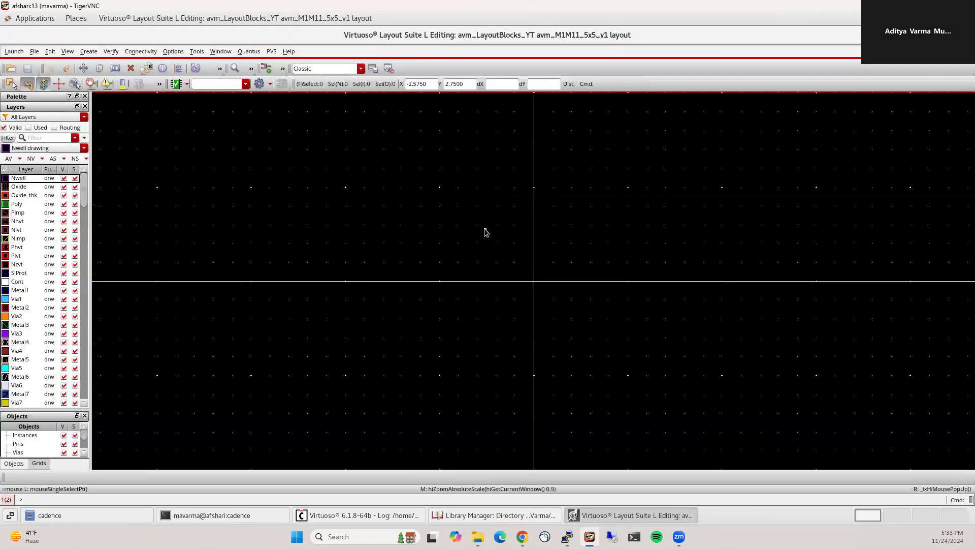
{"action": "left_click", "coordinate": [55, 127]}
{"action": "left_click", "coordinate": [21, 367]}
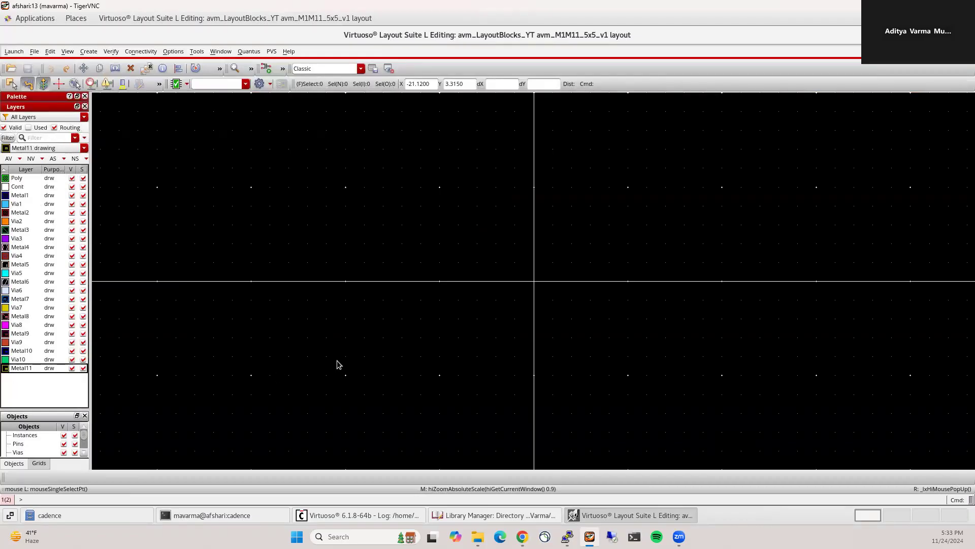
Step: Draw a Metal11 rectangle about 15.2 wide by 13.7 high around the origin and select it
{"action": "key", "text": "r"}
{"action": "left_click", "coordinate": [381, 163]}
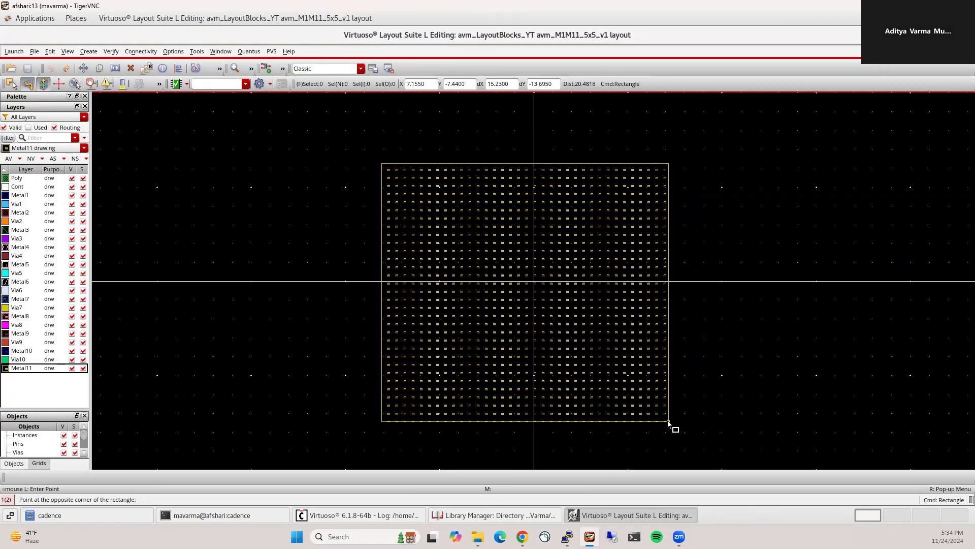
{"action": "left_click", "coordinate": [667, 419]}
{"action": "key", "text": "Escape"}
{"action": "left_click", "coordinate": [446, 235]}
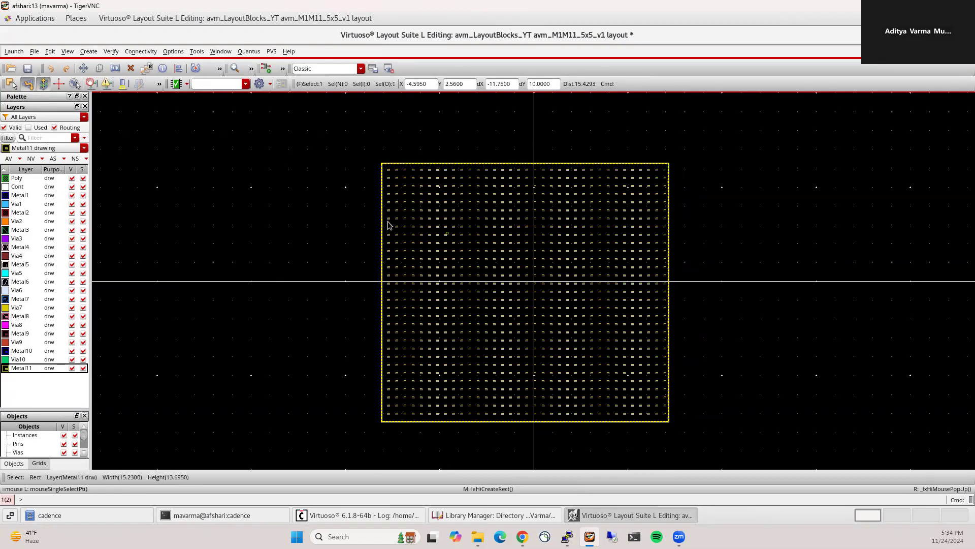
Step: Set the Metal11 rectangle's left and bottom edges to -2.5 and its right and top edges to 2.5
{"action": "key", "text": "q"}
{"action": "left_click_drag", "start_coordinate": [196, 140], "coordinate": [224, 140]}
{"action": "key", "text": "BackSpace"}
{"action": "key", "text": "BackSpace"}
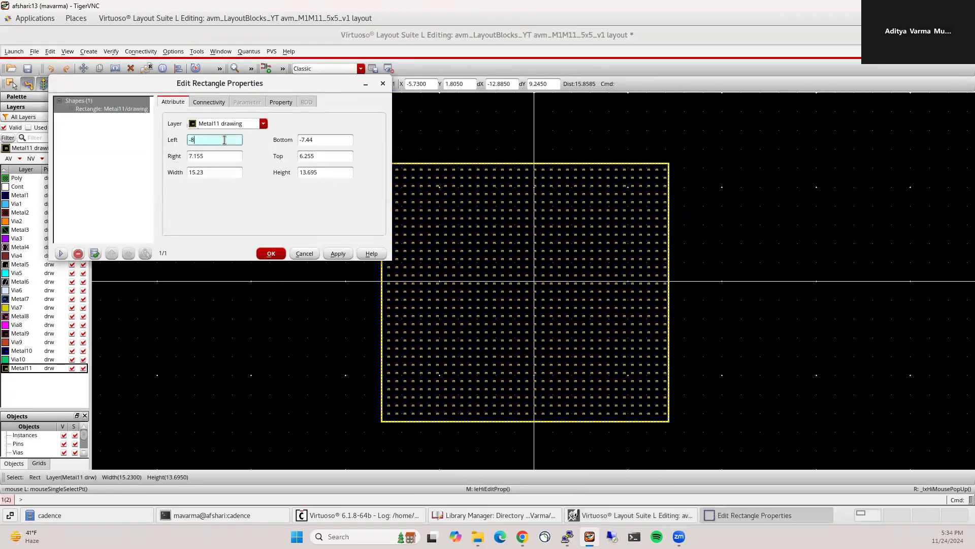
{"action": "type", "text": "2.5"}
{"action": "key", "text": "Tab"}
{"action": "type", "text": "-2"}
{"action": "key", "text": "Tab"}
{"action": "type", "text": "2.5"}
{"action": "key", "text": "Tab"}
{"action": "type", "text": "2"}
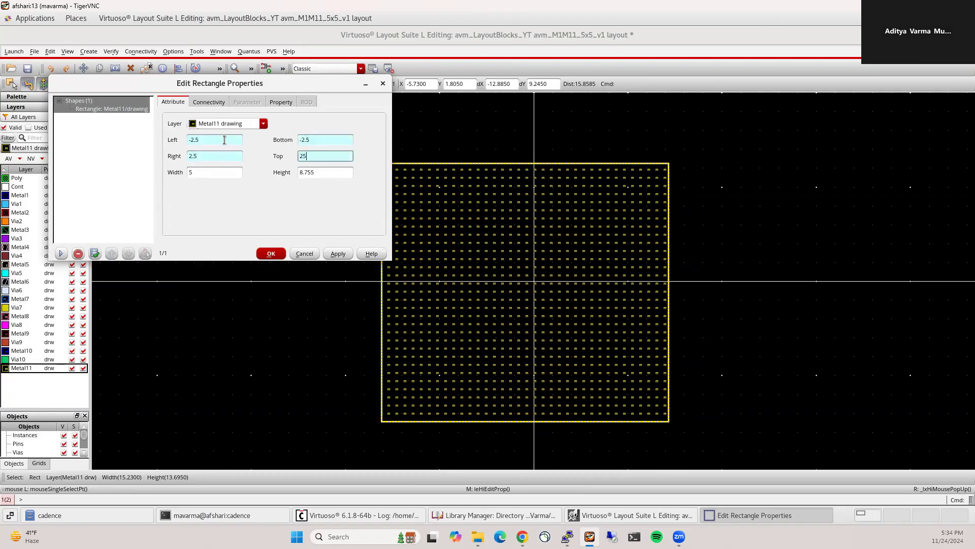
{"action": "type", "text": ".5"}
{"action": "key", "text": "Return"}
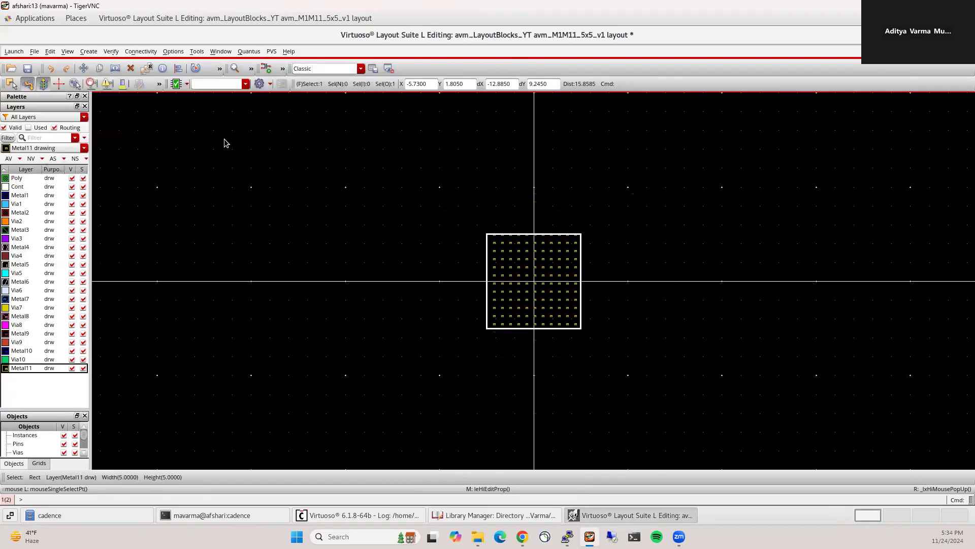
{"action": "key", "text": "f"}
{"action": "left_click", "coordinate": [340, 273]}
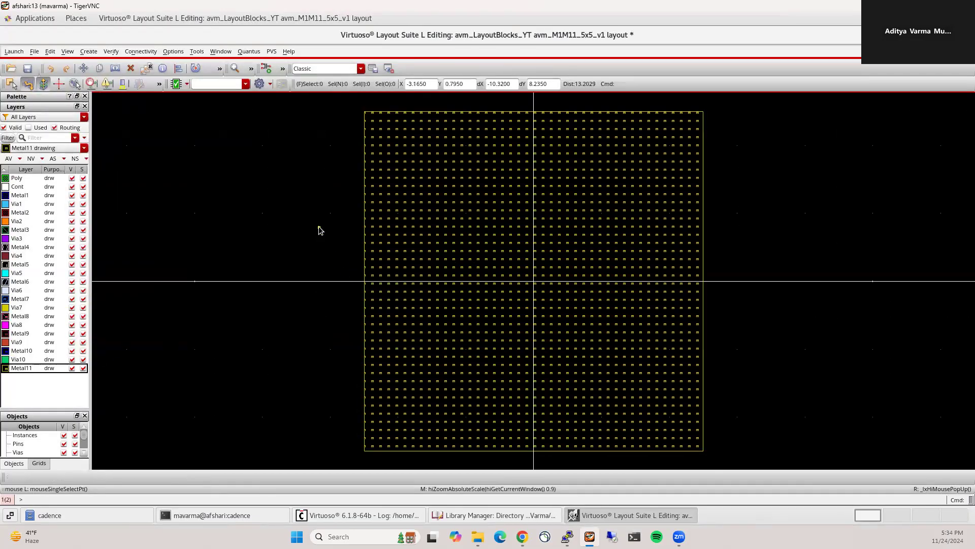
{"action": "left_click", "coordinate": [428, 173]}
{"action": "key", "text": "shift+c"}
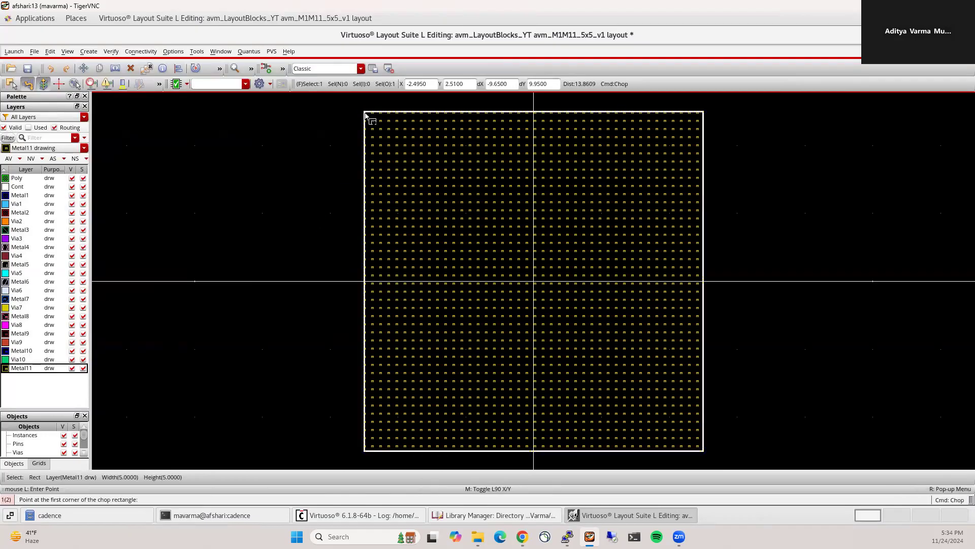
{"action": "key", "text": "Escape"}
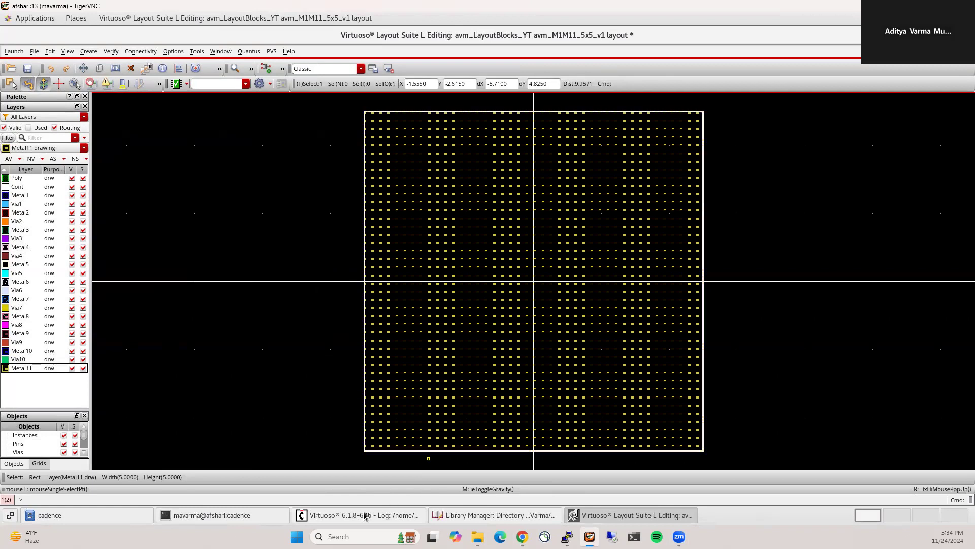
{"action": "left_click", "coordinate": [343, 516]}
{"action": "left_click", "coordinate": [343, 516]}
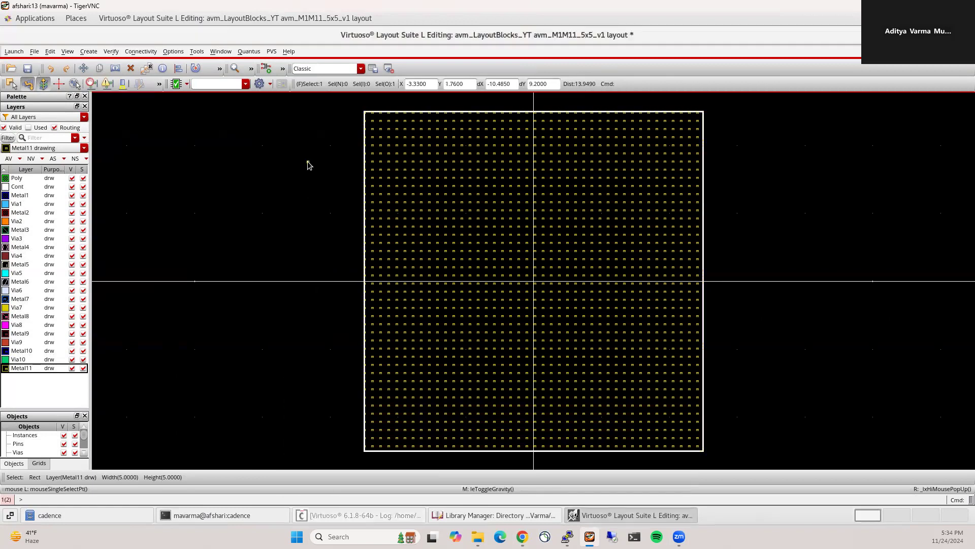
Step: Chop a 1.5 by 1.5 notch out of the Metal11 square's upper-left corner
{"action": "key", "text": "shift+c"}
{"action": "left_click", "coordinate": [435, 187]}
{"action": "left_click", "coordinate": [365, 112]}
{"action": "left_click", "coordinate": [504, 85]}
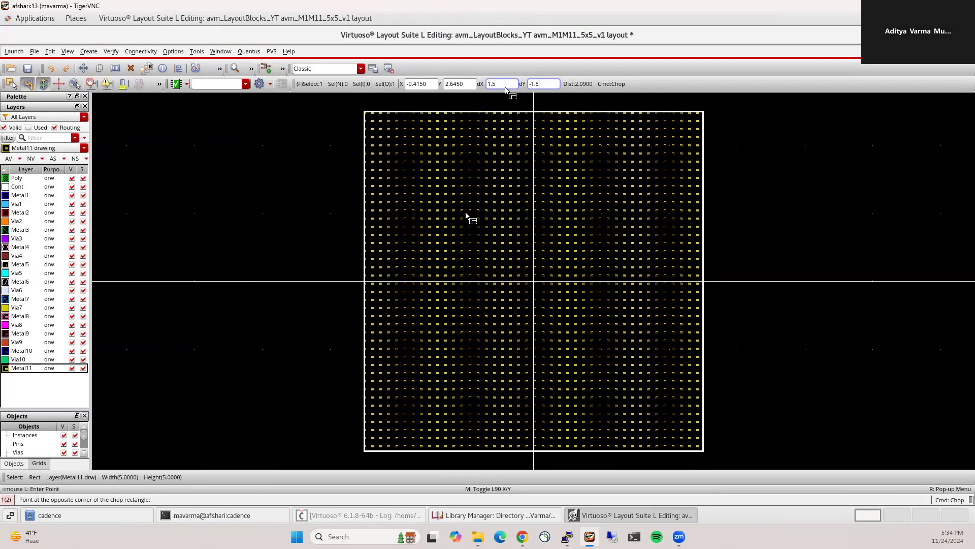
{"action": "key", "text": "Return"}
{"action": "key", "text": "Escape"}
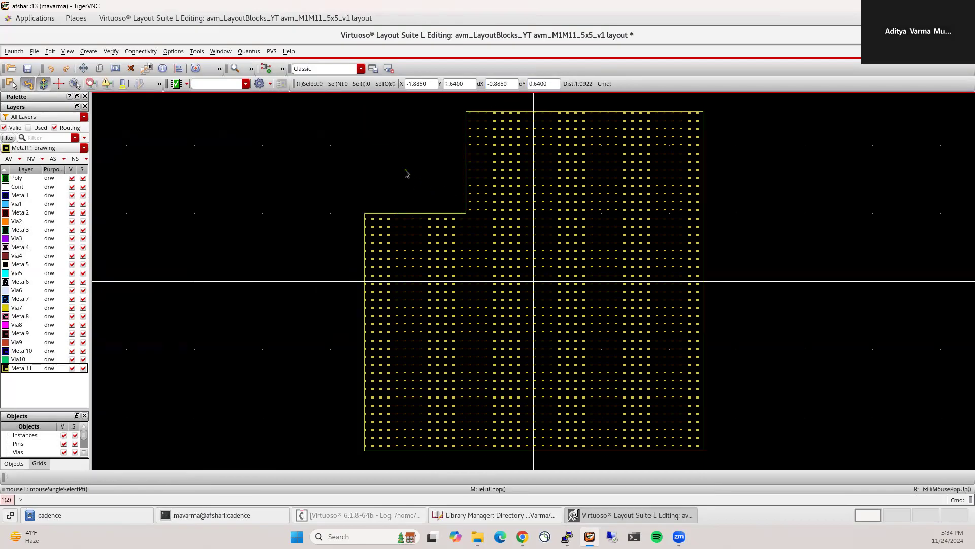
Step: Try to chop a 2.5-wide notch out of the Metal11 shape's upper-right corner, and undo the chop
{"action": "key", "text": "shift+c"}
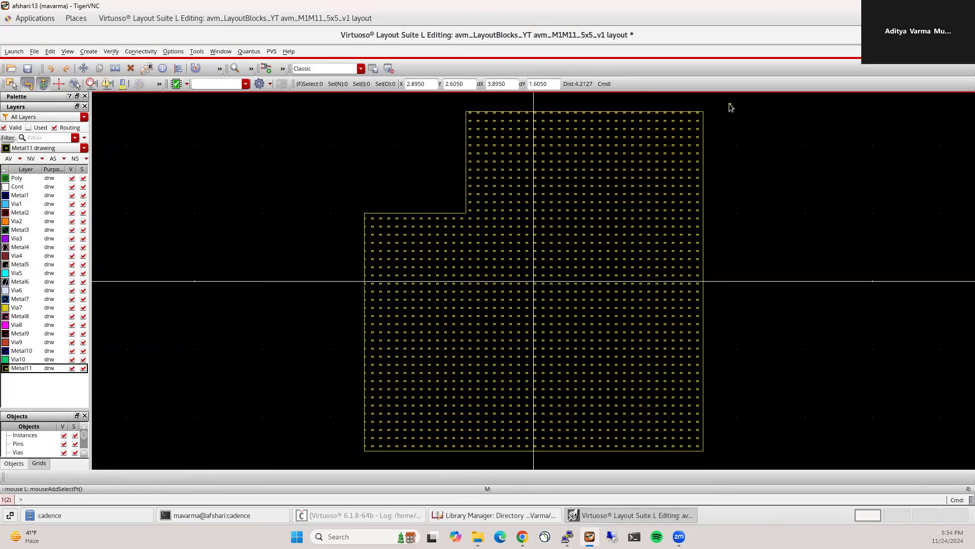
{"action": "left_click", "coordinate": [708, 120]}
{"action": "left_click", "coordinate": [704, 113]}
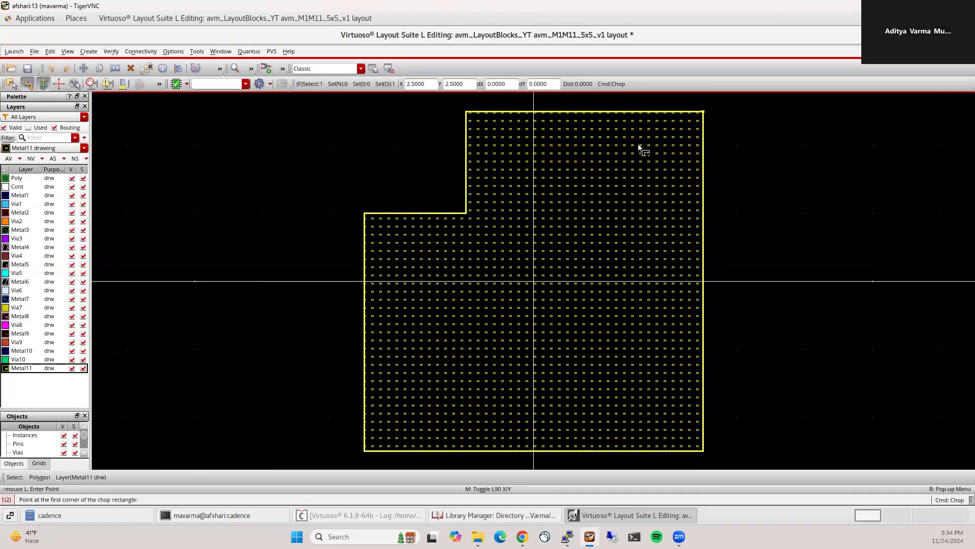
{"action": "left_click", "coordinate": [498, 85]}
{"action": "type", "text": "-2.5"}
{"action": "key", "text": "Tab"}
{"action": "type", "text": "-"}
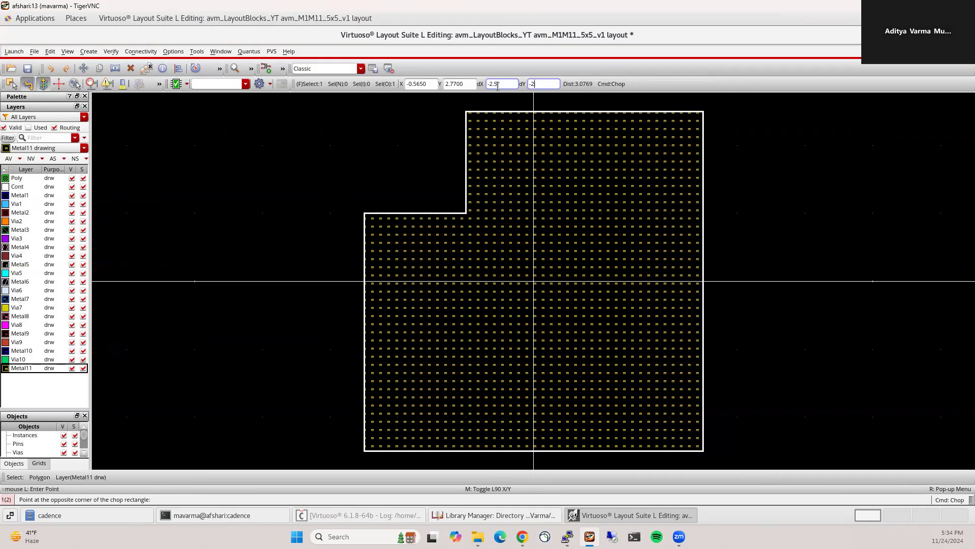
{"action": "type", "text": "2"}
{"action": "key", "text": "Return"}
{"action": "key", "text": "Escape"}
{"action": "key", "text": "u"}
Step: Chop a 1.5 by 1.5 notch out of the Metal11 shape's upper-right corner
{"action": "key", "text": "shift+c"}
{"action": "left_click", "coordinate": [694, 122]}
{"action": "left_click", "coordinate": [704, 112]}
{"action": "left_click", "coordinate": [496, 83]}
{"action": "key", "text": "Return"}
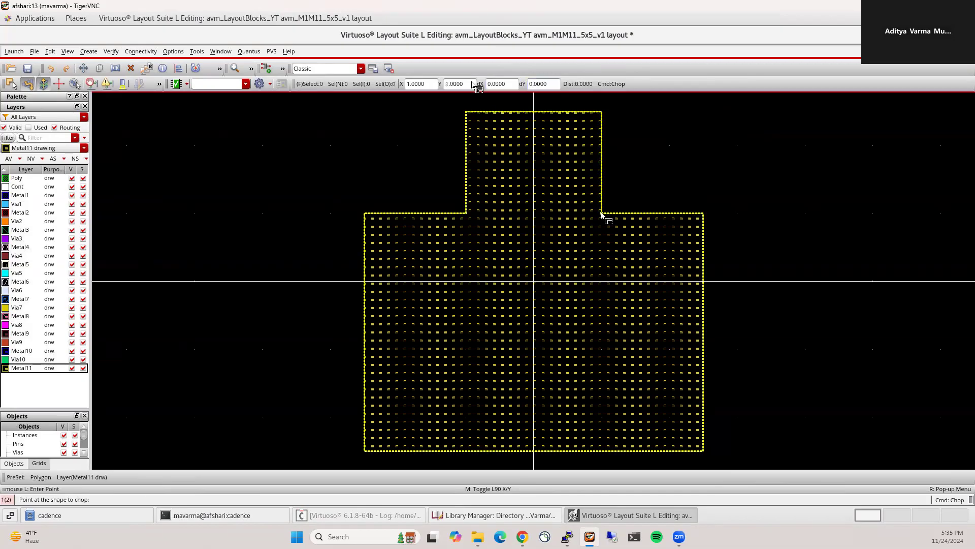
{"action": "key", "text": "Escape"}
{"action": "left_click", "coordinate": [382, 443]}
{"action": "key", "text": "shift+c"}
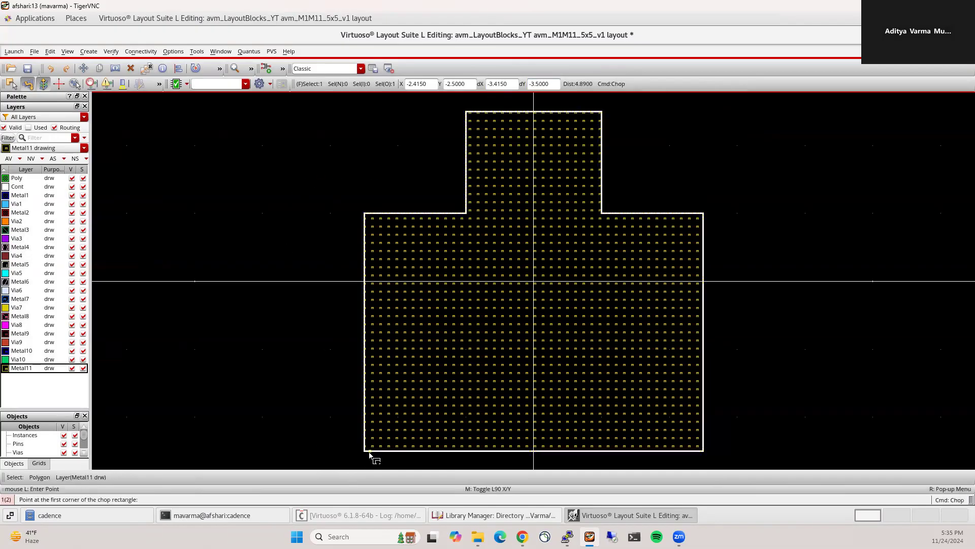
{"action": "double_click", "coordinate": [370, 451]}
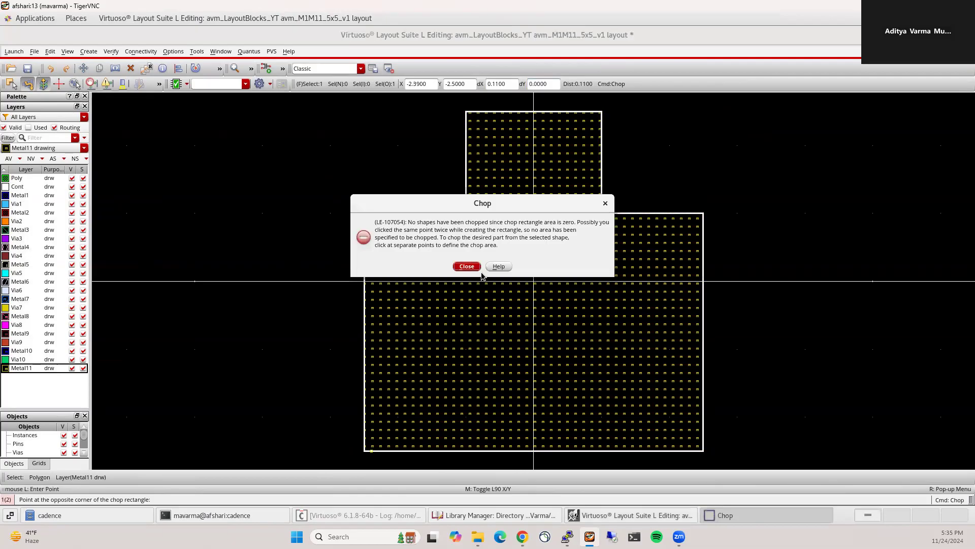
{"action": "left_click", "coordinate": [466, 266]}
{"action": "key", "text": "shift+c"}
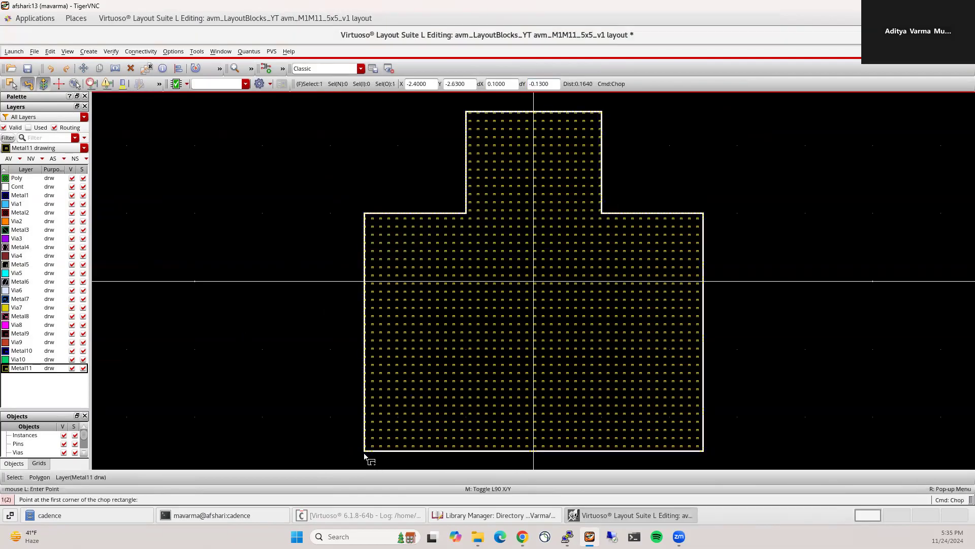
{"action": "left_click", "coordinate": [364, 456]}
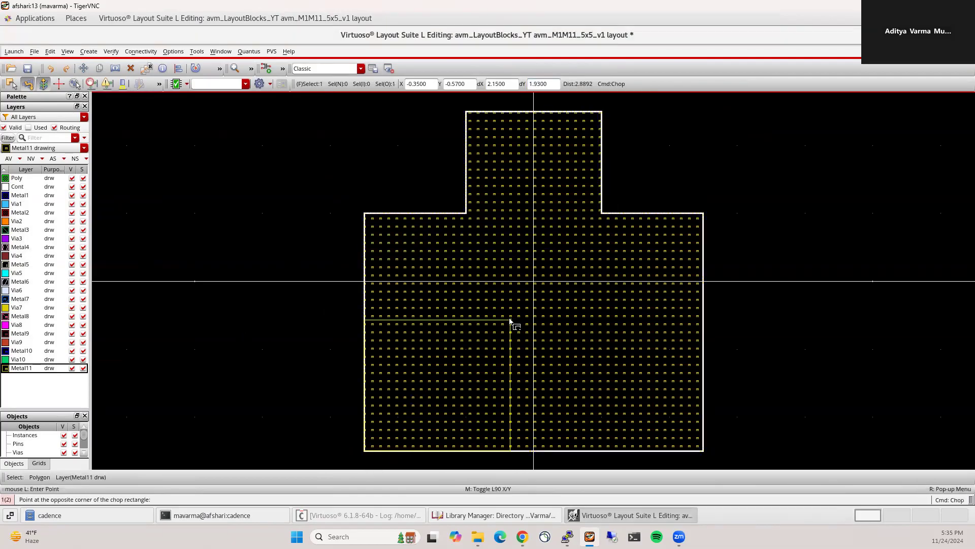
{"action": "key", "text": "Escape"}
Step: Chop a 1.5 by 1.5 notch out of the Metal11 shape's lower-left corner
{"action": "left_click", "coordinate": [407, 400]}
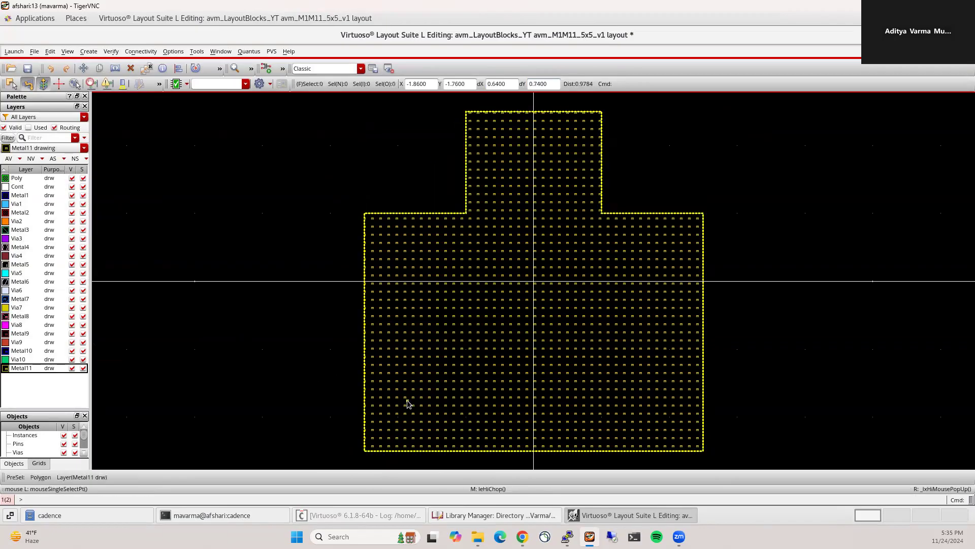
{"action": "key", "text": "shift+c"}
{"action": "left_click", "coordinate": [364, 451]}
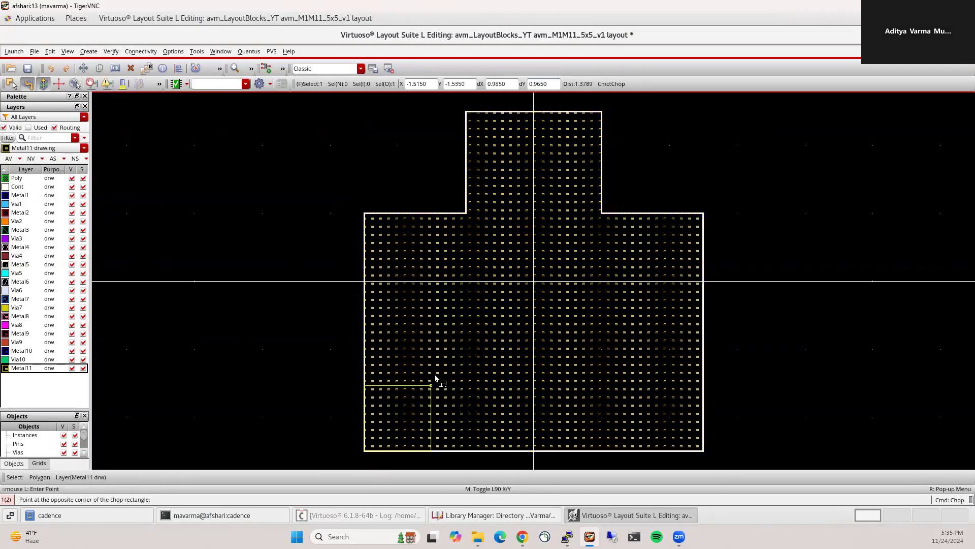
{"action": "double_click", "coordinate": [500, 84]}
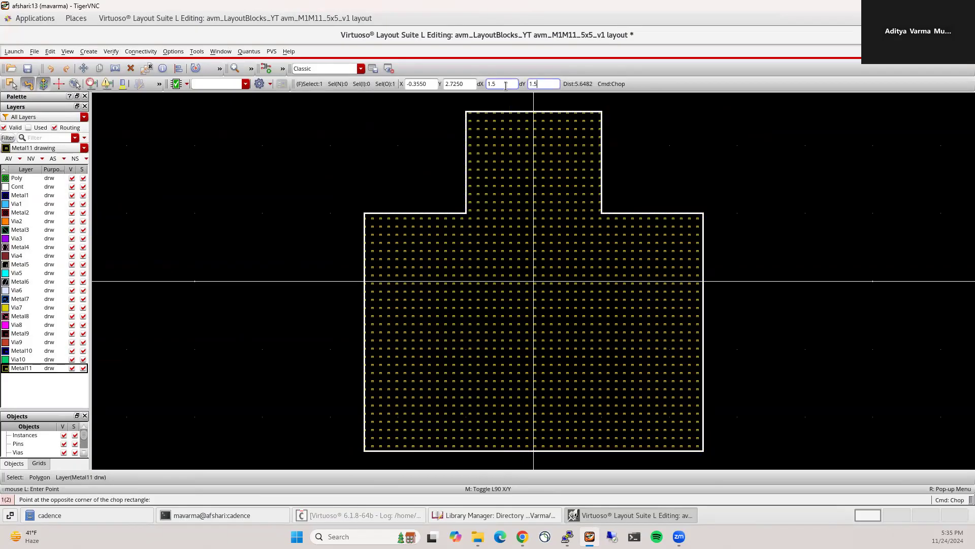
{"action": "key", "text": "Return"}
{"action": "key", "text": "Escape"}
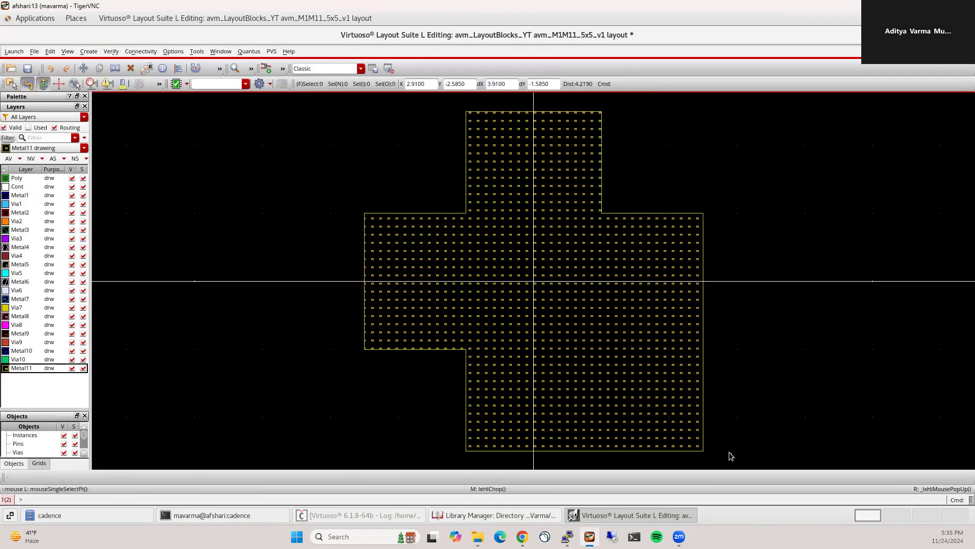
Step: Chop a 1.5 by 1.5 notch out of the Metal11 shape's lower-right corner and save the layout
{"action": "key", "text": "shift+c"}
{"action": "left_click", "coordinate": [706, 453]}
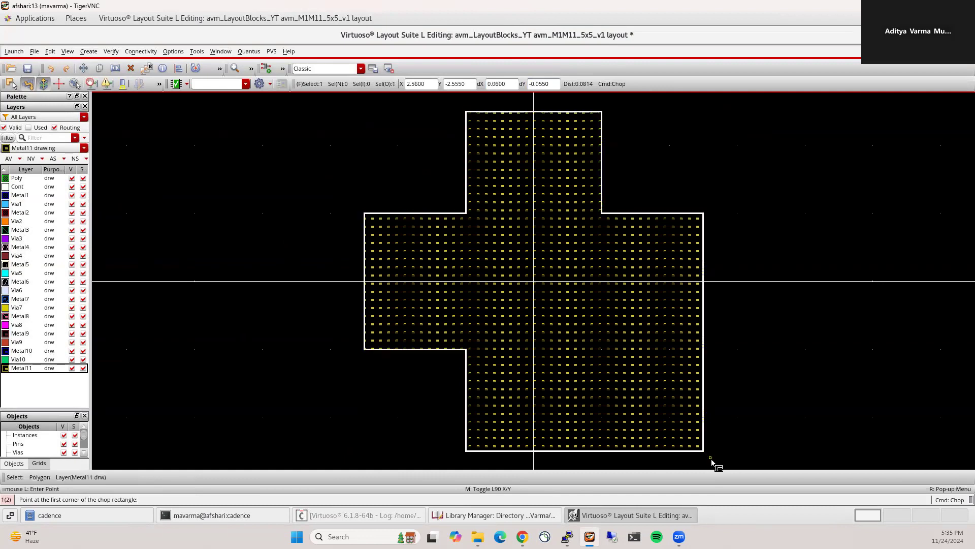
{"action": "left_click", "coordinate": [710, 457]}
{"action": "double_click", "coordinate": [500, 84]}
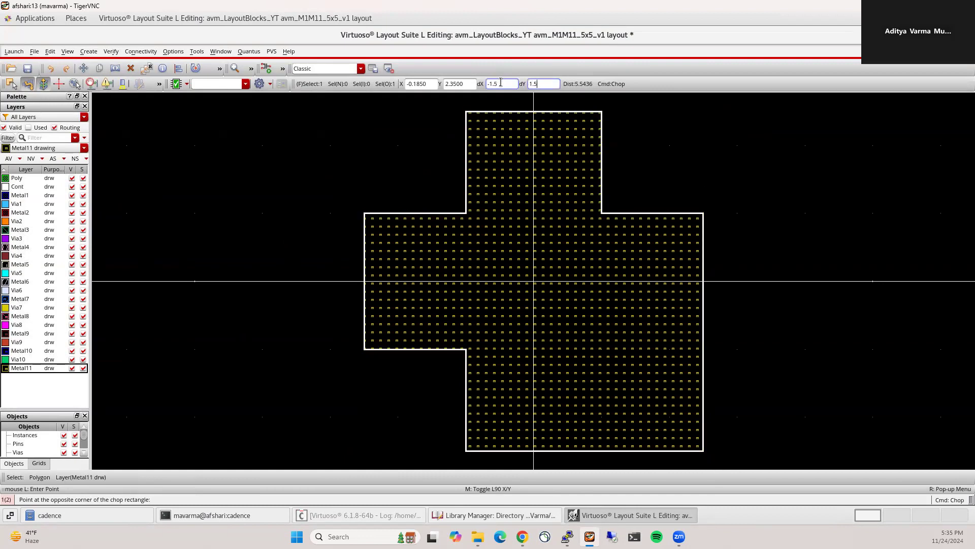
{"action": "key", "text": "Return"}
{"action": "key", "text": "Escape"}
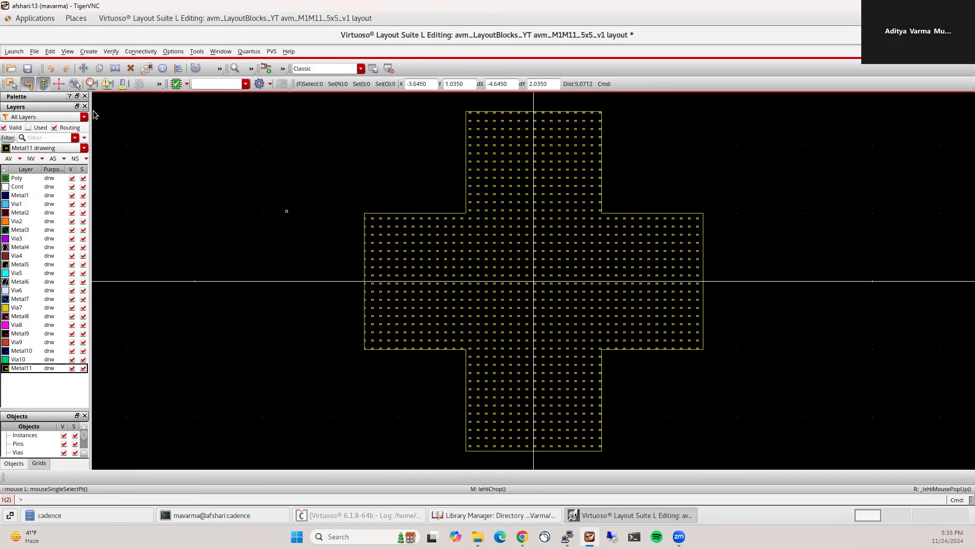
{"action": "left_click", "coordinate": [27, 68]}
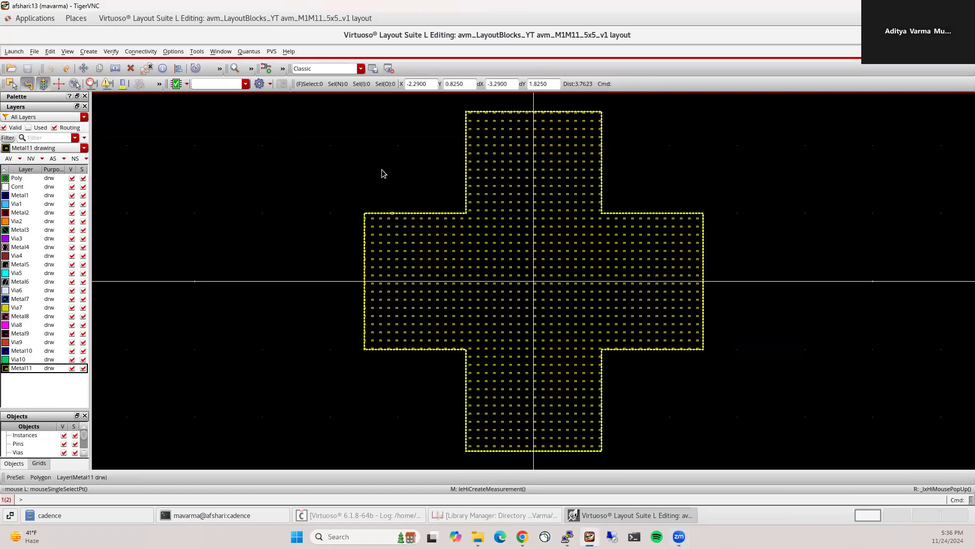
Step: Draw a 3.5 by 1 Metal10 rectangle from the upper arm's top-left corner, and stretch its left edge to the cross's left extent
{"action": "left_click", "coordinate": [19, 351]}
{"action": "key", "text": "r"}
{"action": "left_click", "coordinate": [466, 111]}
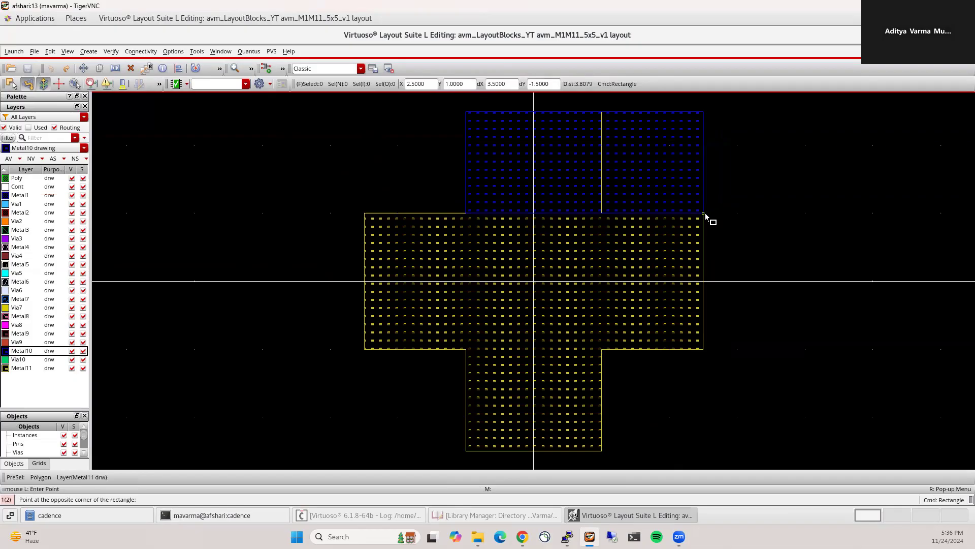
{"action": "left_click", "coordinate": [511, 84]}
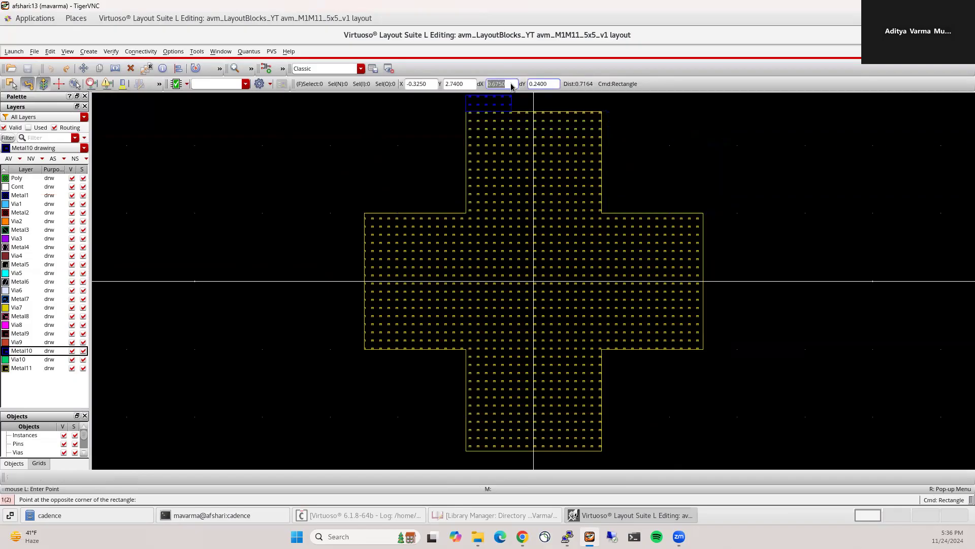
{"action": "type", "text": "-1"}
{"action": "key", "text": "Return"}
{"action": "key", "text": "Escape"}
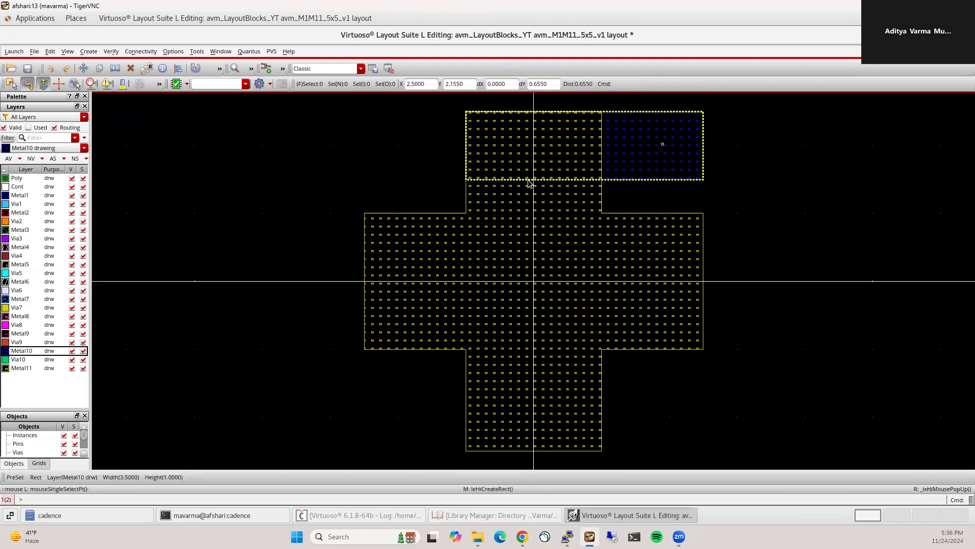
{"action": "key", "text": "s"}
{"action": "left_click", "coordinate": [465, 168]}
{"action": "left_click", "coordinate": [365, 224]}
Step: Copy the Metal10 strip straight down and align the copy's bottom edge with the bottom of the Metal11 cross
{"action": "key", "text": "c"}
{"action": "left_click", "coordinate": [453, 145]}
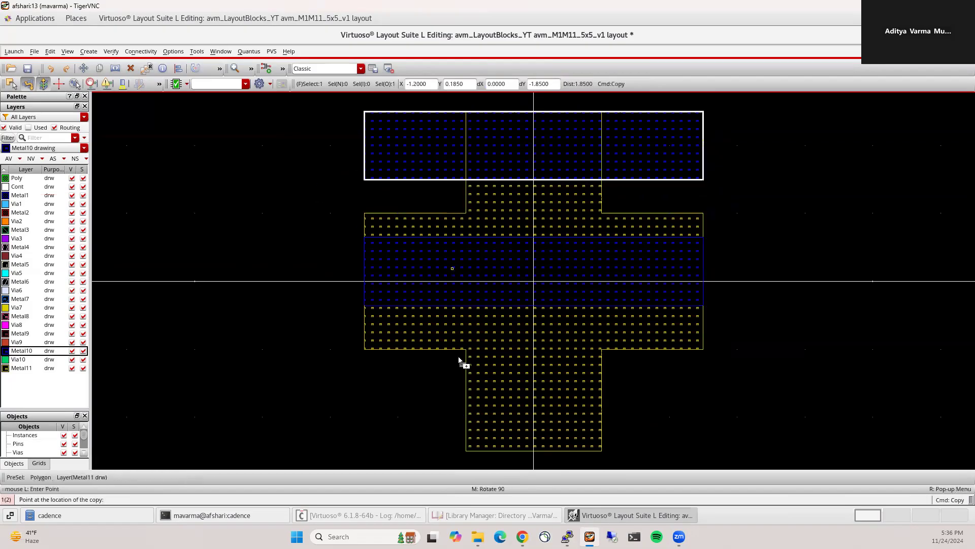
{"action": "left_click", "coordinate": [454, 402]}
{"action": "key", "text": "a"}
{"action": "left_click", "coordinate": [441, 436]}
{"action": "left_click", "coordinate": [483, 451]}
Step: Draw two Metal10 rectangles, each 1 wide by 5 high, along the left and right sides of the block
{"action": "key", "text": "r"}
{"action": "left_click", "coordinate": [364, 112]}
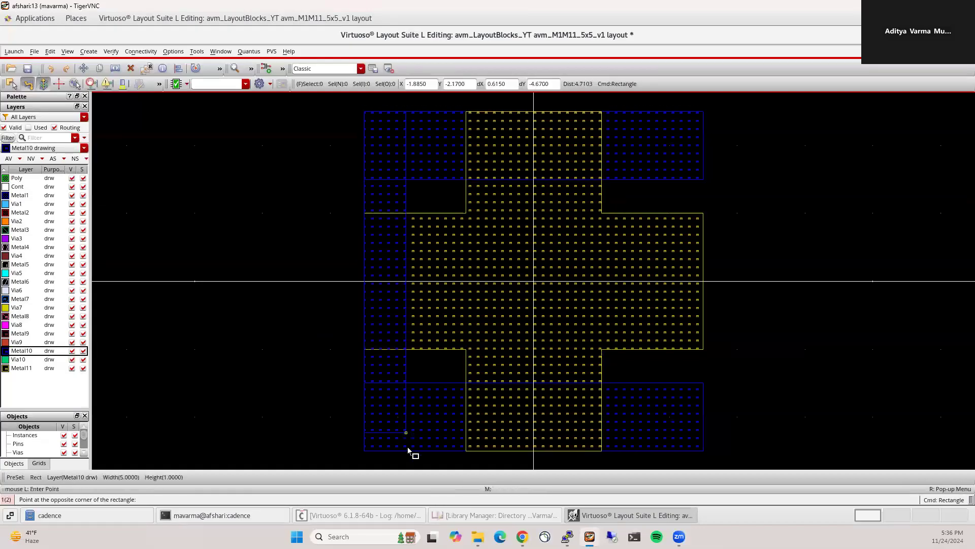
{"action": "double_click", "coordinate": [506, 83]}
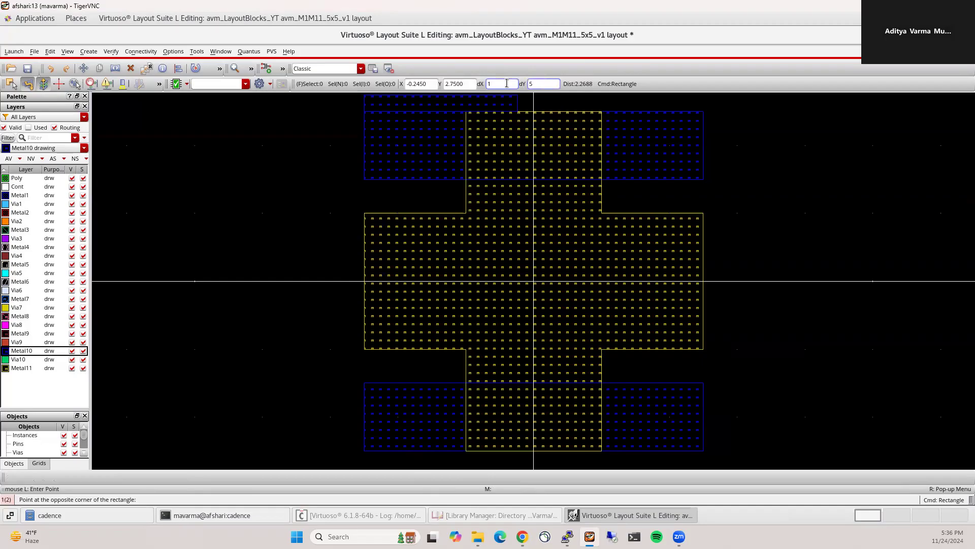
{"action": "key", "text": "Return"}
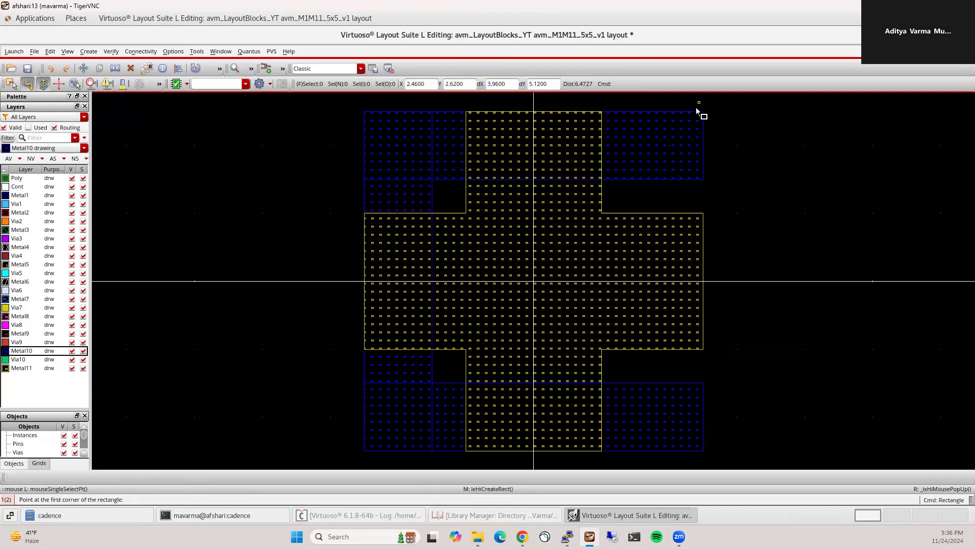
{"action": "left_click", "coordinate": [703, 112]}
{"action": "double_click", "coordinate": [491, 84]}
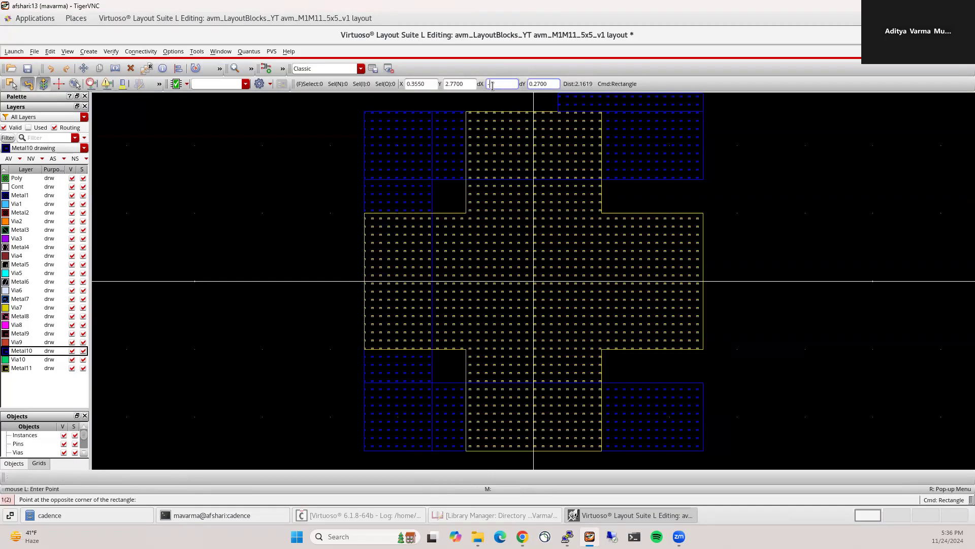
{"action": "key", "text": "Return"}
{"action": "key", "text": "Escape"}
Step: Merge the four Metal10 strips into one ring-shaped polygon and deselect it
{"action": "left_click", "coordinate": [388, 157]}
{"action": "left_click", "coordinate": [649, 204], "text": "shift"}
{"action": "left_click", "coordinate": [610, 406], "text": "shift"}
{"action": "left_click", "coordinate": [386, 365], "text": "shift"}
{"action": "key", "text": "shift+m"}
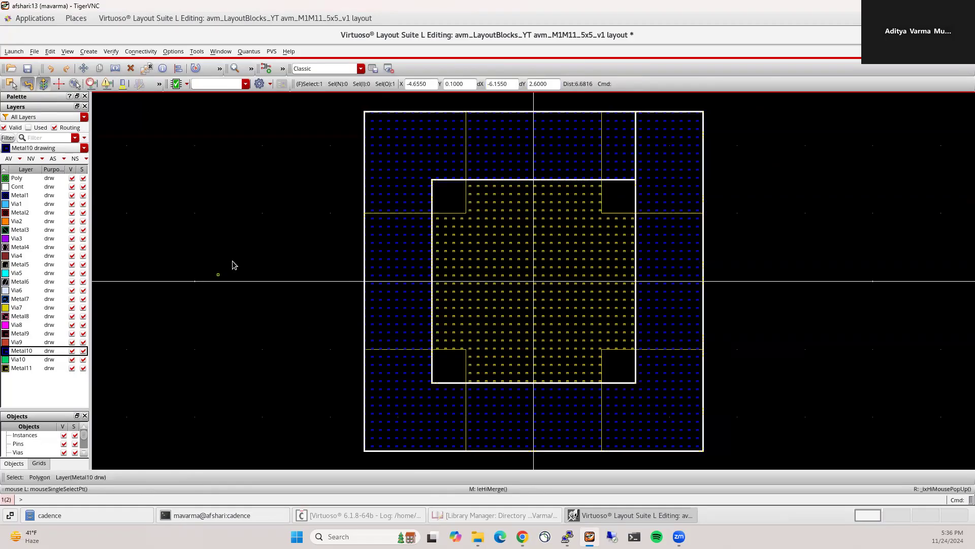
{"action": "left_click", "coordinate": [257, 251]}
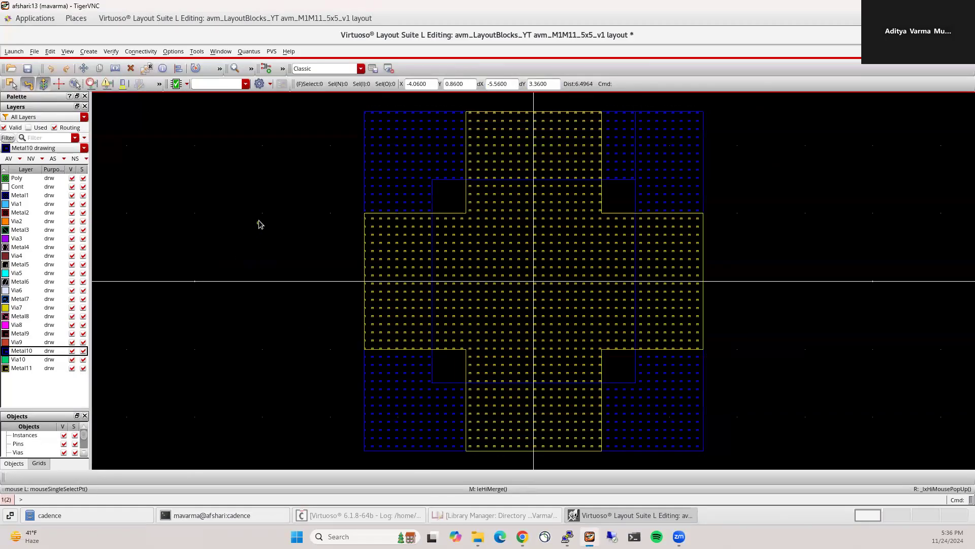
Step: Copy the Metal11 cross five times, spacing the copies in a row to the right of the block
{"action": "scroll", "coordinate": [257, 222], "scroll_direction": "down", "scroll_amount": 1, "text": "ctrl"}
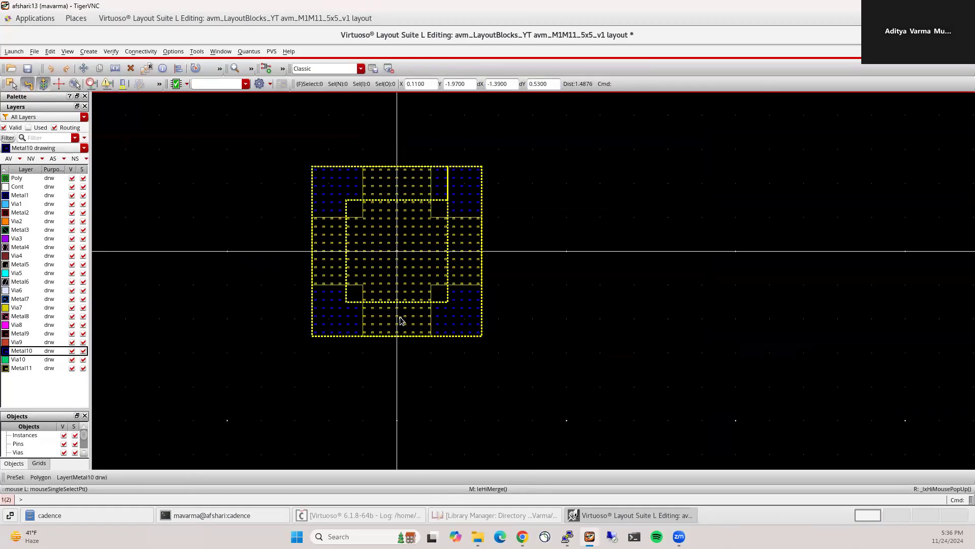
{"action": "key", "text": "c"}
{"action": "left_click", "coordinate": [373, 247]}
{"action": "left_click", "coordinate": [558, 254]}
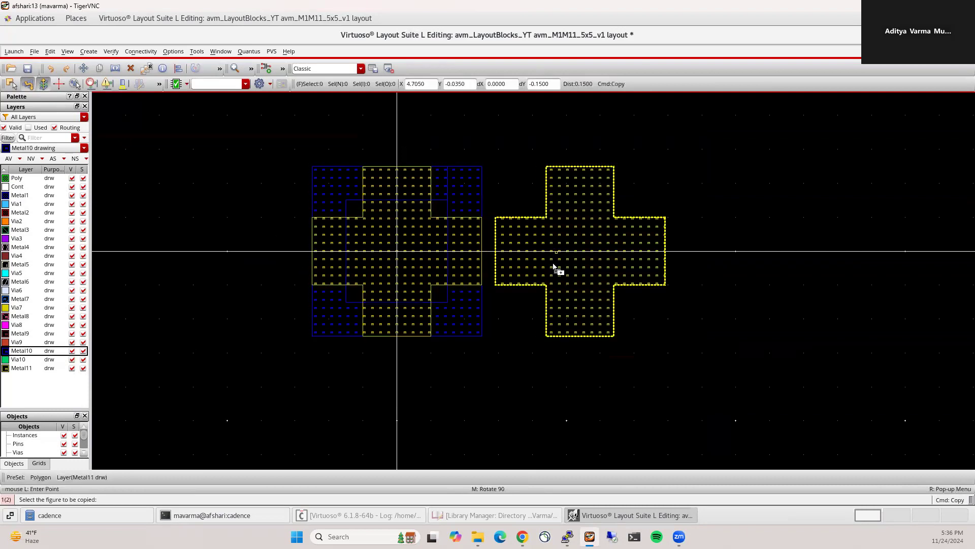
{"action": "left_click", "coordinate": [782, 260]}
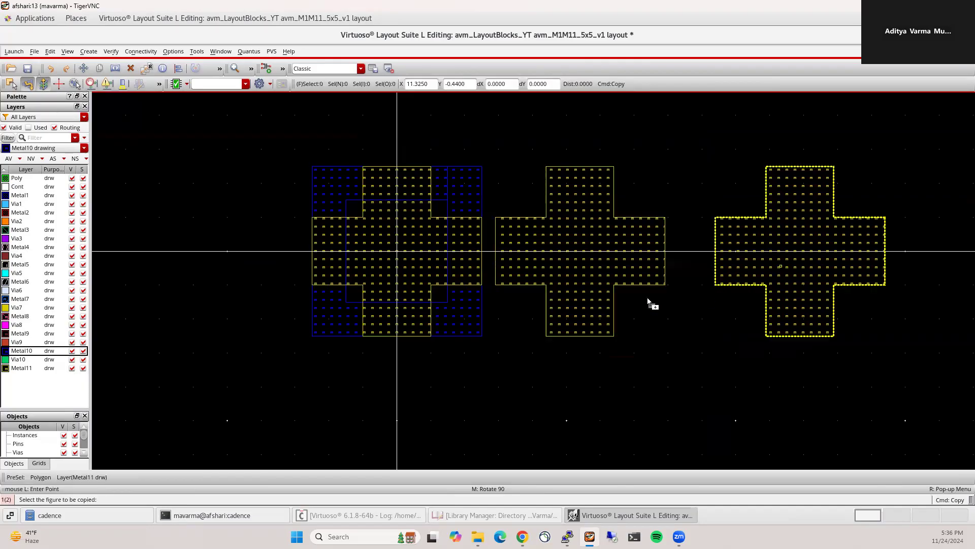
{"action": "scroll", "coordinate": [330, 191], "scroll_direction": "down", "scroll_amount": 1, "text": "ctrl"}
{"action": "left_click", "coordinate": [652, 228]}
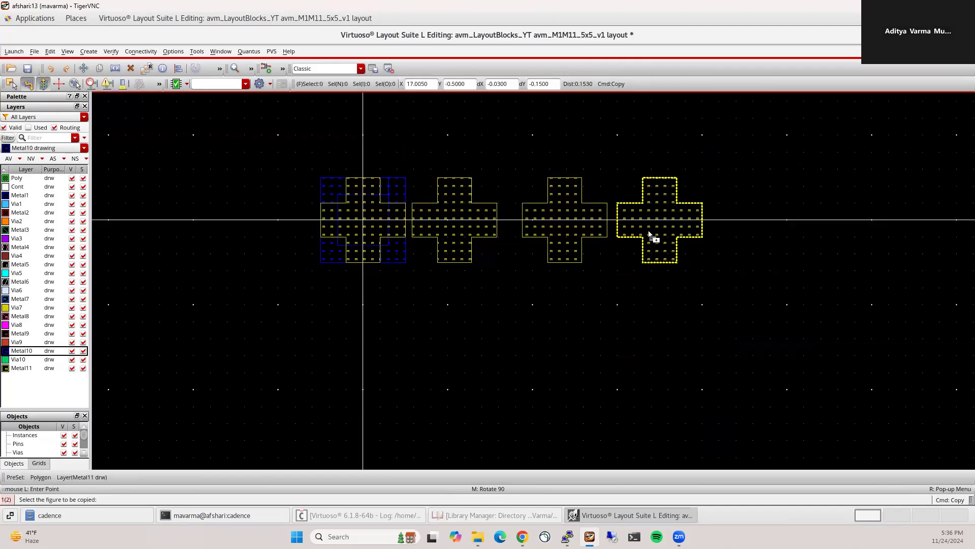
{"action": "left_click", "coordinate": [747, 232]}
{"action": "left_click", "coordinate": [863, 233]}
{"action": "key", "text": "Escape"}
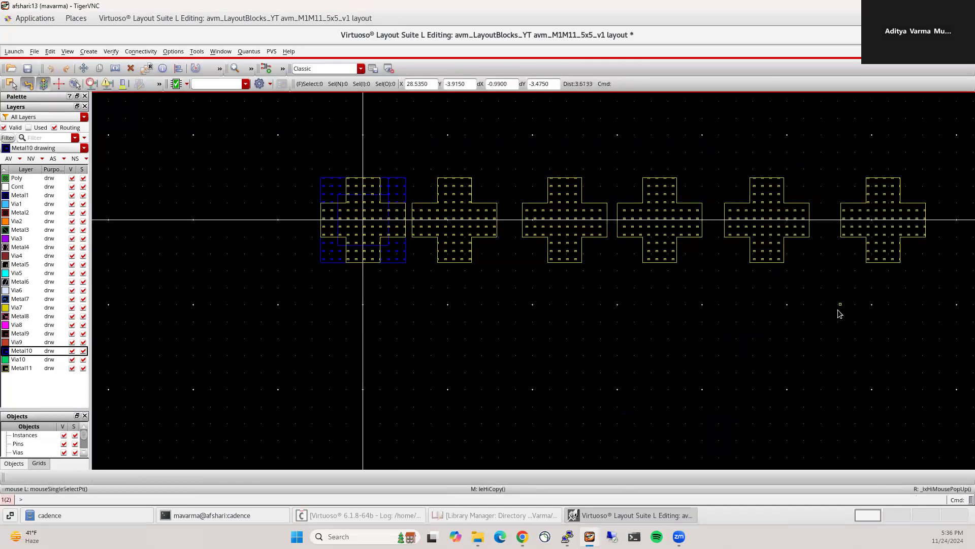
Step: Change the layer of the rightmost cross copy to Metal1 drawing
{"action": "left_click", "coordinate": [865, 241]}
{"action": "key", "text": "q"}
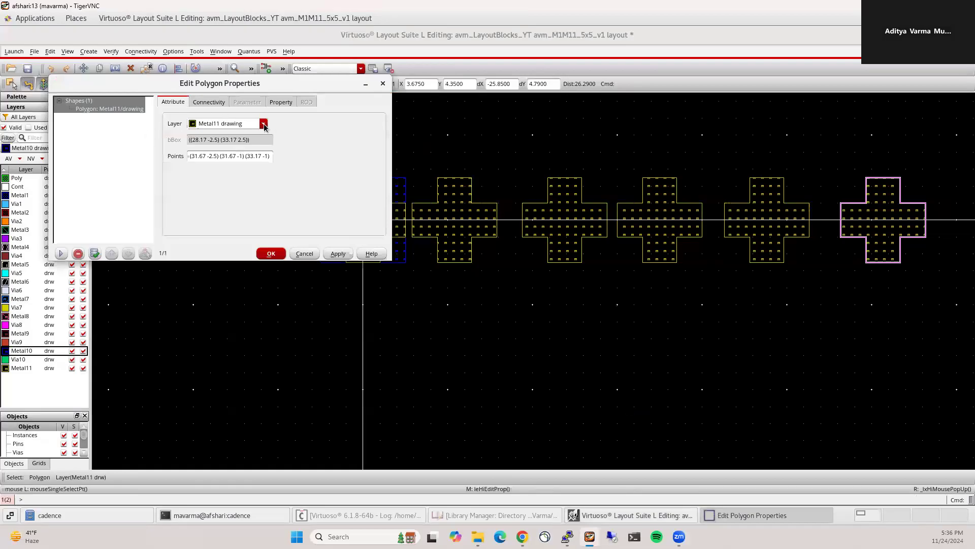
{"action": "left_click", "coordinate": [263, 124]}
{"action": "left_click", "coordinate": [220, 159]}
{"action": "key", "text": "Return"}
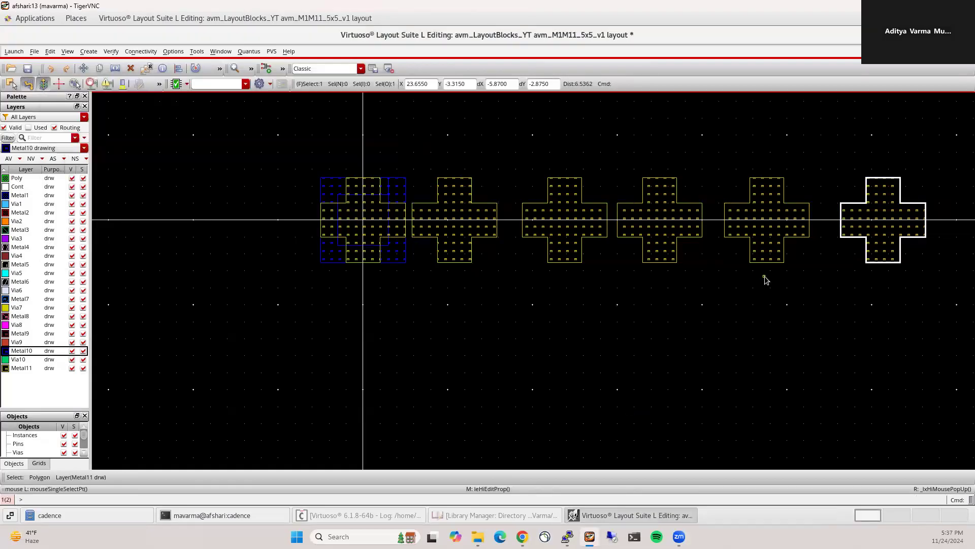
{"action": "left_click", "coordinate": [878, 242]}
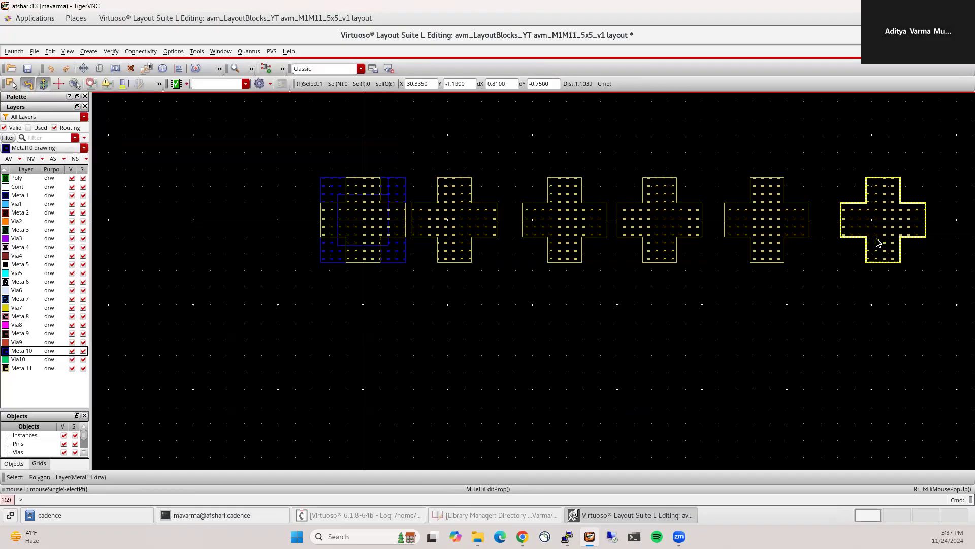
{"action": "middle_click", "coordinate": [878, 242]}
{"action": "left_click", "coordinate": [263, 125]}
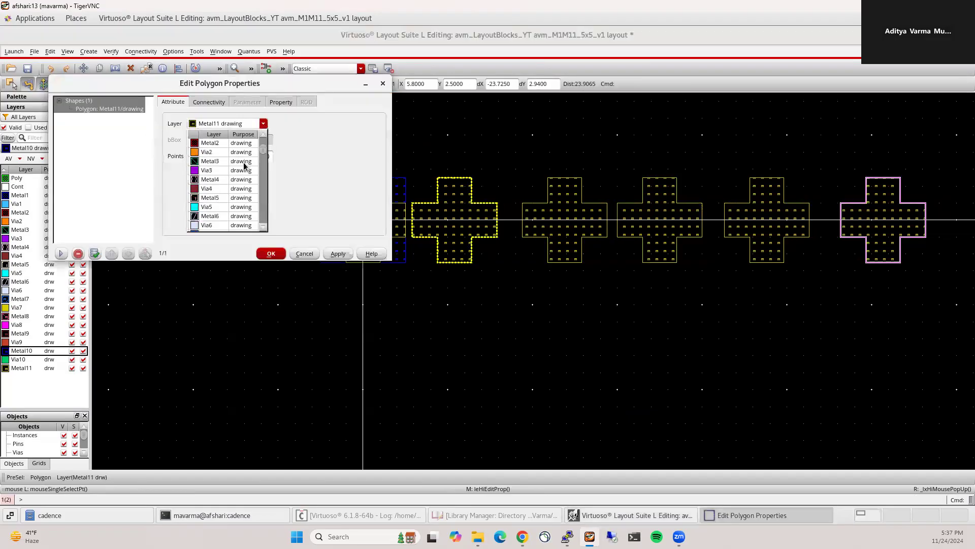
{"action": "left_click", "coordinate": [221, 160]}
{"action": "left_click", "coordinate": [271, 253]}
Step: Change the layer of the second cross copy from the right to Metal3 drawing
{"action": "middle_click", "coordinate": [783, 229]}
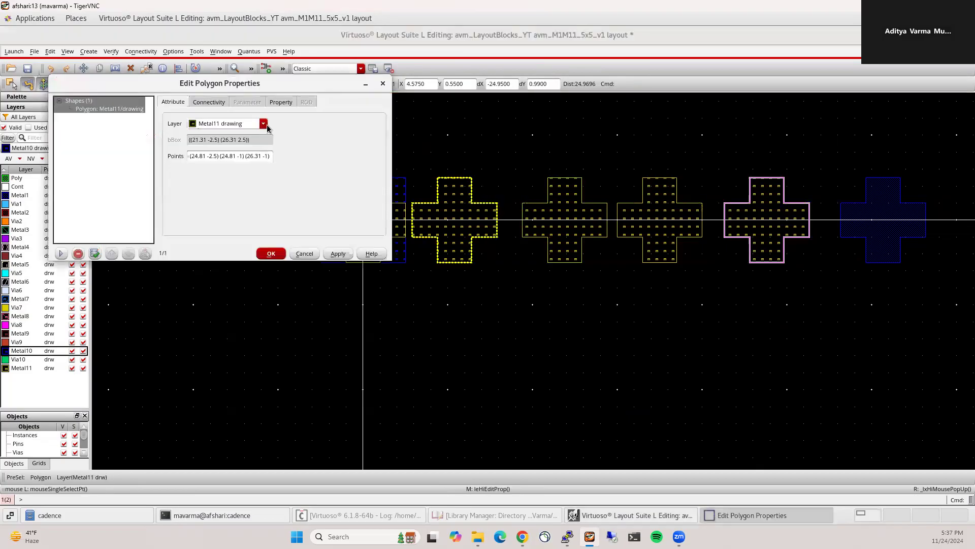
{"action": "left_click", "coordinate": [264, 123]}
{"action": "left_click", "coordinate": [216, 189]}
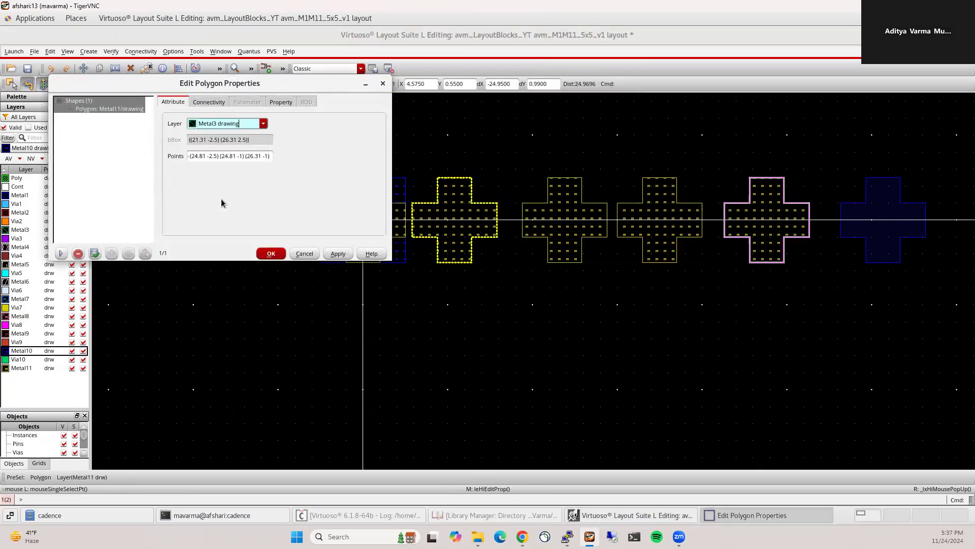
{"action": "left_click", "coordinate": [271, 253]}
Step: Change the layer of the middle cross copy to Metal5 drawing
{"action": "middle_click", "coordinate": [663, 221]}
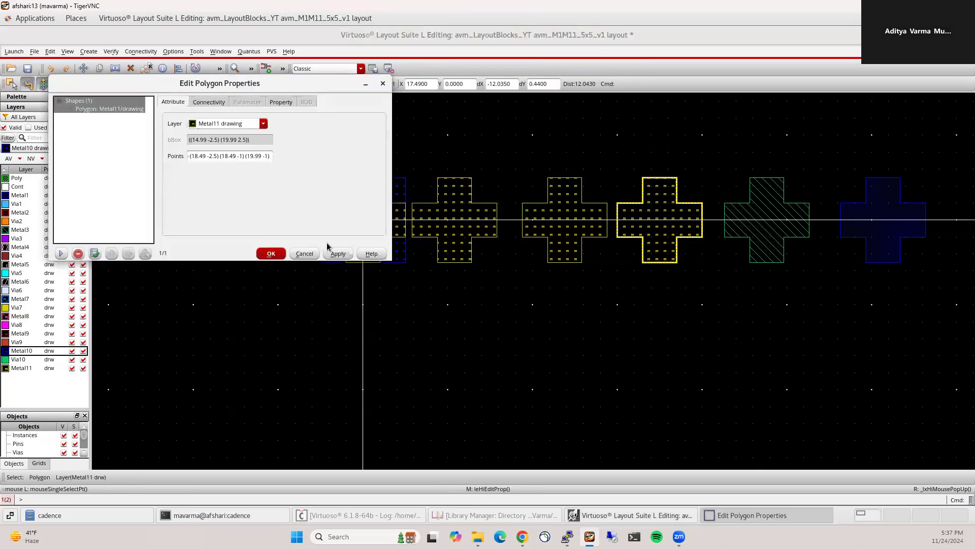
{"action": "left_click", "coordinate": [264, 124]}
{"action": "scroll", "coordinate": [215, 162], "scroll_direction": "up", "scroll_amount": 3}
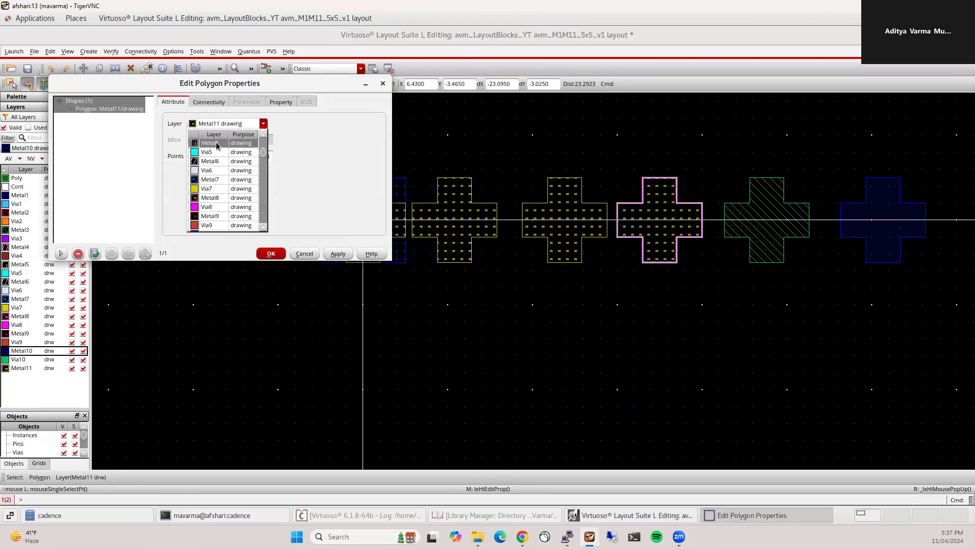
{"action": "left_click", "coordinate": [218, 162]}
{"action": "left_click", "coordinate": [271, 253]}
Step: Change the layer of the cross copy just left of the Metal5 cross to Metal7 drawing
{"action": "middle_click", "coordinate": [593, 242]}
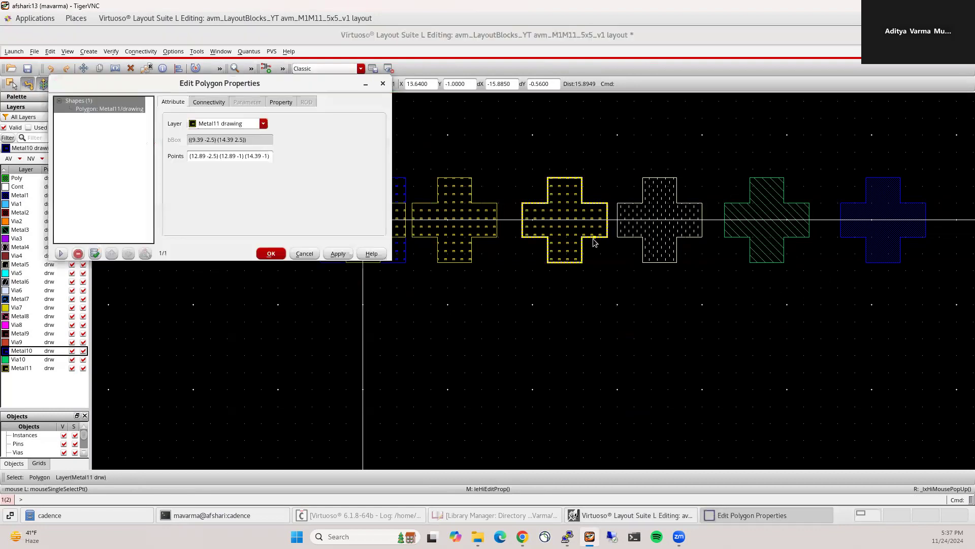
{"action": "left_click", "coordinate": [264, 123]}
{"action": "left_click", "coordinate": [213, 155]}
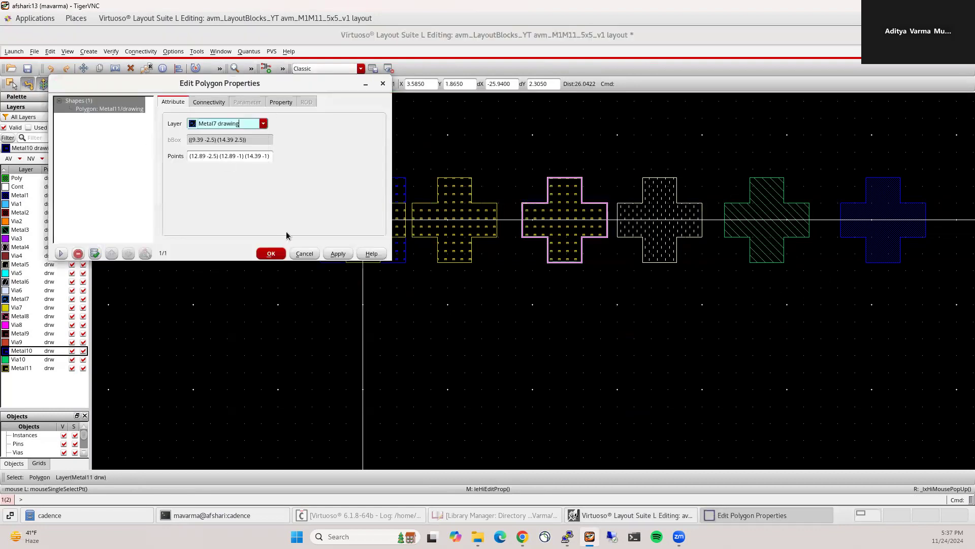
{"action": "left_click", "coordinate": [271, 254]}
Step: Change the layer of the cross copy nearest the original block to Metal9 drawing and deselect it
{"action": "middle_click", "coordinate": [454, 222]}
{"action": "left_click", "coordinate": [264, 124]}
{"action": "left_click", "coordinate": [220, 191]}
{"action": "left_click", "coordinate": [271, 254]}
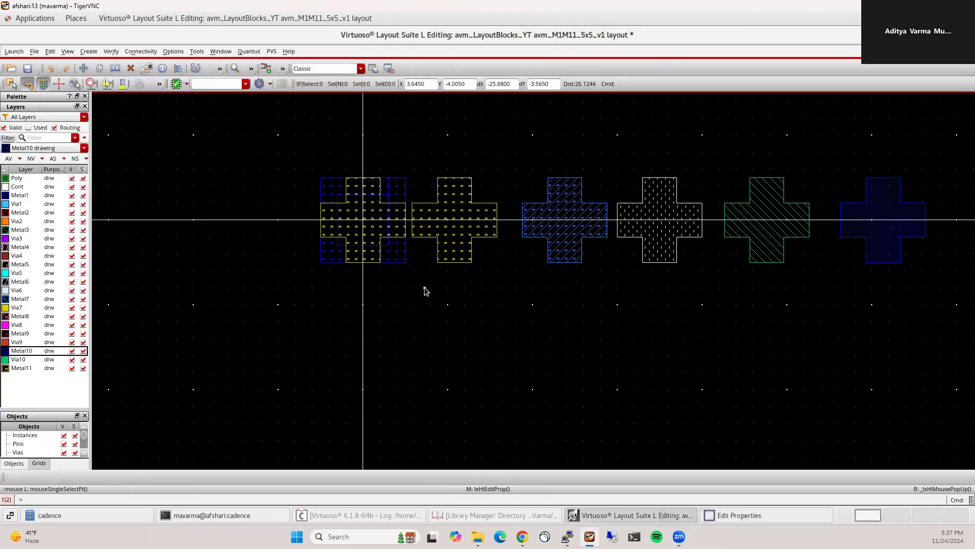
{"action": "middle_click", "coordinate": [453, 222]}
{"action": "left_click", "coordinate": [263, 123]}
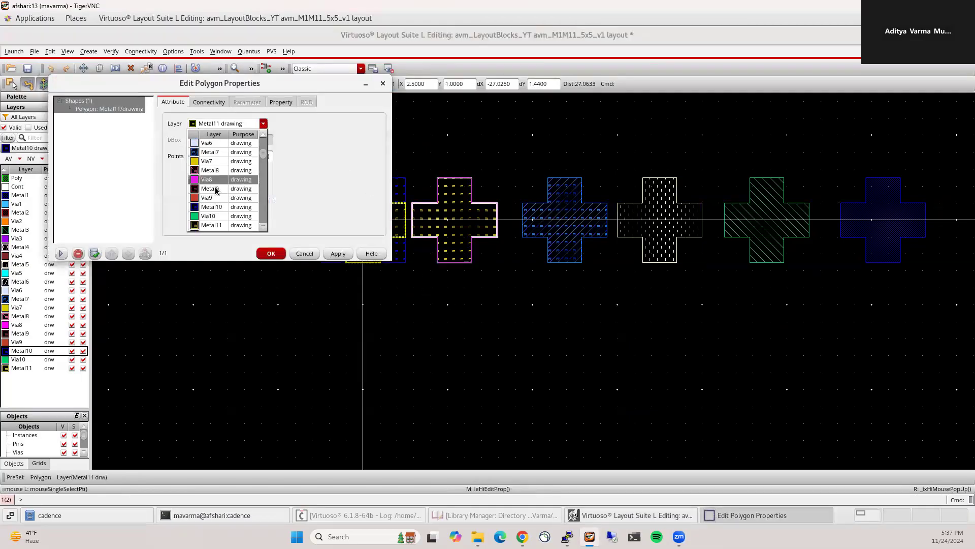
{"action": "left_click", "coordinate": [211, 188]}
{"action": "left_click", "coordinate": [271, 254]}
{"action": "left_click", "coordinate": [421, 307]}
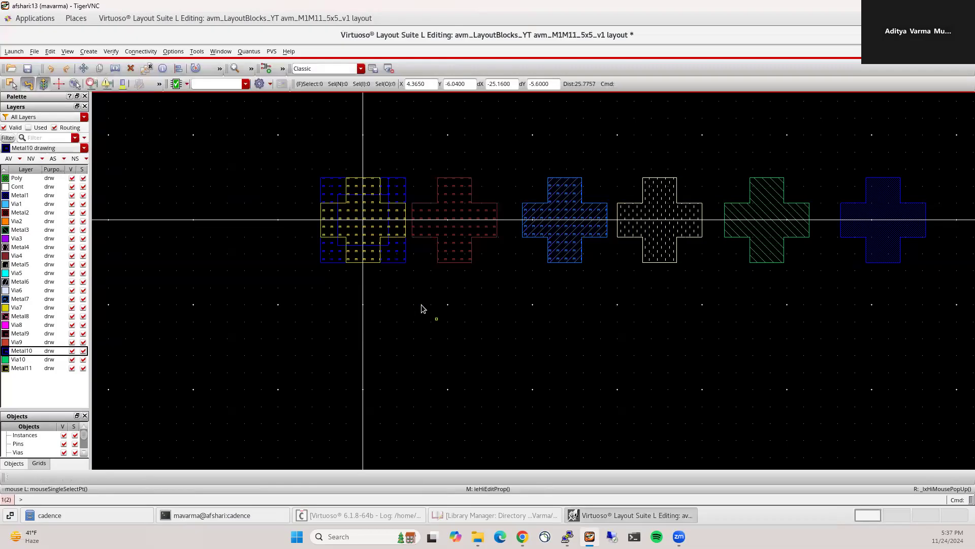
Step: Copy the Metal10 ring four times, spacing the copies in a row to the left of the block
{"action": "key", "text": "shift+z"}
{"action": "key", "text": "ctrl+z"}
{"action": "key", "text": "c"}
{"action": "left_click", "coordinate": [589, 273]}
{"action": "left_click", "coordinate": [502, 269]}
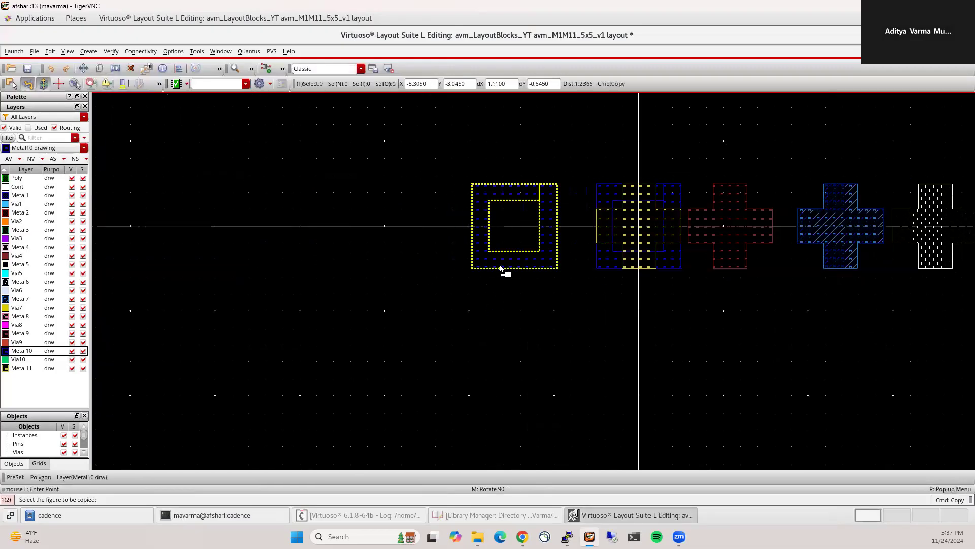
{"action": "left_click", "coordinate": [371, 263]}
{"action": "left_click", "coordinate": [266, 264]}
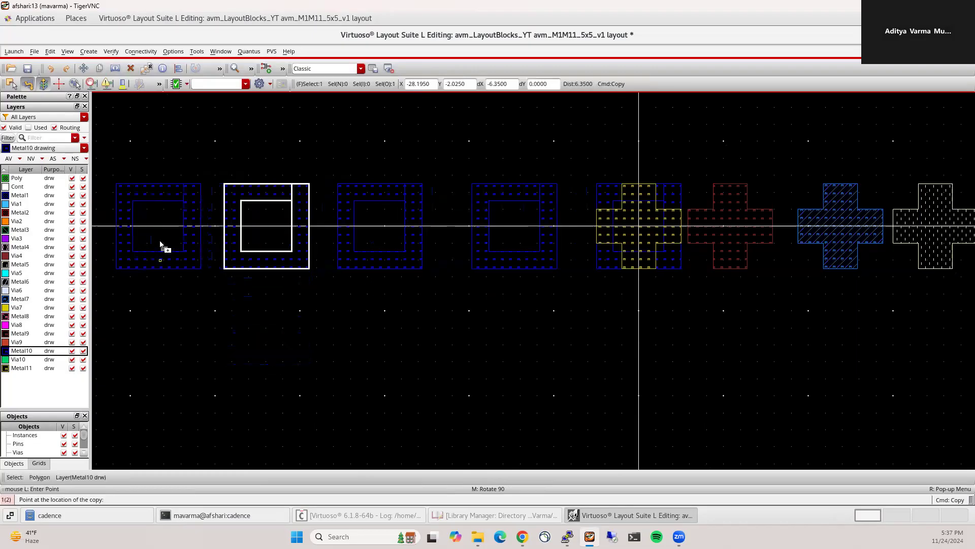
{"action": "left_click", "coordinate": [162, 245]}
{"action": "key", "text": "Escape"}
Step: Change the layer of the ring copy nearest the original block to Metal8 drawing
{"action": "key", "text": "shift+z"}
{"action": "left_click", "coordinate": [534, 282]}
{"action": "key", "text": "q"}
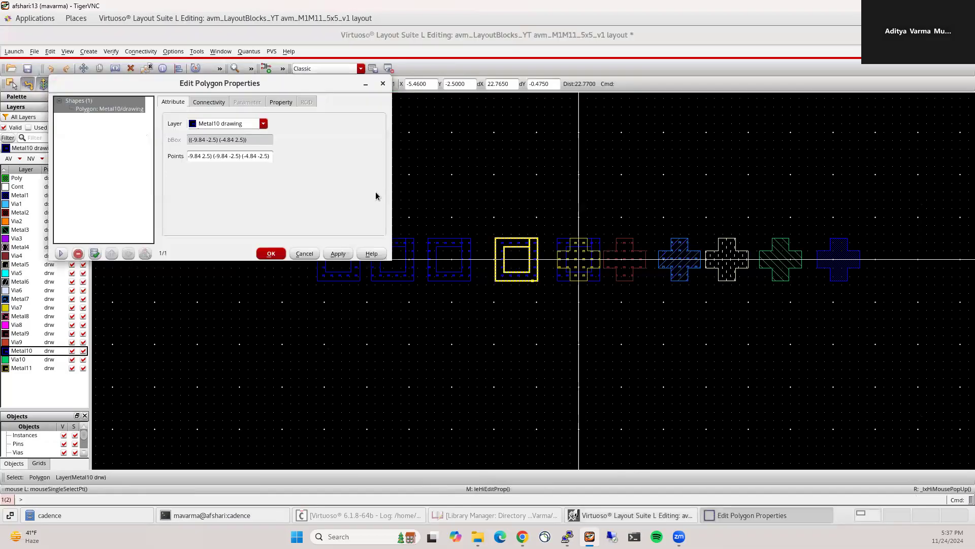
{"action": "left_click", "coordinate": [263, 124]}
{"action": "left_click", "coordinate": [223, 187]}
{"action": "left_click", "coordinate": [271, 253]}
Step: Change the layer of the ring copy just left of the Metal8 ring to Metal6 drawing
{"action": "left_click", "coordinate": [447, 277]}
{"action": "key", "text": "q"}
{"action": "left_click", "coordinate": [263, 124]}
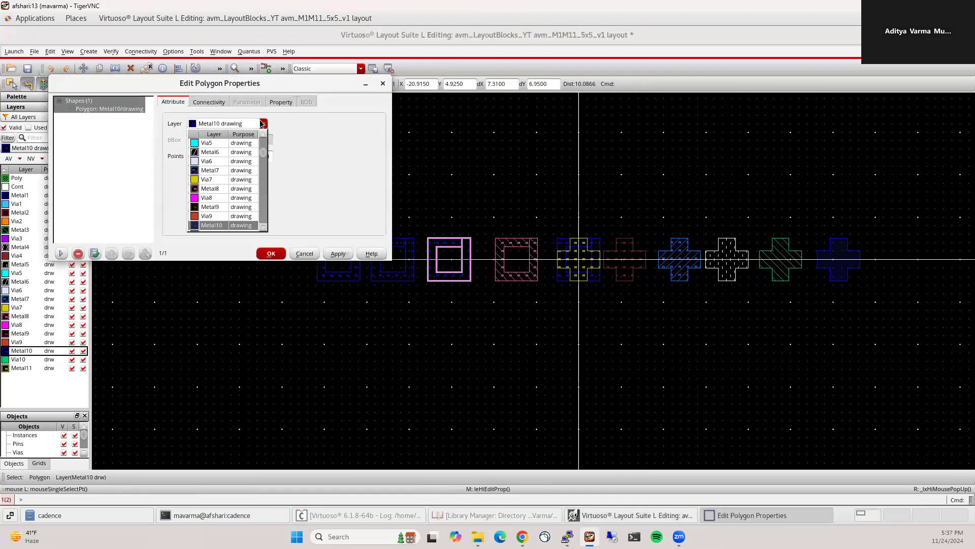
{"action": "left_click", "coordinate": [224, 152]}
{"action": "left_click", "coordinate": [271, 253]}
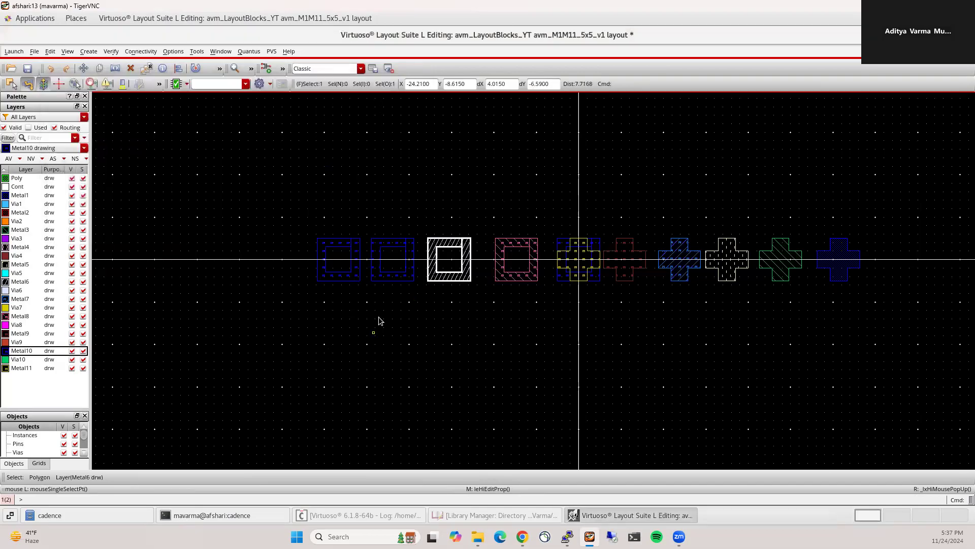
Step: Change the layer of the ring copy just left of the Metal6 ring to Metal4 drawing
{"action": "left_click", "coordinate": [386, 284]}
{"action": "key", "text": "q"}
{"action": "left_click", "coordinate": [263, 124]}
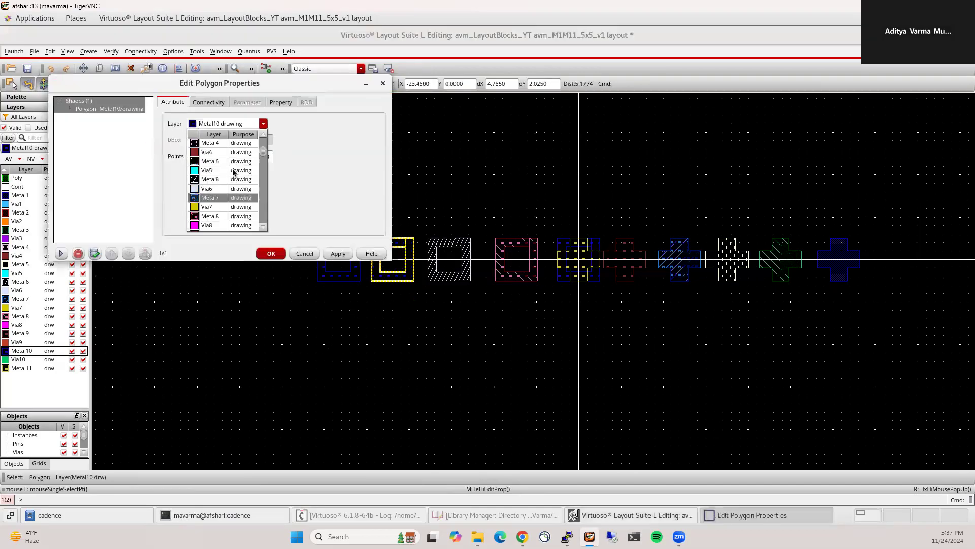
{"action": "left_click", "coordinate": [213, 144]}
{"action": "left_click", "coordinate": [271, 253]}
Step: Change the layer of the leftmost ring copy to Metal2 drawing and deselect it
{"action": "left_click", "coordinate": [321, 277]}
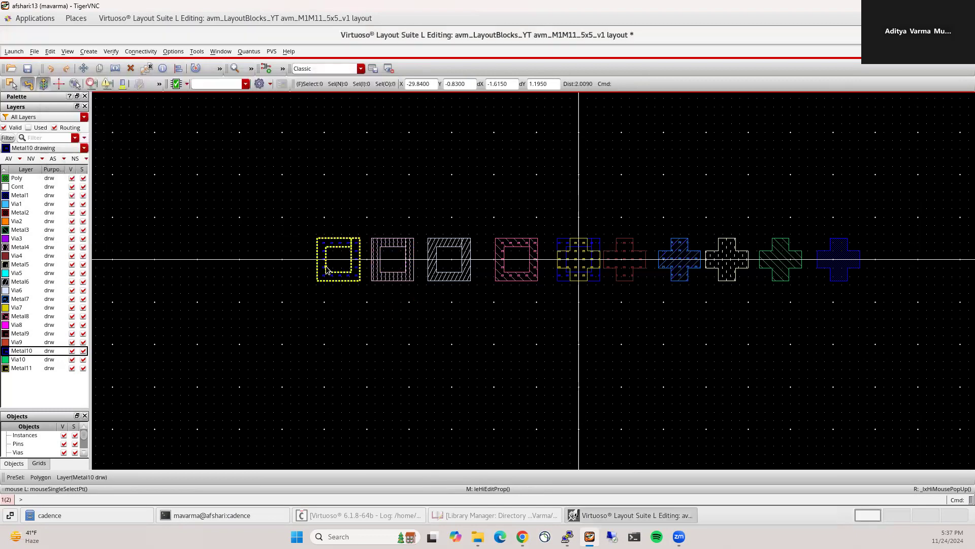
{"action": "key", "text": "q"}
{"action": "left_click", "coordinate": [263, 123]}
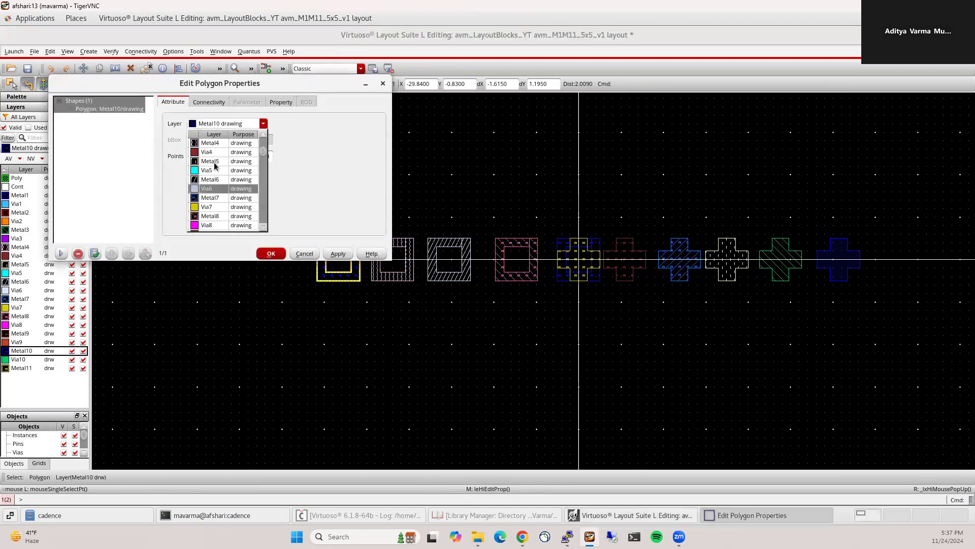
{"action": "scroll", "coordinate": [217, 162], "scroll_direction": "up", "scroll_amount": 1}
{"action": "left_click", "coordinate": [217, 162]}
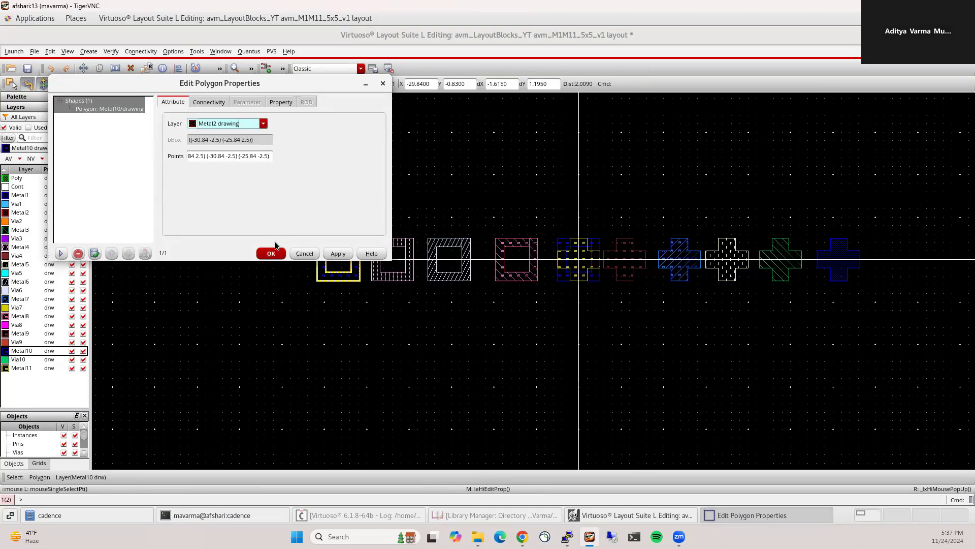
{"action": "left_click", "coordinate": [273, 252]}
{"action": "left_click", "coordinate": [540, 336]}
Step: Align the left edges of the Metal9 and Metal7 crosses to the original block's left edge with Quick Align
{"action": "scroll", "coordinate": [515, 288], "scroll_direction": "up", "scroll_amount": 2}
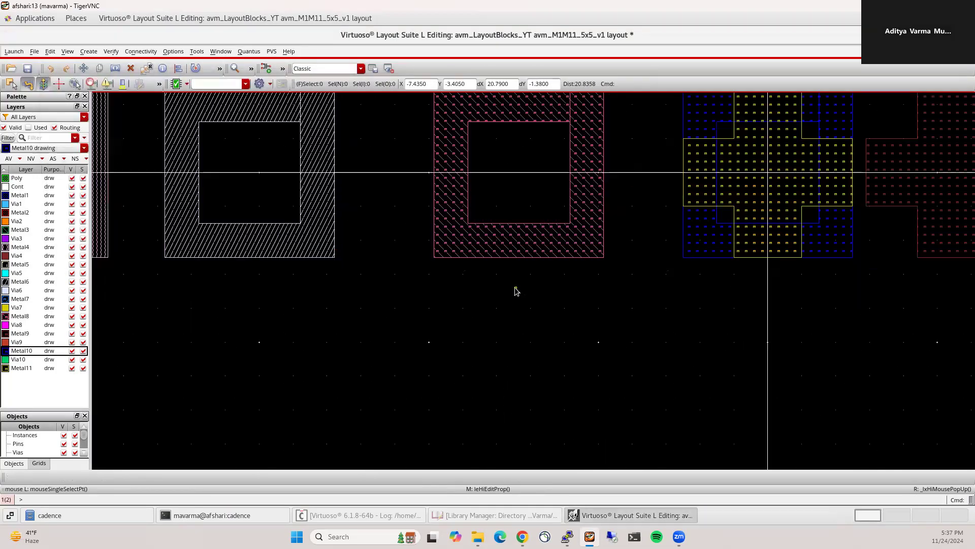
{"action": "scroll", "coordinate": [407, 299], "scroll_direction": "down", "scroll_amount": 2}
{"action": "scroll", "coordinate": [522, 304], "scroll_direction": "up", "scroll_amount": 1}
{"action": "key", "text": "a"}
{"action": "left_click", "coordinate": [514, 264]}
{"action": "left_click", "coordinate": [423, 260]}
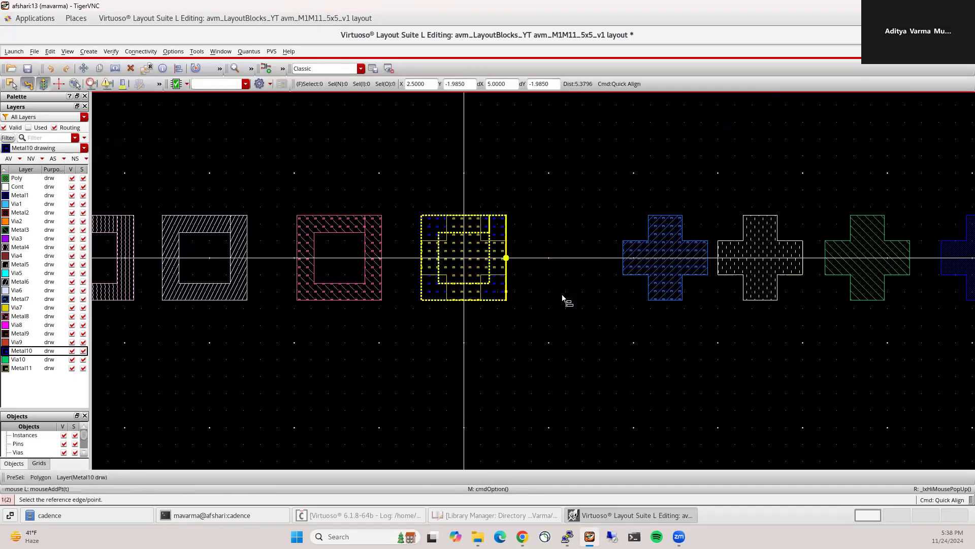
{"action": "left_click", "coordinate": [626, 259]}
{"action": "left_click", "coordinate": [422, 261]}
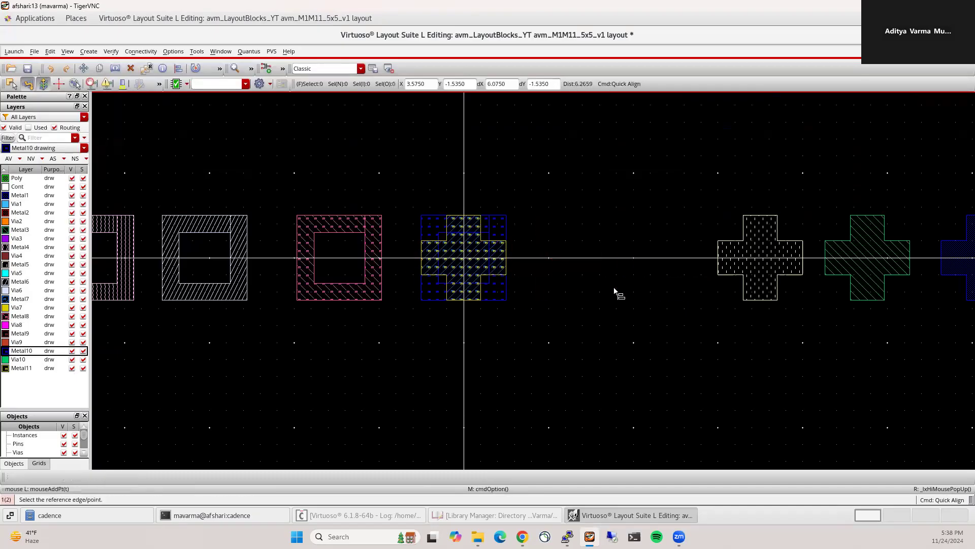
Step: Align the left edges of the Metal5, Metal3 and Metal1 crosses to the original block's left edge
{"action": "left_click", "coordinate": [716, 260]}
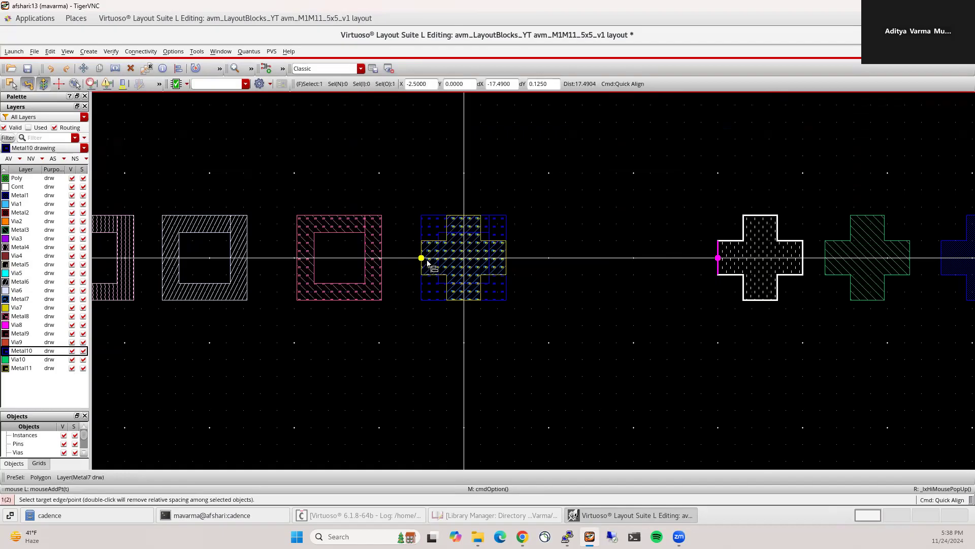
{"action": "left_click", "coordinate": [422, 260]}
{"action": "left_click", "coordinate": [827, 260]}
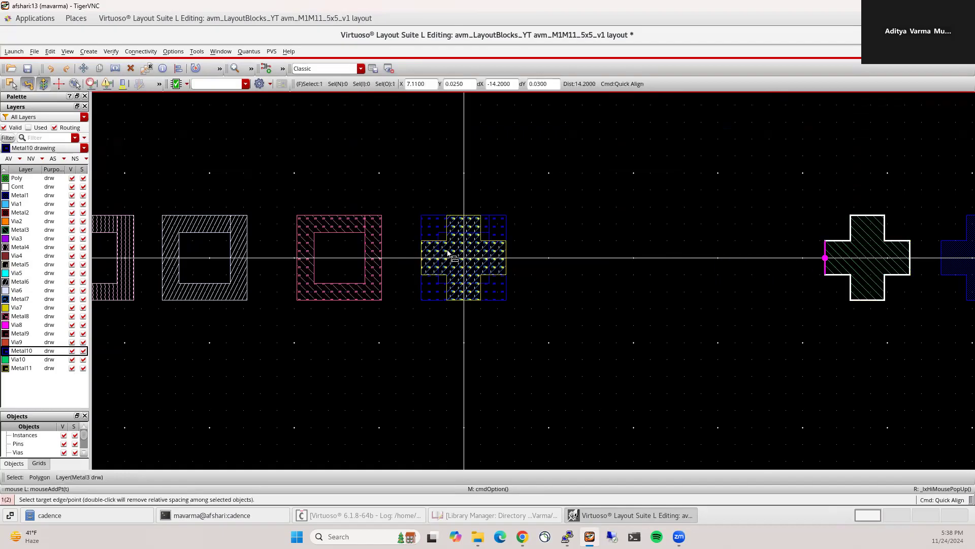
{"action": "left_click", "coordinate": [423, 260]}
{"action": "left_click", "coordinate": [944, 259]}
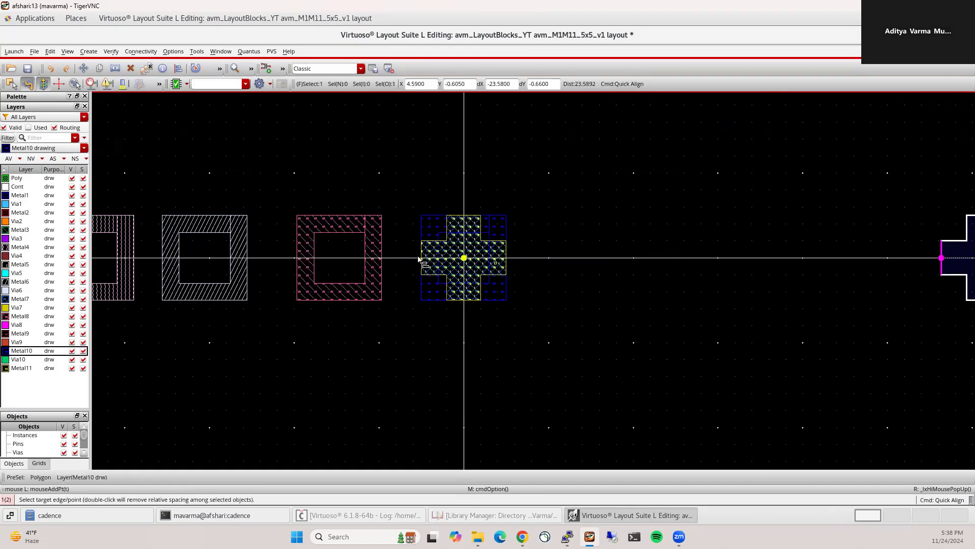
{"action": "left_click", "coordinate": [422, 260]}
{"action": "key", "text": "Escape"}
Step: Align the right edges of the Metal8 and Metal6 rings to the original block's right edge with Quick Align
{"action": "scroll", "coordinate": [614, 284], "scroll_direction": "down", "scroll_amount": 3}
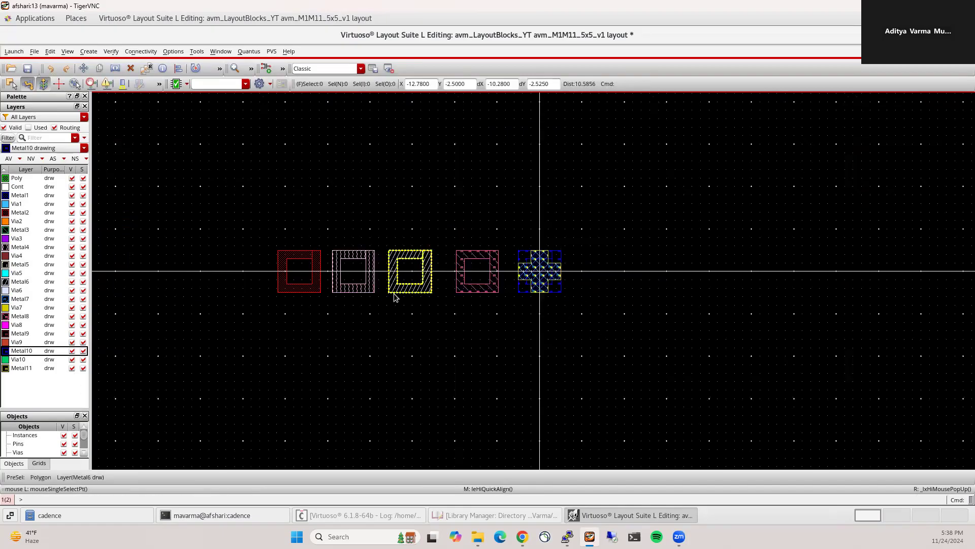
{"action": "scroll", "coordinate": [401, 269], "scroll_direction": "up", "scroll_amount": 3}
{"action": "middle_click", "coordinate": [569, 272]}
{"action": "left_click", "coordinate": [603, 250]}
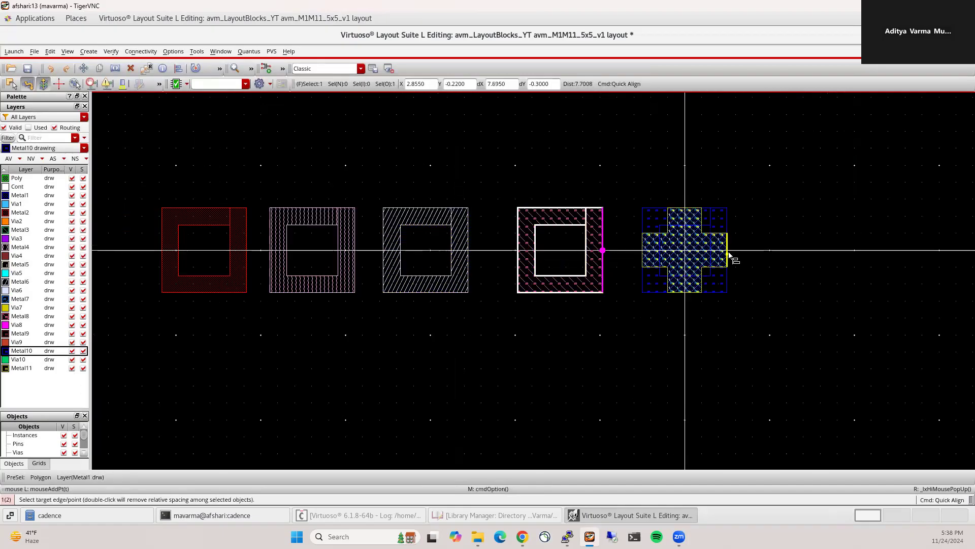
{"action": "left_click", "coordinate": [727, 250]}
{"action": "left_click", "coordinate": [468, 250]}
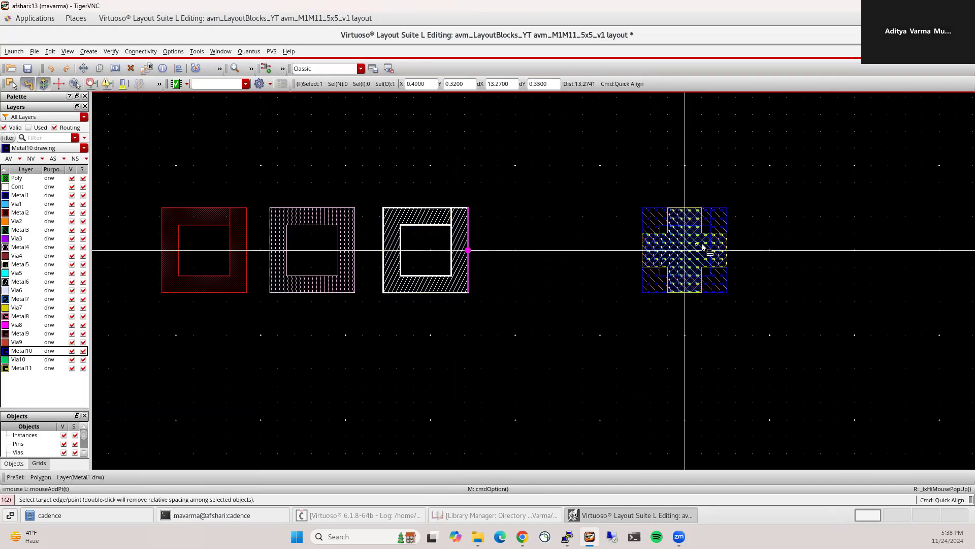
{"action": "left_click", "coordinate": [728, 251]}
Step: Align the right edges of the Metal4 and Metal2 rings to the original block's right edge and fit the layout
{"action": "left_click", "coordinate": [355, 251]}
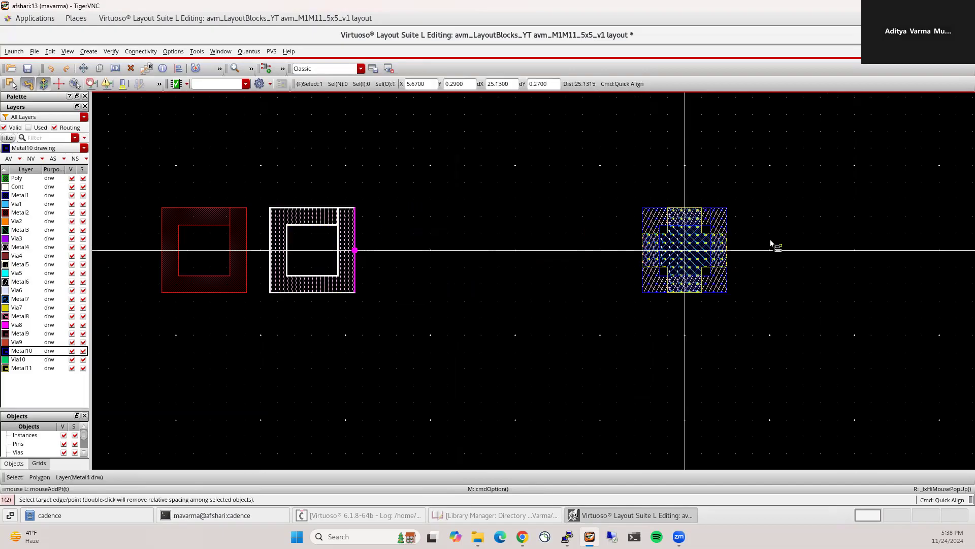
{"action": "left_click", "coordinate": [729, 248]}
{"action": "left_click", "coordinate": [247, 244]}
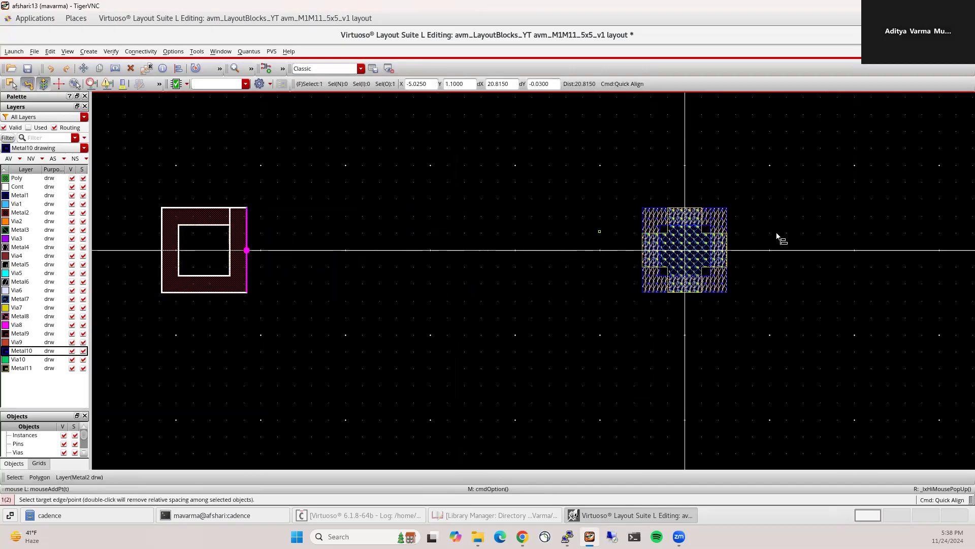
{"action": "left_click", "coordinate": [730, 233]}
{"action": "key", "text": "Escape"}
{"action": "key", "text": "f"}
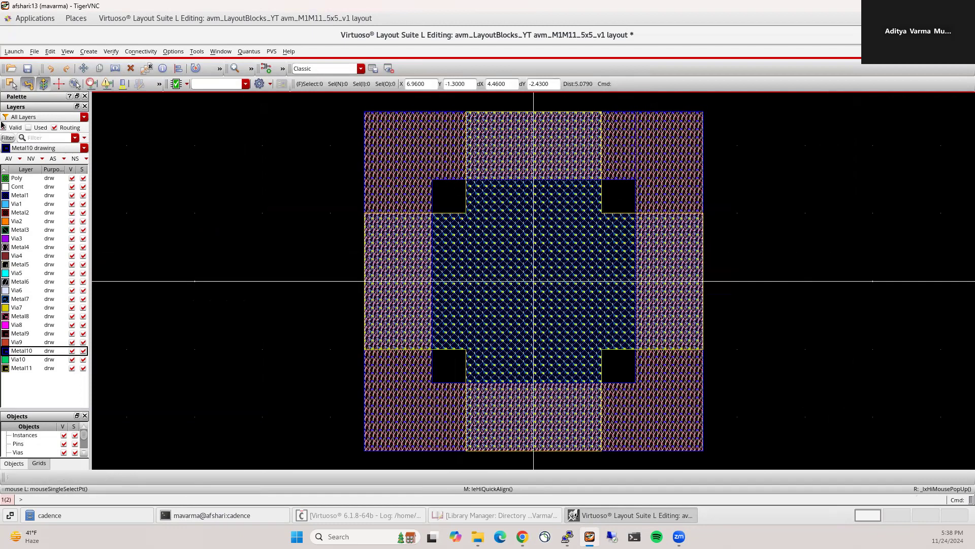
Step: Inspect the Metal11 and Metal1 crosses individually by isolating their layers
{"action": "left_click", "coordinate": [24, 368]}
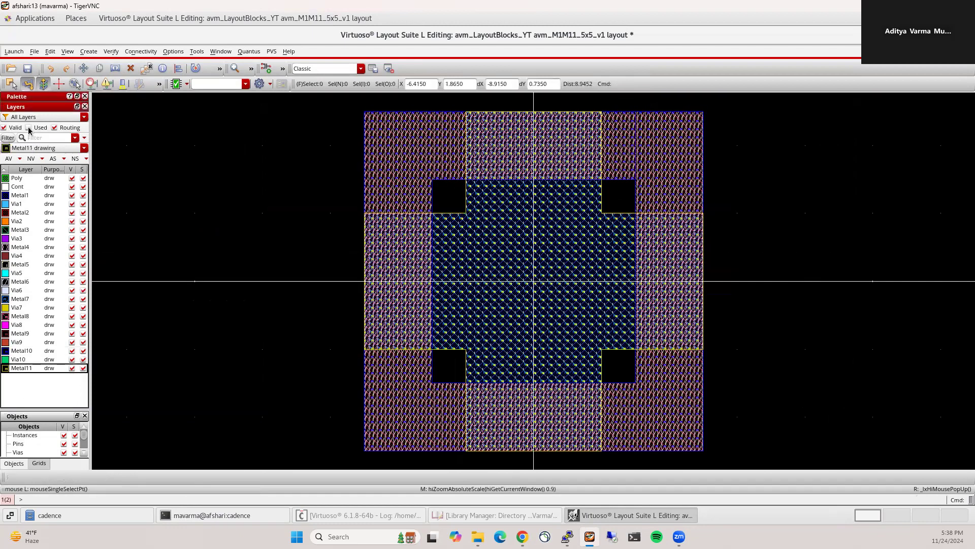
{"action": "left_click", "coordinate": [31, 158]}
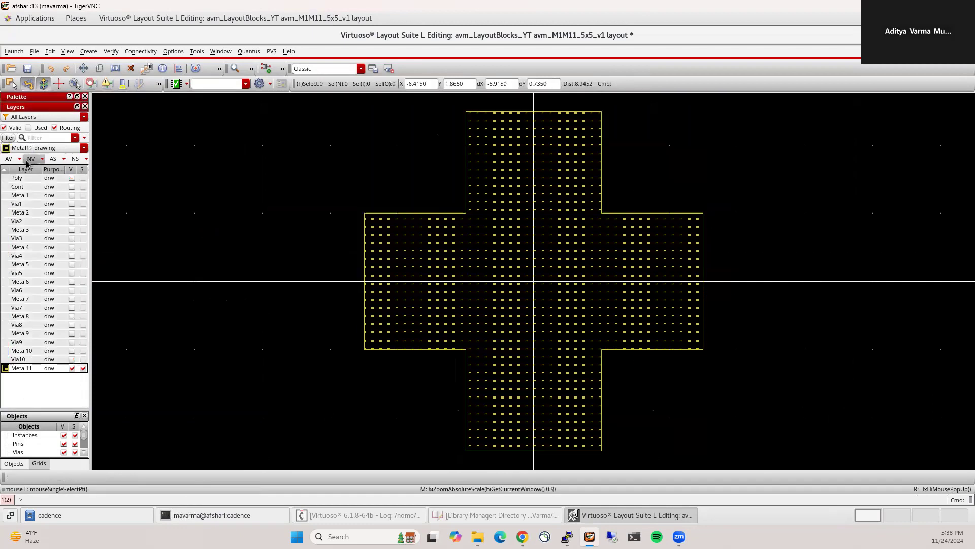
{"action": "left_click", "coordinate": [72, 359]}
{"action": "left_click", "coordinate": [71, 196]}
{"action": "left_click", "coordinate": [72, 359]}
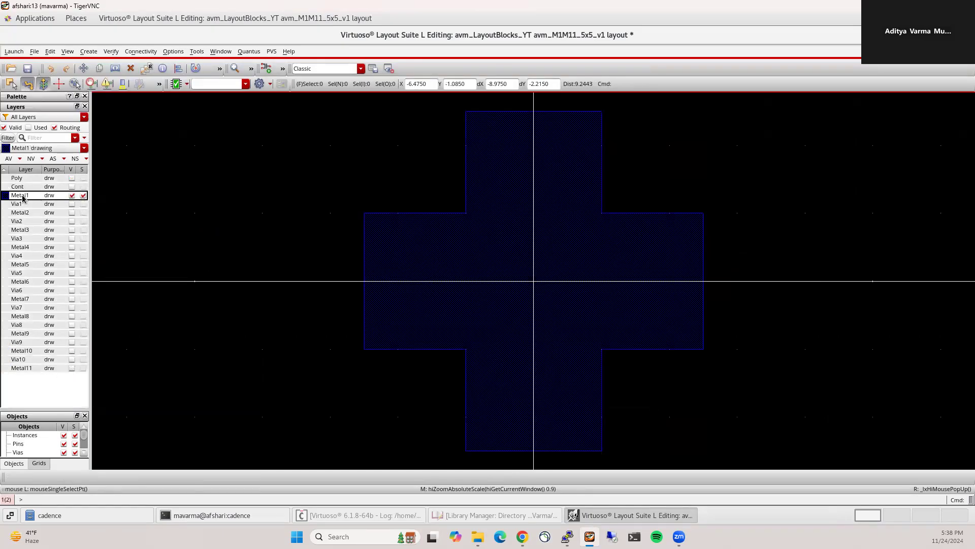
Step: Reveal the layers from Via1 up to Metal4 one by one above Metal1 to check the stacking
{"action": "left_click", "coordinate": [46, 203]}
{"action": "left_click", "coordinate": [46, 212]}
{"action": "left_click", "coordinate": [44, 220]}
{"action": "left_click", "coordinate": [43, 230]}
{"action": "left_click", "coordinate": [41, 238]}
{"action": "left_click", "coordinate": [40, 247]}
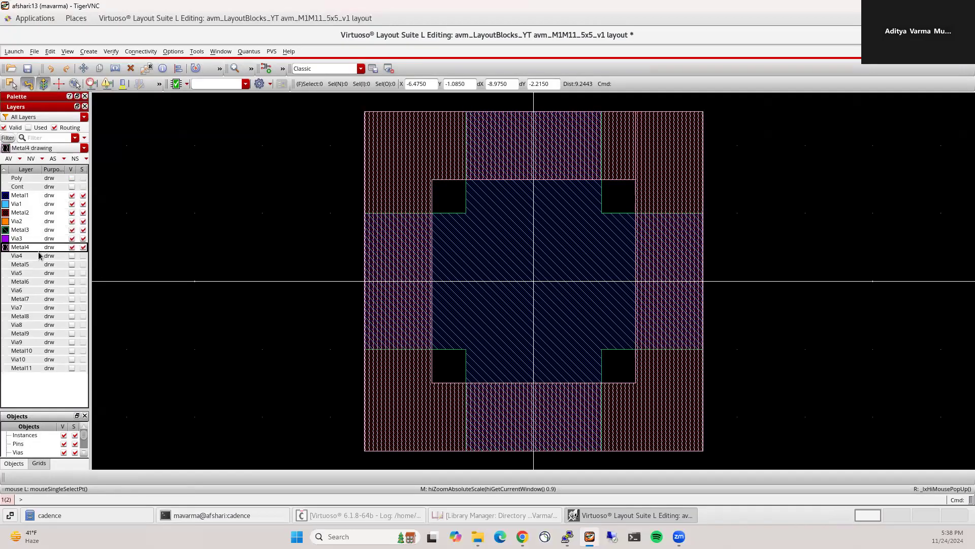
Step: Reveal the remaining layers from Via4 up to Metal11 to check the rest of the stack
{"action": "left_click", "coordinate": [38, 255]}
{"action": "left_click", "coordinate": [38, 263]}
{"action": "left_click", "coordinate": [37, 272]}
{"action": "left_click", "coordinate": [36, 282]}
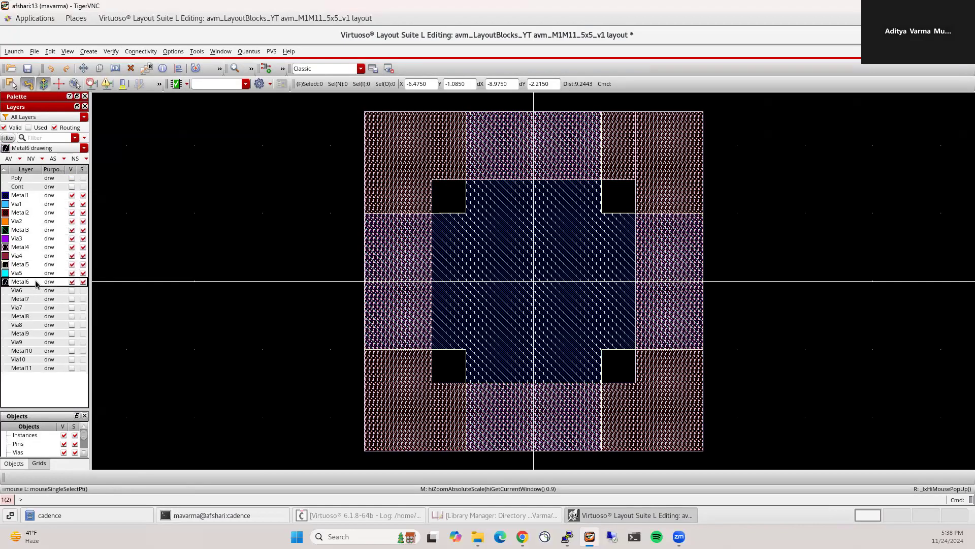
{"action": "left_click", "coordinate": [33, 299]}
{"action": "left_click", "coordinate": [31, 307]}
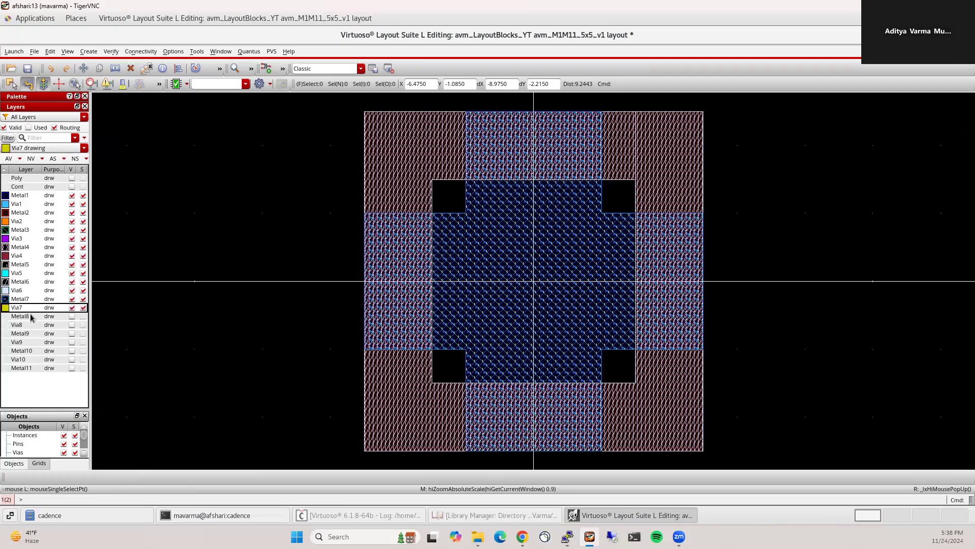
{"action": "left_click", "coordinate": [30, 333]}
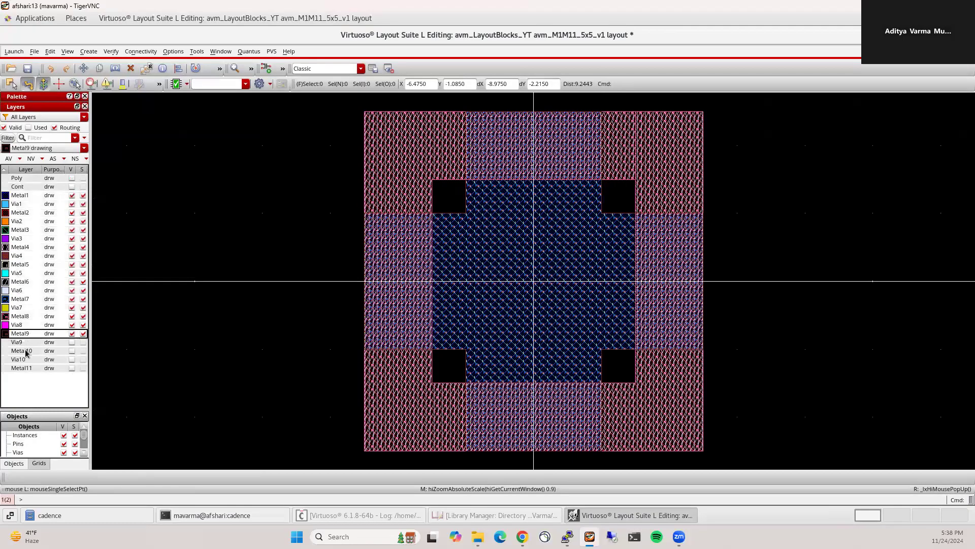
{"action": "left_click", "coordinate": [27, 368]}
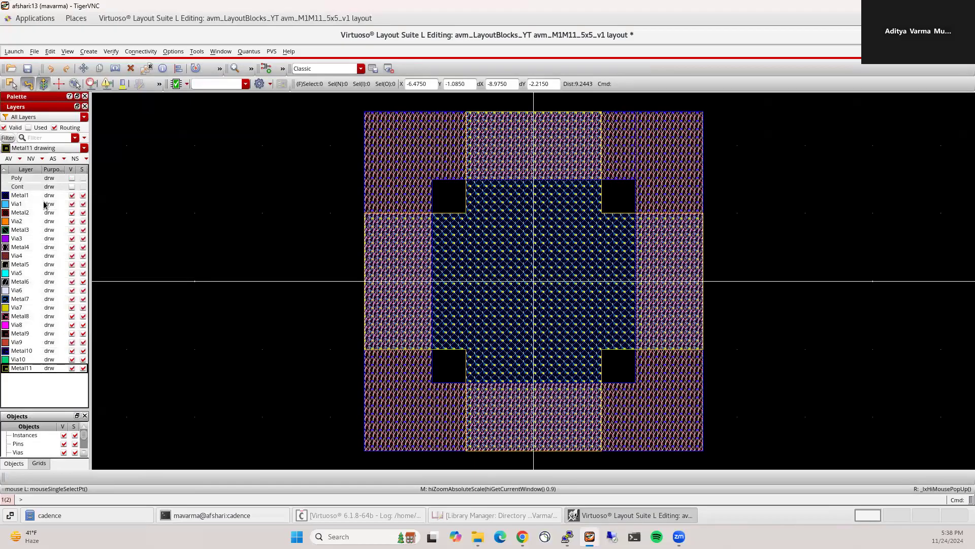
Step: Hide the other layers and check the shapes on Metal1, Metal2, Metal3 and Metal4 in adjacent pairs
{"action": "left_click", "coordinate": [31, 159]}
{"action": "left_click", "coordinate": [32, 195]}
{"action": "left_click", "coordinate": [71, 213]}
{"action": "left_click", "coordinate": [71, 196]}
{"action": "left_click", "coordinate": [71, 229]}
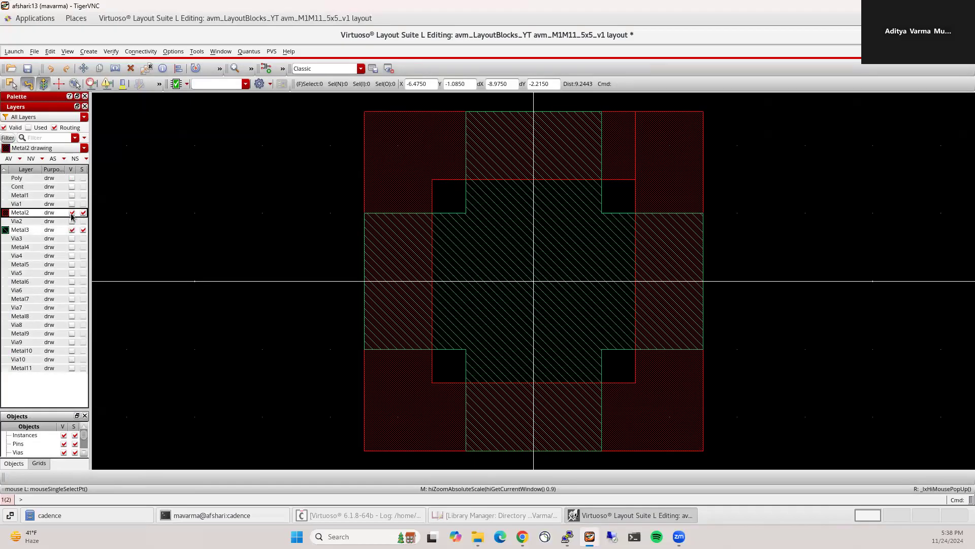
{"action": "left_click", "coordinate": [71, 213]}
{"action": "left_click", "coordinate": [72, 247]}
{"action": "left_click", "coordinate": [71, 230]}
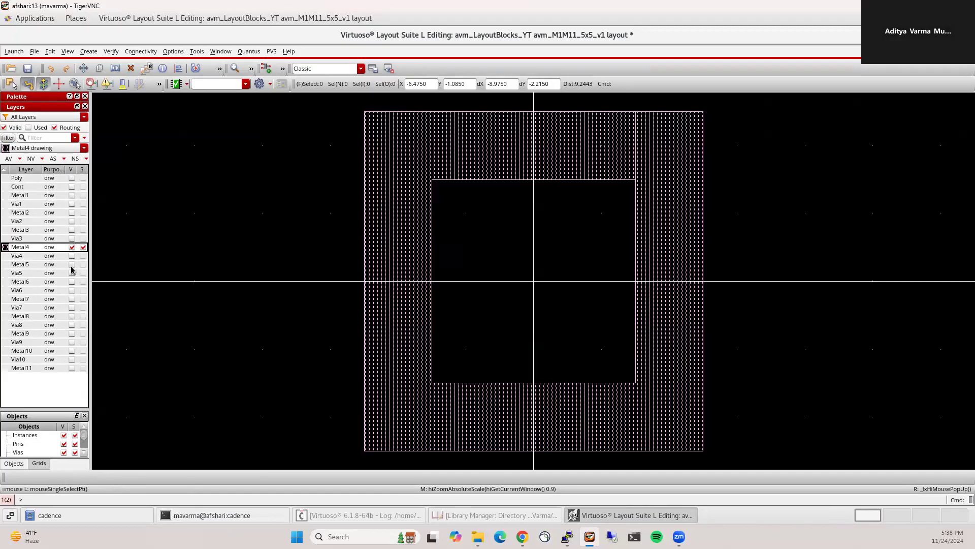
Step: Check the shapes on Metal5, Metal6, Metal7 and Metal8 by stepping layer visibility upward
{"action": "left_click", "coordinate": [71, 264]}
{"action": "left_click", "coordinate": [71, 247]}
{"action": "left_click", "coordinate": [71, 281]}
{"action": "left_click", "coordinate": [72, 264]}
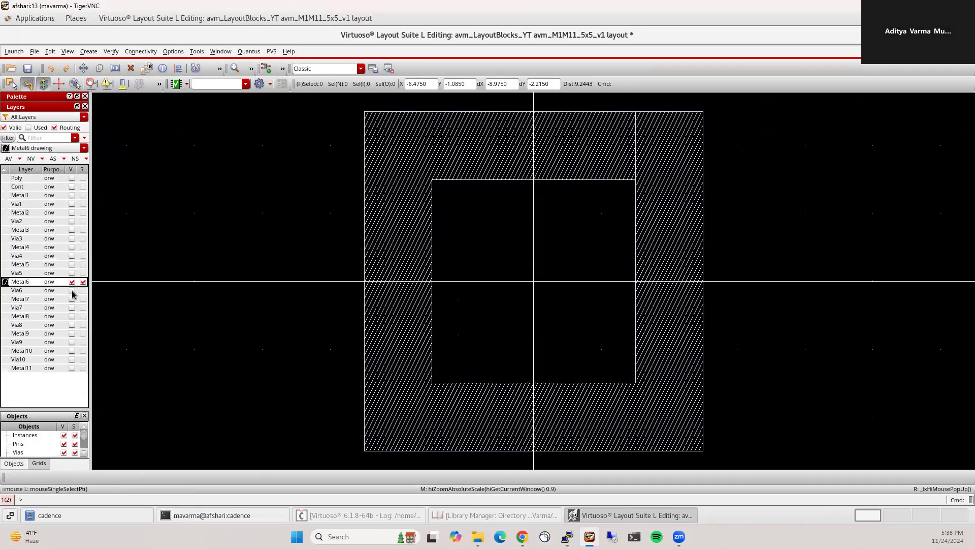
{"action": "left_click", "coordinate": [71, 298]}
{"action": "left_click", "coordinate": [71, 282]}
{"action": "left_click", "coordinate": [71, 316]}
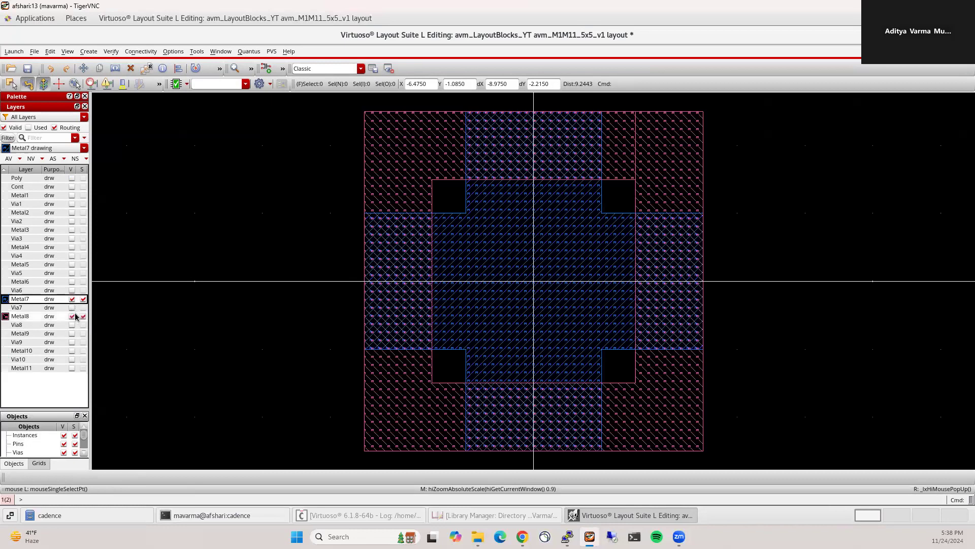
Step: Check the shapes on Metal9, Metal10 and Metal11, and restore the visibility of all layers
{"action": "left_click", "coordinate": [71, 299]}
{"action": "left_click", "coordinate": [71, 333]}
{"action": "left_click", "coordinate": [71, 316]}
{"action": "left_click", "coordinate": [71, 351]}
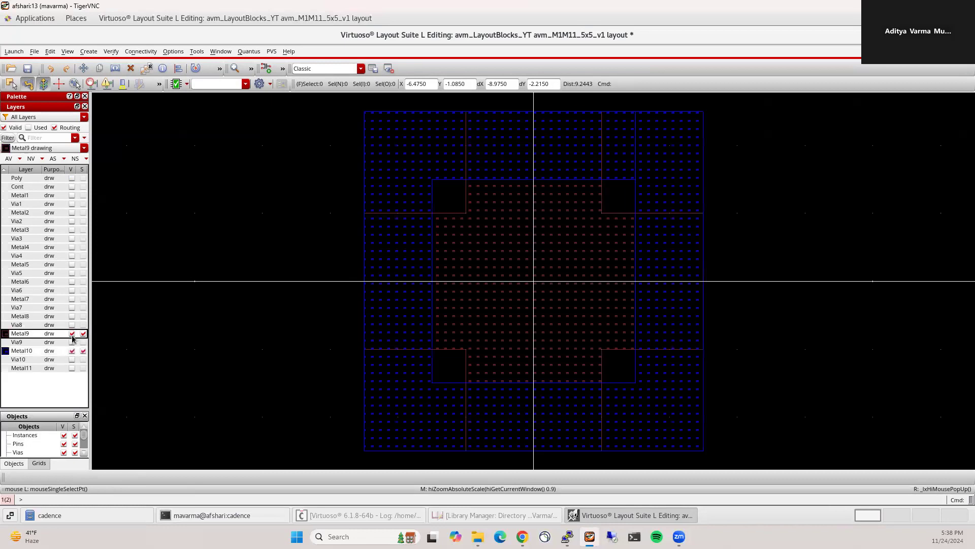
{"action": "left_click", "coordinate": [71, 333]}
{"action": "left_click", "coordinate": [71, 368]}
{"action": "left_click", "coordinate": [71, 351]}
{"action": "left_click", "coordinate": [9, 158]}
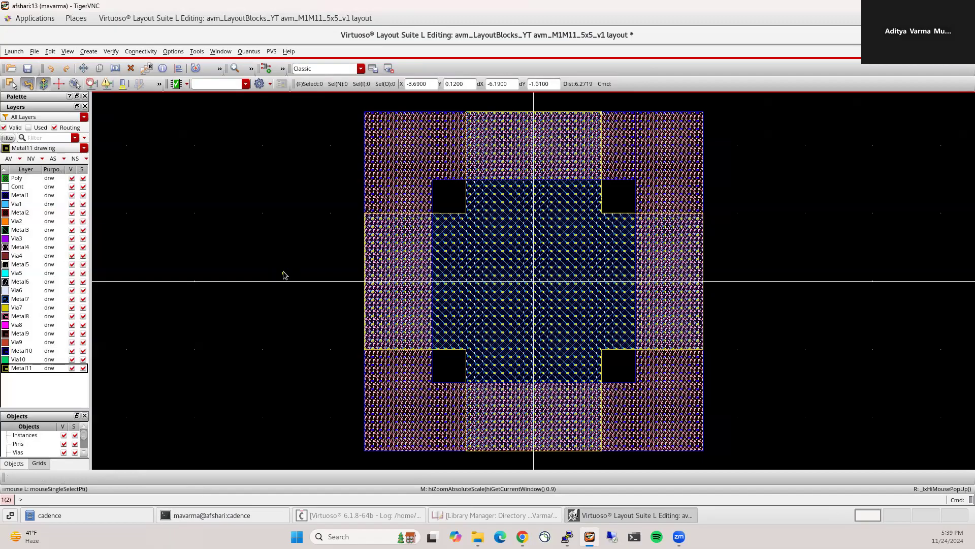
Step: Set up via creation in Stack mode from Metal1 to Metal11, computed from a drawn area
{"action": "key", "text": "o"}
{"action": "left_click_drag", "start_coordinate": [294, 92], "coordinate": [187, 133]}
{"action": "left_click", "coordinate": [183, 100]}
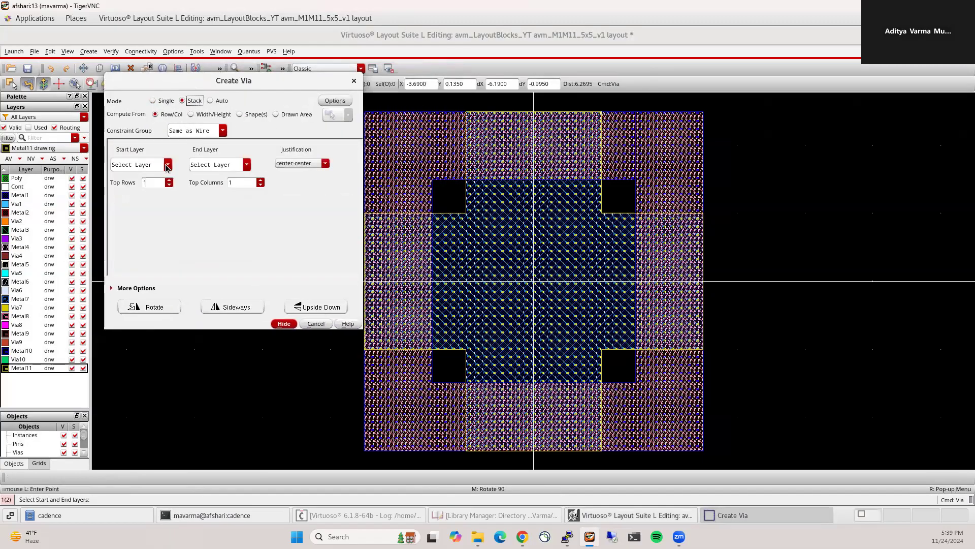
{"action": "left_click", "coordinate": [167, 164]}
{"action": "left_click", "coordinate": [133, 196]}
{"action": "left_click", "coordinate": [247, 165]}
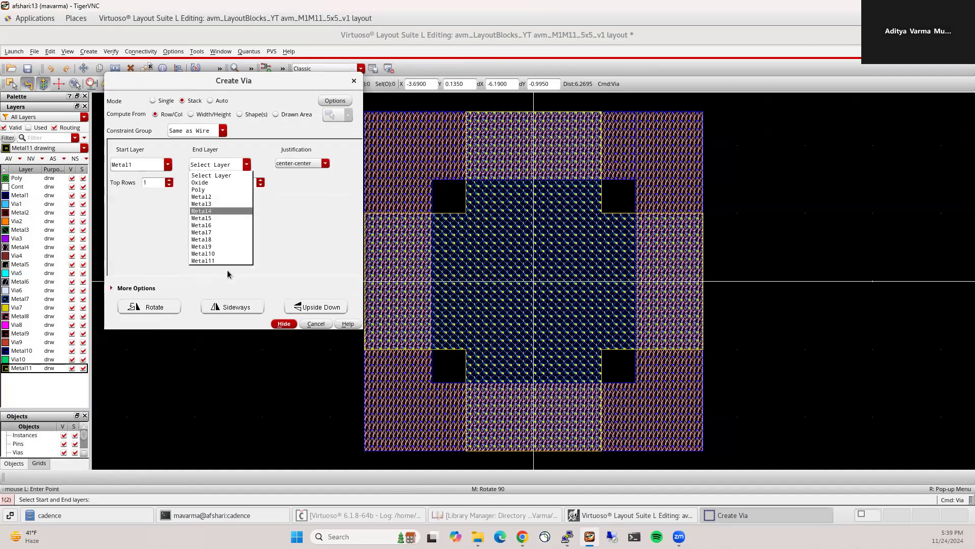
{"action": "left_click", "coordinate": [218, 260]}
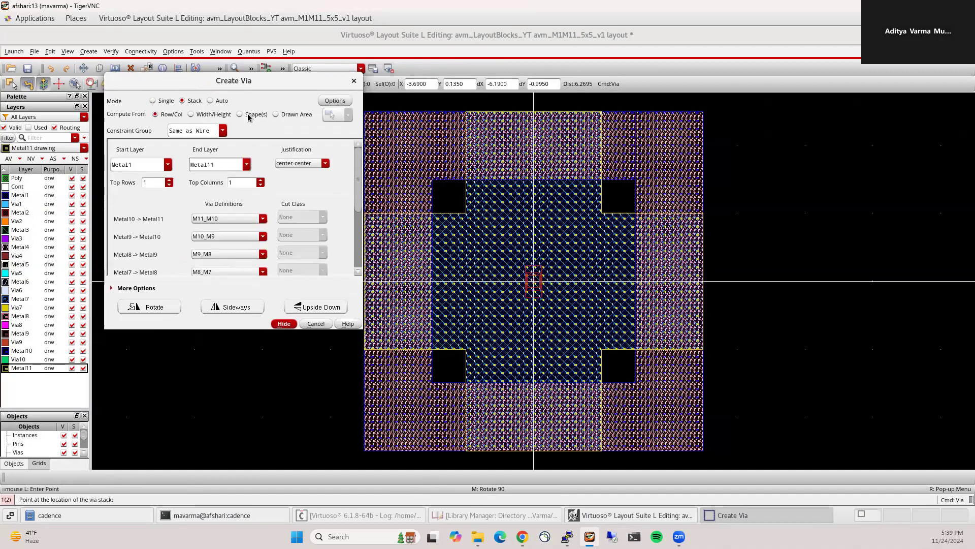
{"action": "left_click", "coordinate": [279, 117]}
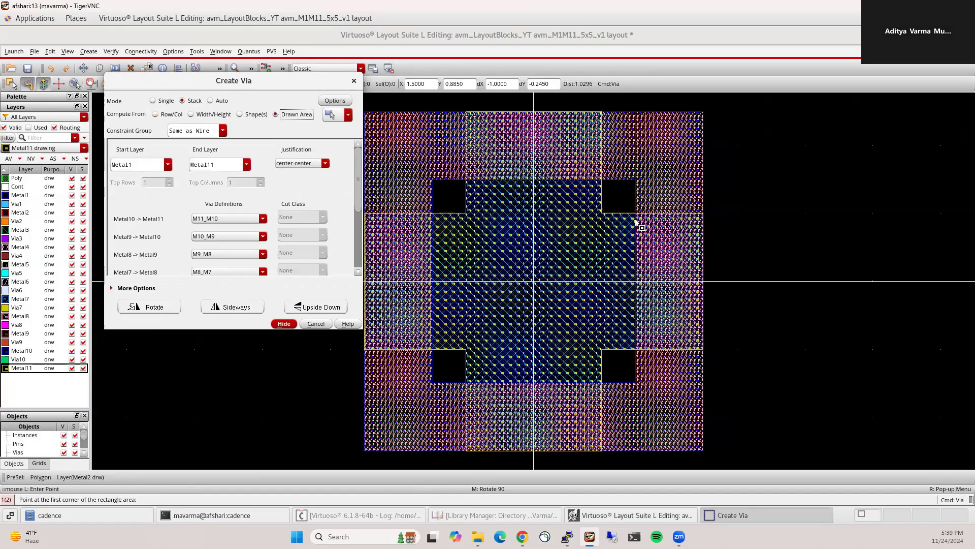
Step: Draw the via stack area over the block's right arm from (1.5, 1.0) to about (2.45, -1.0)
{"action": "scroll", "coordinate": [638, 222], "scroll_direction": "up", "scroll_amount": 1}
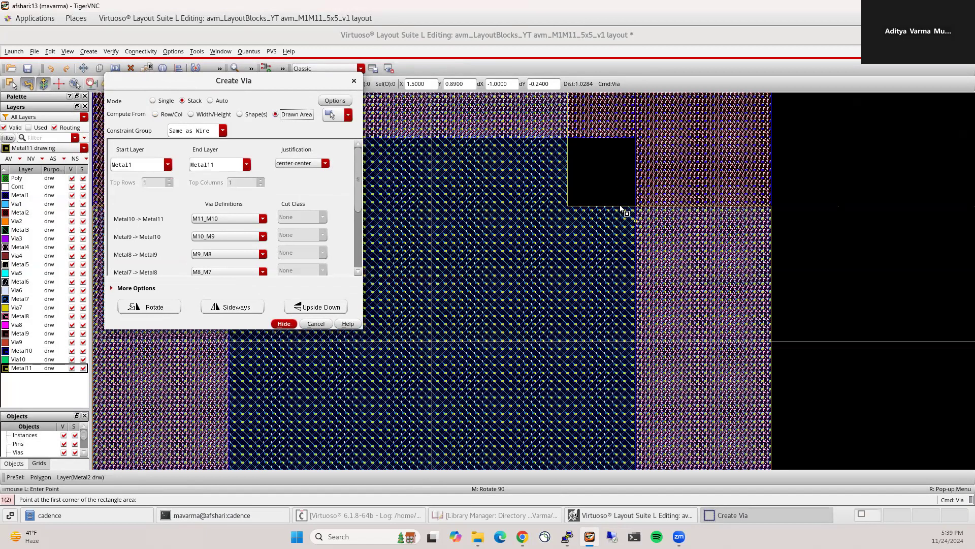
{"action": "scroll", "coordinate": [622, 209], "scroll_direction": "up", "scroll_amount": 2}
{"action": "left_click", "coordinate": [495, 180]}
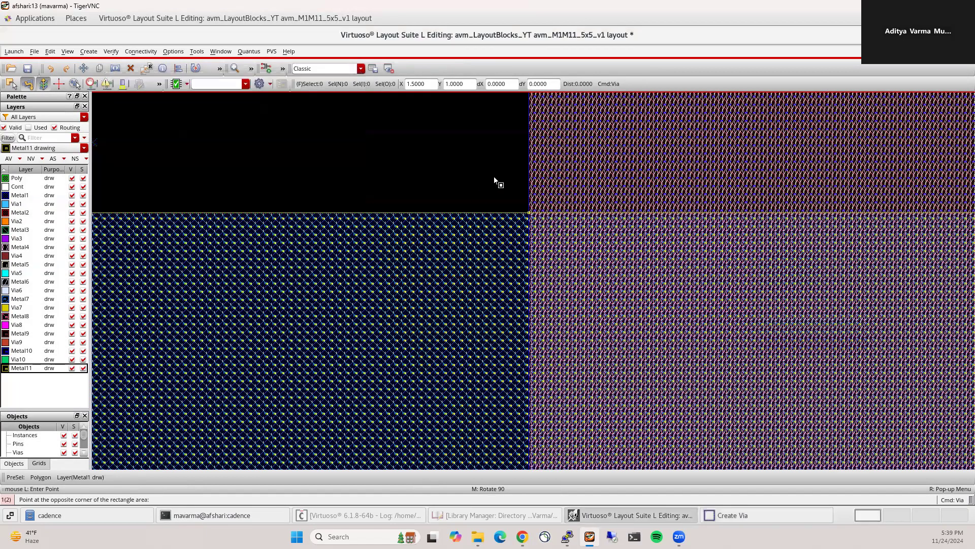
{"action": "scroll", "coordinate": [561, 262], "scroll_direction": "down", "scroll_amount": 3}
{"action": "scroll", "coordinate": [604, 459], "scroll_direction": "up", "scroll_amount": 2}
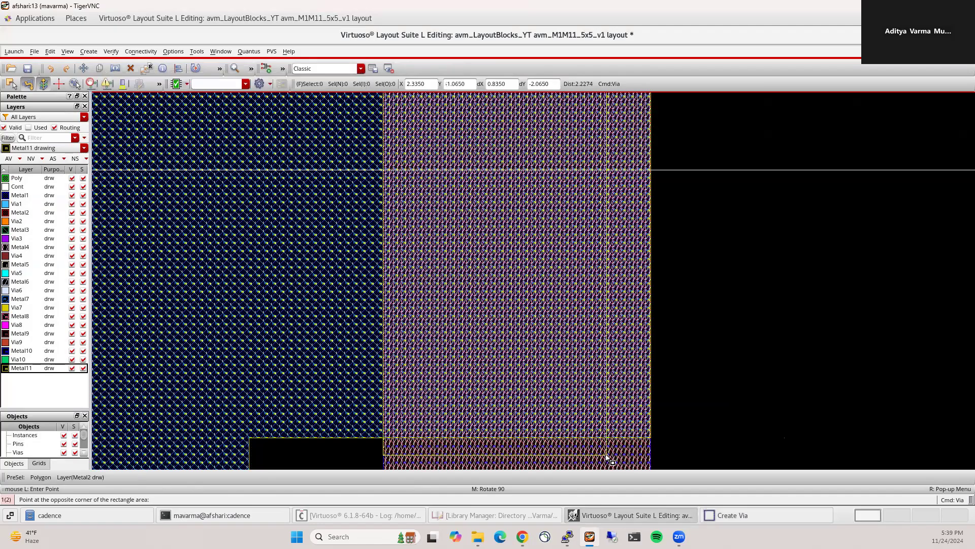
{"action": "scroll", "coordinate": [644, 448], "scroll_direction": "up", "scroll_amount": 2}
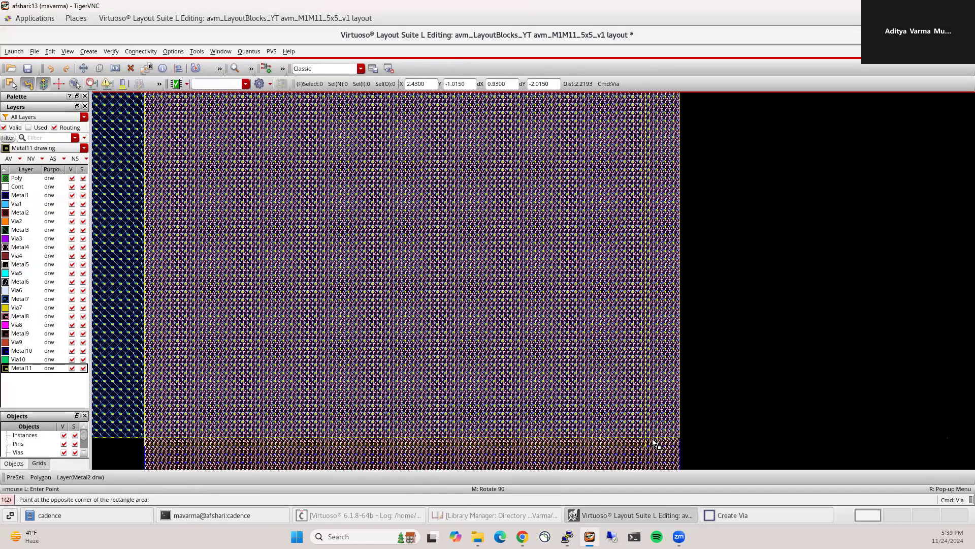
{"action": "left_click", "coordinate": [664, 433]}
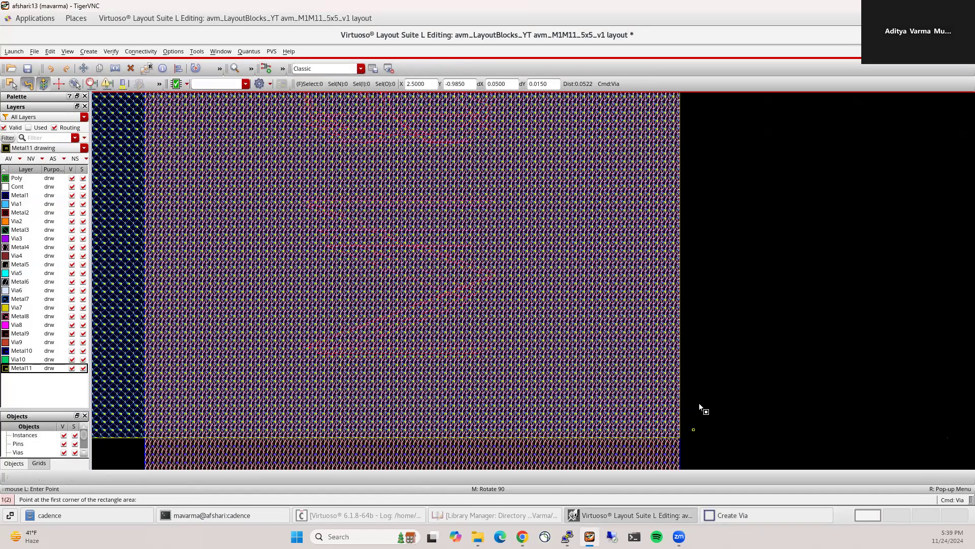
{"action": "scroll", "coordinate": [701, 406], "scroll_direction": "down", "scroll_amount": 3}
{"action": "key", "text": "Escape"}
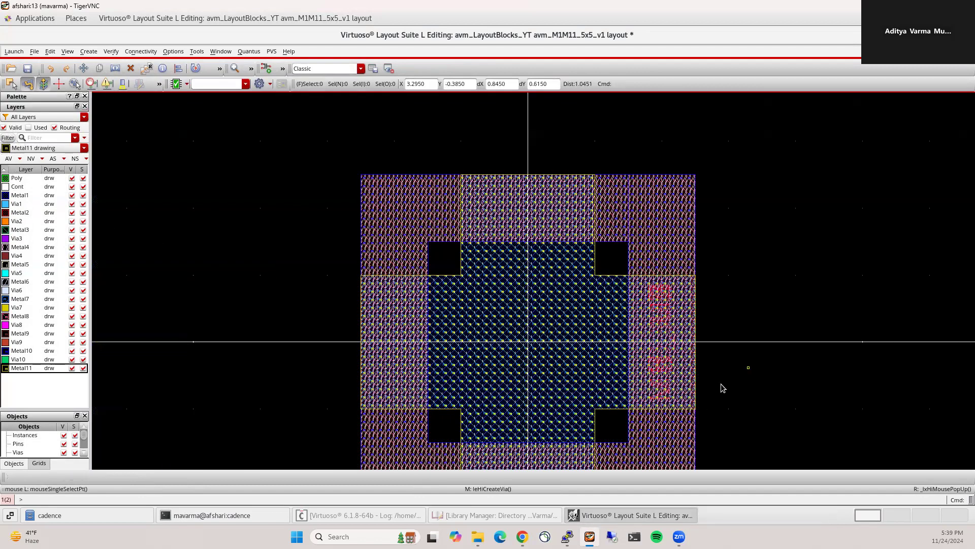
Step: Display the full hierarchy and examine the via cuts inside the new stack on the right arm
{"action": "scroll", "coordinate": [715, 386], "scroll_direction": "up", "scroll_amount": 2}
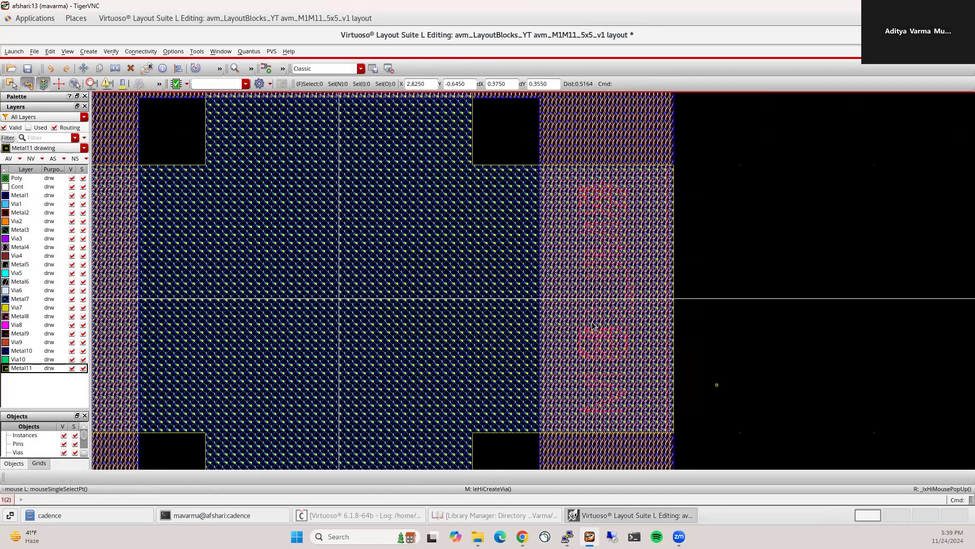
{"action": "key", "text": "shift+f"}
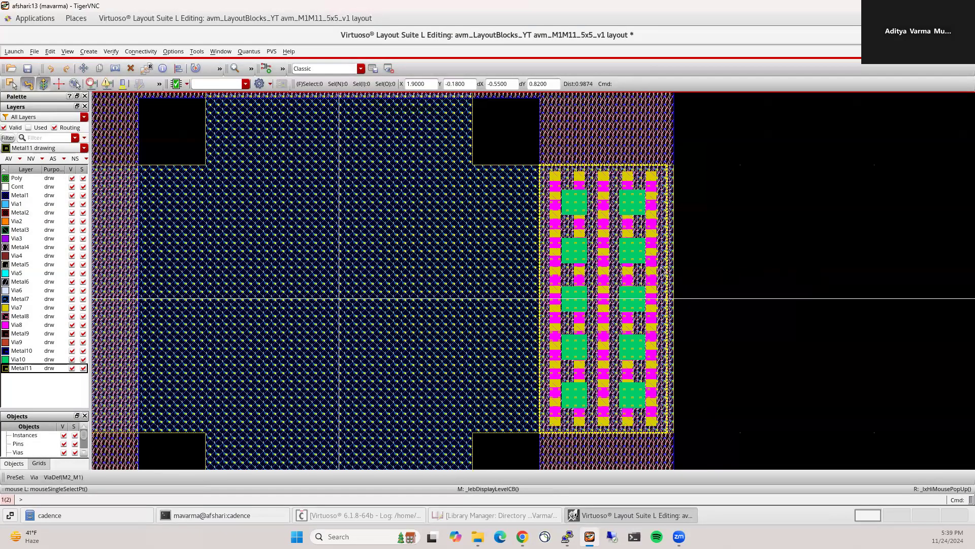
{"action": "scroll", "coordinate": [662, 273], "scroll_direction": "up", "scroll_amount": 1}
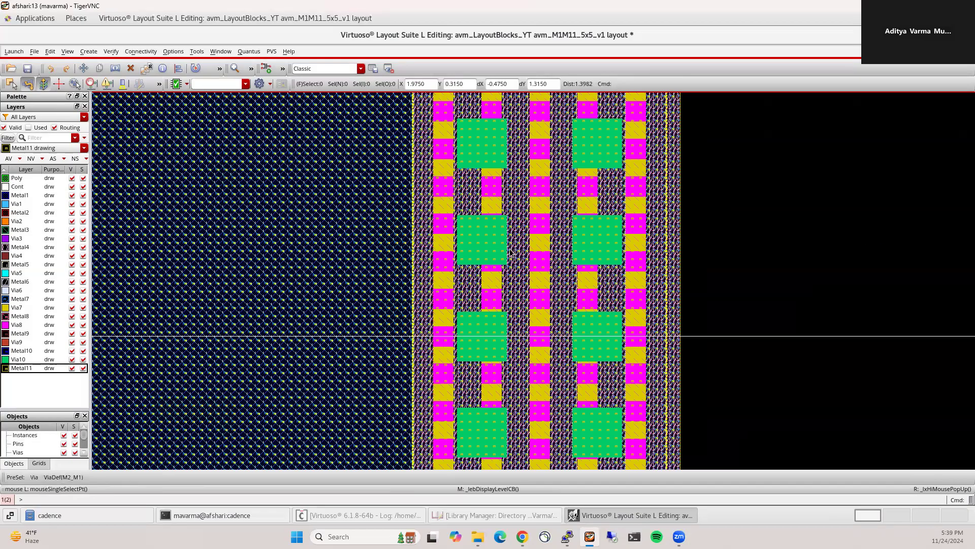
{"action": "scroll", "coordinate": [683, 238], "scroll_direction": "down", "scroll_amount": 1, "text": "ctrl"}
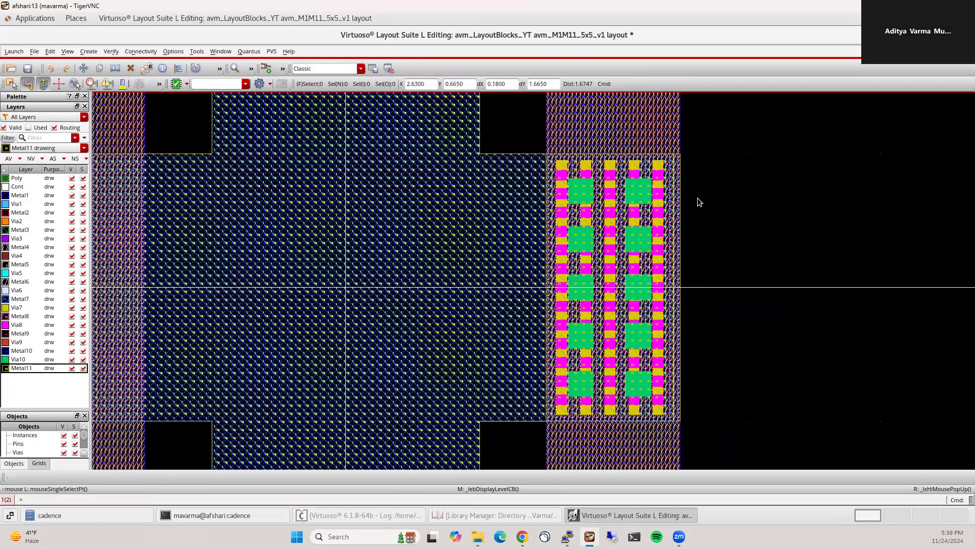
Step: Copy the via stack from the block's right arm and align the copy onto the left arm
{"action": "scroll", "coordinate": [700, 199], "scroll_direction": "down", "scroll_amount": 1, "text": "ctrl"}
{"action": "left_click", "coordinate": [663, 243]}
{"action": "middle_click", "coordinate": [290, 237]}
{"action": "middle_click", "coordinate": [290, 237]}
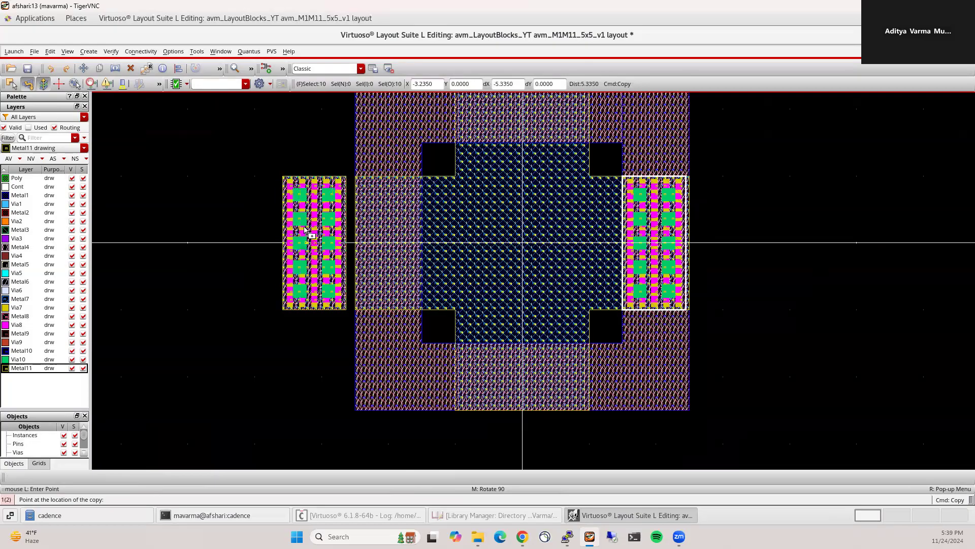
{"action": "left_click", "coordinate": [297, 242]}
{"action": "scroll", "coordinate": [328, 292], "scroll_direction": "up", "scroll_amount": 1, "text": "ctrl"}
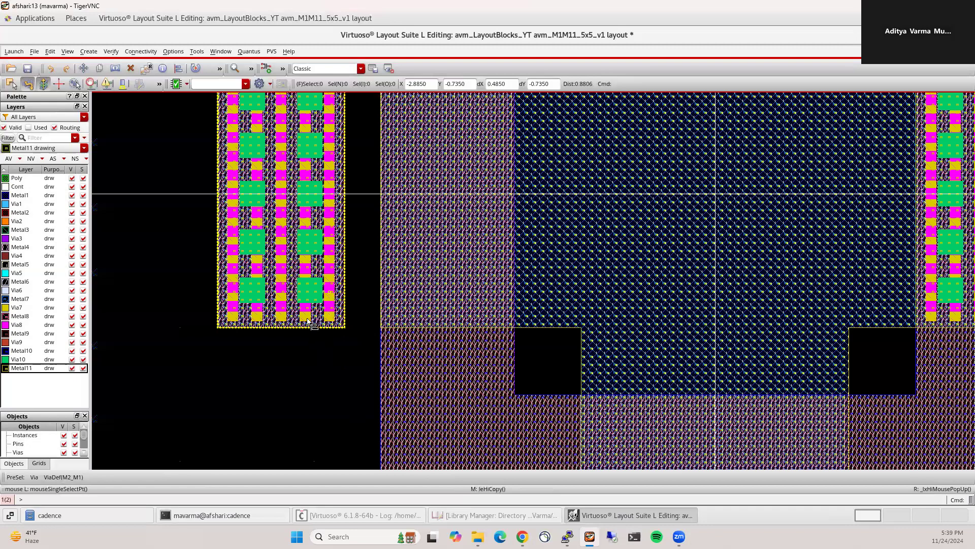
{"action": "key", "text": "f"}
Step: Copy a side via stack, rotated by 90 degrees, into the lower middle of the block
{"action": "key", "text": "c"}
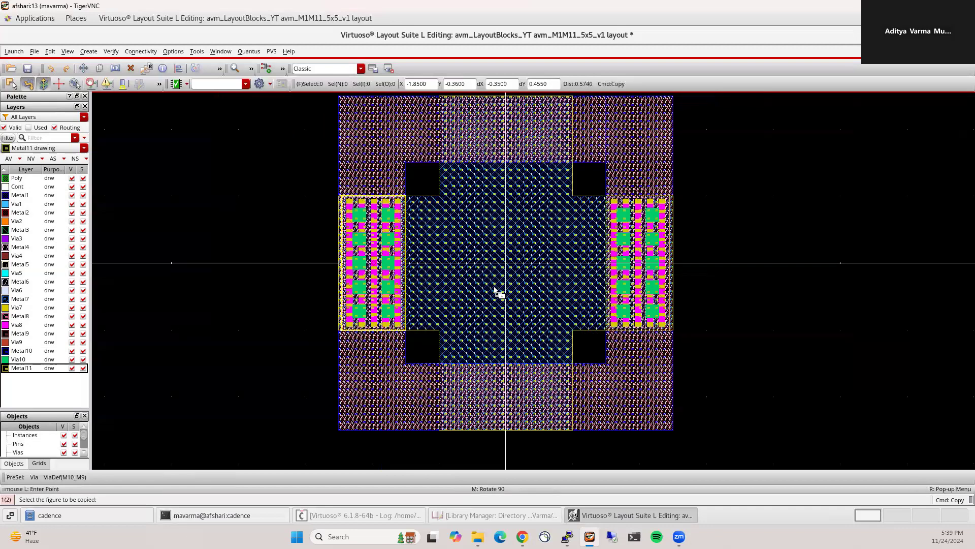
{"action": "middle_click", "coordinate": [526, 293]}
{"action": "left_click", "coordinate": [525, 293]}
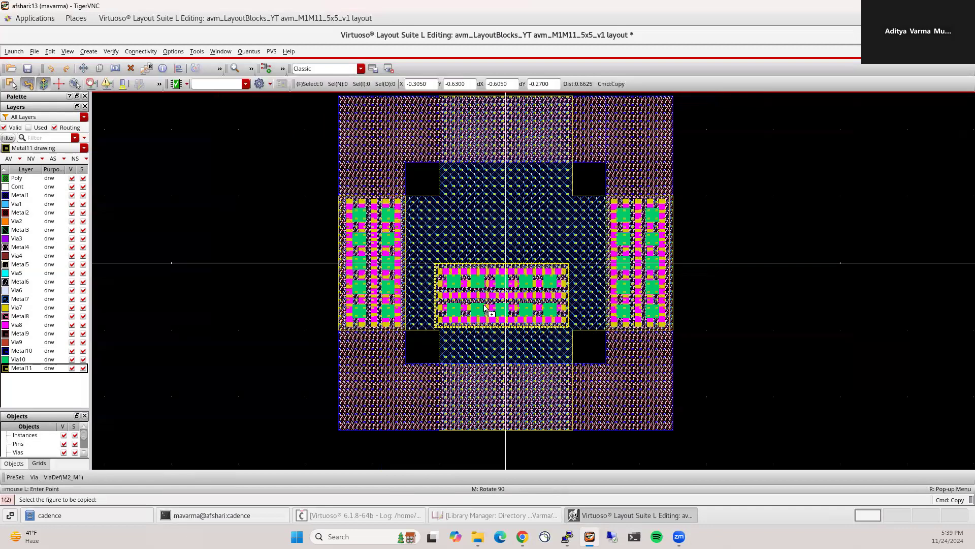
Step: Try to align the rotated via stack with the block's upper arm, and undo the alignment
{"action": "key", "text": "m"}
{"action": "key", "text": "a"}
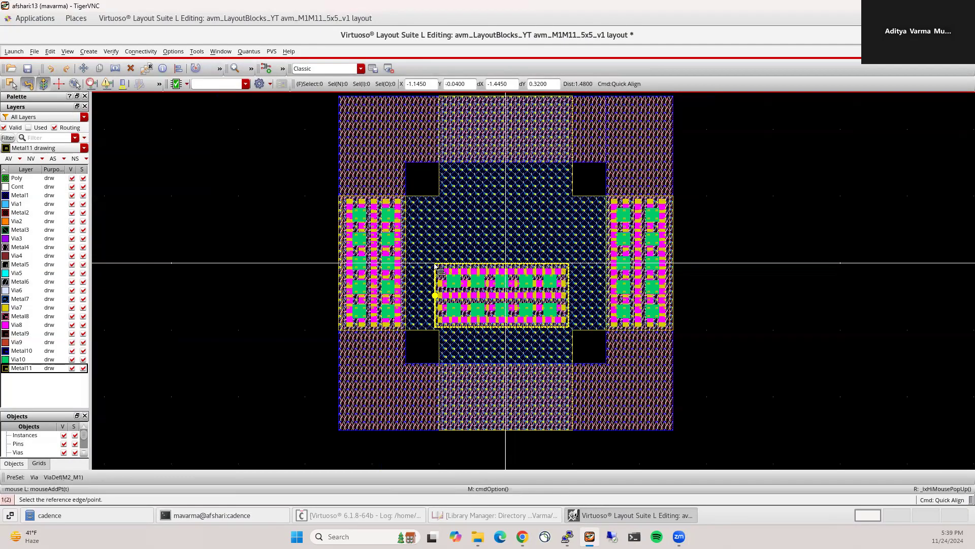
{"action": "left_click", "coordinate": [434, 328]}
{"action": "key", "text": "Escape"}
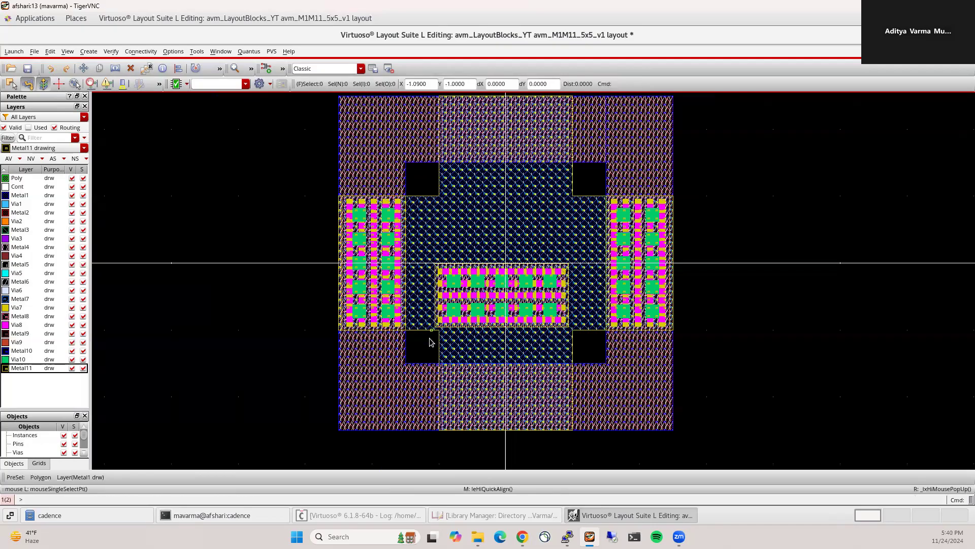
{"action": "scroll", "coordinate": [434, 330], "scroll_direction": "up", "scroll_amount": 1, "text": "ctrl"}
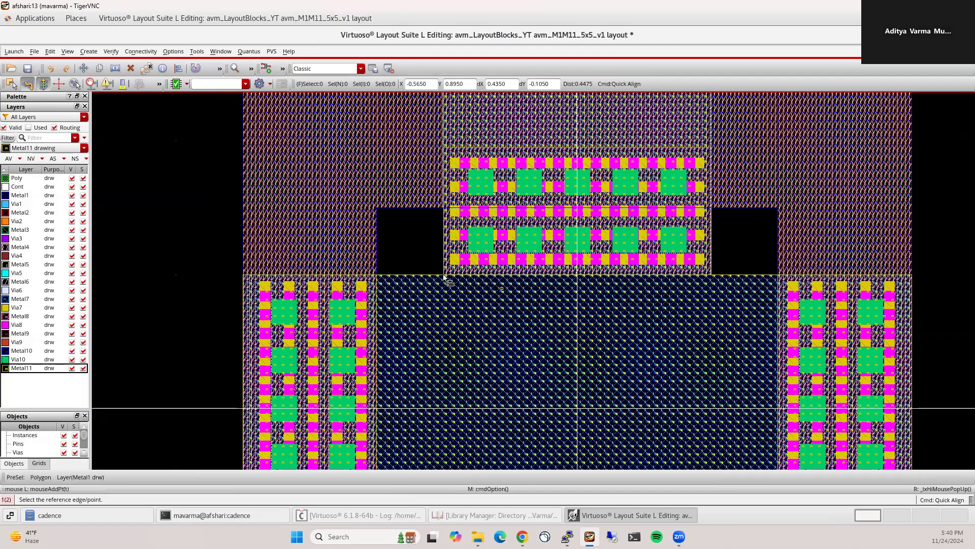
{"action": "left_click", "coordinate": [443, 275]}
{"action": "key", "text": "Escape"}
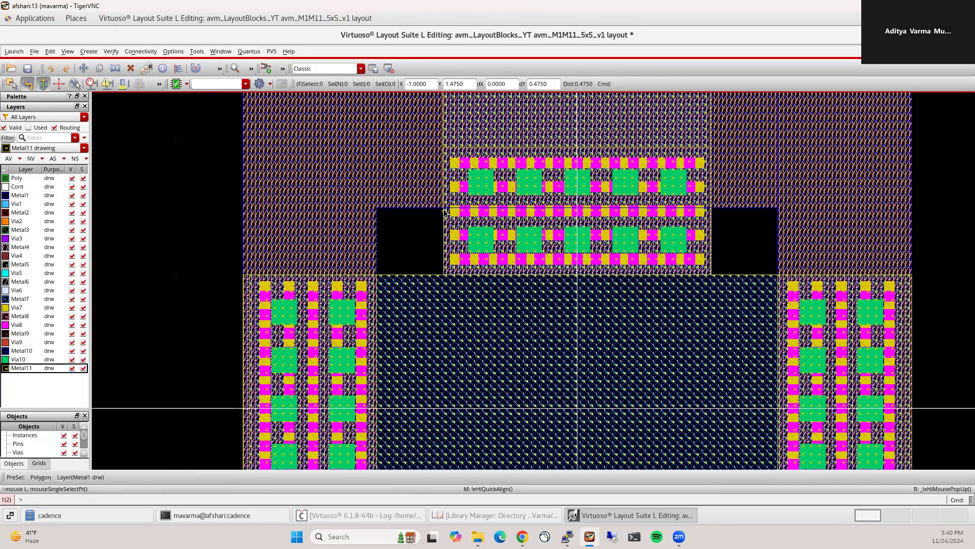
{"action": "key", "text": "u"}
Step: Align the lower-left corner of the rotated via stack with the inner corner of the block's upper arm
{"action": "scroll", "coordinate": [445, 212], "scroll_direction": "down", "scroll_amount": 2}
{"action": "scroll", "coordinate": [451, 298], "scroll_direction": "up", "scroll_amount": 2}
{"action": "key", "text": "a"}
{"action": "left_click", "coordinate": [448, 291]}
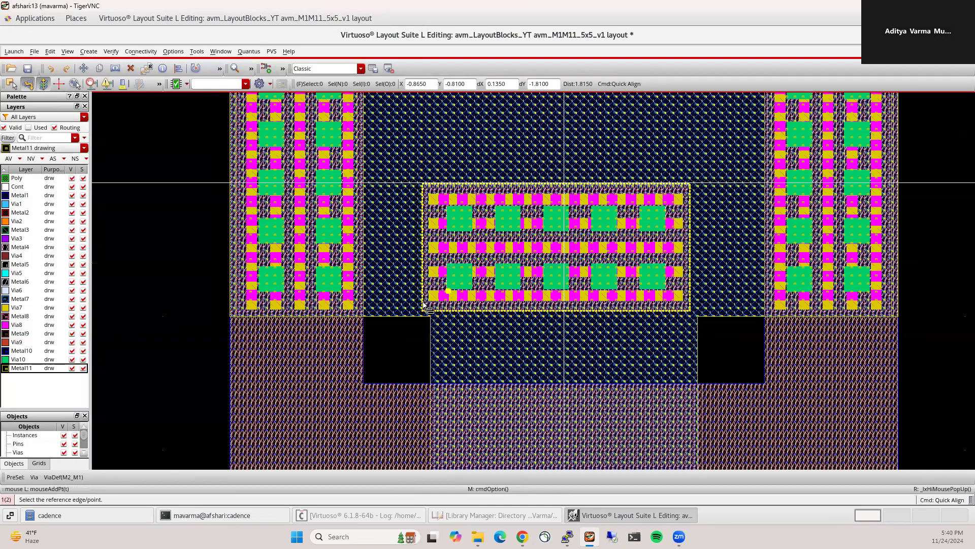
{"action": "left_click", "coordinate": [422, 312]}
{"action": "scroll", "coordinate": [458, 341], "scroll_direction": "down", "scroll_amount": 2}
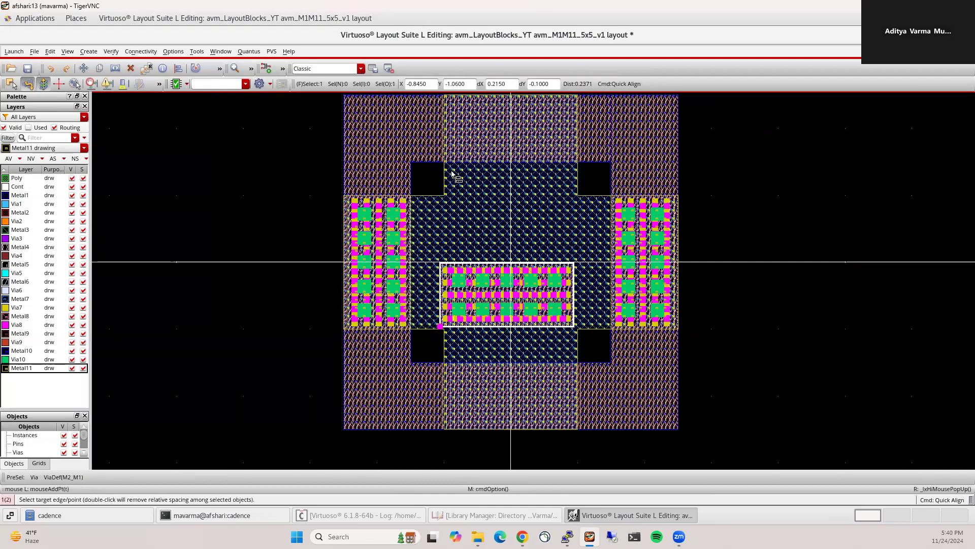
{"action": "left_click", "coordinate": [433, 163]}
Step: Copy the upper arm's via stack, align the copy onto the lower arm, and save the layout
{"action": "scroll", "coordinate": [444, 204], "scroll_direction": "up", "scroll_amount": 2}
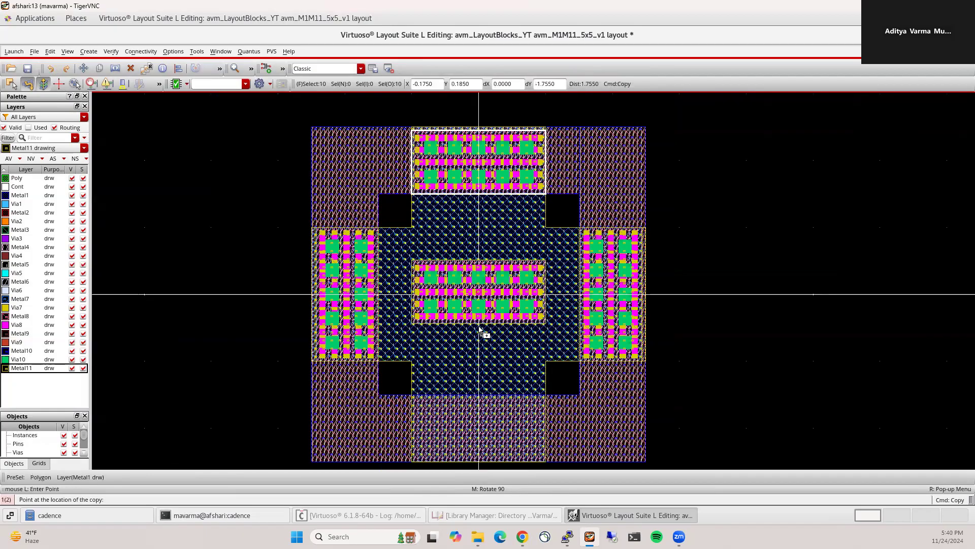
{"action": "left_click", "coordinate": [457, 368]}
{"action": "key", "text": "ctrl+z"}
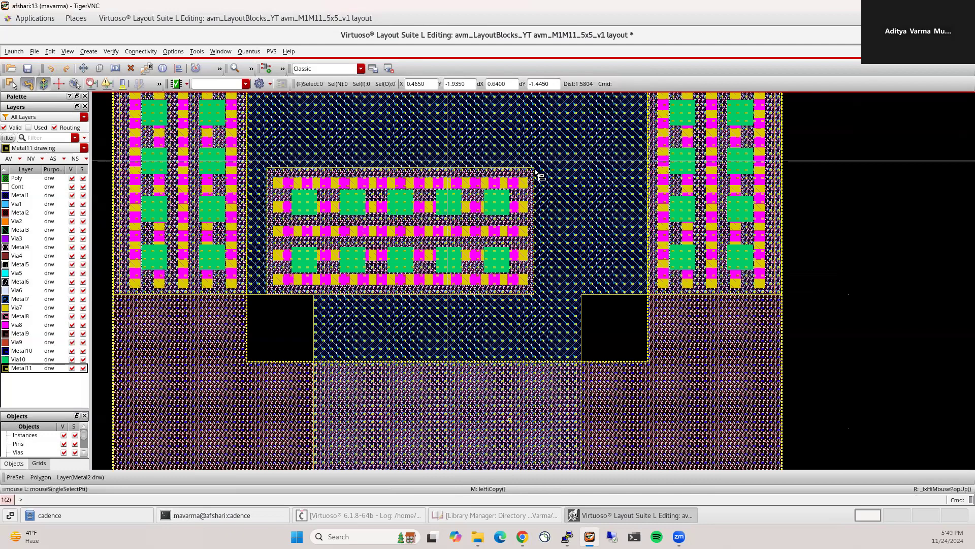
{"action": "left_click", "coordinate": [585, 375]}
{"action": "left_click", "coordinate": [557, 168]}
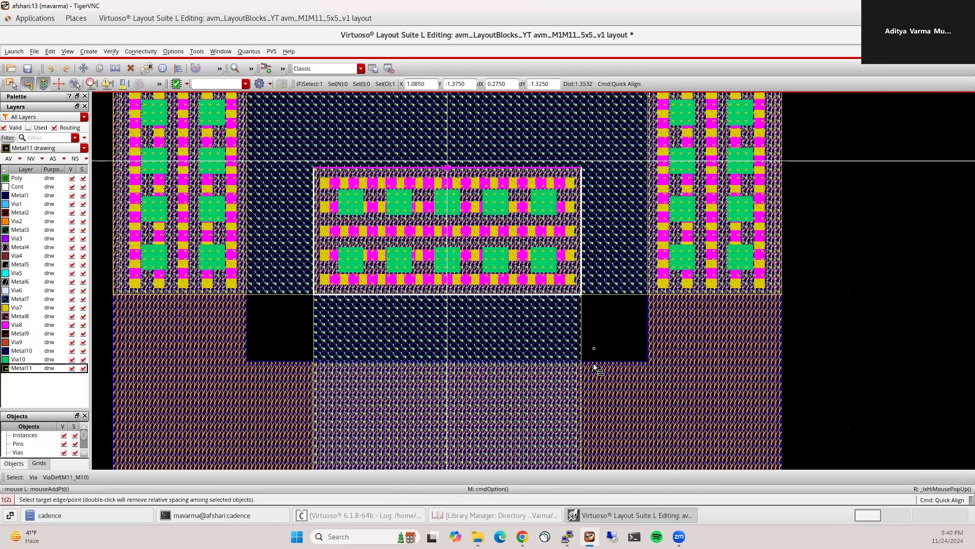
{"action": "left_click", "coordinate": [594, 363]}
{"action": "key", "text": "Escape"}
{"action": "key", "text": "f"}
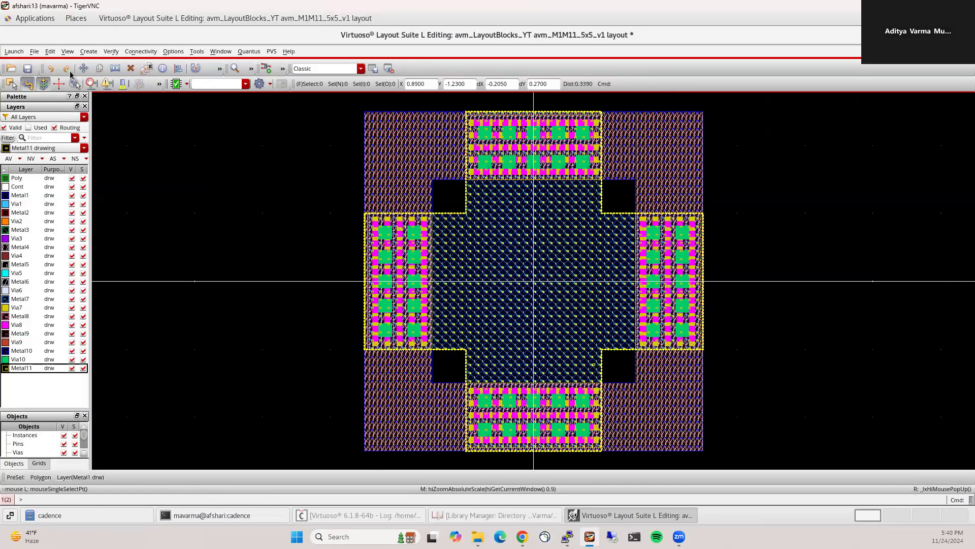
{"action": "left_click", "coordinate": [27, 71]}
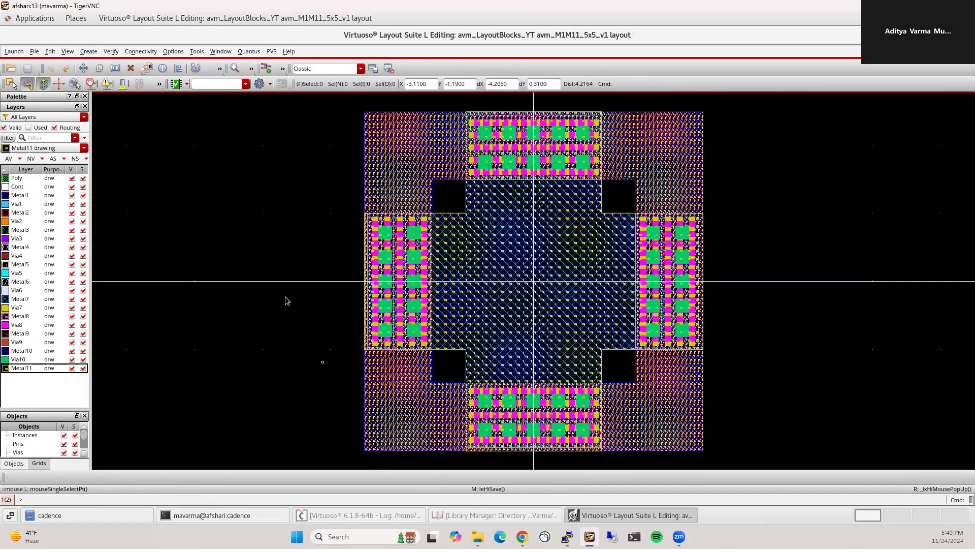
{"action": "key", "text": "k"}
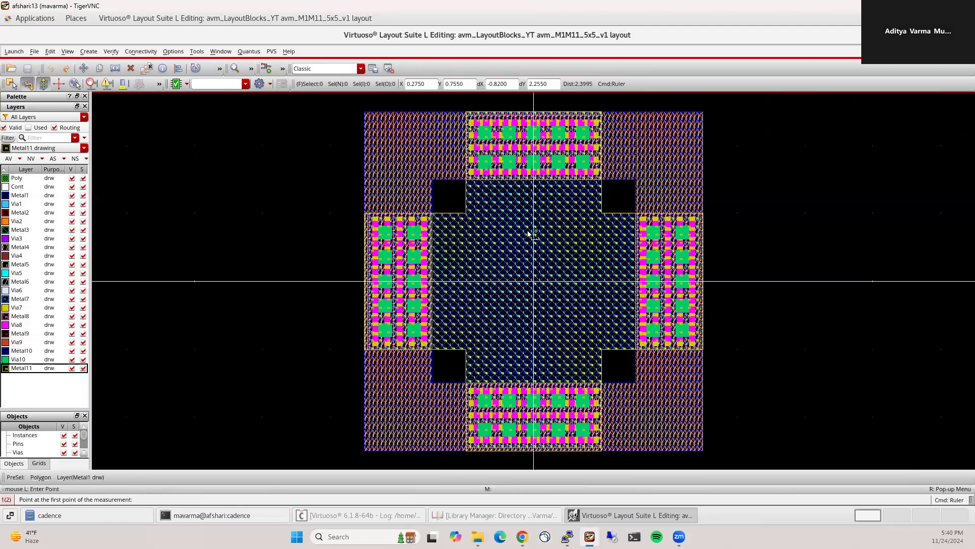
{"action": "key", "text": "ctrl+z"}
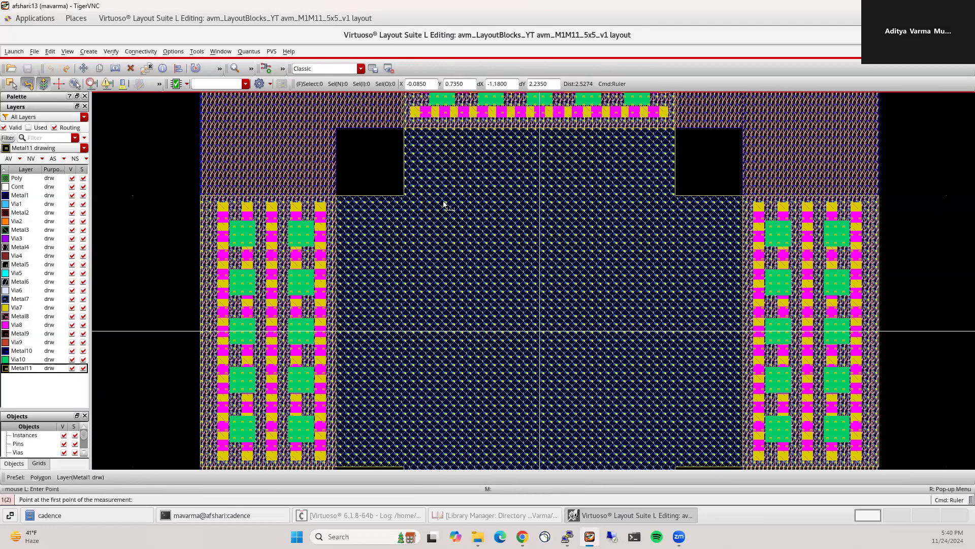
{"action": "left_click", "coordinate": [444, 205]}
{"action": "key", "text": "shift+z"}
{"action": "key", "text": "Escape"}
{"action": "key", "text": "f"}
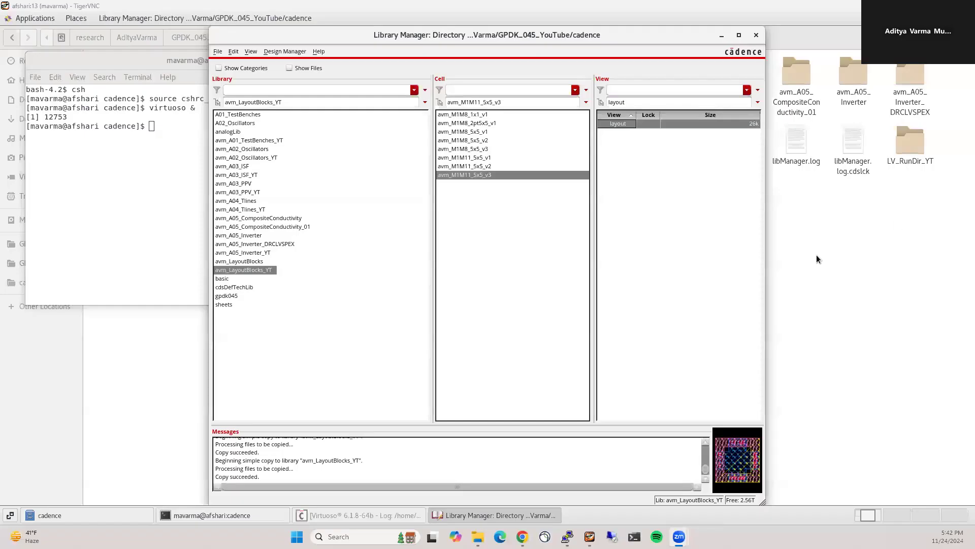
Step: Create a new layout cell named avm_All_Blocks in the avm_LayoutBlocks_YT library from the Library Manager
{"action": "left_click_drag", "start_coordinate": [471, 114], "coordinate": [462, 175]}
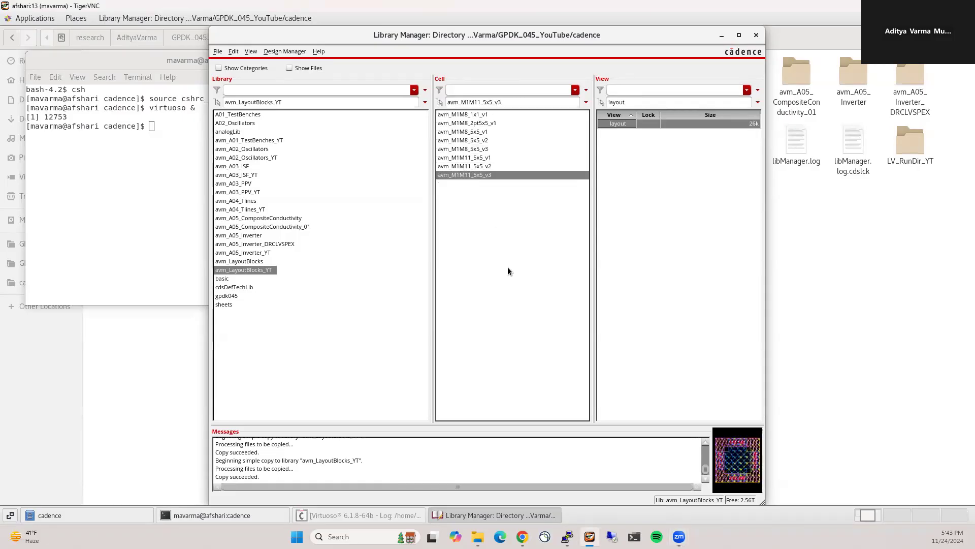
{"action": "left_click", "coordinate": [218, 51]}
{"action": "mouse_move", "coordinate": [312, 66]}
{"action": "left_click", "coordinate": [414, 77]}
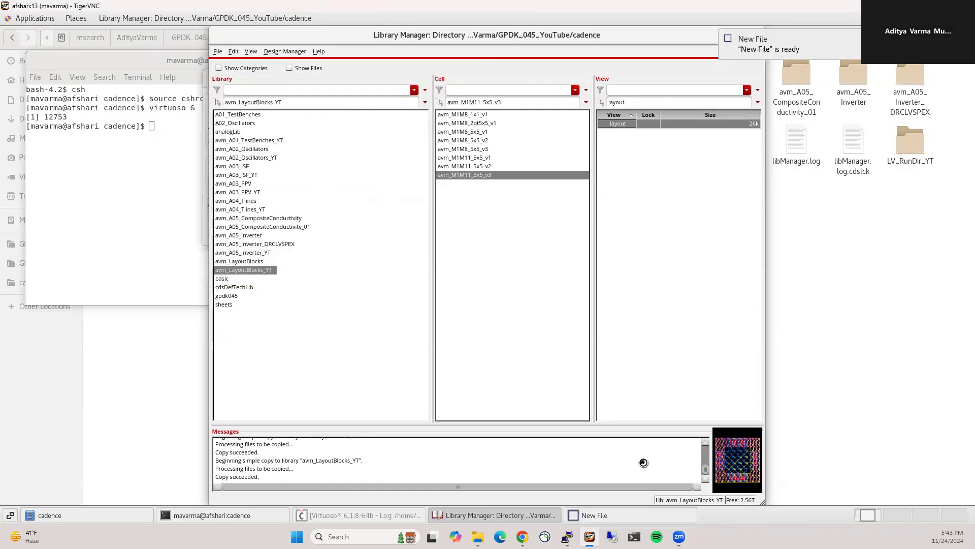
{"action": "left_click", "coordinate": [607, 514]}
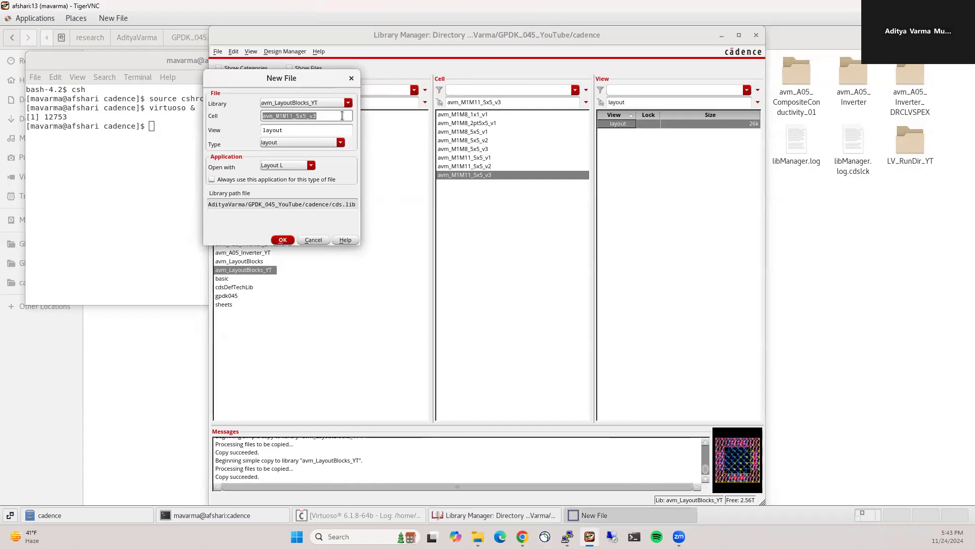
{"action": "type", "text": "avm_All_Blocks"}
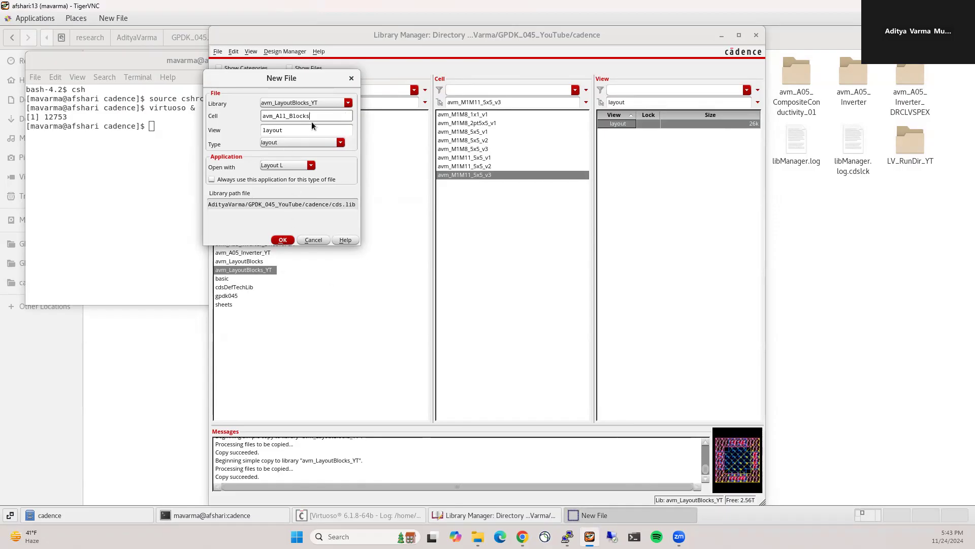
{"action": "left_click", "coordinate": [283, 240]}
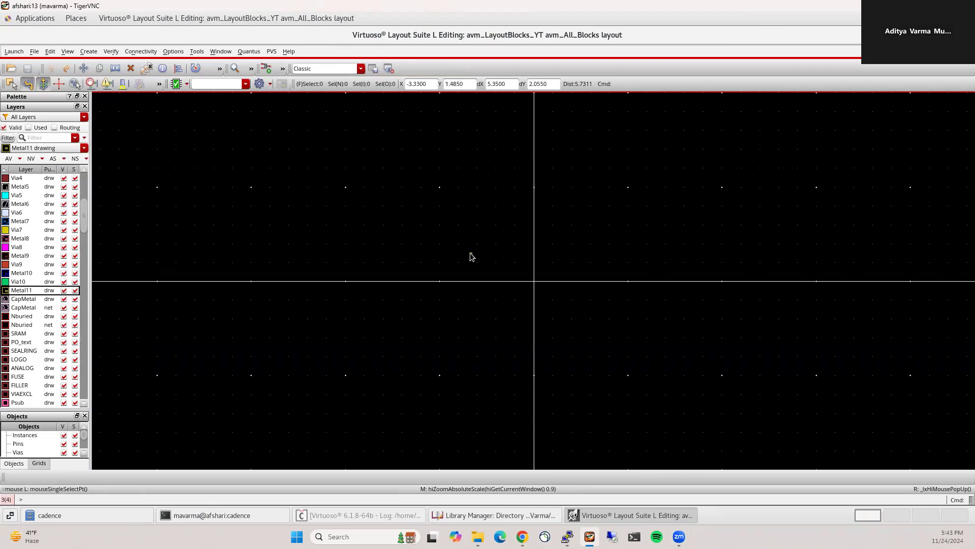
Step: Place an instance of avm_M1M8_1x1_v1 from avm_LayoutBlocks_YT at about (1.85, 2.19)
{"action": "key", "text": "i"}
{"action": "left_click", "coordinate": [342, 100]}
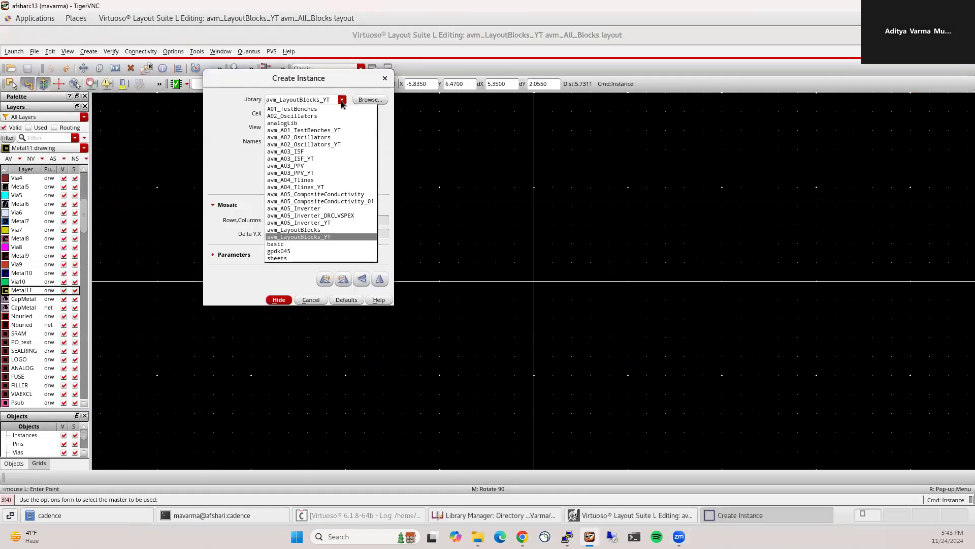
{"action": "left_click", "coordinate": [320, 237]}
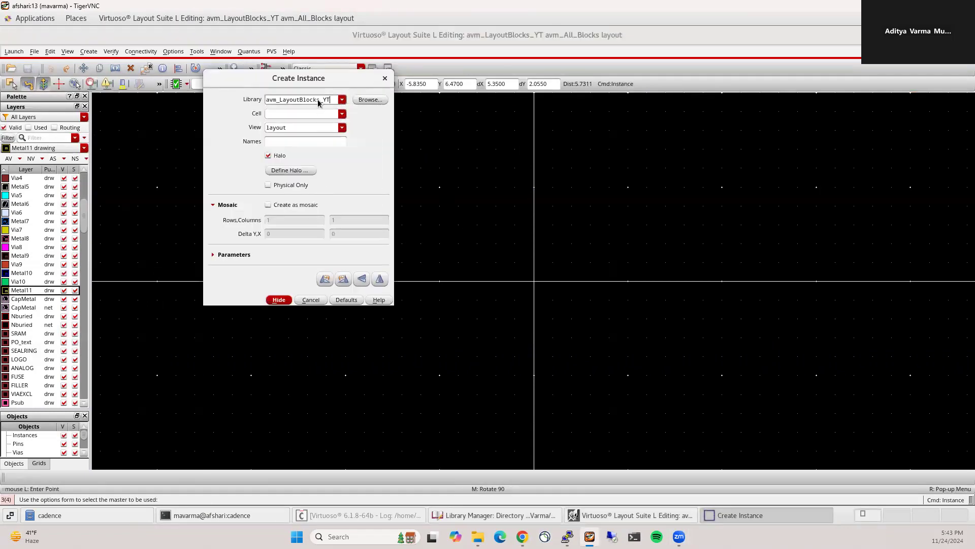
{"action": "left_click", "coordinate": [342, 114]}
{"action": "left_click", "coordinate": [323, 131]}
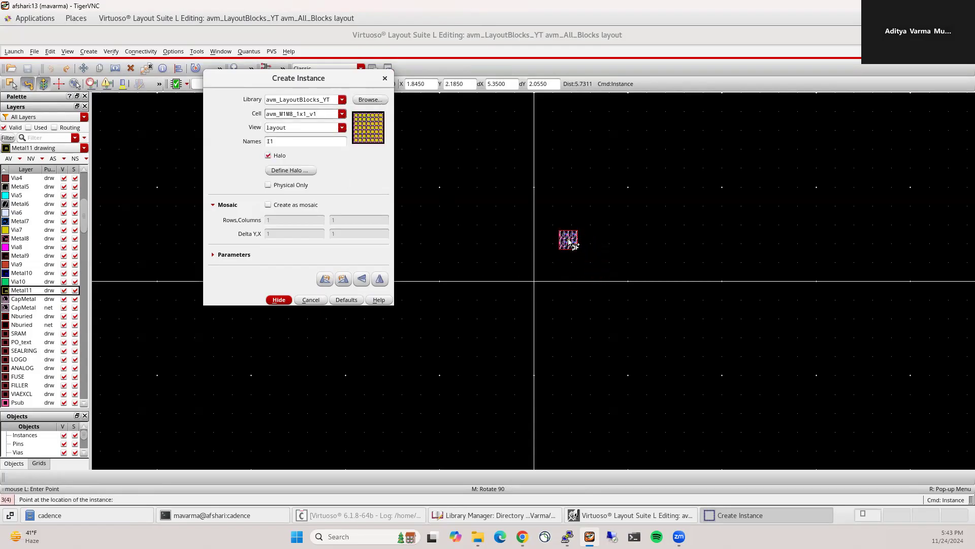
{"action": "left_click", "coordinate": [568, 241]}
{"action": "key", "text": "Escape"}
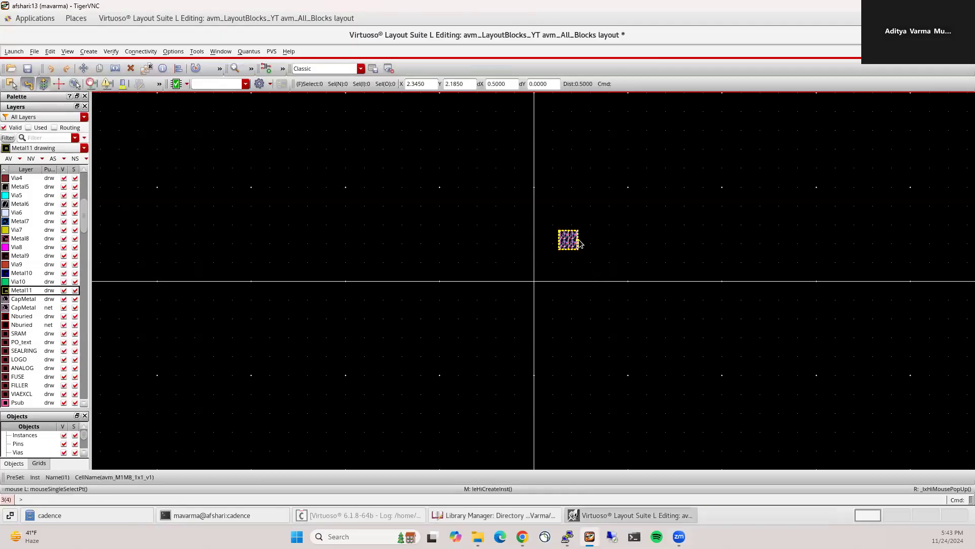
{"action": "scroll", "coordinate": [578, 240], "scroll_direction": "up", "scroll_amount": 2, "text": "ctrl"}
{"action": "key", "text": "i"}
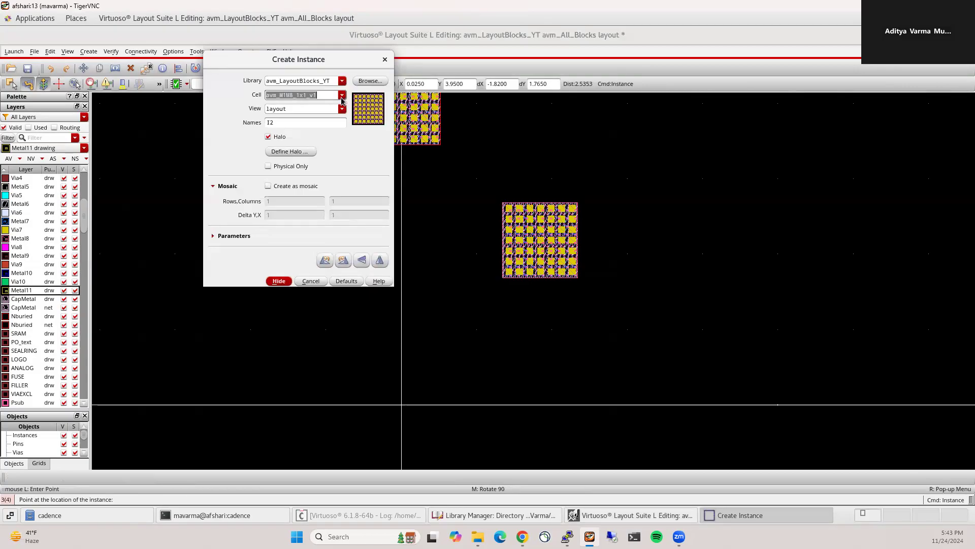
{"action": "key", "text": "Escape"}
{"action": "key", "text": "k"}
{"action": "left_click", "coordinate": [503, 253]}
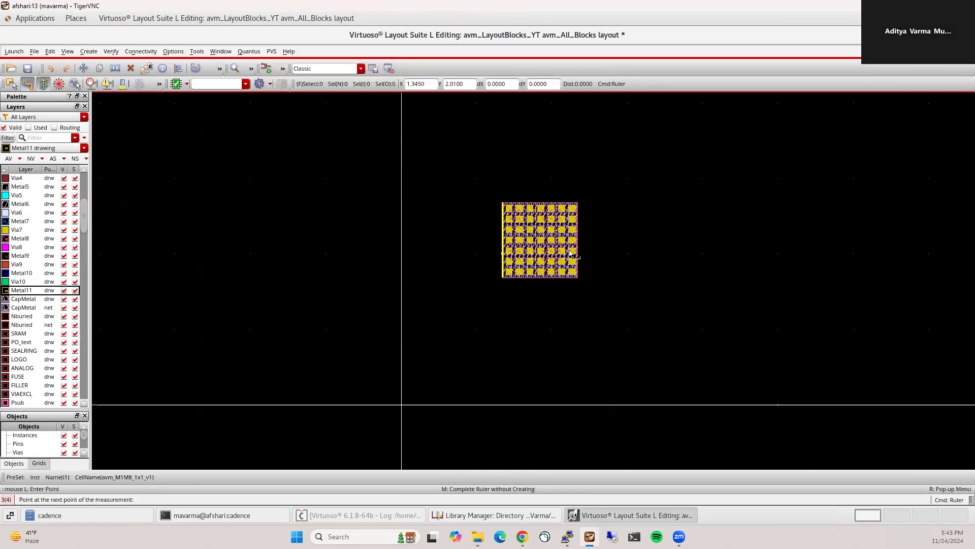
{"action": "key", "text": "Escape"}
{"action": "scroll", "coordinate": [415, 241], "scroll_direction": "down", "scroll_amount": 1, "text": "ctrl"}
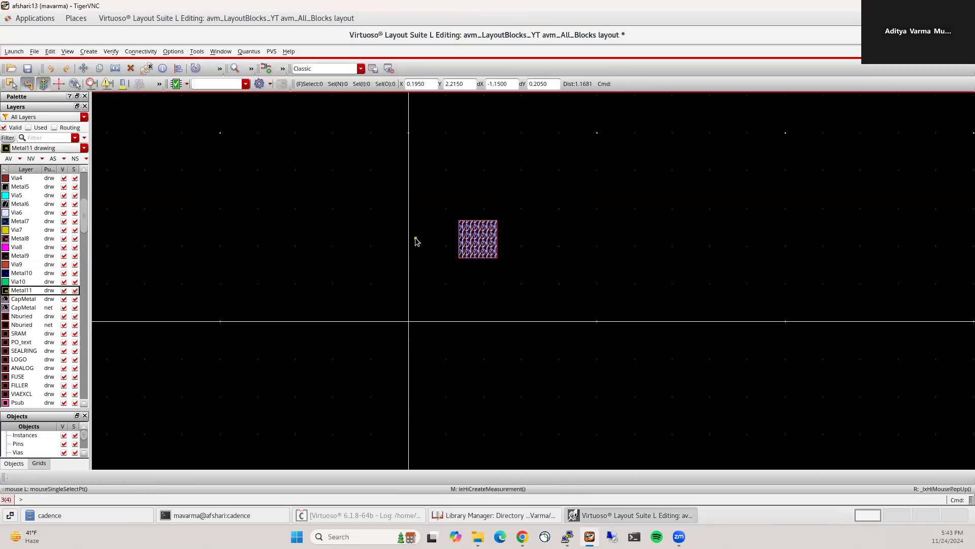
Step: Place an instance of avm_M1M8_2pt5x5_v1 beside the 1x1 block, at about (4.65, 2.78)
{"action": "key", "text": "i"}
{"action": "left_click", "coordinate": [341, 95]}
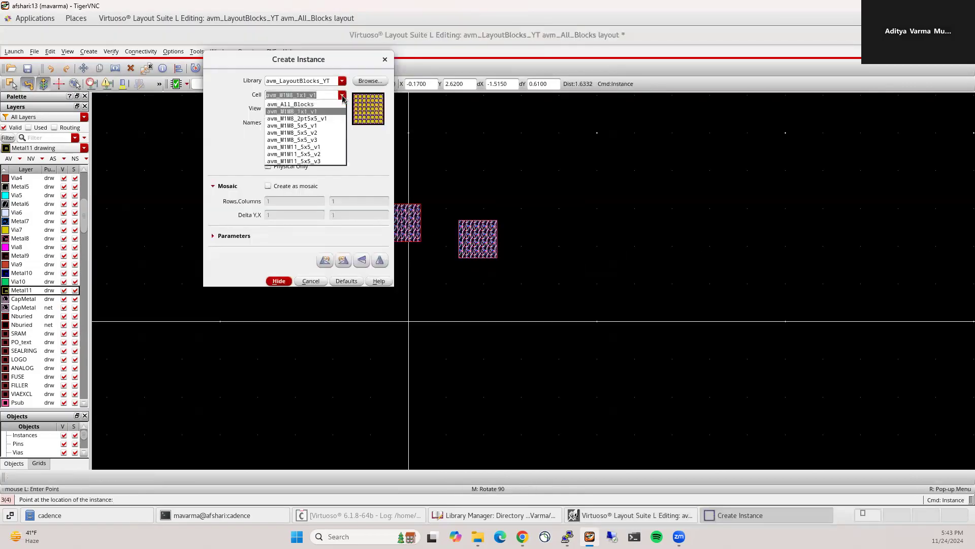
{"action": "left_click", "coordinate": [322, 120]}
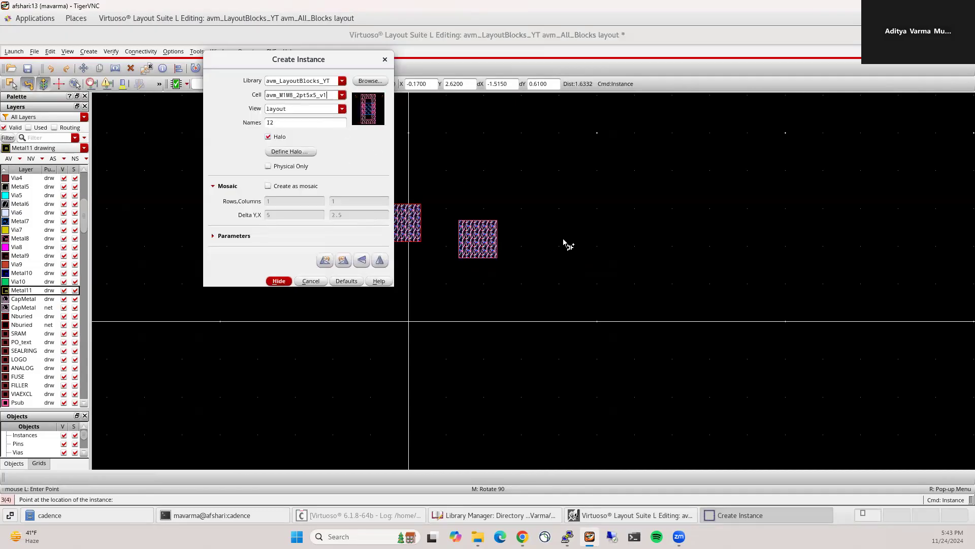
{"action": "left_click", "coordinate": [584, 219]}
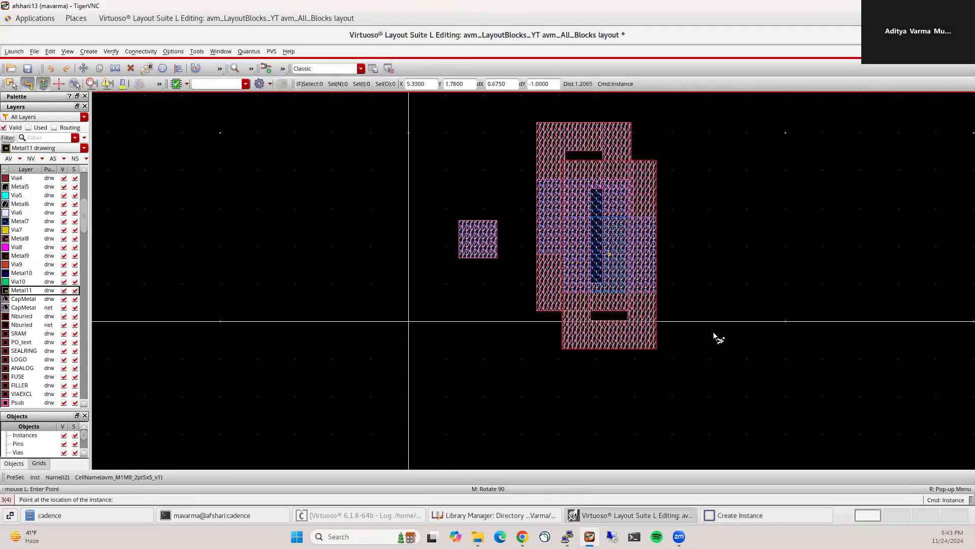
Step: Place an instance of avm_M1M8_5x5_v1 beside the 2.5x5 block, at about (9.10, 2.78)
{"action": "key", "text": "F3"}
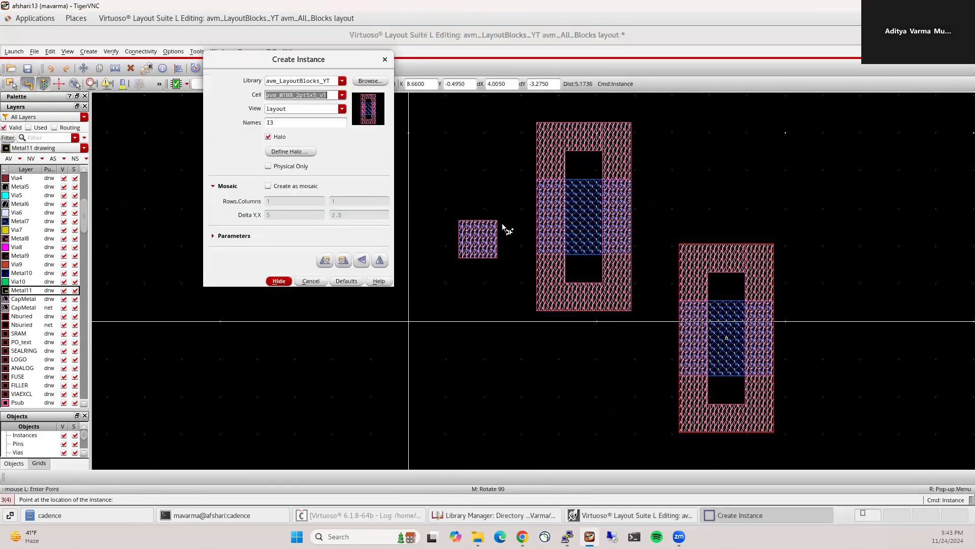
{"action": "left_click", "coordinate": [342, 95]}
{"action": "left_click", "coordinate": [326, 126]}
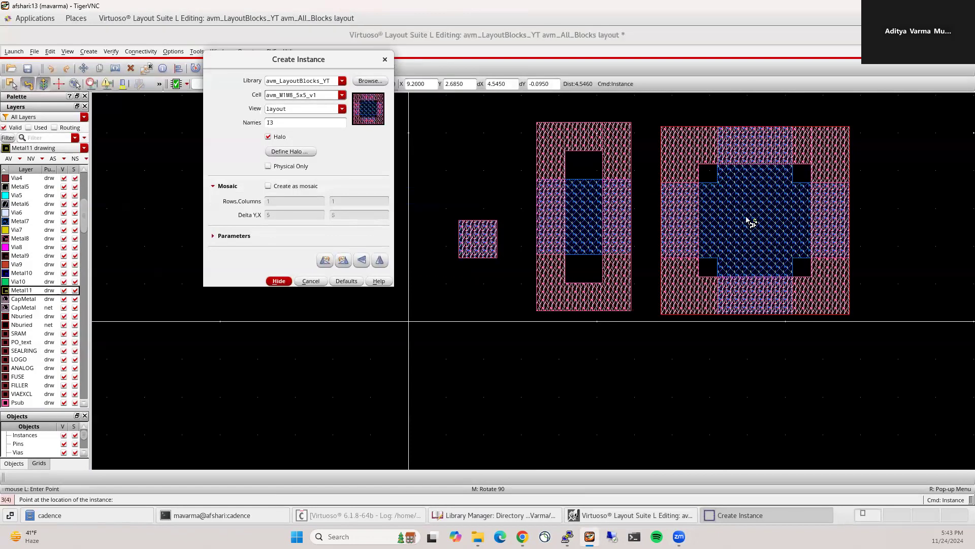
{"action": "left_click", "coordinate": [753, 222]}
{"action": "key", "text": "Escape"}
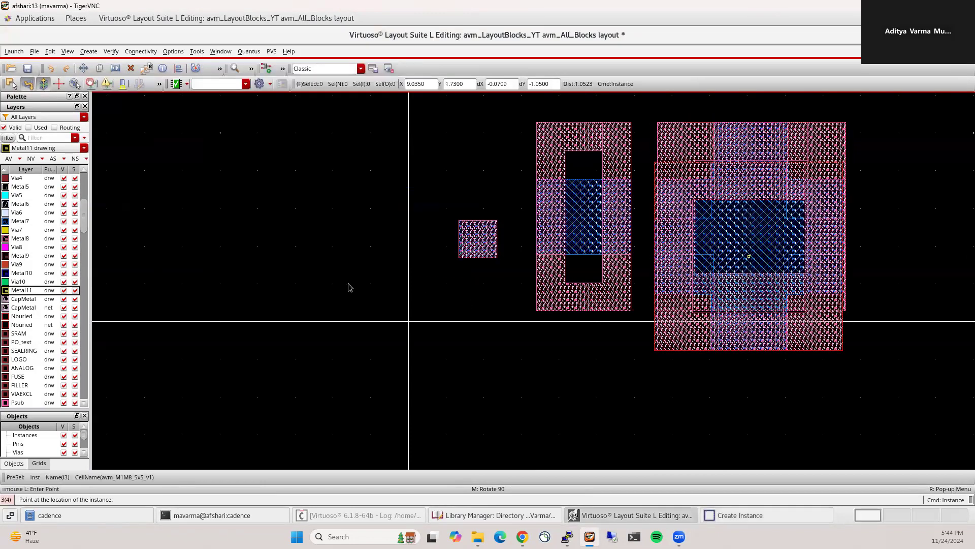
Step: Place an instance of avm_M1M8_5x5_v2 beside the avm_M1M8_5x5_v1 block, at about (14.91, 2.73)
{"action": "scroll", "coordinate": [348, 285], "scroll_direction": "down", "scroll_amount": 4, "text": "ctrl"}
{"action": "scroll", "coordinate": [509, 279], "scroll_direction": "up", "scroll_amount": 2, "text": "ctrl"}
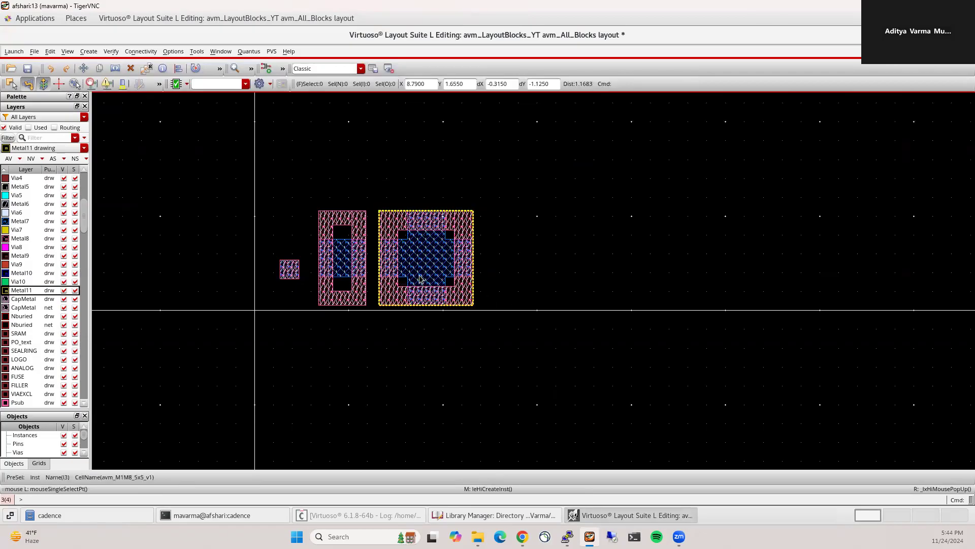
{"action": "key", "text": "i"}
{"action": "left_click", "coordinate": [342, 96]}
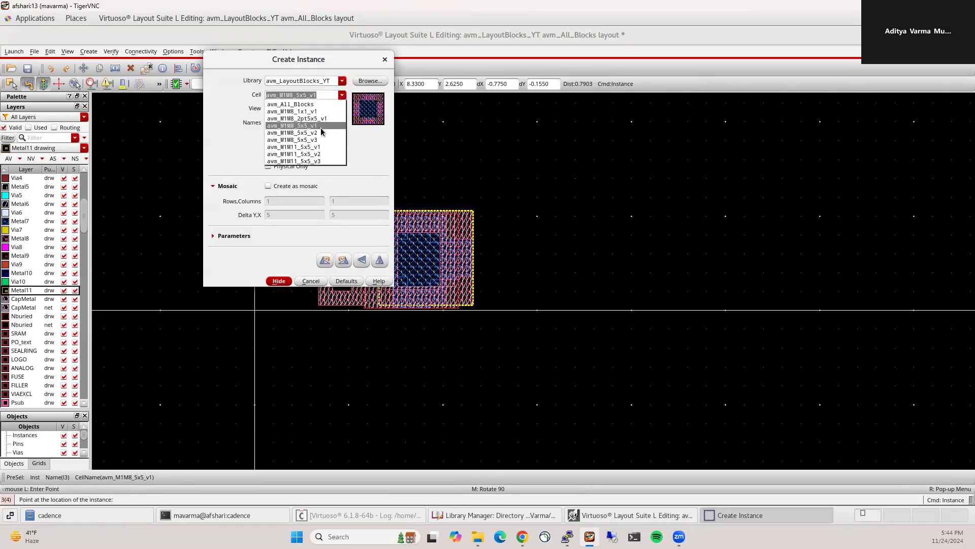
{"action": "left_click", "coordinate": [321, 132]}
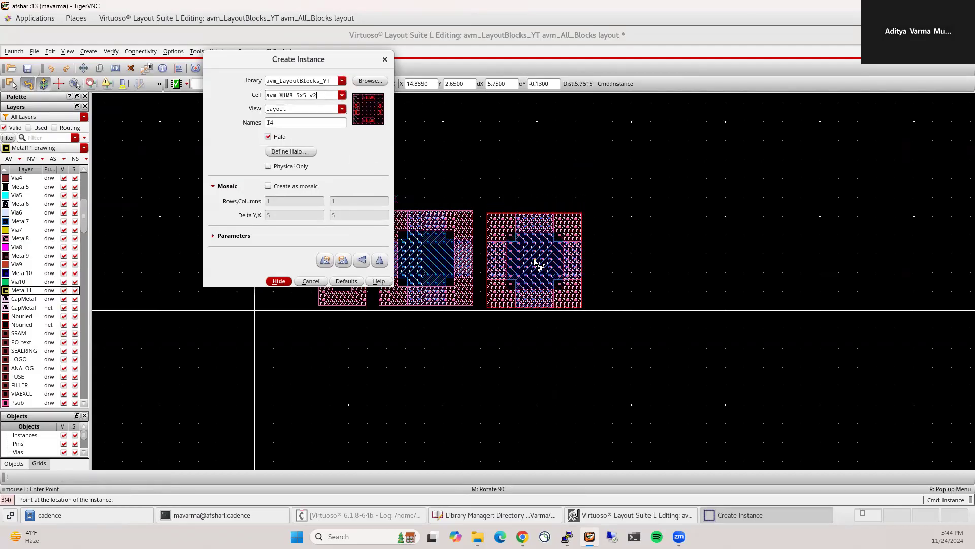
{"action": "left_click", "coordinate": [540, 266]}
{"action": "key", "text": "Escape"}
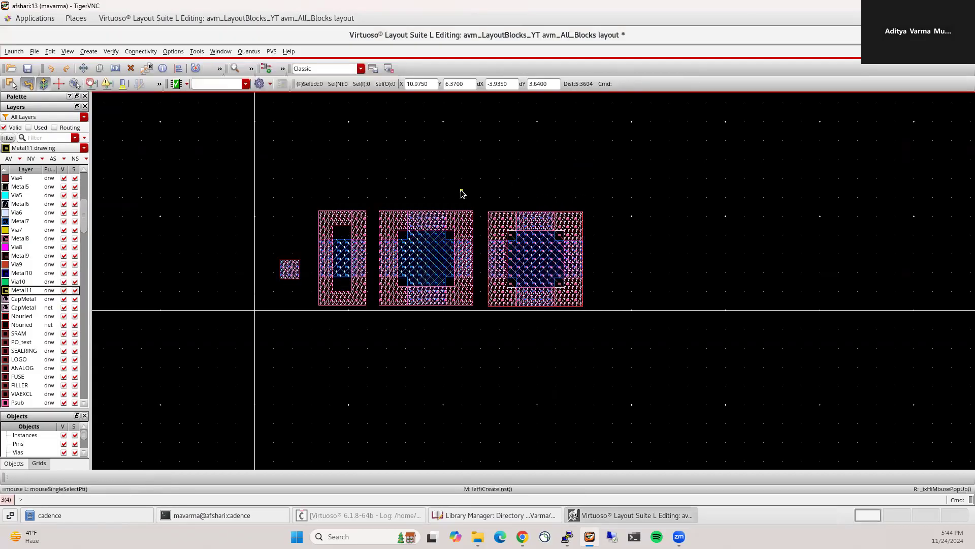
Step: Place an instance of avm_M1M8_5x5_v3 next in the row, at about (20.76, 2.78)
{"action": "key", "text": "i"}
{"action": "left_click", "coordinate": [343, 94]}
{"action": "left_click", "coordinate": [324, 140]}
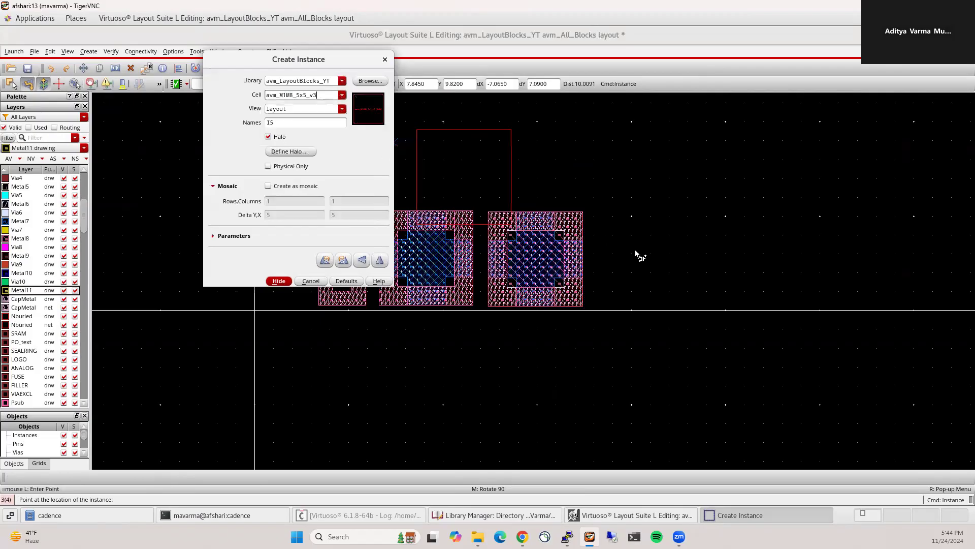
{"action": "left_click", "coordinate": [651, 262]}
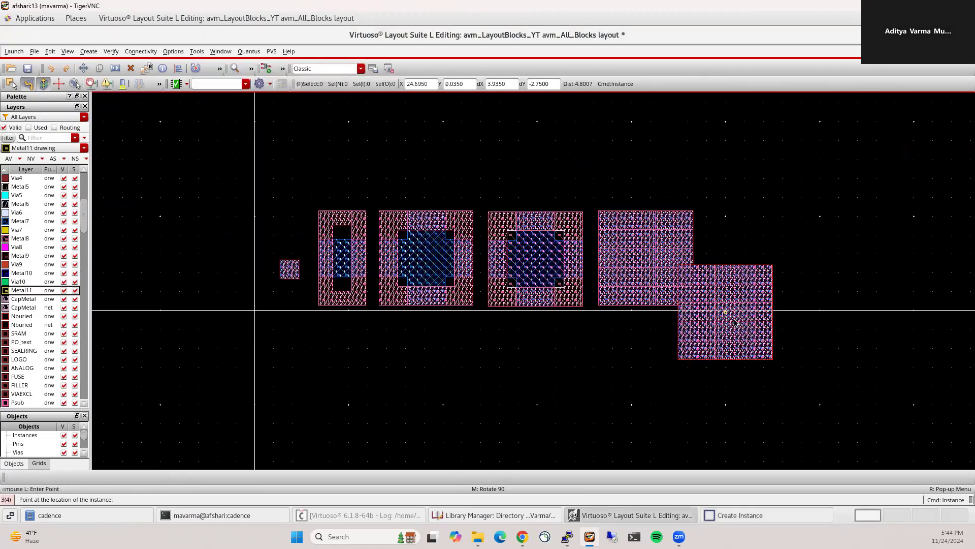
Step: Place an instance of avm_M1M11_5x5_v1 beside the avm_M1M8_5x5_v3 block, at about (26.53, 2.76)
{"action": "left_click", "coordinate": [343, 95]}
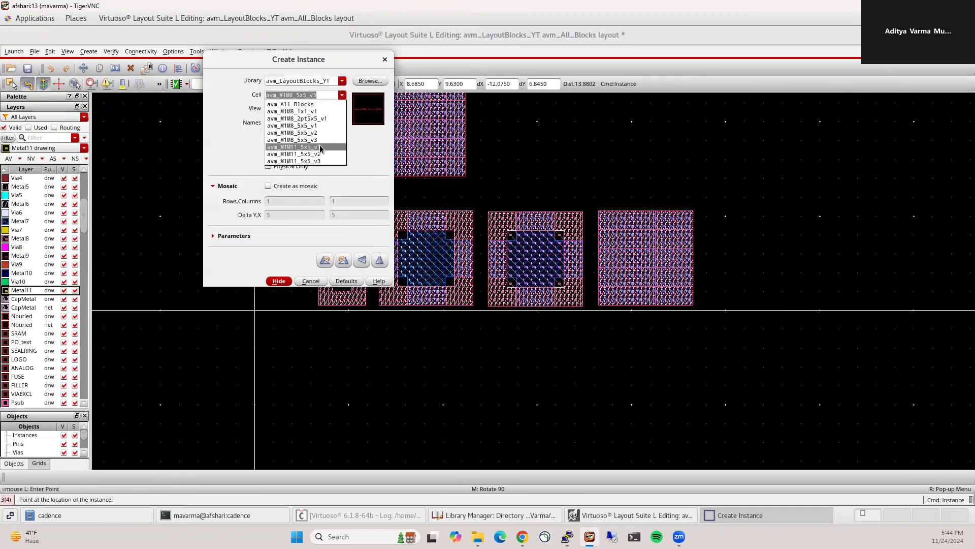
{"action": "left_click", "coordinate": [295, 147]}
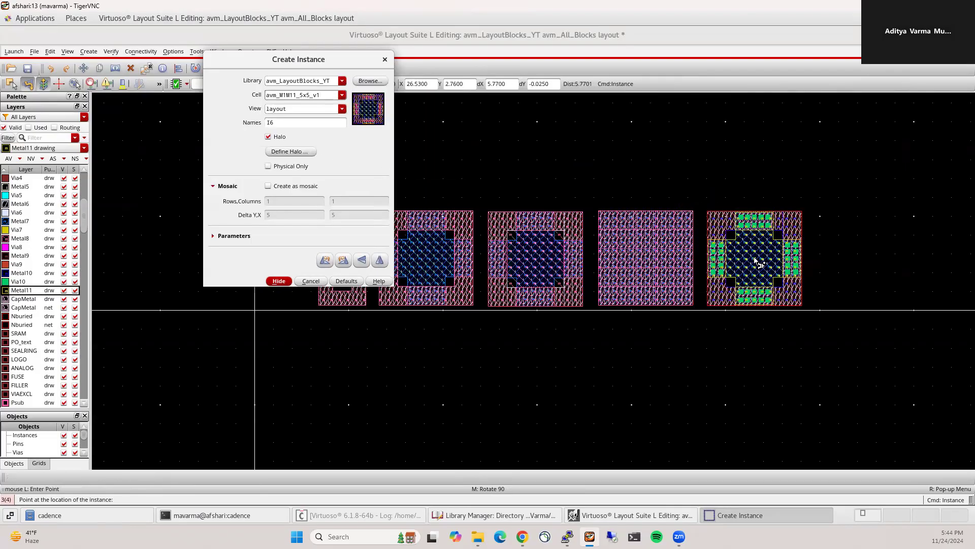
{"action": "left_click", "coordinate": [760, 264]}
{"action": "key", "text": "Escape"}
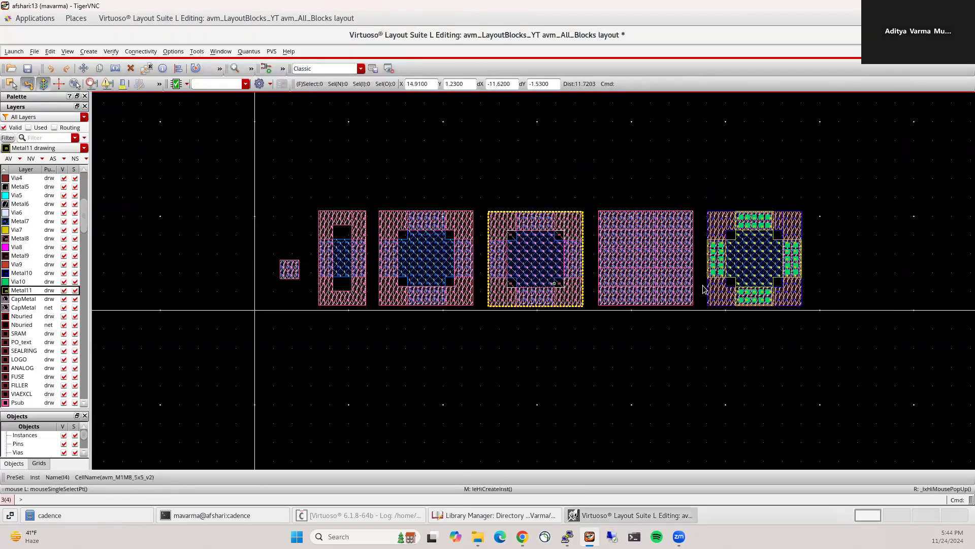
Step: Place an instance of avm_M1M11_5x5_v2 beside the avm_M1M11_5x5_v1 block, at about (32.19, 2.70)
{"action": "middle_click_drag", "start_coordinate": [703, 275], "coordinate": [598, 278]}
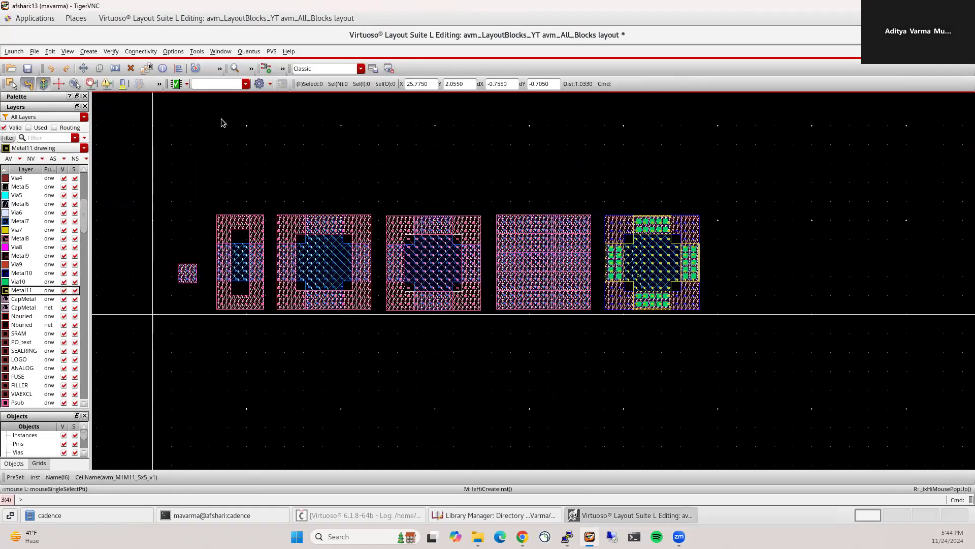
{"action": "key", "text": "i"}
{"action": "left_click", "coordinate": [343, 95]}
{"action": "left_click", "coordinate": [327, 159]}
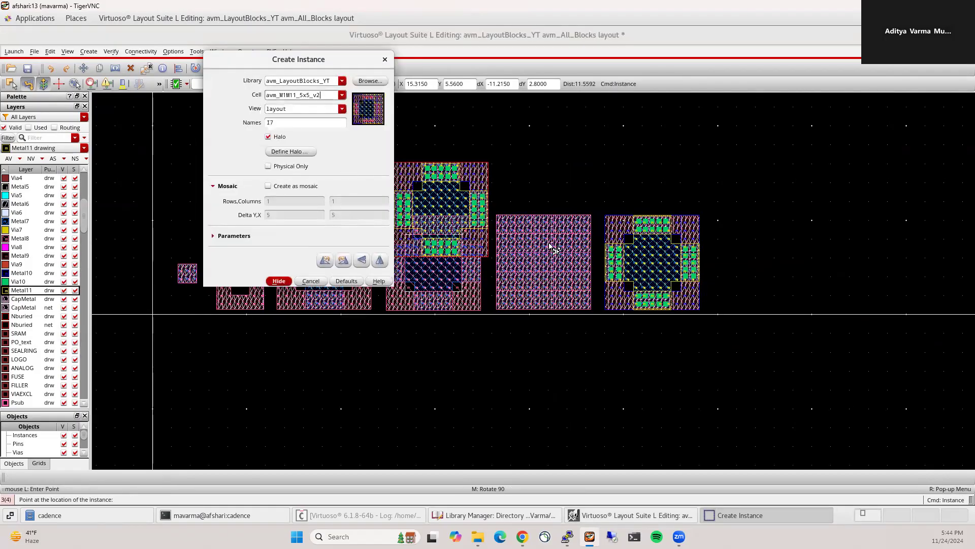
{"action": "left_click", "coordinate": [763, 268]}
{"action": "key", "text": "Escape"}
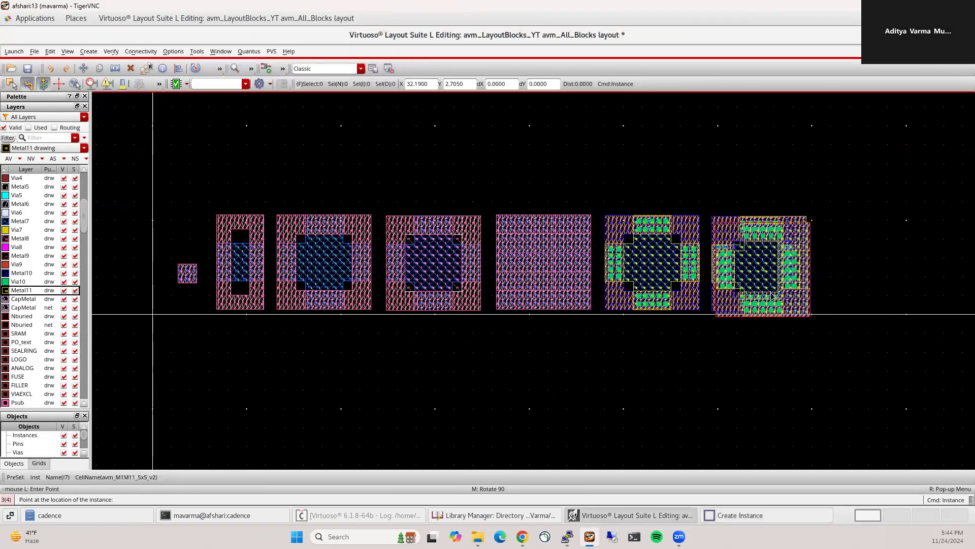
Step: Place an instance of avm_M1M11_5x5_v3 at the end of the row, at about (37.74, 2.73)
{"action": "key", "text": "i"}
{"action": "left_click", "coordinate": [342, 95]}
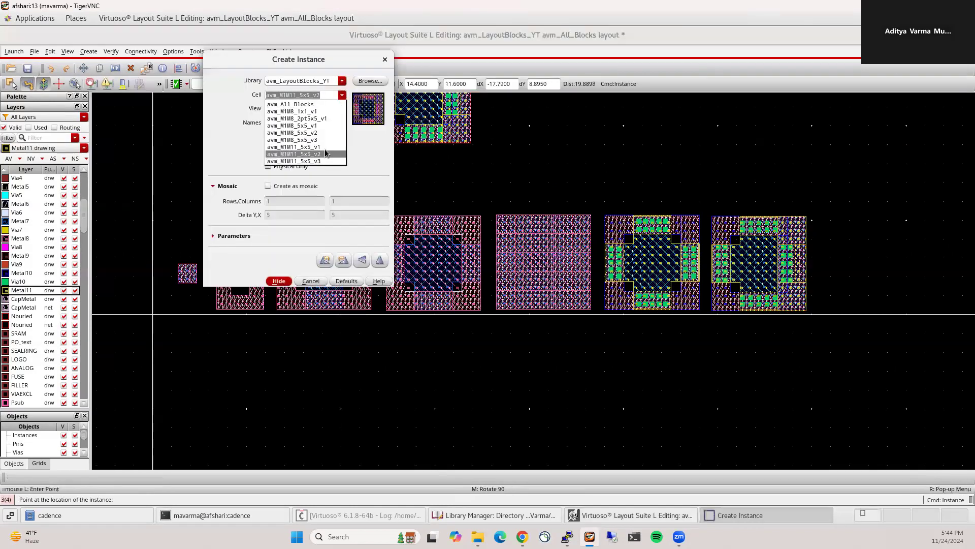
{"action": "left_click", "coordinate": [326, 161]}
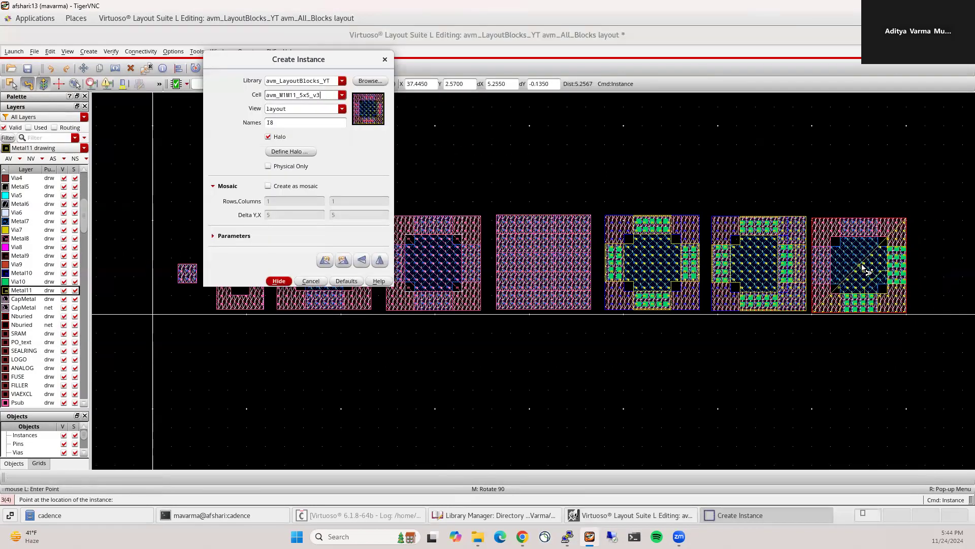
{"action": "left_click", "coordinate": [866, 268]}
{"action": "key", "text": "Escape"}
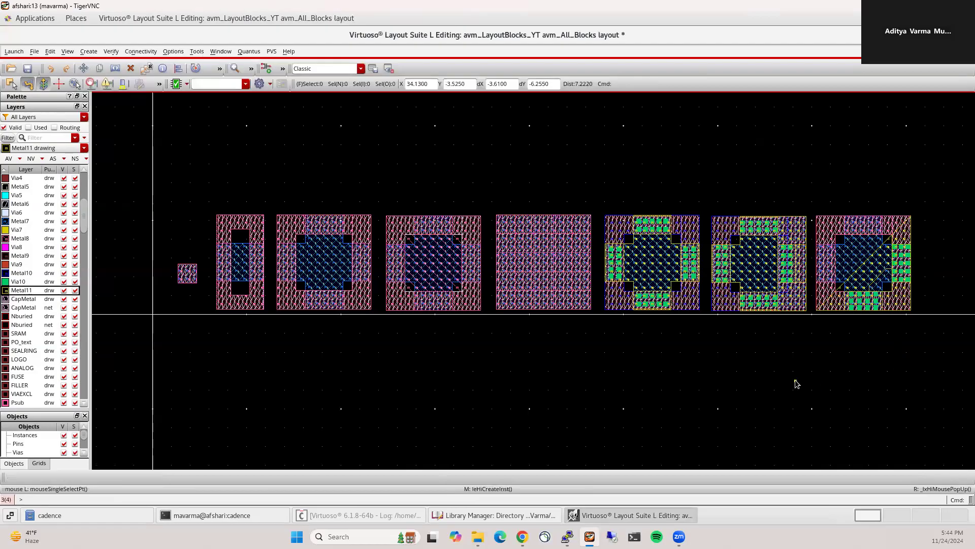
Step: Copy the avm_M1M8_5x5_v3 instance into the empty area far to the left of the origin
{"action": "scroll", "coordinate": [671, 194], "scroll_direction": "up", "scroll_amount": 1, "text": "ctrl"}
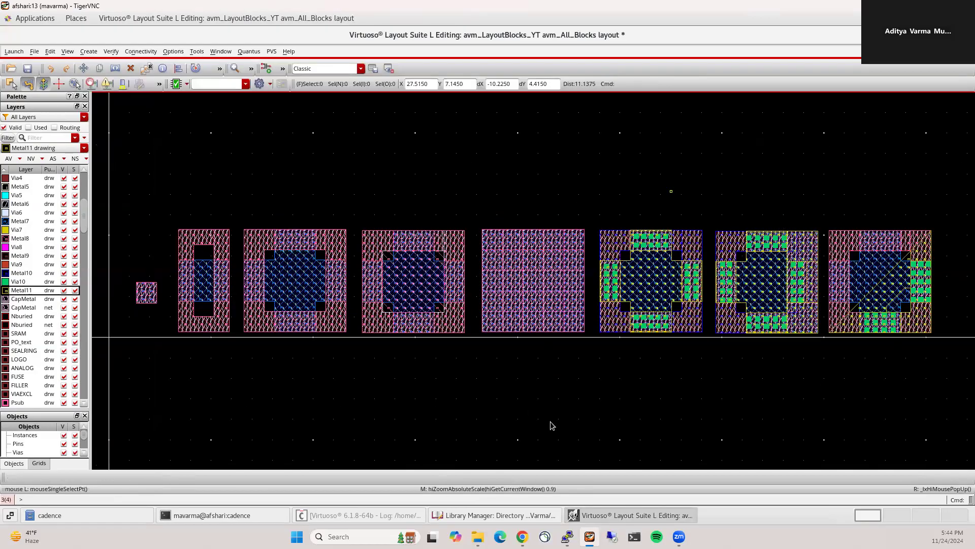
{"action": "scroll", "coordinate": [783, 231], "scroll_direction": "down", "scroll_amount": 1}
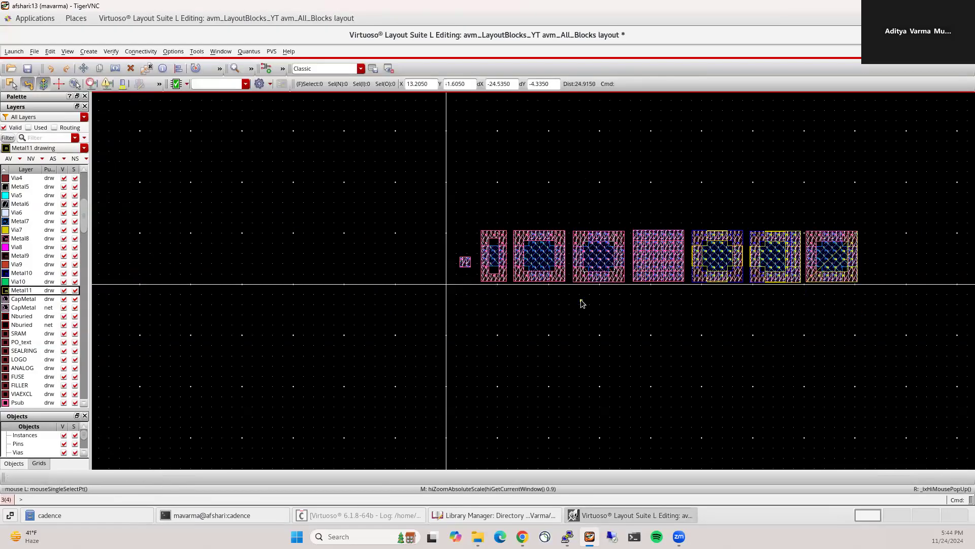
{"action": "scroll", "coordinate": [869, 268], "scroll_direction": "down", "scroll_amount": 1}
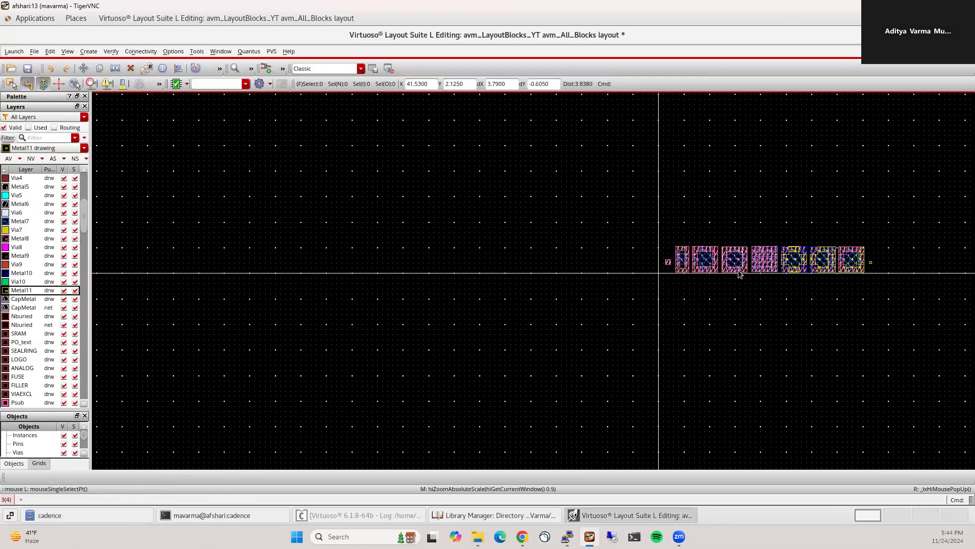
{"action": "scroll", "coordinate": [617, 273], "scroll_direction": "up", "scroll_amount": 1}
{"action": "scroll", "coordinate": [599, 273], "scroll_direction": "down", "scroll_amount": 1}
{"action": "key", "text": "i"}
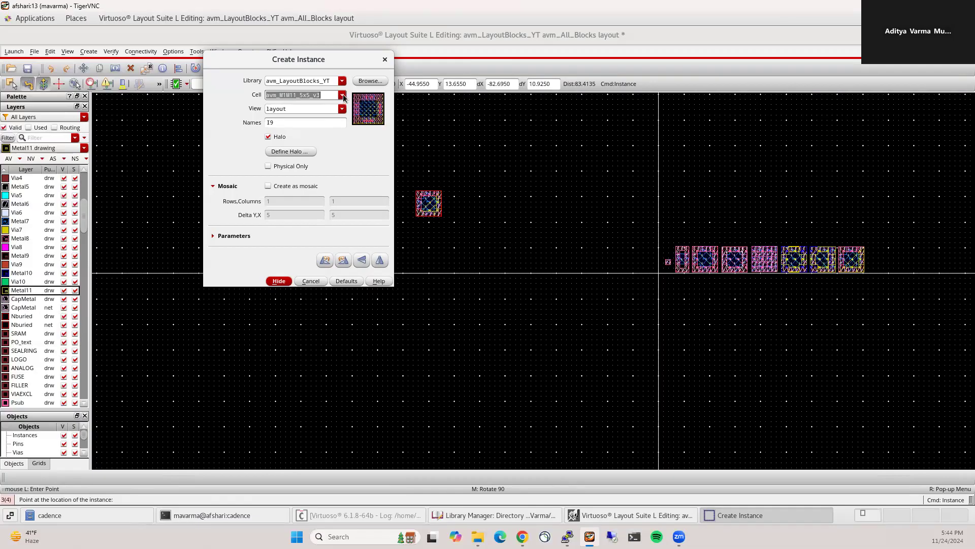
{"action": "key", "text": "c"}
{"action": "left_click", "coordinate": [771, 264]}
{"action": "left_click", "coordinate": [428, 264]}
{"action": "key", "text": "Escape"}
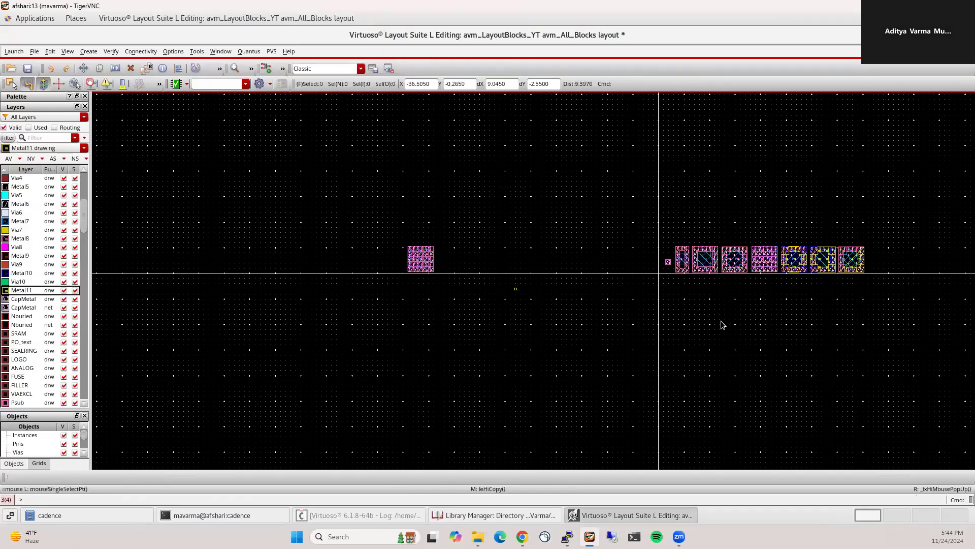
Step: Copy the avm_M1M8_5x5_v1 instance from the row to just right of the separate avm_M1M8_5x5_v3 copy
{"action": "scroll", "coordinate": [713, 304], "scroll_direction": "up", "scroll_amount": 1, "text": "ctrl"}
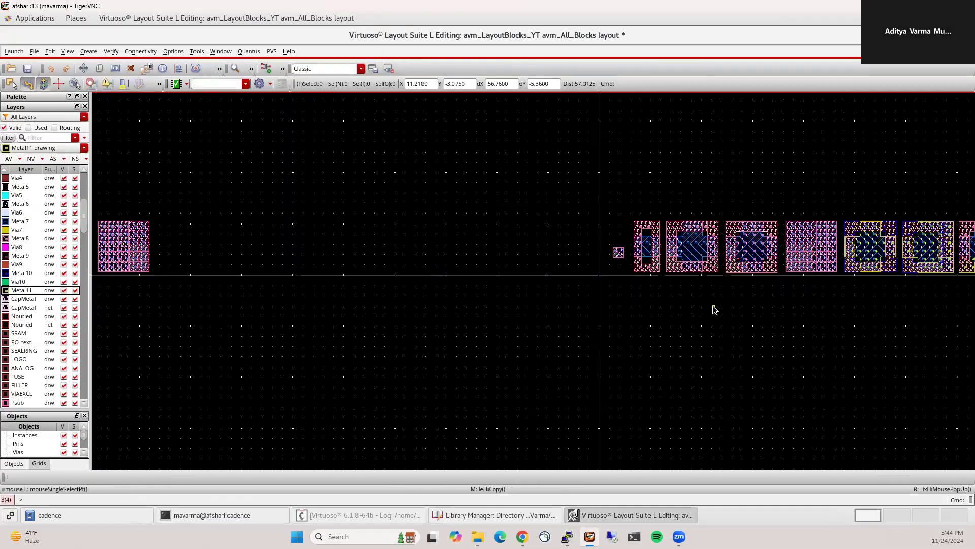
{"action": "scroll", "coordinate": [713, 308], "scroll_direction": "up", "scroll_amount": 1, "text": "ctrl"}
{"action": "key", "text": "c"}
{"action": "left_click", "coordinate": [701, 212]}
{"action": "scroll", "coordinate": [767, 245], "scroll_direction": "down", "scroll_amount": 2, "text": "ctrl"}
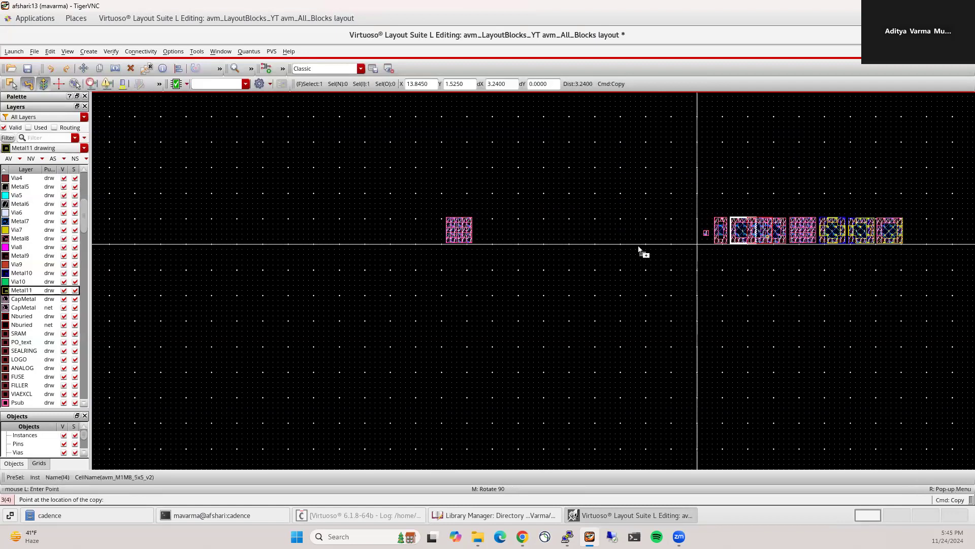
{"action": "scroll", "coordinate": [486, 250], "scroll_direction": "up", "scroll_amount": 2, "text": "ctrl"}
{"action": "left_click", "coordinate": [544, 244]}
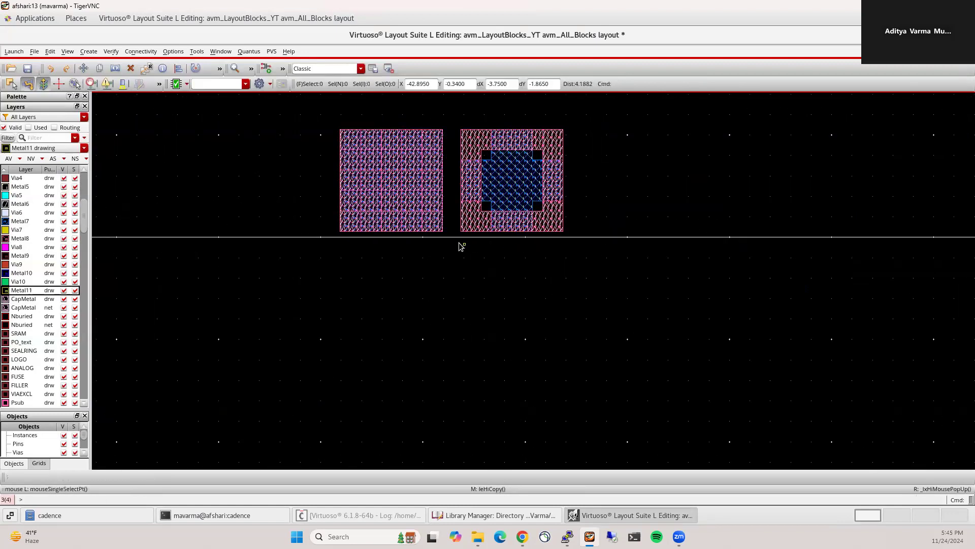
Step: Align the avm_M1M8_5x5_v1 copy's lower-left corner to the lower-right corner of the avm_M1M8_5x5_v3 copy
{"action": "scroll", "coordinate": [461, 247], "scroll_direction": "up", "scroll_amount": 1, "text": "ctrl"}
{"action": "key", "text": "a"}
{"action": "left_click", "coordinate": [474, 230]}
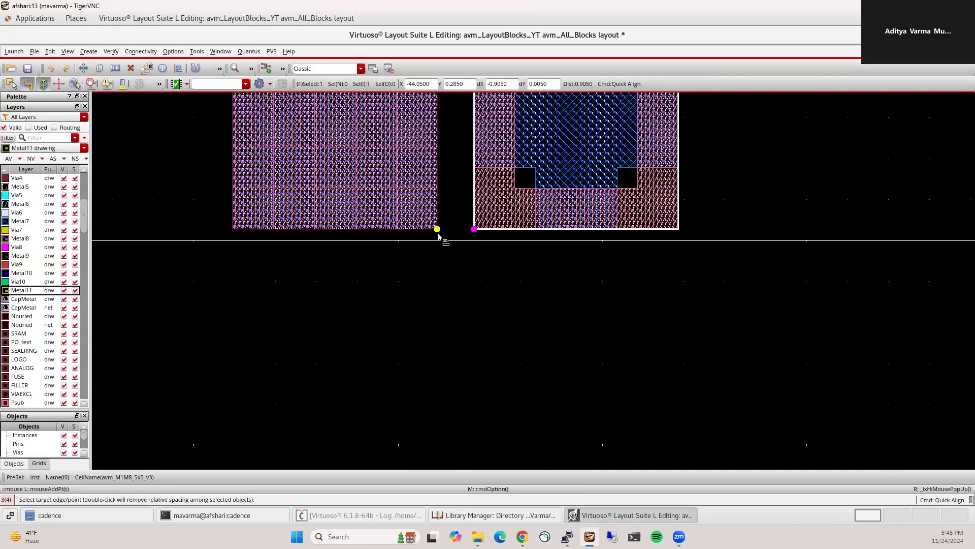
{"action": "left_click", "coordinate": [438, 234]}
{"action": "key", "text": "Escape"}
Step: Copy the aligned avm_M1M8_5x5_v1 block to the other side of the avm_M1M8_5x5_v3 copy and align it flush with the left edge
{"action": "scroll", "coordinate": [522, 305], "scroll_direction": "down", "scroll_amount": 1, "text": "ctrl"}
{"action": "key", "text": "c"}
{"action": "left_click", "coordinate": [544, 263]}
{"action": "left_click", "coordinate": [334, 263]}
{"action": "key", "text": "a"}
{"action": "left_click", "coordinate": [373, 269]}
{"action": "left_click", "coordinate": [381, 268]}
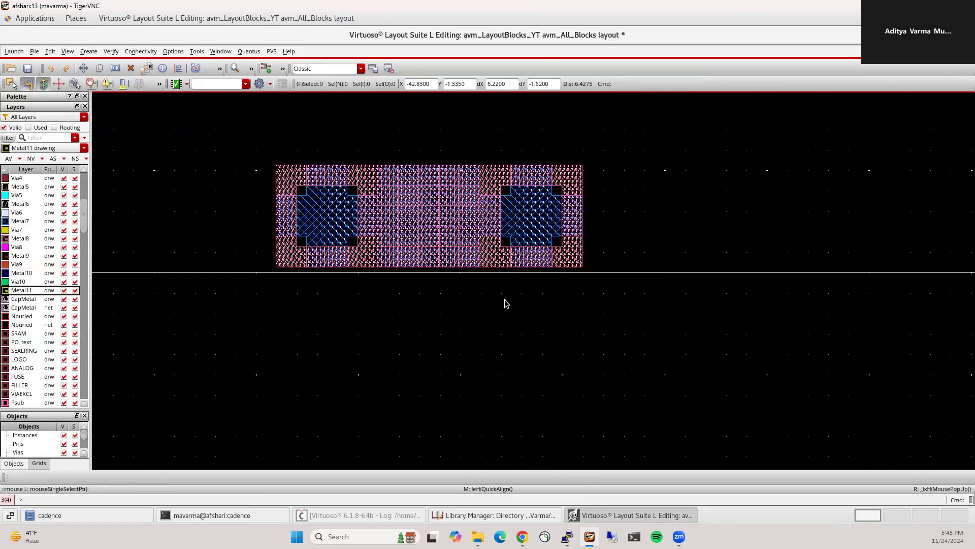
Step: Copy the avm_M1M8_2pt5x5_v1 instance from the row to just right of the three-block strip
{"action": "scroll", "coordinate": [518, 296], "scroll_direction": "down", "scroll_amount": 1, "text": "ctrl"}
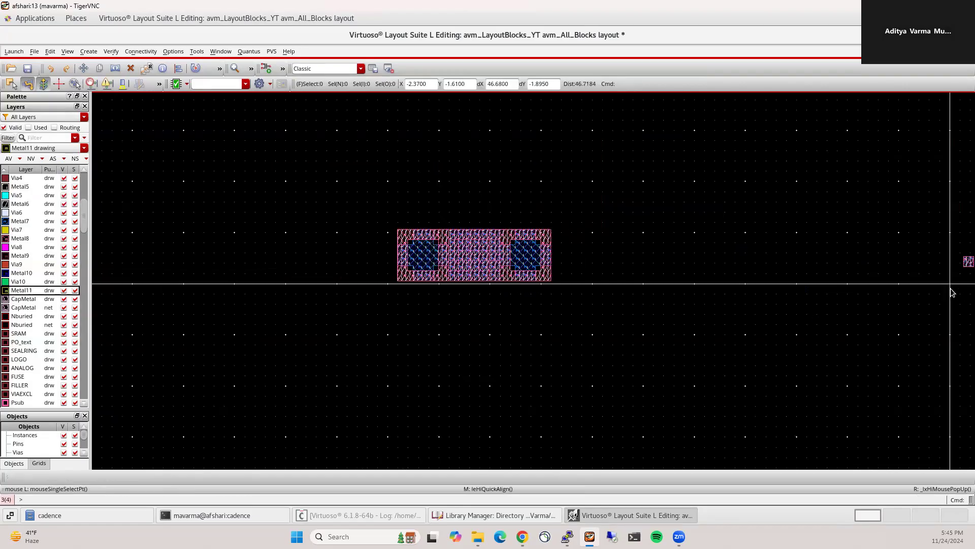
{"action": "scroll", "coordinate": [950, 289], "scroll_direction": "down", "scroll_amount": 1, "text": "ctrl"}
{"action": "middle_click_drag", "start_coordinate": [945, 289], "coordinate": [780, 277]}
{"action": "scroll", "coordinate": [831, 274], "scroll_direction": "up", "scroll_amount": 1, "text": "ctrl"}
{"action": "key", "text": "c"}
{"action": "left_click", "coordinate": [786, 275]}
{"action": "left_click", "coordinate": [367, 276]}
Step: Align the avm_M1M8_2pt5x5_v1 copy's lower-left corner to the strip's lower-right corner
{"action": "scroll", "coordinate": [335, 284], "scroll_direction": "up", "scroll_amount": 2, "text": "ctrl"}
{"action": "key", "text": "a"}
{"action": "left_click", "coordinate": [446, 249]}
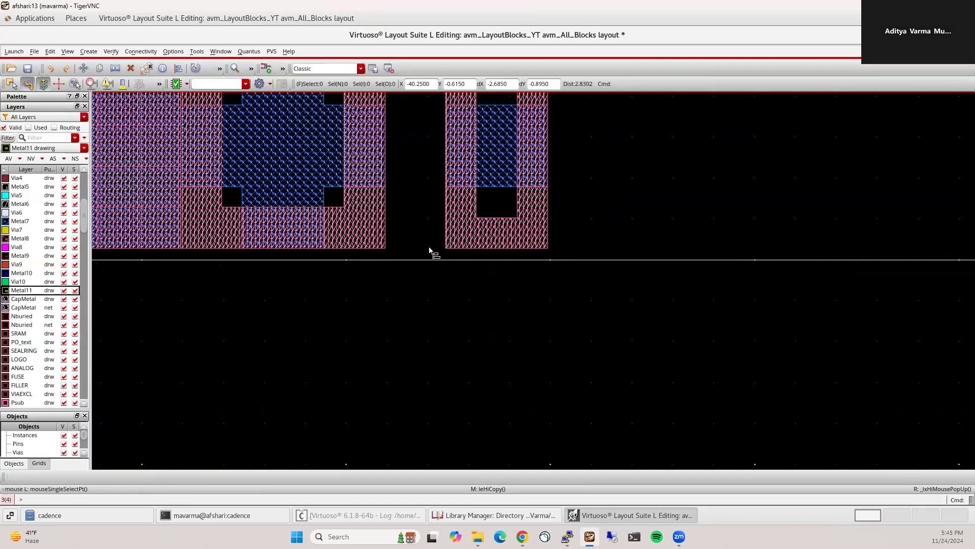
{"action": "left_click", "coordinate": [385, 249]}
Step: Copy the avm_M1M8_2pt5x5_v1 block to the strip's opposite end and align it flush with the left edge
{"action": "scroll", "coordinate": [512, 276], "scroll_direction": "down", "scroll_amount": 1, "text": "ctrl"}
{"action": "middle_click_drag", "start_coordinate": [513, 266], "coordinate": [667, 275]}
{"action": "key", "text": "c"}
{"action": "left_click", "coordinate": [662, 260]}
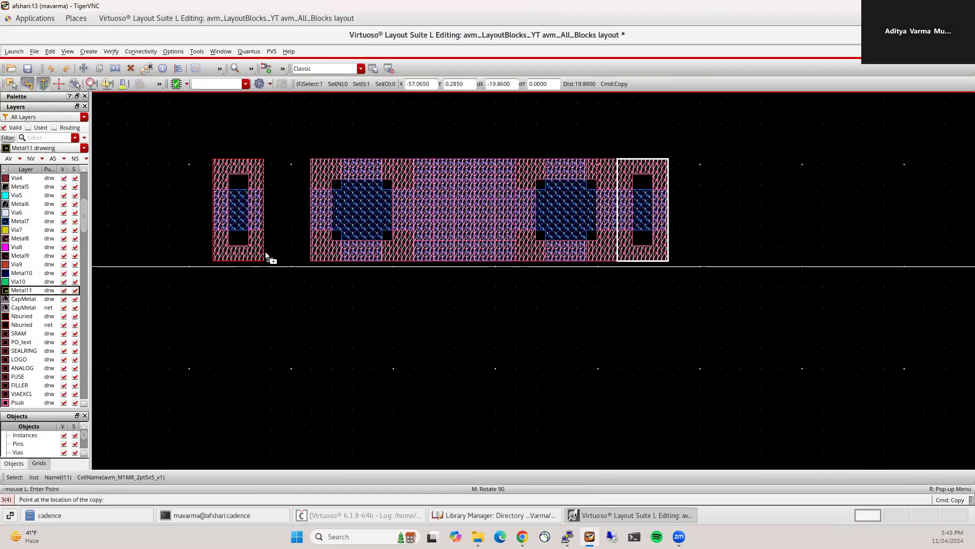
{"action": "left_click", "coordinate": [278, 261]}
{"action": "scroll", "coordinate": [278, 261], "scroll_direction": "up", "scroll_amount": 1, "text": "ctrl"}
{"action": "left_click", "coordinate": [293, 262]}
{"action": "left_click", "coordinate": [347, 262]}
Step: Copy the avm_M1M11_5x5_v2 instance from the row to just left of the assembled strip
{"action": "scroll", "coordinate": [437, 292], "scroll_direction": "down", "scroll_amount": 4, "text": "ctrl"}
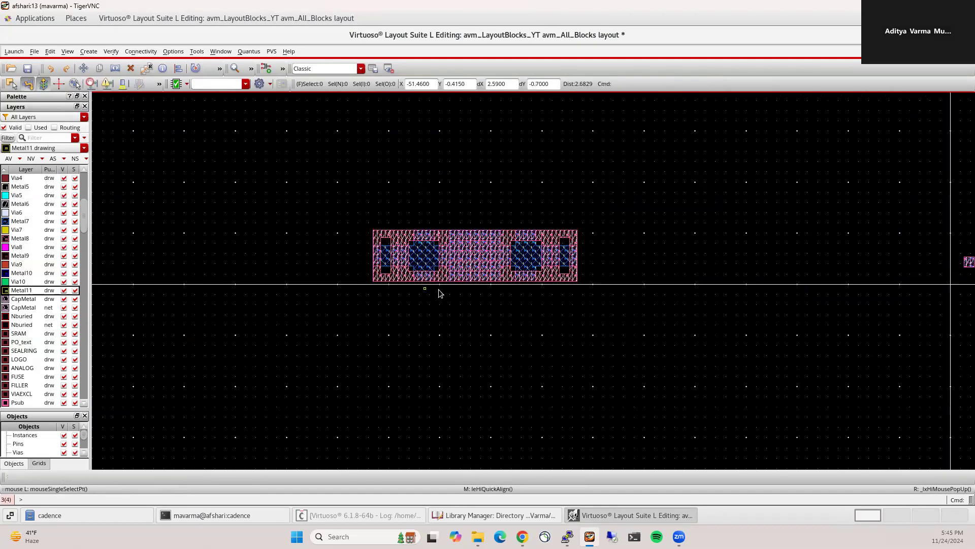
{"action": "scroll", "coordinate": [681, 291], "scroll_direction": "up", "scroll_amount": 1, "text": "ctrl"}
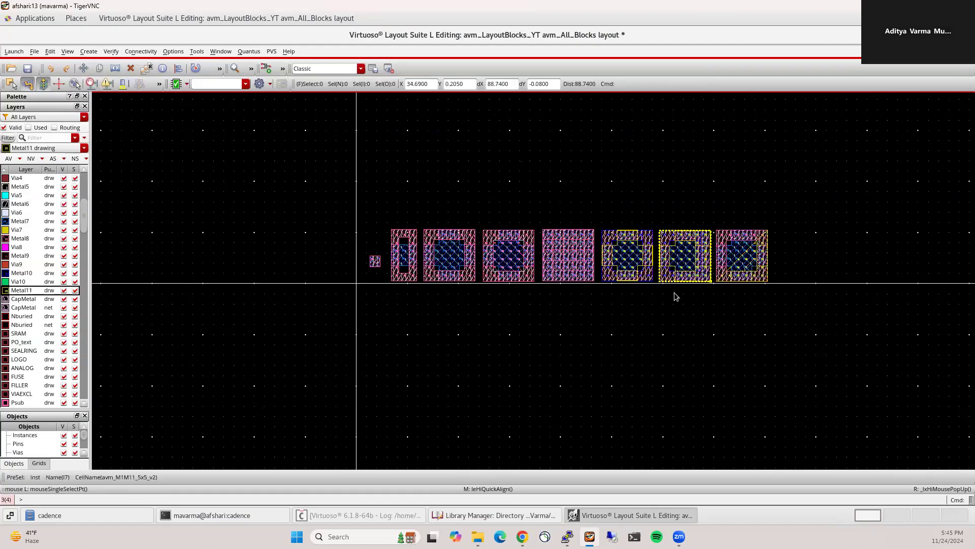
{"action": "scroll", "coordinate": [675, 291], "scroll_direction": "up", "scroll_amount": 2, "text": "ctrl"}
{"action": "key", "text": "c"}
{"action": "left_click", "coordinate": [717, 264]}
{"action": "scroll", "coordinate": [746, 268], "scroll_direction": "down", "scroll_amount": 3}
{"action": "scroll", "coordinate": [530, 269], "scroll_direction": "up", "scroll_amount": 3}
{"action": "left_click", "coordinate": [530, 268]}
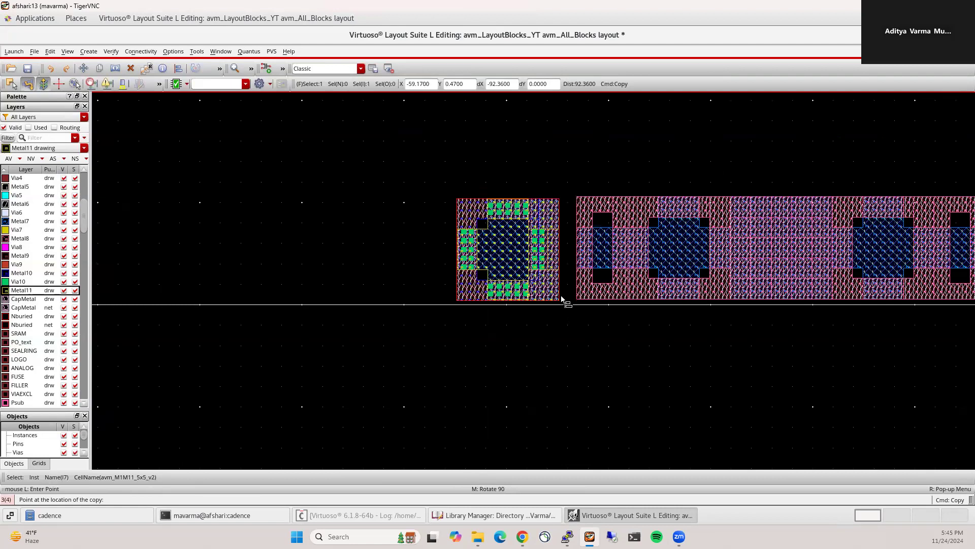
Step: Align the avm_M1M11_5x5_v2 copy's lower-right corner with the lower-left corner of the assembled strip
{"action": "scroll", "coordinate": [560, 306], "scroll_direction": "up", "scroll_amount": 1}
{"action": "key", "text": "a"}
{"action": "key", "text": "c"}
{"action": "left_click", "coordinate": [476, 280]}
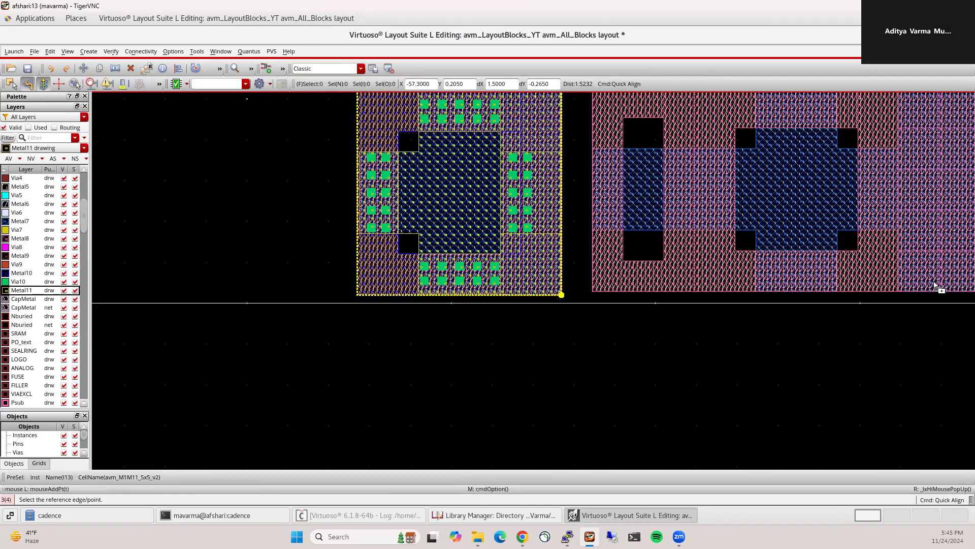
Step: Align the avm_M1M11_5x5_v2 block flush with the row's left end and place a copy just beyond the row's right end
{"action": "scroll", "coordinate": [529, 244], "scroll_direction": "down", "scroll_amount": 2}
{"action": "left_click", "coordinate": [747, 249]}
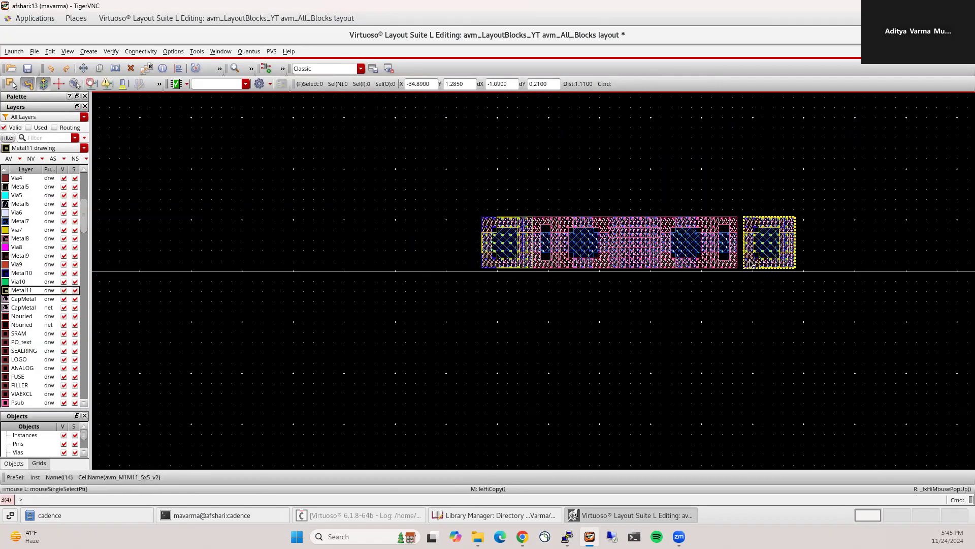
{"action": "scroll", "coordinate": [755, 258], "scroll_direction": "up", "scroll_amount": 1}
{"action": "scroll", "coordinate": [751, 289], "scroll_direction": "up", "scroll_amount": 1}
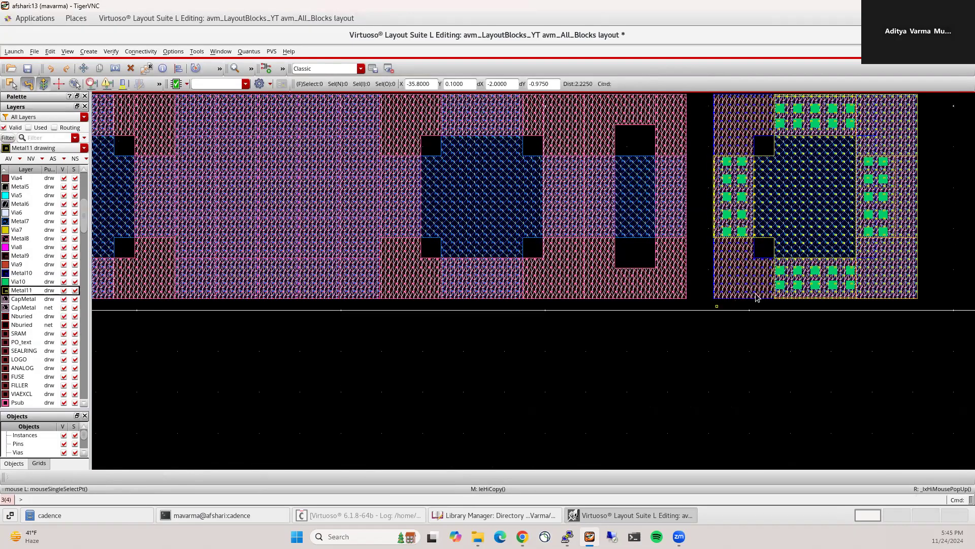
Step: Mirror the copied avm_M1M11_5x5_v2 block sideways and align its lower corner flush with the row's right end
{"action": "left_click_drag", "start_coordinate": [225, 68], "coordinate": [318, 74]}
{"action": "left_click", "coordinate": [258, 69]}
{"action": "key", "text": "a"}
{"action": "left_click", "coordinate": [683, 298]}
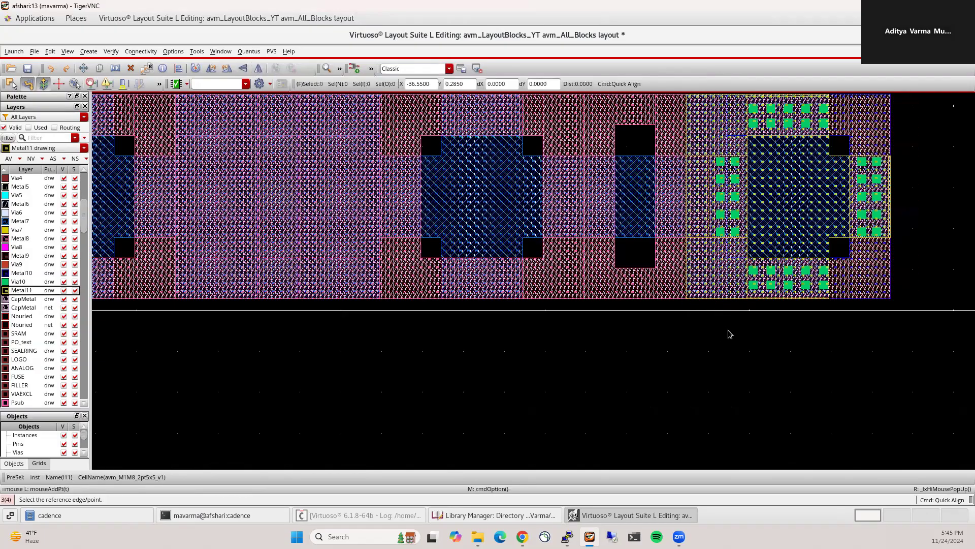
{"action": "key", "text": "Escape"}
Step: Copy the avm_M1M11_5x5_v1 block from the reference set and align it against the row's left end
{"action": "scroll", "coordinate": [727, 328], "scroll_direction": "down", "scroll_amount": 1}
{"action": "scroll", "coordinate": [412, 255], "scroll_direction": "down", "scroll_amount": 2}
{"action": "left_click", "coordinate": [897, 287]}
{"action": "key", "text": "c"}
{"action": "left_click", "coordinate": [431, 283]}
{"action": "scroll", "coordinate": [442, 288], "scroll_direction": "up", "scroll_amount": 2}
{"action": "scroll", "coordinate": [411, 280], "scroll_direction": "up", "scroll_amount": 1}
{"action": "key", "text": "a"}
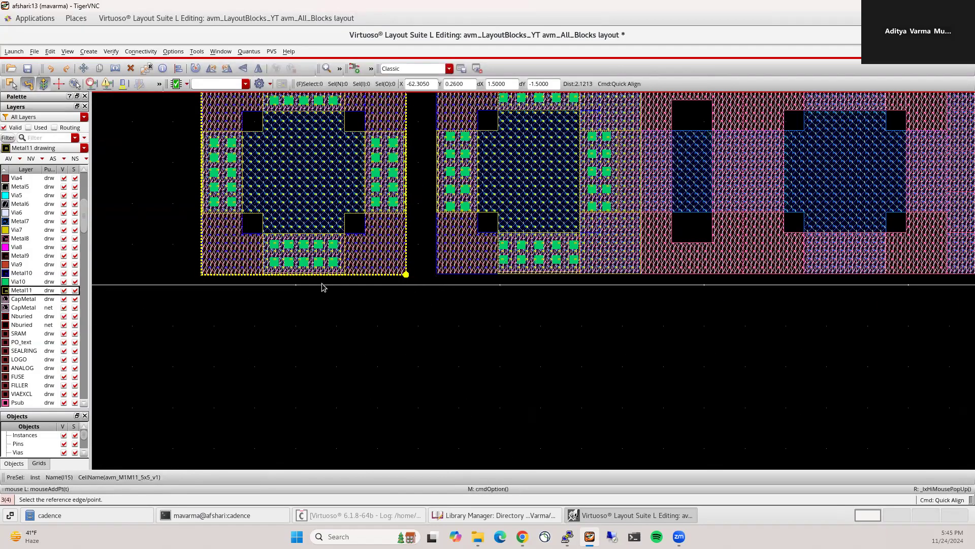
Step: Copy the leftmost avm_M1M11_5x5_v1 block to the other side and align it flush with the row's right end
{"action": "scroll", "coordinate": [323, 285], "scroll_direction": "down", "scroll_amount": 2}
{"action": "key", "text": "c"}
{"action": "left_click", "coordinate": [337, 283]}
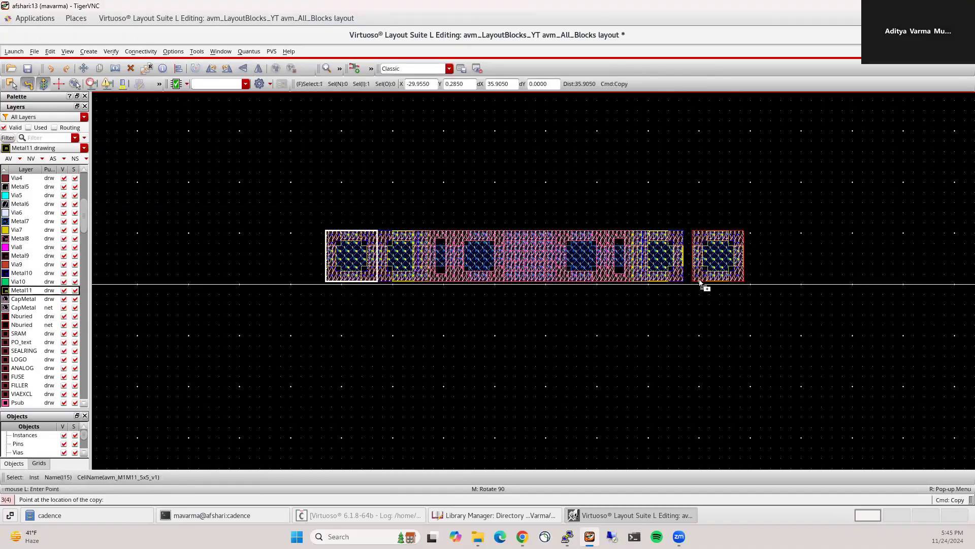
{"action": "left_click", "coordinate": [704, 285]}
{"action": "scroll", "coordinate": [699, 292], "scroll_direction": "up", "scroll_amount": 1}
{"action": "key", "text": "a"}
{"action": "left_click", "coordinate": [697, 299]}
{"action": "scroll", "coordinate": [696, 300], "scroll_direction": "up", "scroll_amount": 1}
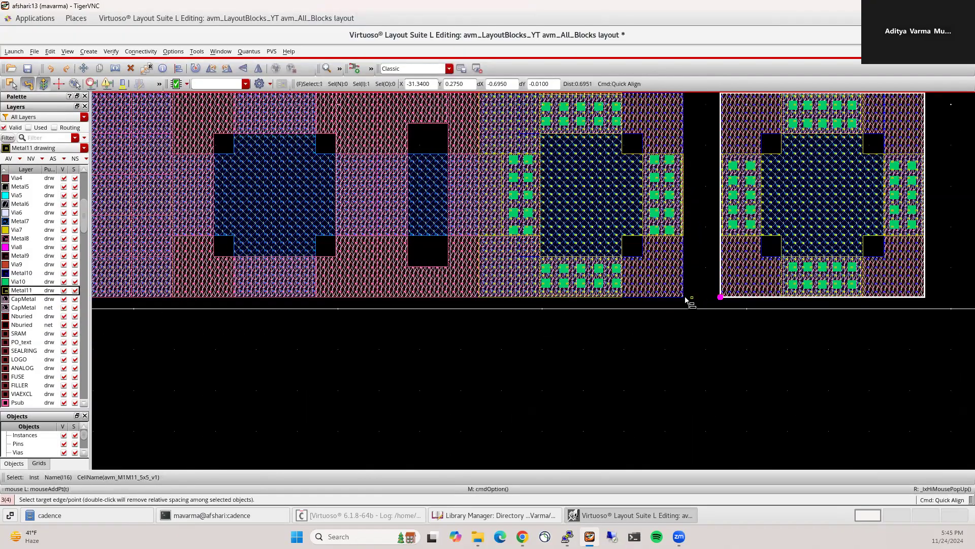
{"action": "left_click", "coordinate": [246, 297]}
Step: Draw a Metal11 rectangle over the centre block of the row and save the avm_All_Blocks layout
{"action": "scroll", "coordinate": [325, 300], "scroll_direction": "down", "scroll_amount": 2}
{"action": "scroll", "coordinate": [387, 179], "scroll_direction": "up", "scroll_amount": 1}
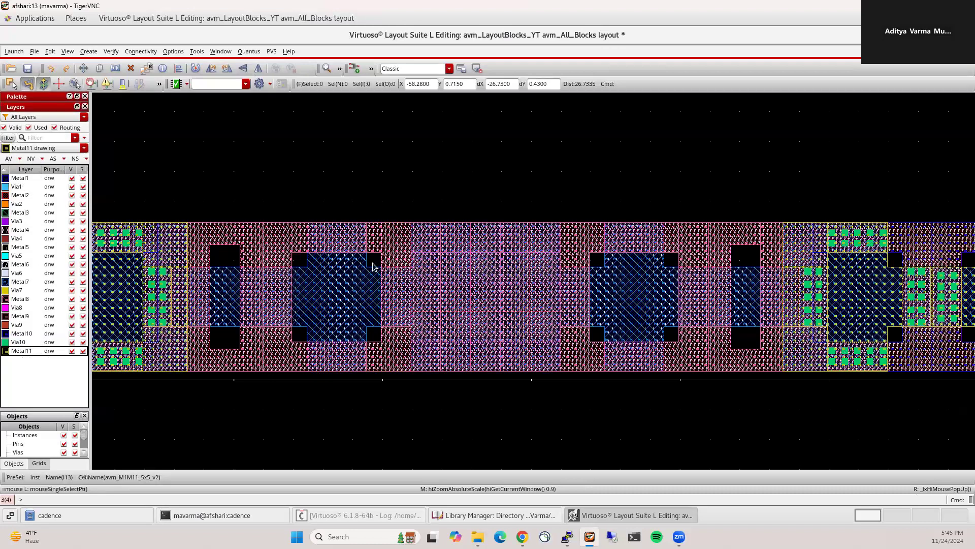
{"action": "scroll", "coordinate": [406, 206], "scroll_direction": "up", "scroll_amount": 1, "text": "ctrl"}
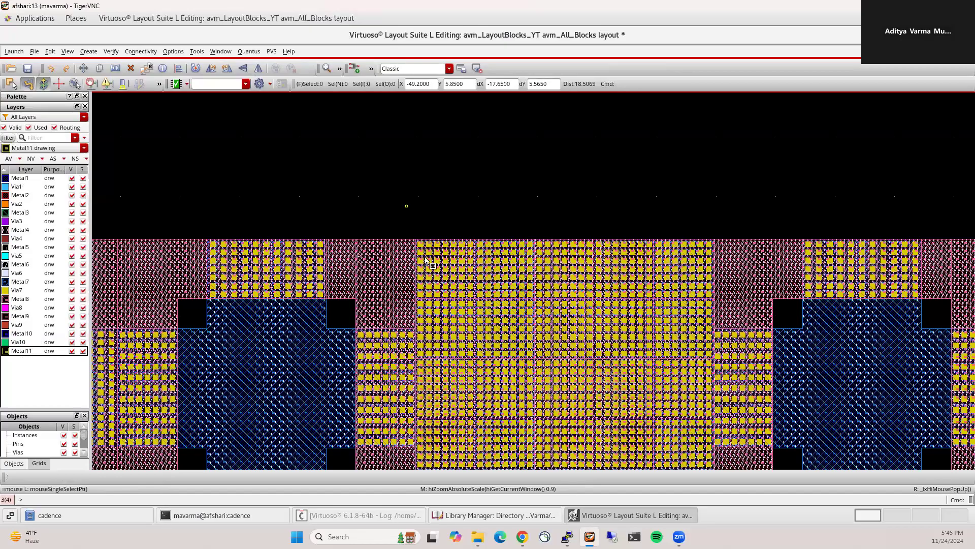
{"action": "key", "text": "r"}
{"action": "left_click", "coordinate": [399, 230]}
{"action": "scroll", "coordinate": [526, 345], "scroll_direction": "up", "scroll_amount": 1, "text": "ctrl"}
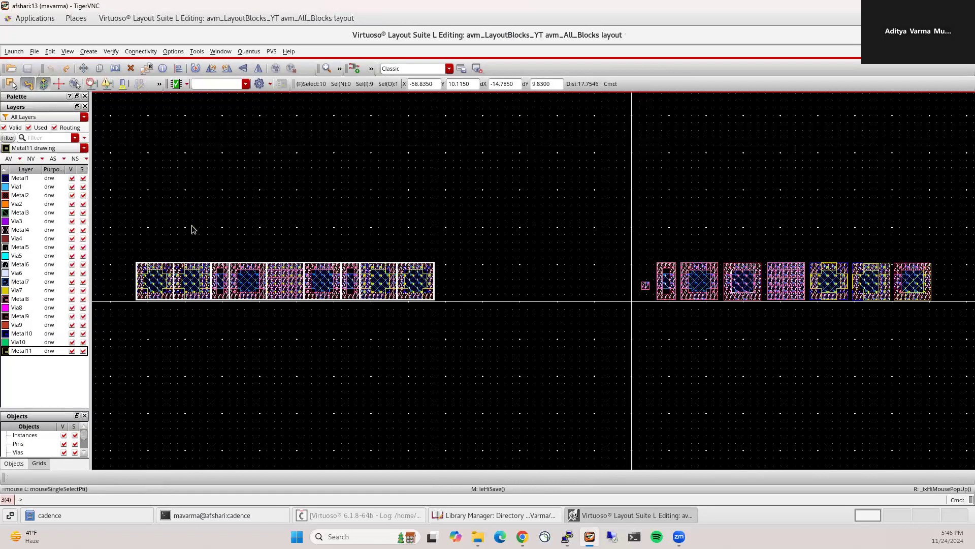
Step: Create a new layout cell named avm_GCPW_straight in the avm_LayoutBlocks_YT library from the Library Manager
{"action": "left_click", "coordinate": [495, 515]}
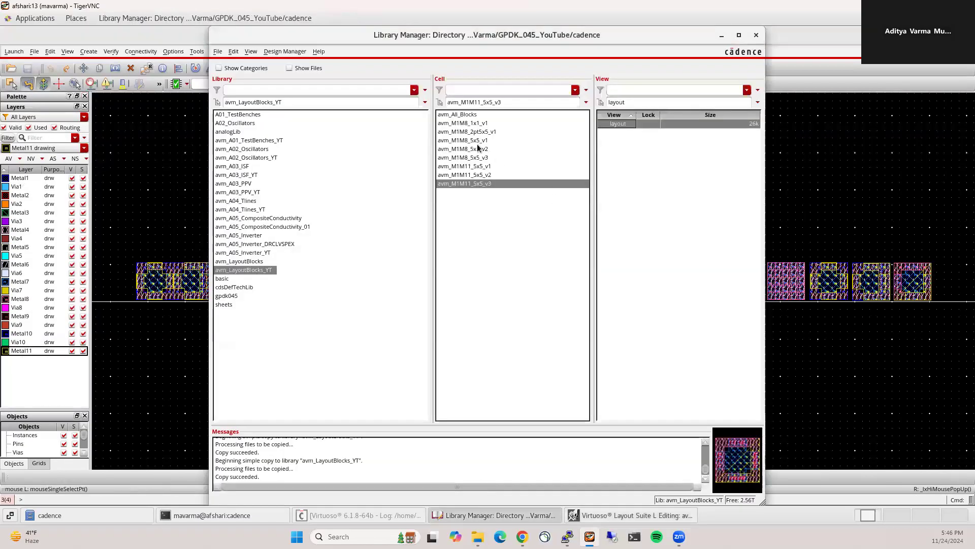
{"action": "left_click", "coordinate": [217, 52]}
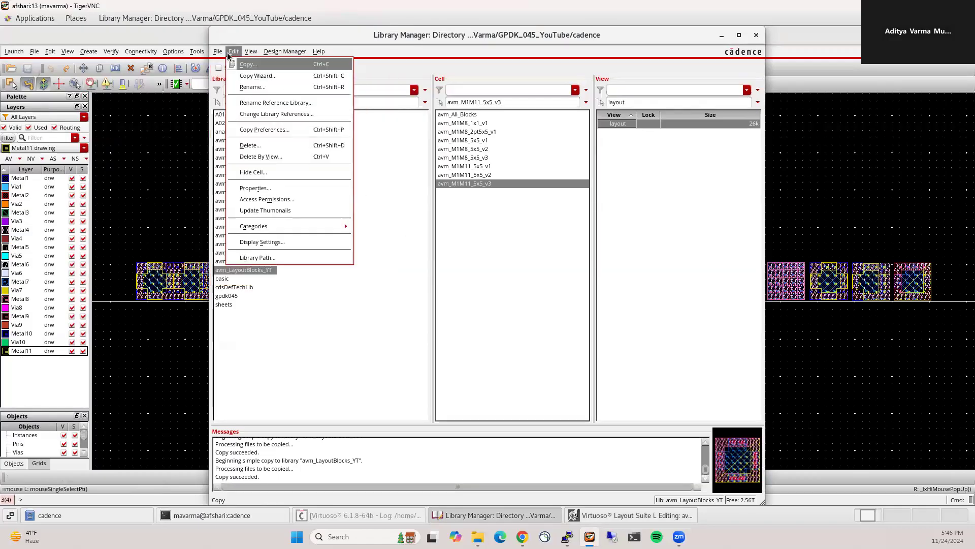
{"action": "mouse_move", "coordinate": [226, 64]}
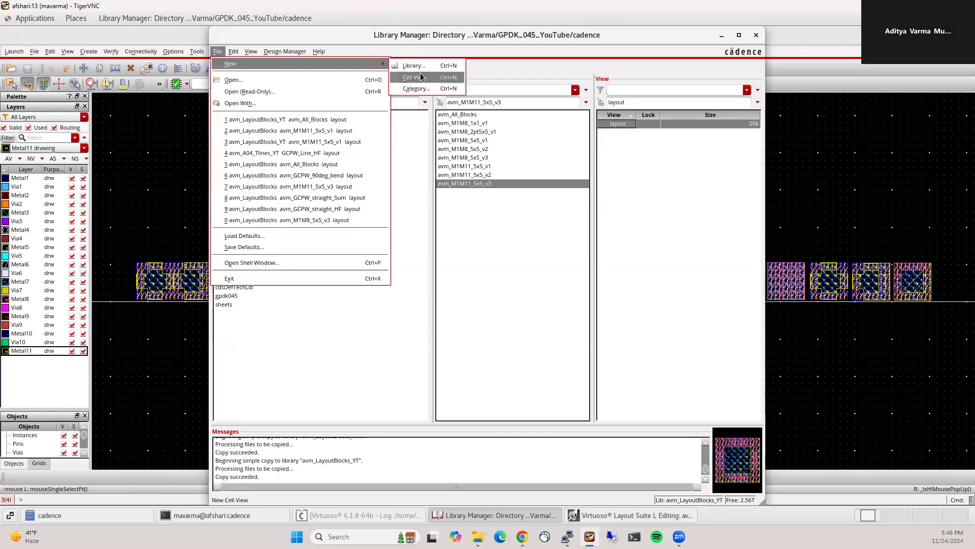
{"action": "left_click", "coordinate": [421, 76]}
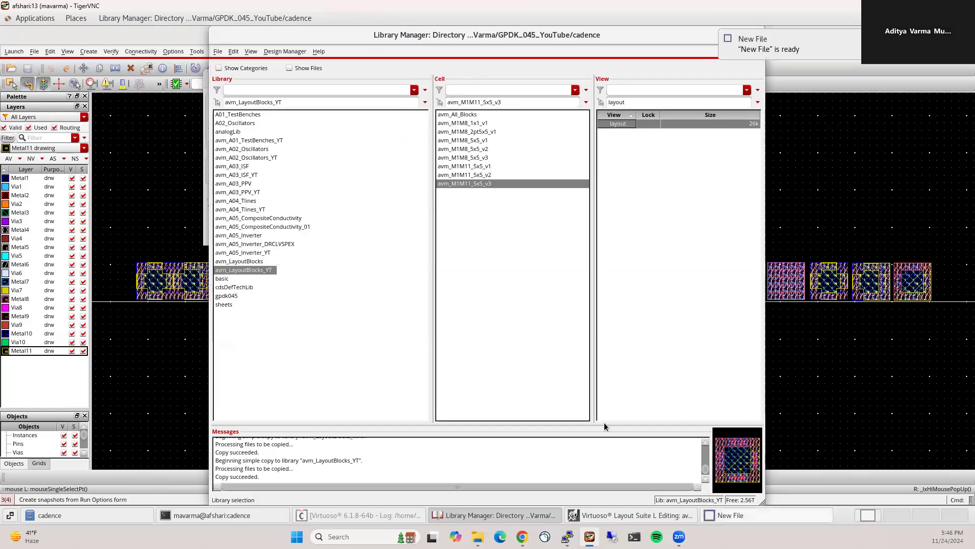
{"action": "type", "text": "avm"}
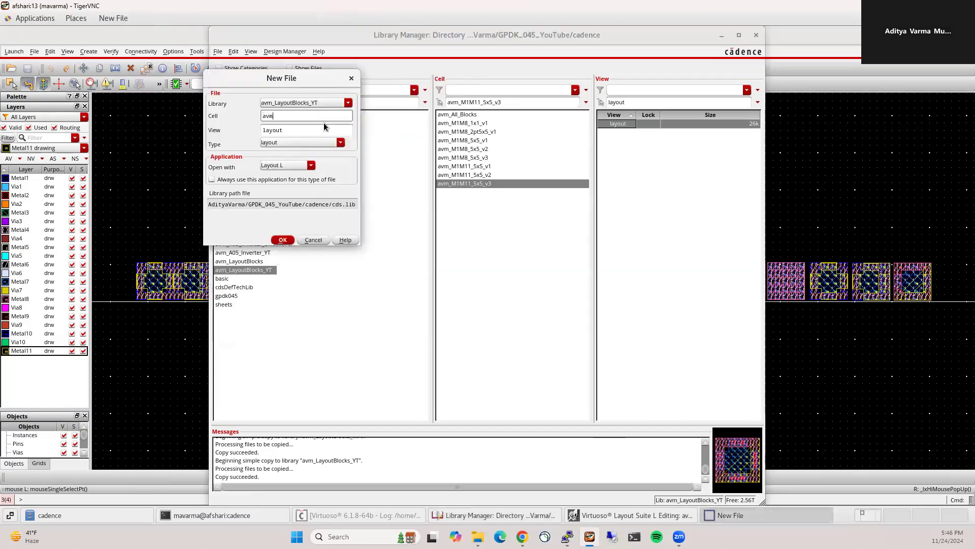
{"action": "type", "text": "_GCPW_straight"}
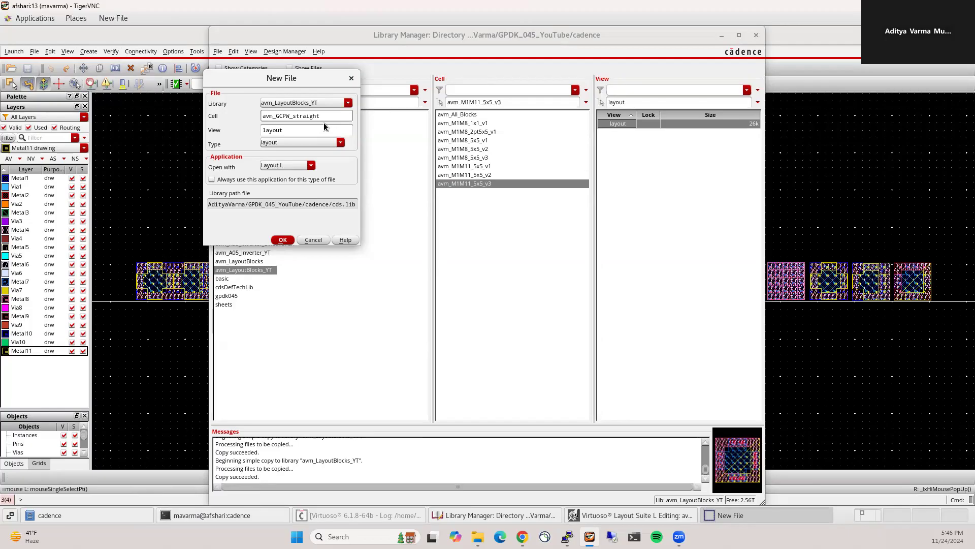
{"action": "key", "text": "Return"}
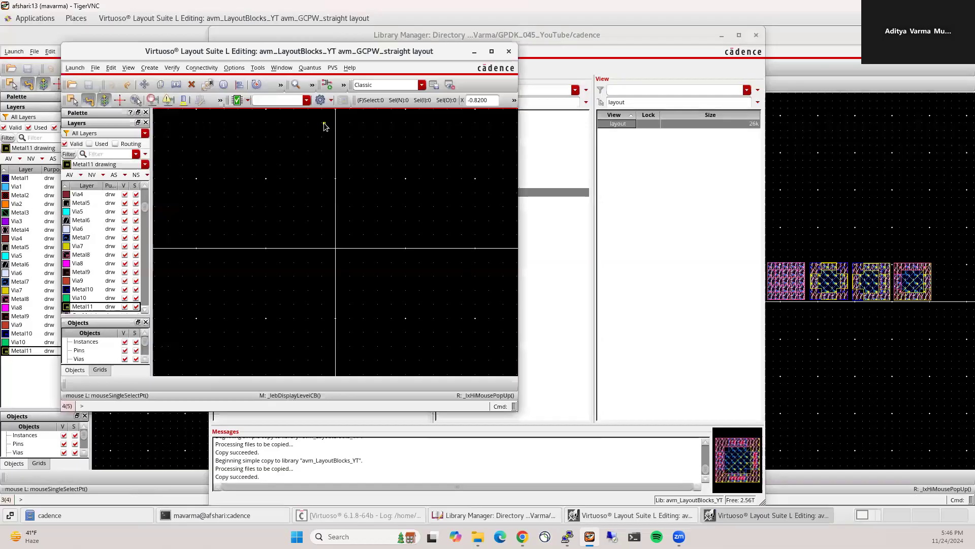
Step: Copy the complete assembled row of blocks from avm_All_Blocks into the avm_GCPW_straight layout, placing it around the origin
{"action": "left_click", "coordinate": [825, 372]}
{"action": "left_click_drag", "start_coordinate": [133, 230], "coordinate": [435, 358]}
{"action": "key", "text": "c"}
{"action": "left_click", "coordinate": [326, 294]}
{"action": "left_click", "coordinate": [761, 515]}
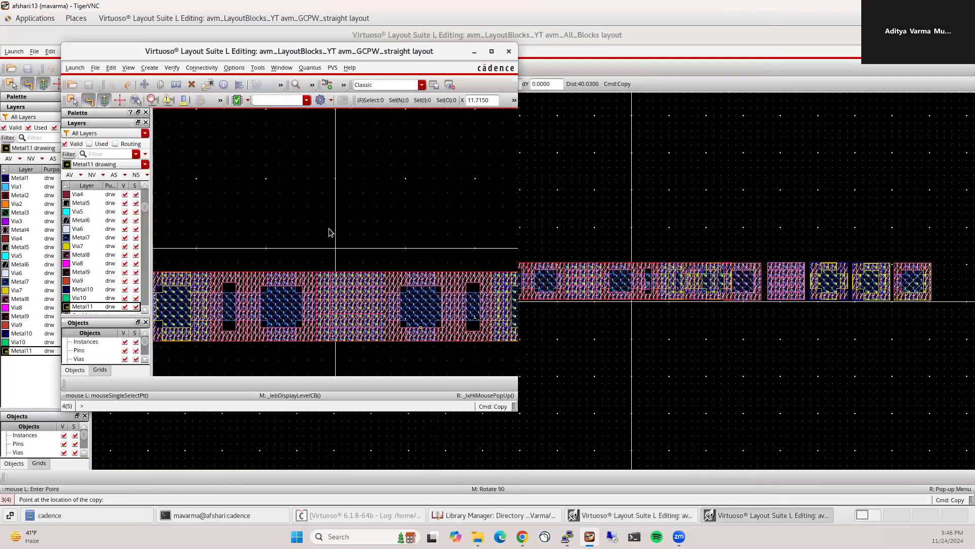
{"action": "scroll", "coordinate": [358, 258], "scroll_direction": "down", "scroll_amount": 1}
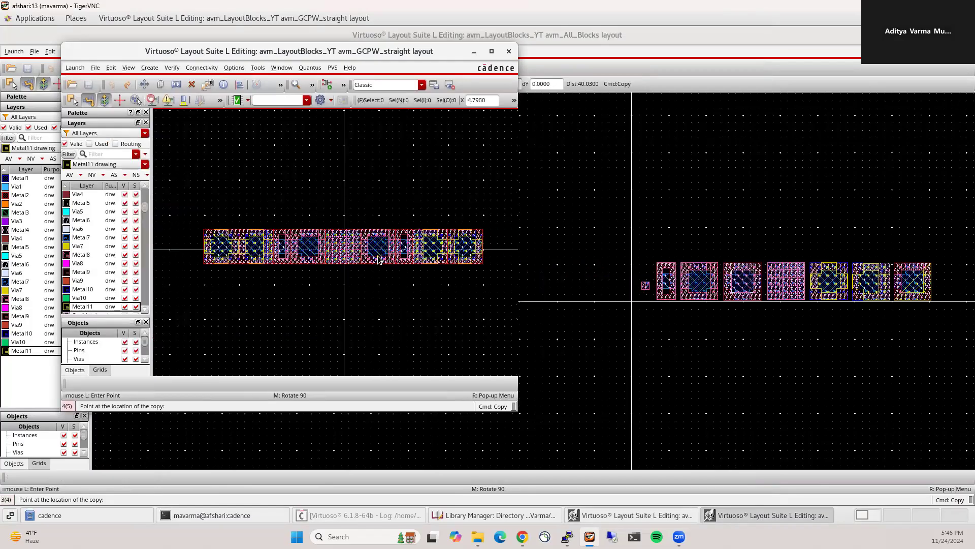
{"action": "left_click", "coordinate": [379, 259]}
Step: Measure with a ruler from the origin along the horizontal axis to the row's left end
{"action": "scroll", "coordinate": [386, 254], "scroll_direction": "up", "scroll_amount": 2}
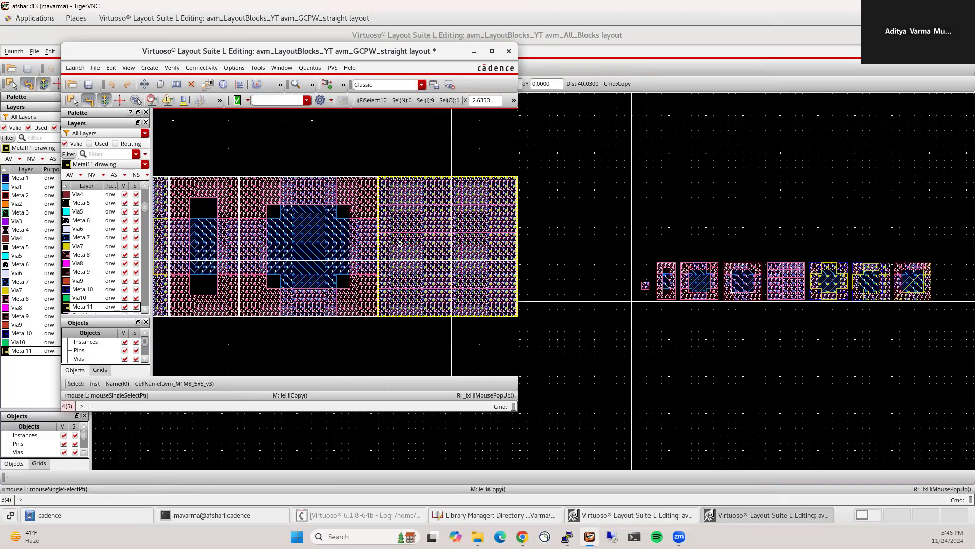
{"action": "key", "text": "k"}
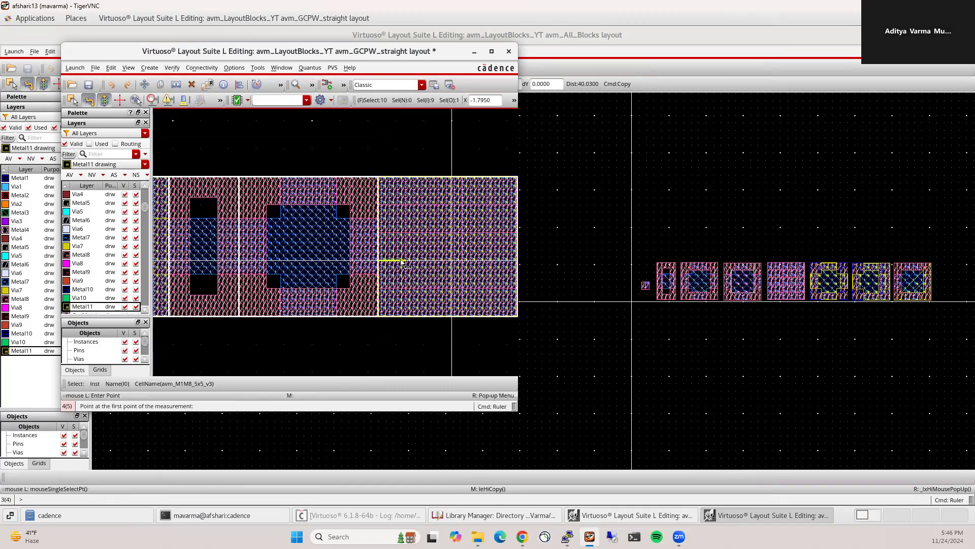
{"action": "scroll", "coordinate": [401, 262], "scroll_direction": "up", "scroll_amount": 2}
{"action": "scroll", "coordinate": [369, 262], "scroll_direction": "up", "scroll_amount": 2}
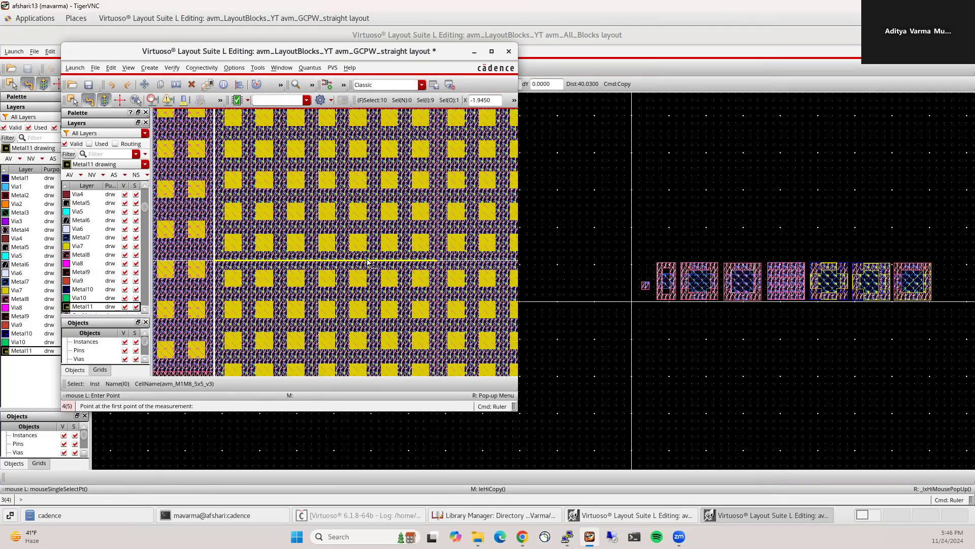
{"action": "left_click", "coordinate": [367, 261]}
{"action": "scroll", "coordinate": [367, 261], "scroll_direction": "down", "scroll_amount": 5}
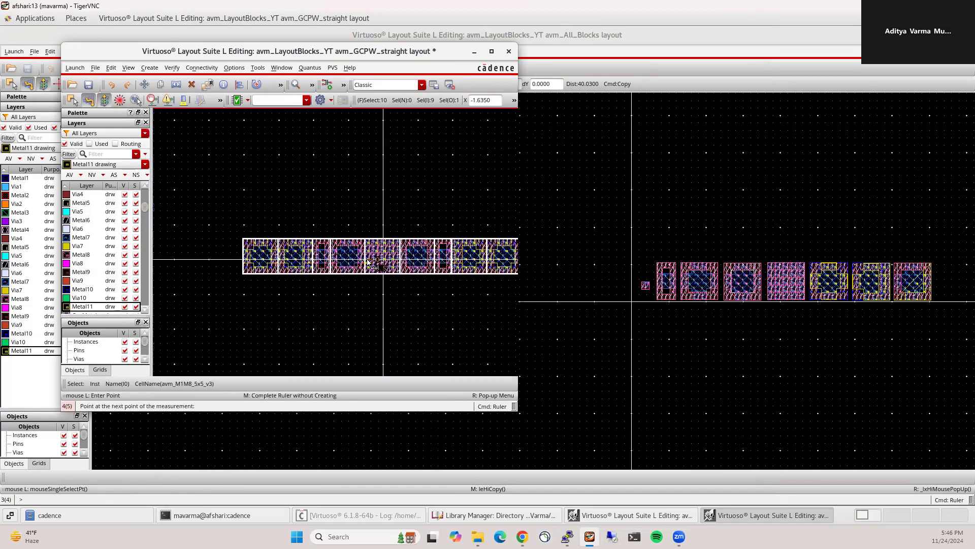
{"action": "scroll", "coordinate": [220, 264], "scroll_direction": "up", "scroll_amount": 3}
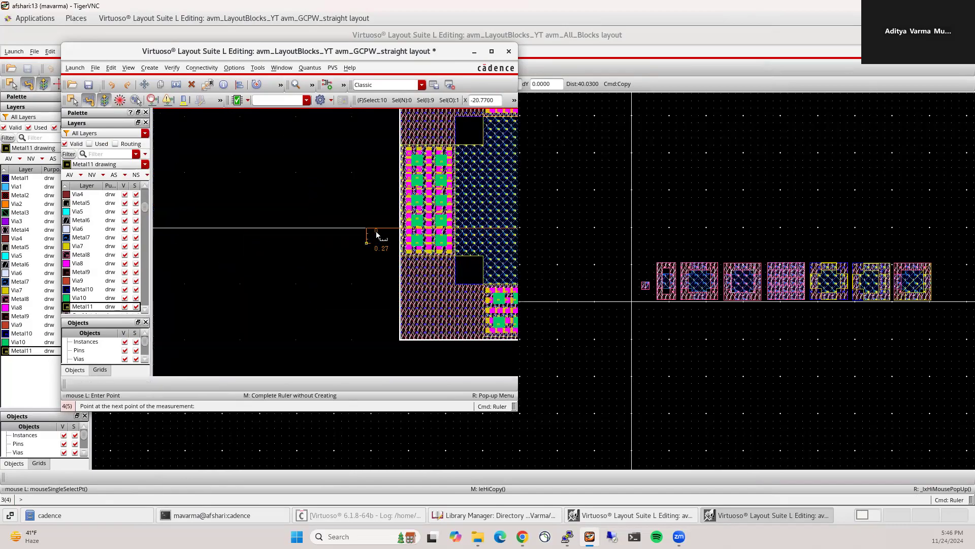
{"action": "scroll", "coordinate": [379, 217], "scroll_direction": "up", "scroll_amount": 2}
{"action": "scroll", "coordinate": [379, 217], "scroll_direction": "down", "scroll_amount": 2}
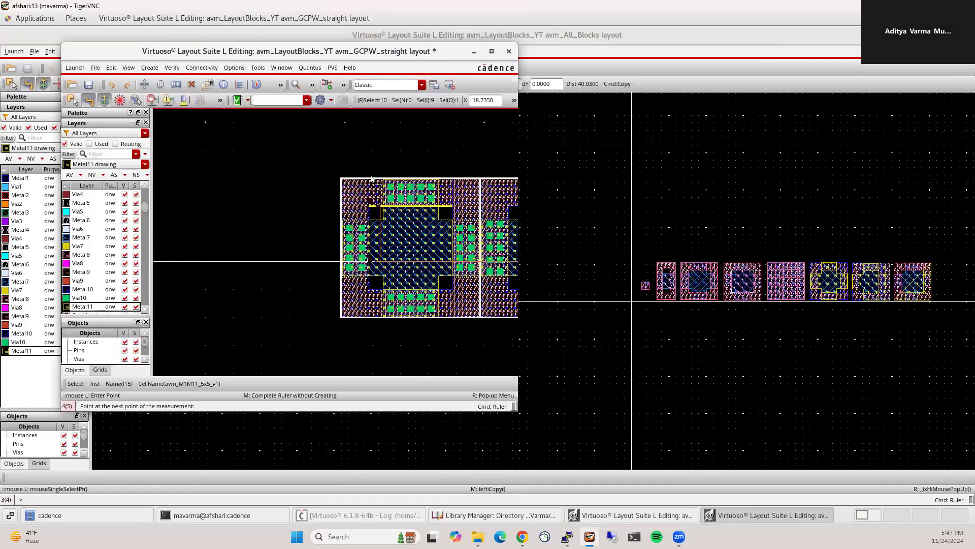
{"action": "left_click", "coordinate": [324, 180]}
{"action": "scroll", "coordinate": [200, 191], "scroll_direction": "down", "scroll_amount": 2}
Step: Measure along the upper edge of the centre block from the vertical axis to the block's left edge
{"action": "scroll", "coordinate": [351, 191], "scroll_direction": "up", "scroll_amount": 3}
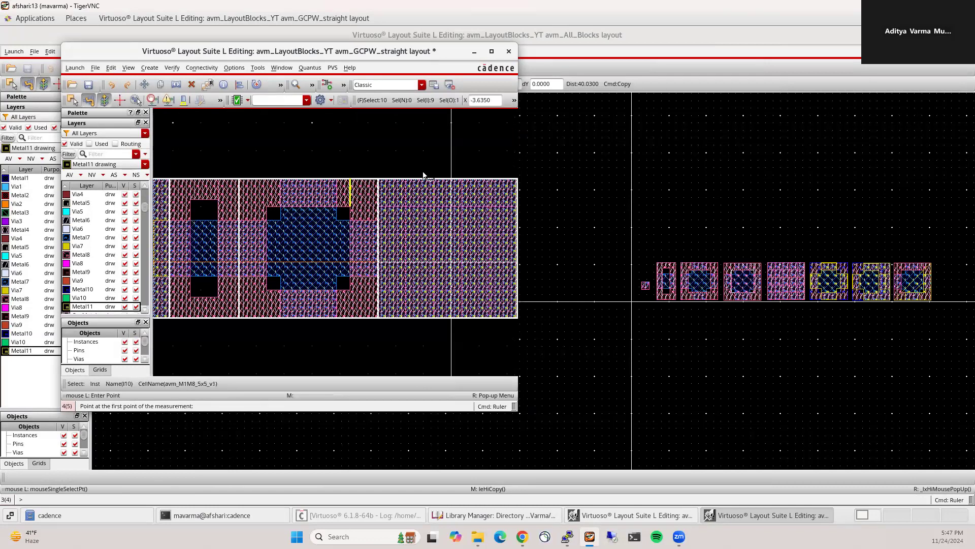
{"action": "scroll", "coordinate": [440, 203], "scroll_direction": "up", "scroll_amount": 2}
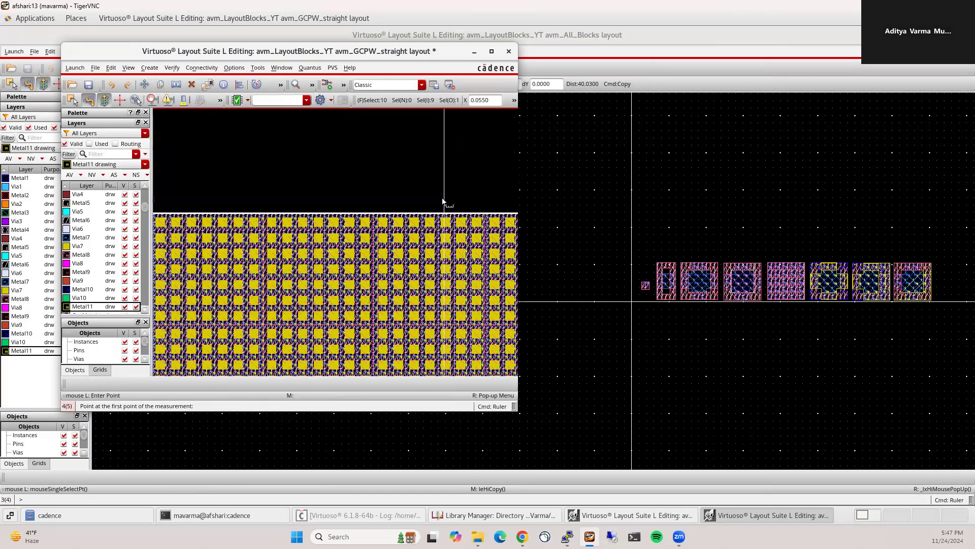
{"action": "scroll", "coordinate": [453, 254], "scroll_direction": "up", "scroll_amount": 3}
{"action": "left_click", "coordinate": [459, 246]}
{"action": "scroll", "coordinate": [476, 224], "scroll_direction": "down", "scroll_amount": 3}
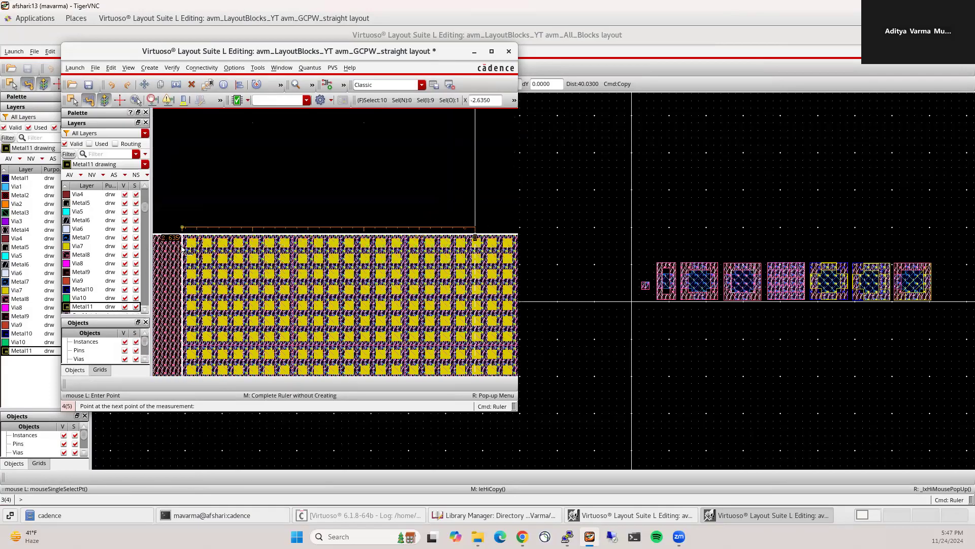
{"action": "scroll", "coordinate": [186, 251], "scroll_direction": "up", "scroll_amount": 3}
{"action": "scroll", "coordinate": [185, 249], "scroll_direction": "up", "scroll_amount": 3}
{"action": "scroll", "coordinate": [213, 265], "scroll_direction": "down", "scroll_amount": 4}
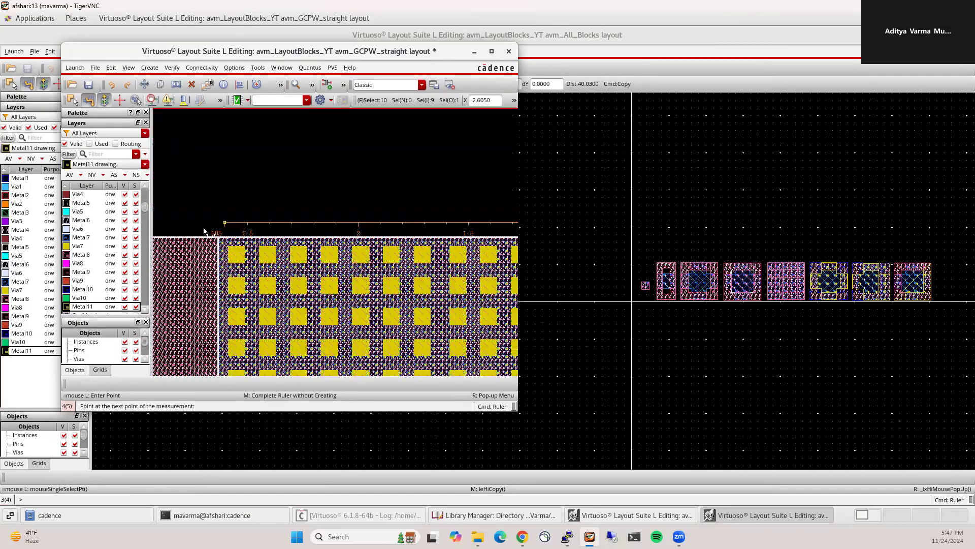
{"action": "scroll", "coordinate": [205, 229], "scroll_direction": "up", "scroll_amount": 2}
{"action": "left_click", "coordinate": [320, 301]}
{"action": "scroll", "coordinate": [275, 203], "scroll_direction": "down", "scroll_amount": 3}
{"action": "scroll", "coordinate": [278, 199], "scroll_direction": "down", "scroll_amount": 2}
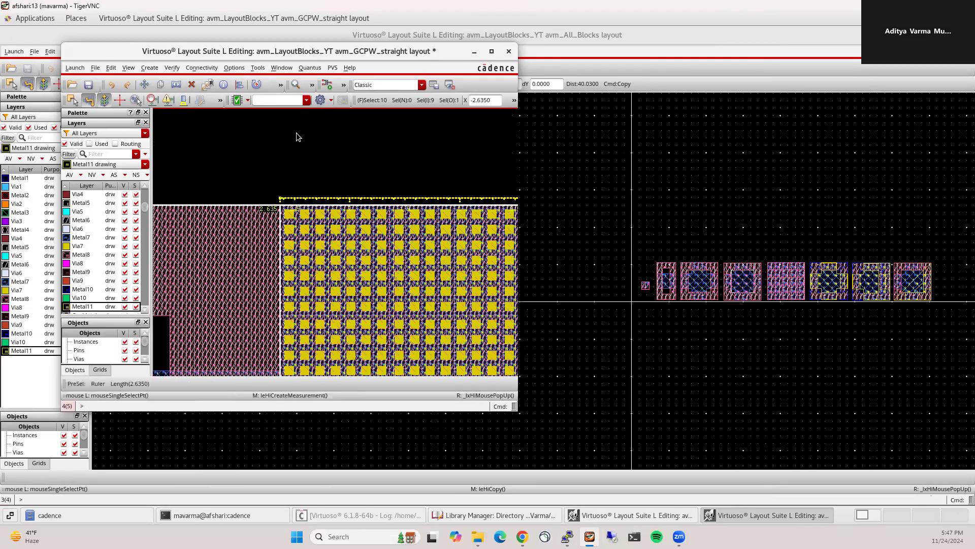
Step: Move the entire row slightly right and down in avm_GCPW_straight by entering exact offsets, to centre it on the origin
{"action": "double_click", "coordinate": [300, 55]}
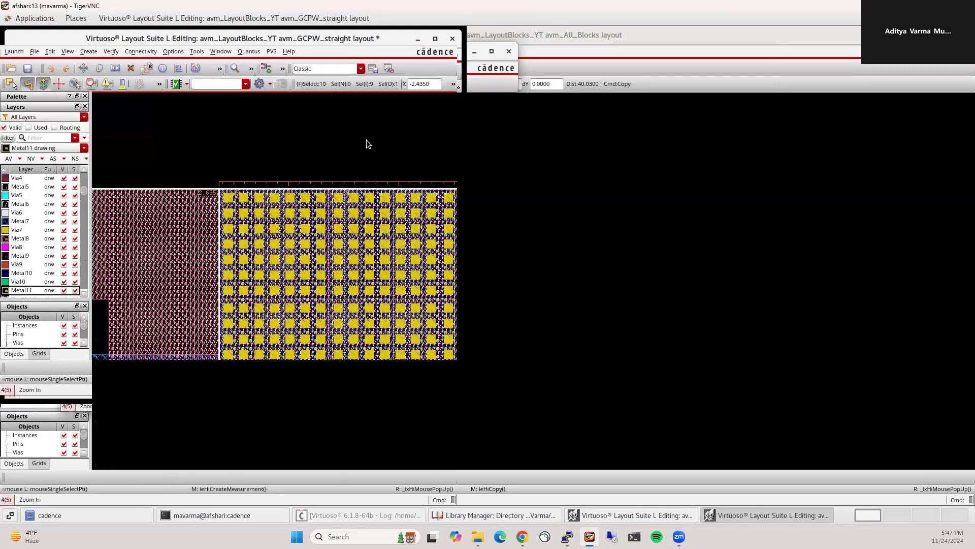
{"action": "key", "text": "ctrl+d"}
{"action": "key", "text": "f"}
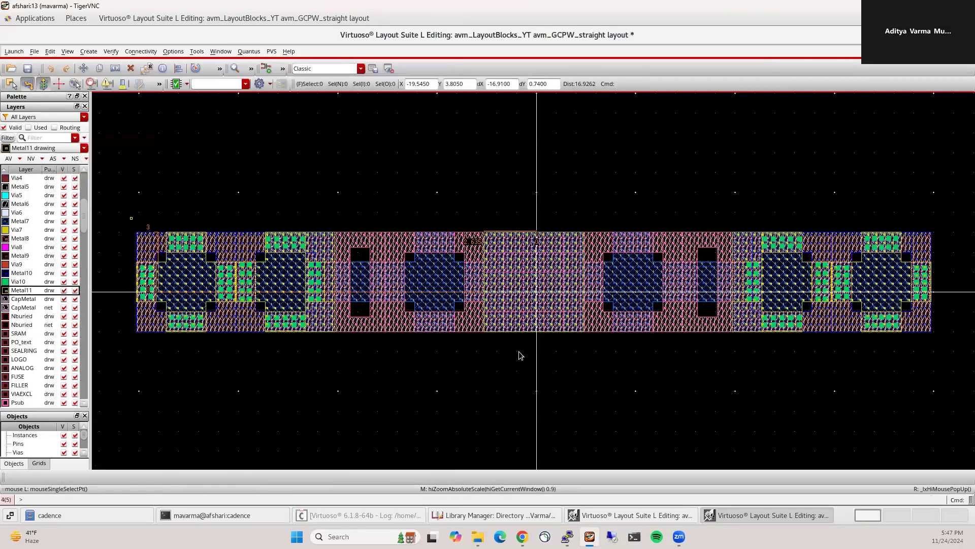
{"action": "key", "text": "ctrl+a"}
{"action": "key", "text": "m"}
{"action": "left_click", "coordinate": [519, 373]}
{"action": "left_click", "coordinate": [495, 84]}
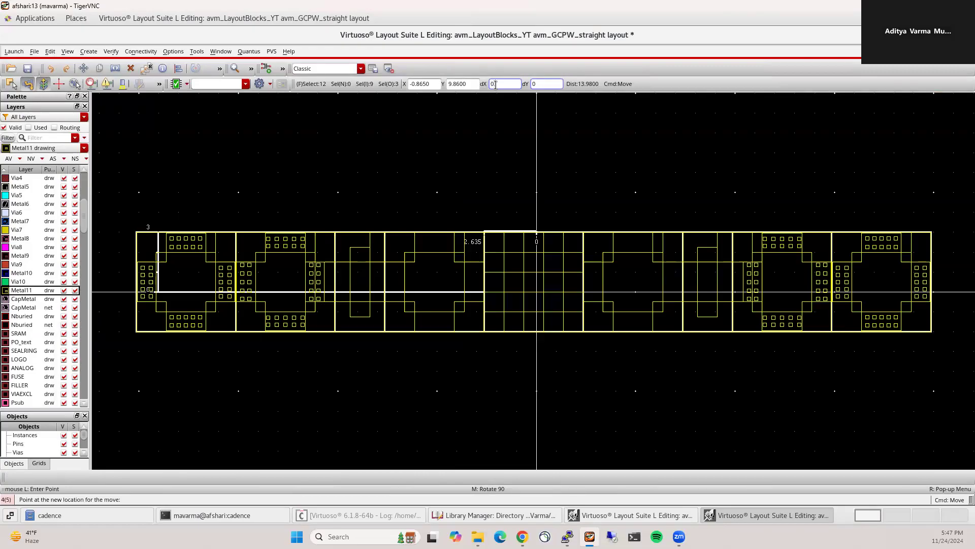
{"action": "type", "text": "-5.1"}
{"action": "key", "text": "Return"}
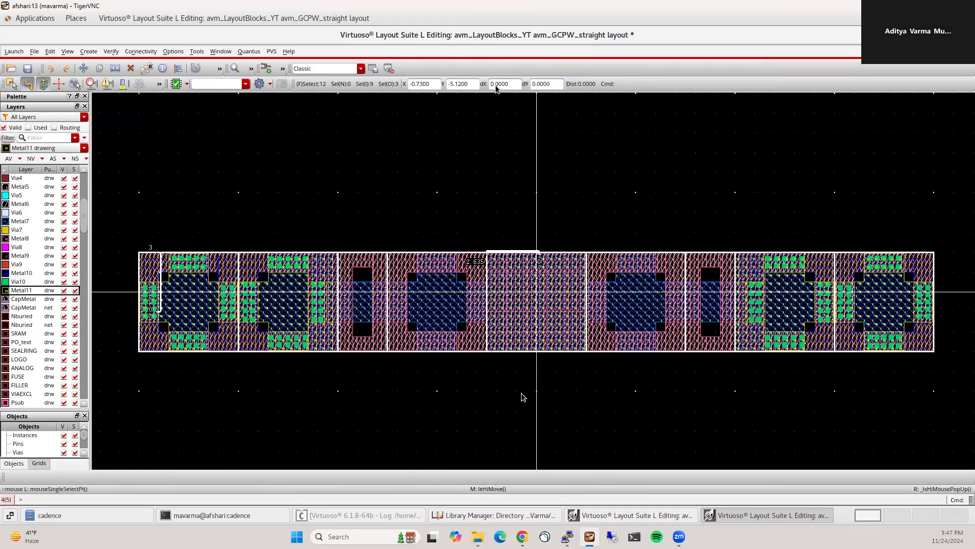
Step: Measure with a ruler from the vertical axis, just above the centre block, to the block's left edge
{"action": "left_click", "coordinate": [473, 209]}
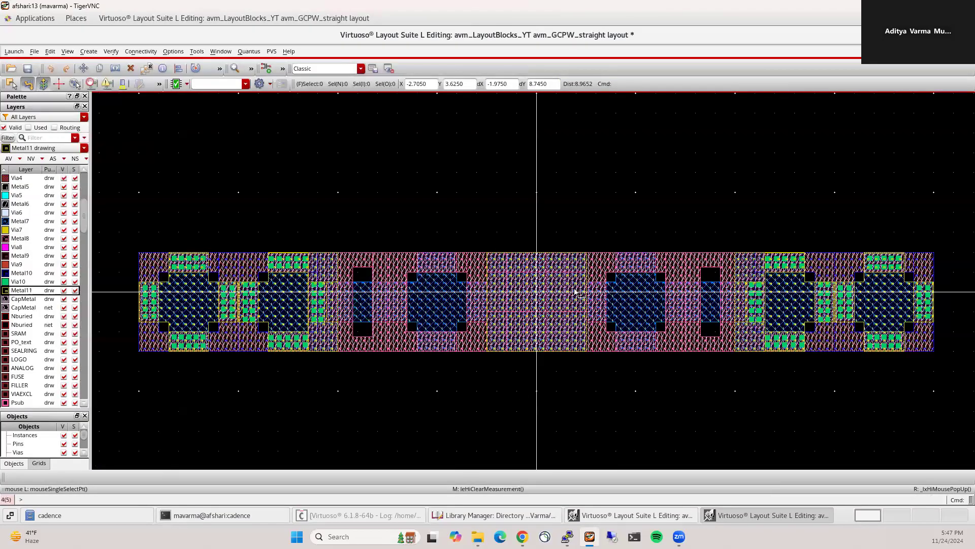
{"action": "scroll", "coordinate": [575, 292], "scroll_direction": "up", "scroll_amount": 4}
{"action": "key", "text": "k"}
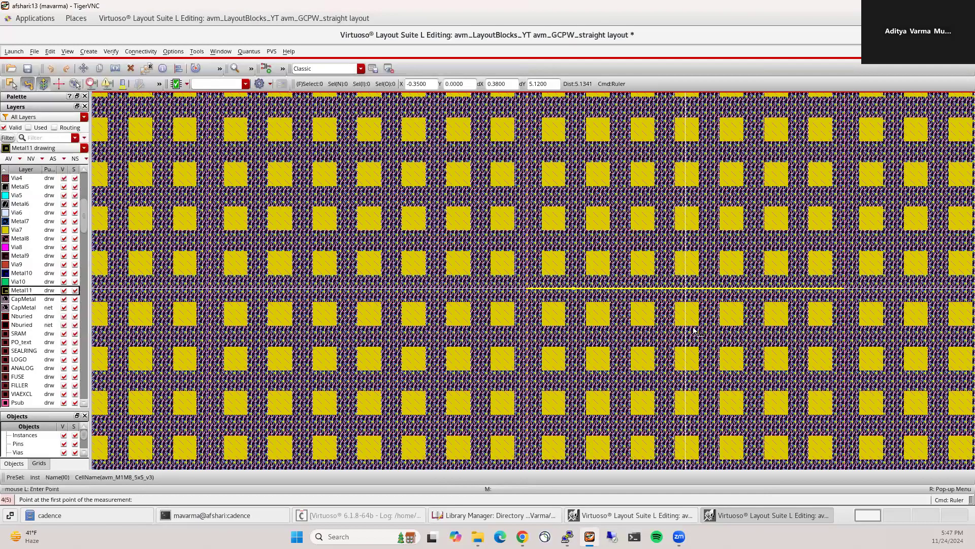
{"action": "scroll", "coordinate": [708, 370], "scroll_direction": "down", "scroll_amount": 5}
{"action": "scroll", "coordinate": [716, 349], "scroll_direction": "up", "scroll_amount": 4}
{"action": "left_click", "coordinate": [726, 329]}
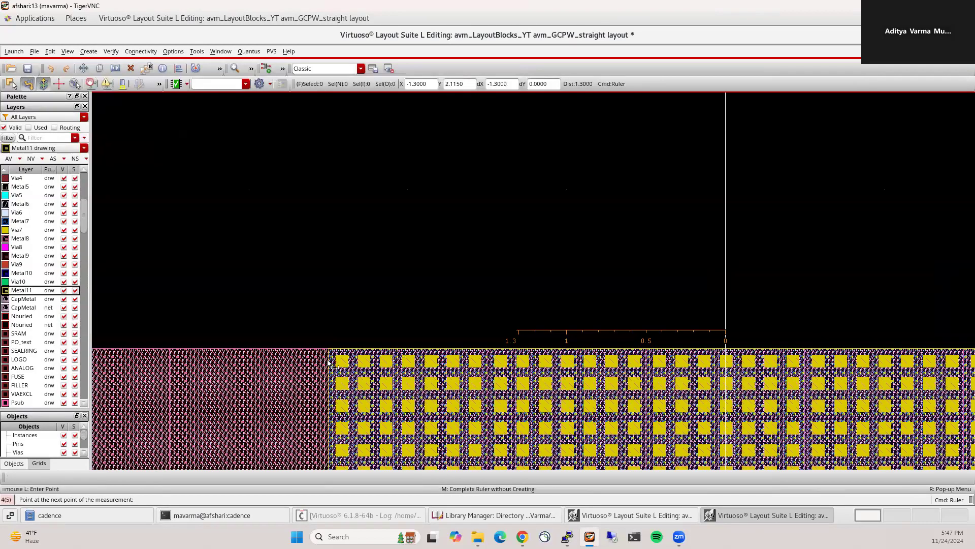
{"action": "scroll", "coordinate": [334, 339], "scroll_direction": "up", "scroll_amount": 3}
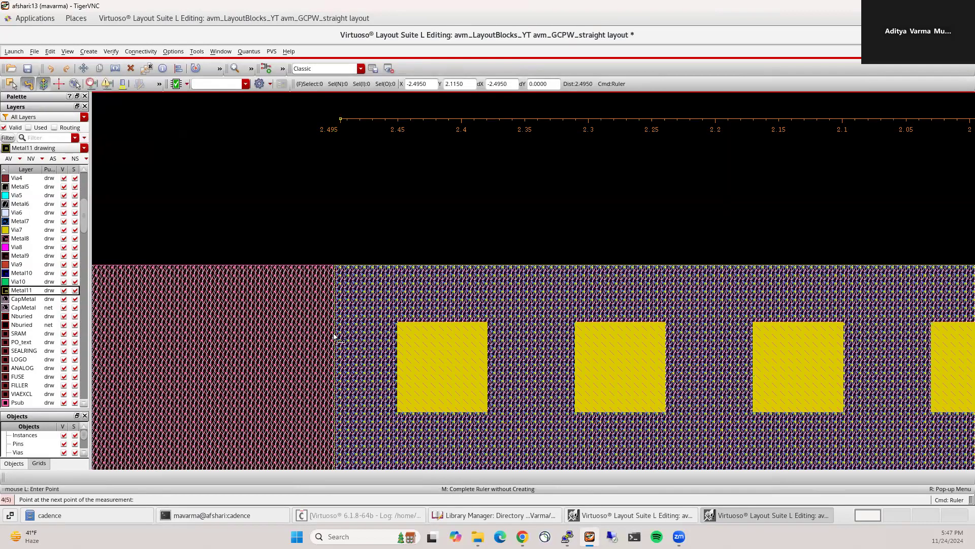
{"action": "scroll", "coordinate": [334, 340], "scroll_direction": "down", "scroll_amount": 1}
{"action": "scroll", "coordinate": [437, 262], "scroll_direction": "down", "scroll_amount": 3}
{"action": "key", "text": "Escape"}
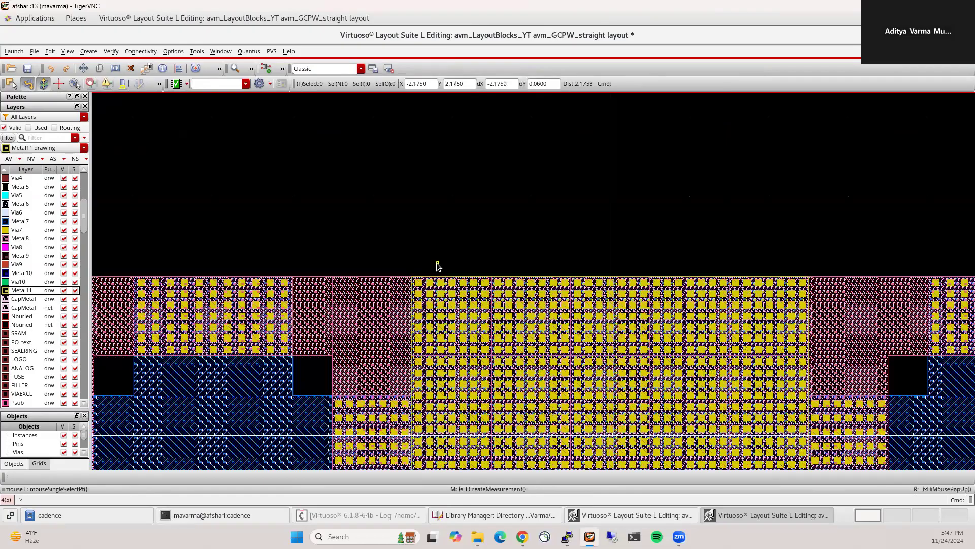
Step: Start a ruler at the row's upper edge to check its vertical distance from the horizontal axis
{"action": "key", "text": "k"}
{"action": "left_click", "coordinate": [384, 278]}
{"action": "scroll", "coordinate": [385, 279], "scroll_direction": "down", "scroll_amount": 2}
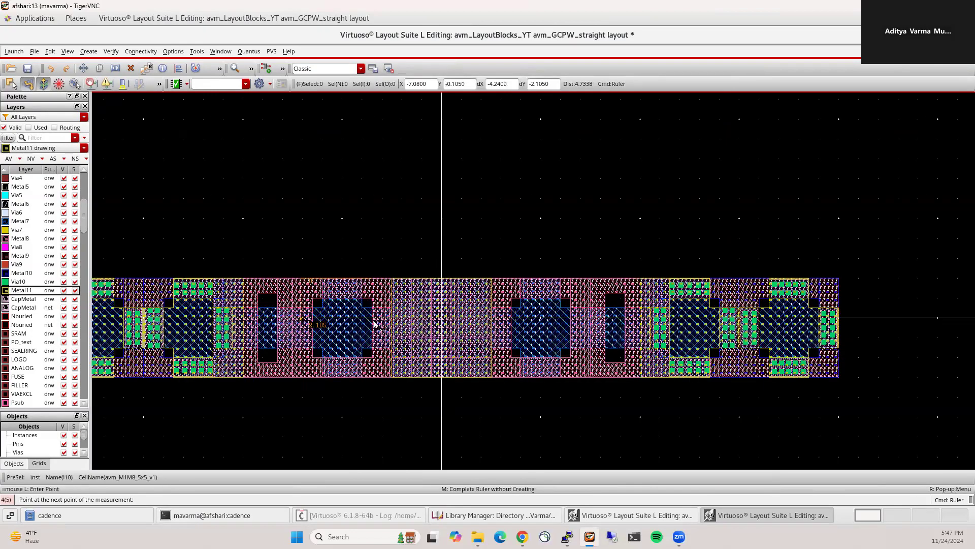
{"action": "key", "text": "Escape"}
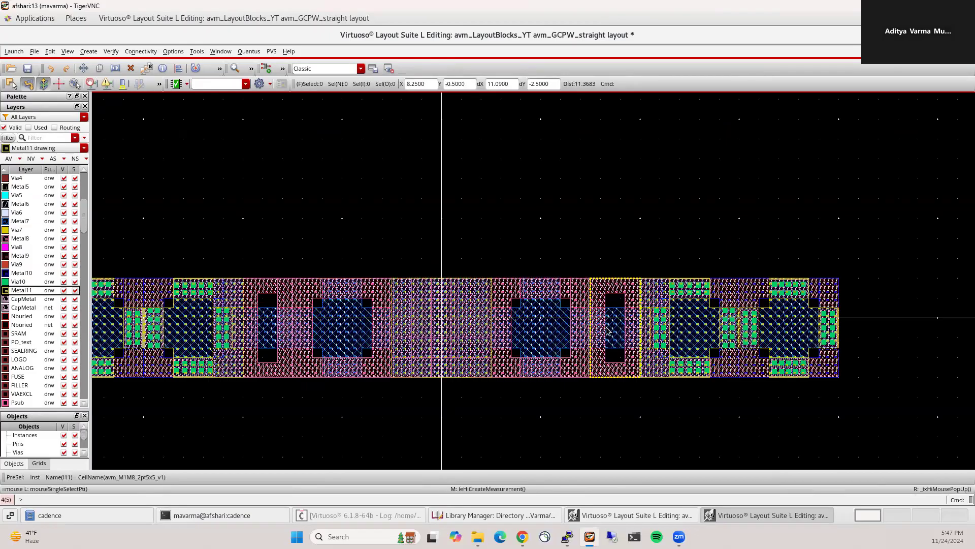
Step: Move the entire row in avm_GCPW_straight by an offset of 0 in X and 0.5 in Y
{"action": "scroll", "coordinate": [607, 328], "scroll_direction": "up", "scroll_amount": 1}
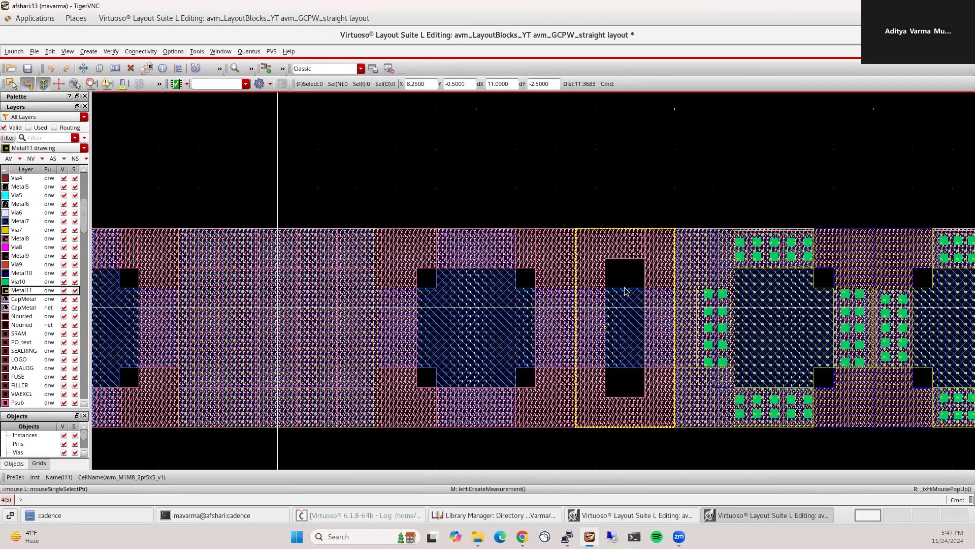
{"action": "key", "text": "f"}
{"action": "key", "text": "ctrl+a"}
{"action": "key", "text": "m"}
{"action": "left_click", "coordinate": [601, 368]}
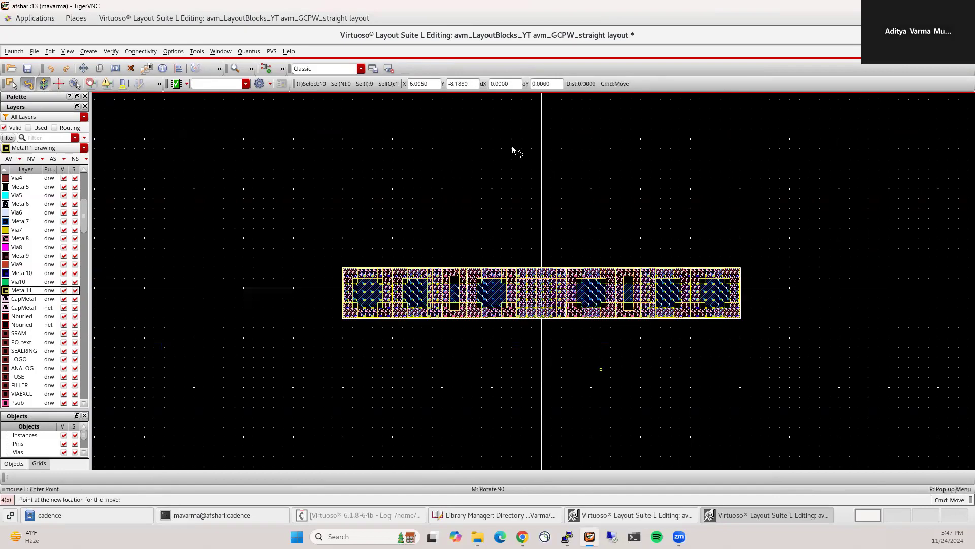
{"action": "double_click", "coordinate": [503, 84]}
{"action": "type", "text": "0"}
{"action": "key", "text": "Tab"}
{"action": "type", "text": "0"}
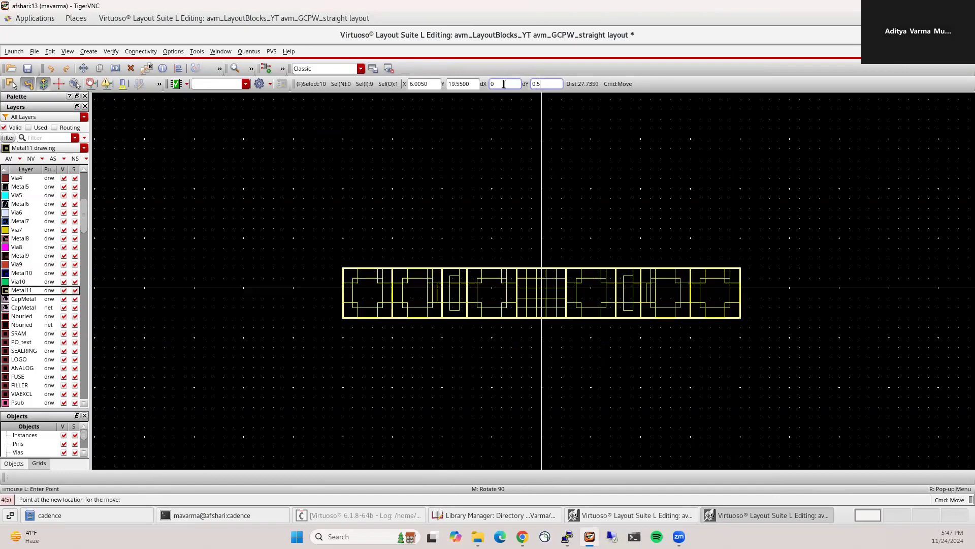
{"action": "key", "text": "Return"}
{"action": "scroll", "coordinate": [549, 294], "scroll_direction": "up", "scroll_amount": 1}
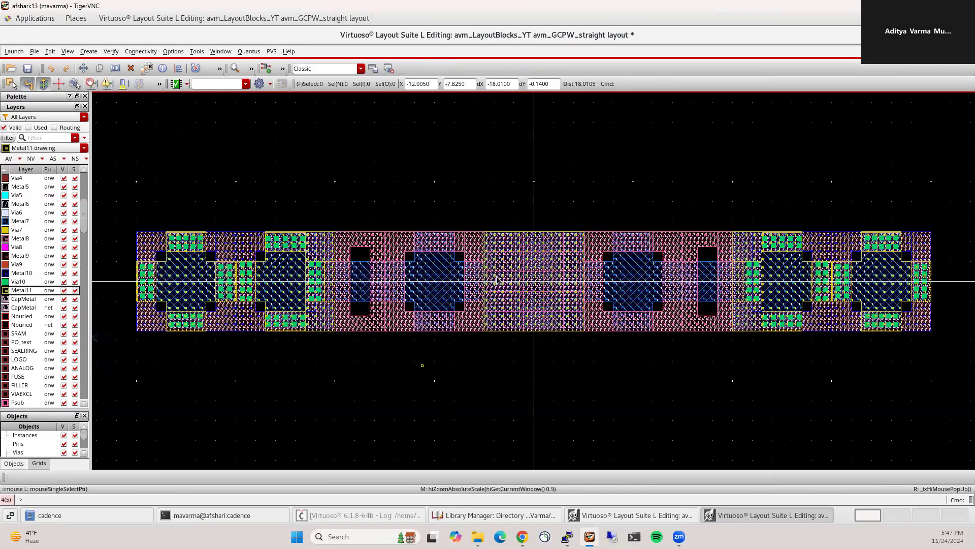
{"action": "scroll", "coordinate": [491, 290], "scroll_direction": "up", "scroll_amount": 1}
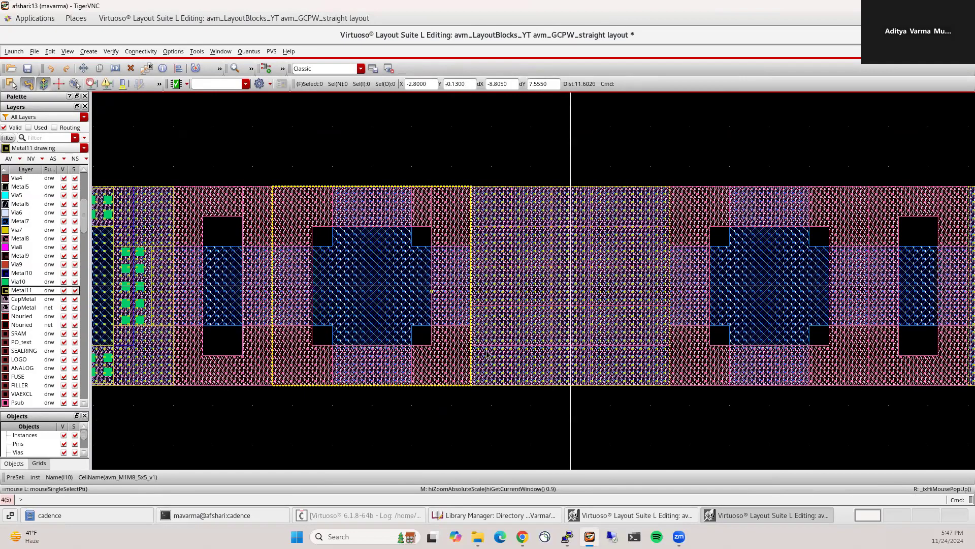
Step: Save the avm_GCPW_straight layout and close its editing window
{"action": "left_click", "coordinate": [27, 68]}
{"action": "key", "text": "f"}
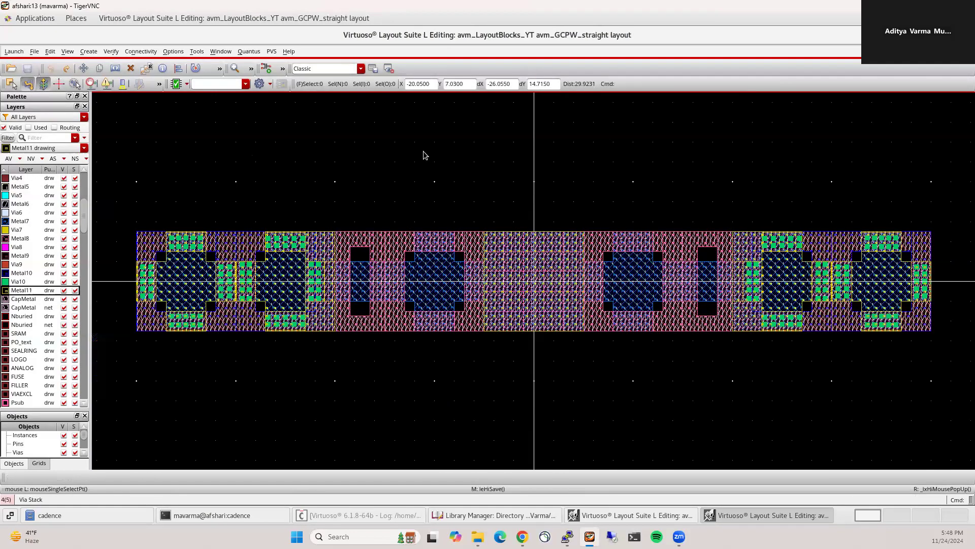
{"action": "key", "text": "ctrl+w"}
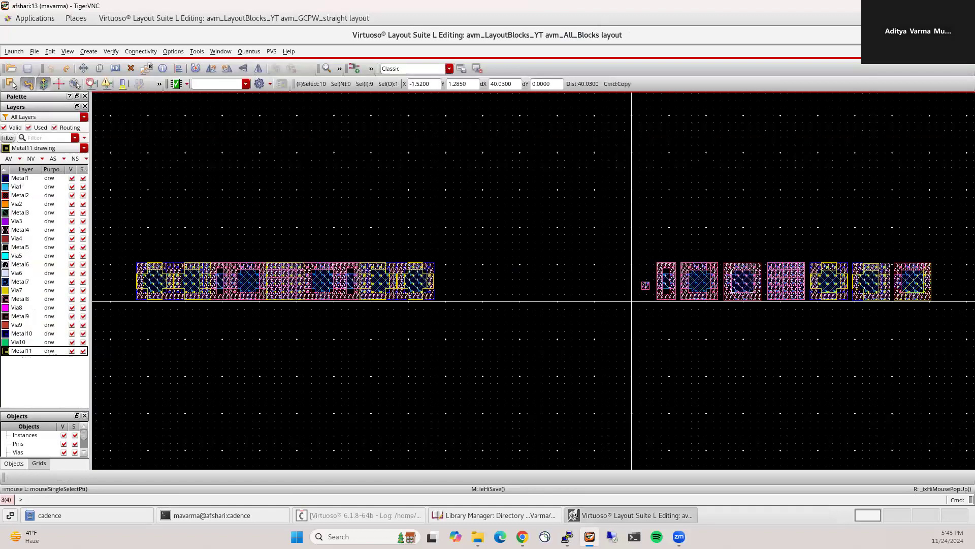
Step: Delete the assembled row of blocks from the avm_All_Blocks layout
{"action": "left_click_drag", "start_coordinate": [121, 241], "coordinate": [490, 347]}
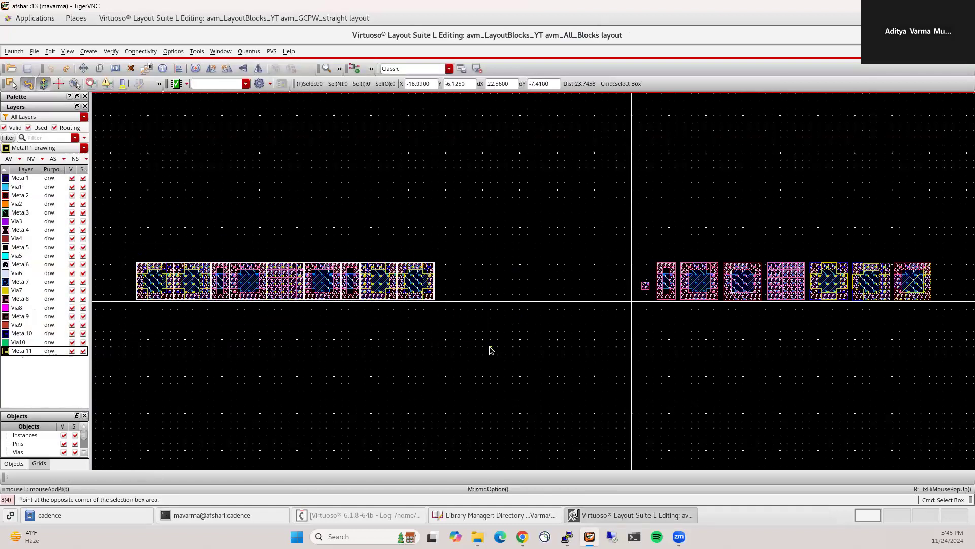
{"action": "key", "text": "Delete"}
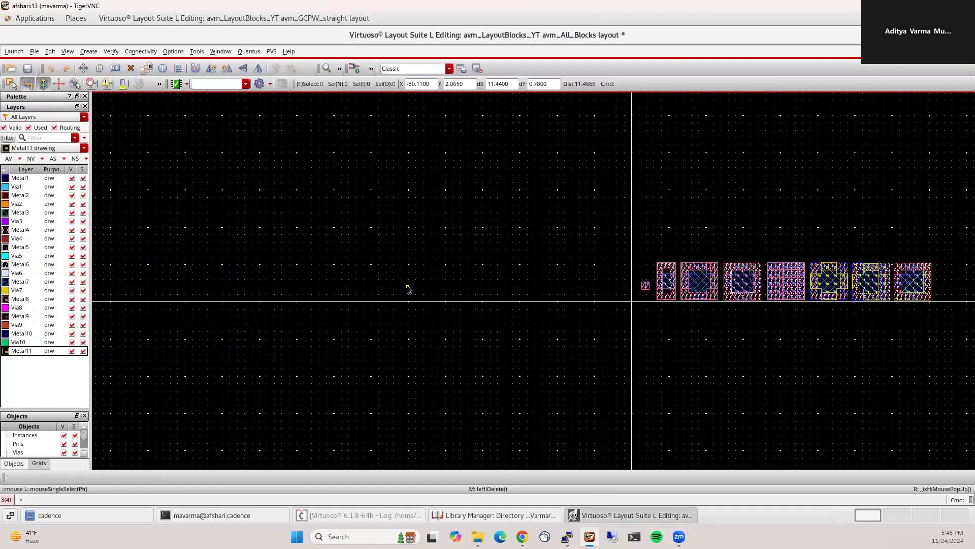
Step: Set up an instance of the avm_GCPW_straight layout as a mosaic with 1 row and 10 columns
{"action": "key", "text": "i"}
{"action": "left_click", "coordinate": [342, 95]}
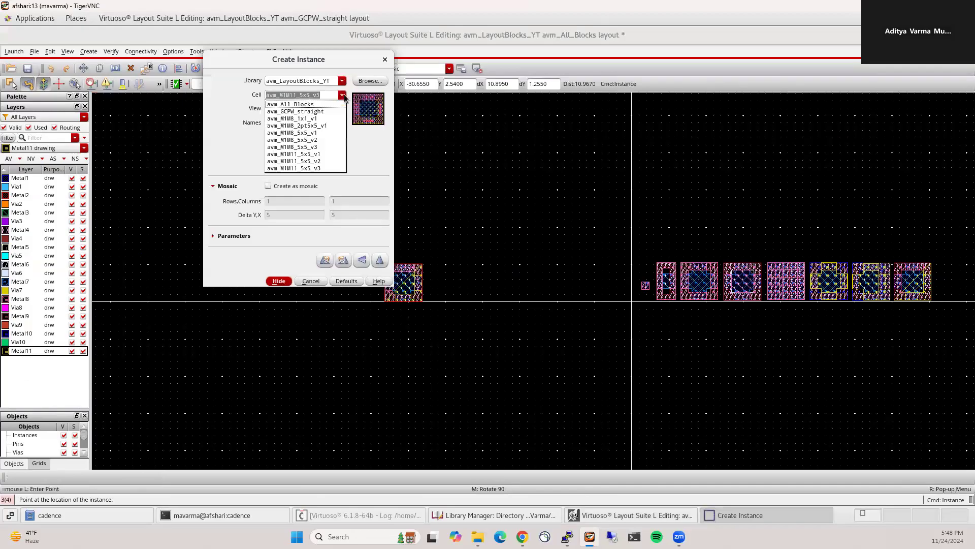
{"action": "left_click", "coordinate": [327, 114]}
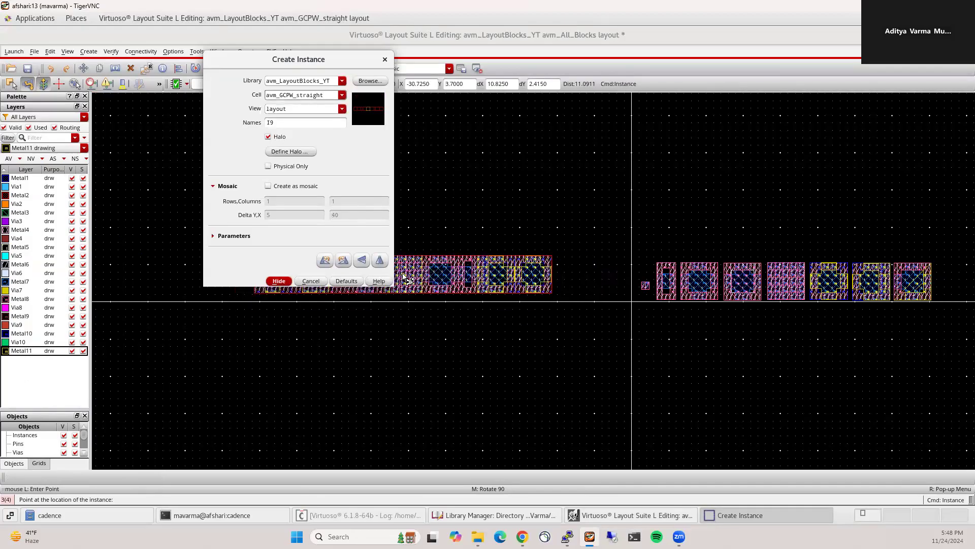
{"action": "left_click_drag", "start_coordinate": [278, 60], "coordinate": [159, 52]}
{"action": "left_click", "coordinate": [150, 179]}
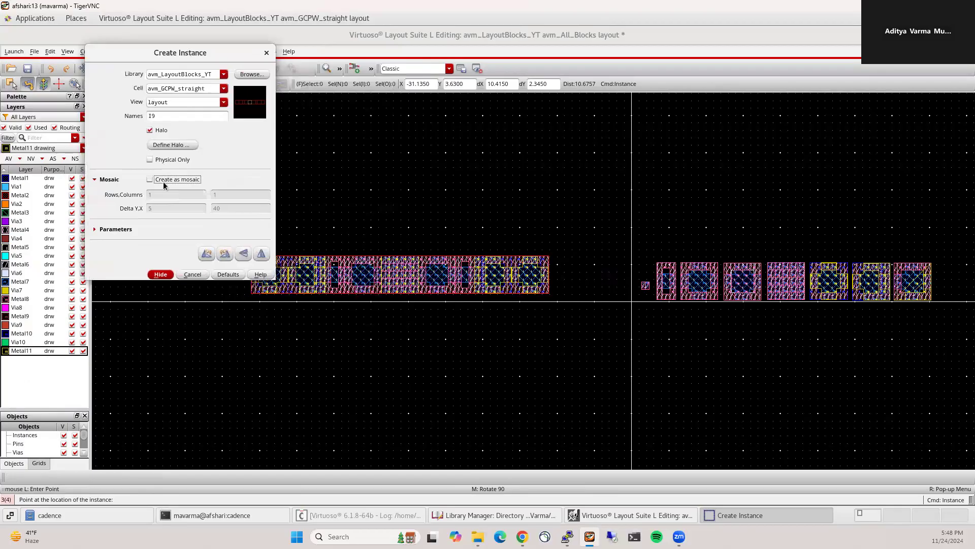
{"action": "left_click", "coordinate": [229, 194]}
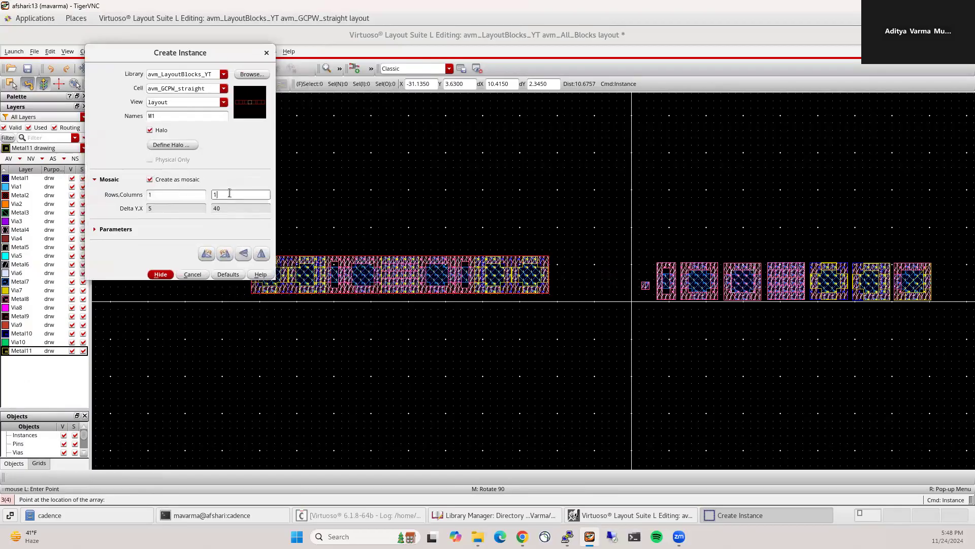
{"action": "left_click", "coordinate": [160, 274]}
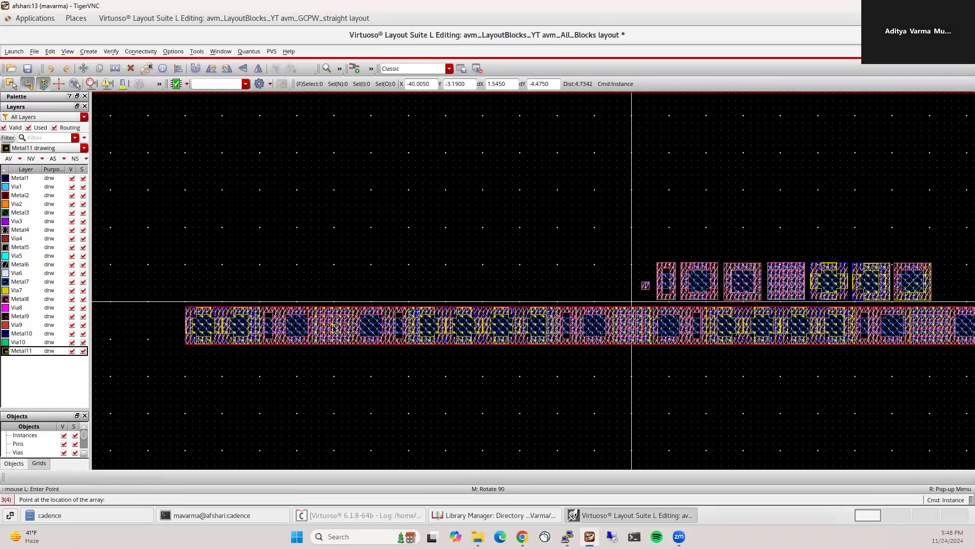
Step: Change the mosaic to 10 rows and 1 column and place it in the empty area beside the individual blocks
{"action": "key", "text": "F3"}
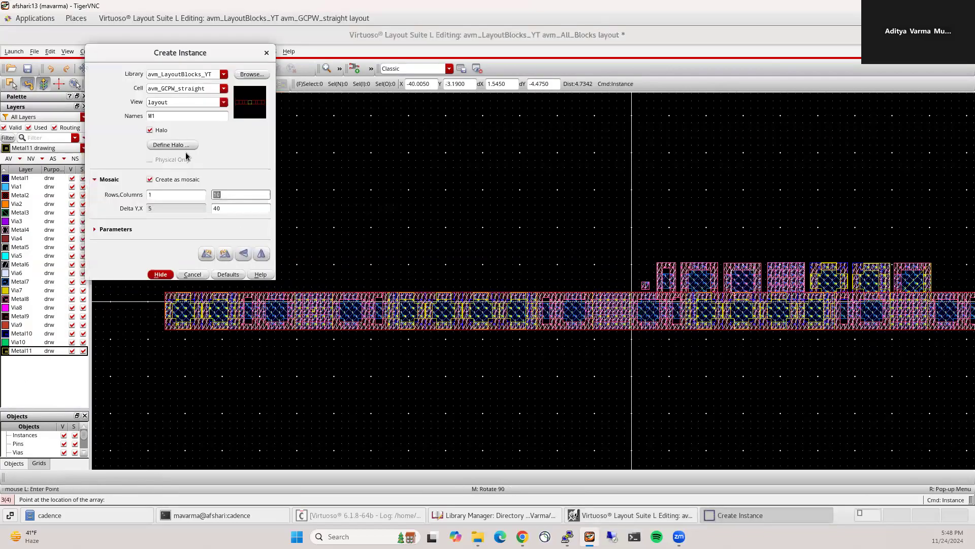
{"action": "type", "text": "1"}
{"action": "left_click", "coordinate": [173, 196]}
{"action": "type", "text": "0"}
{"action": "key", "text": "Tab"}
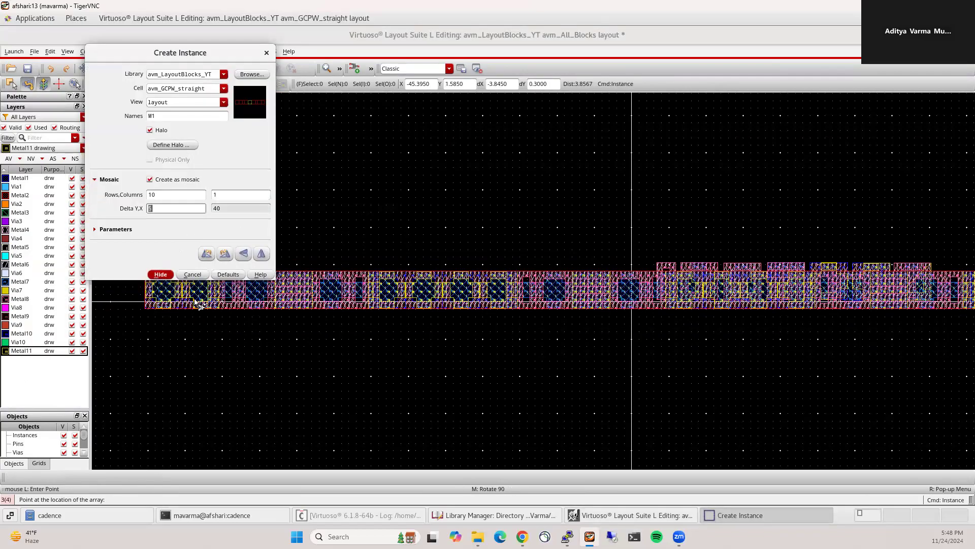
{"action": "left_click", "coordinate": [162, 275]}
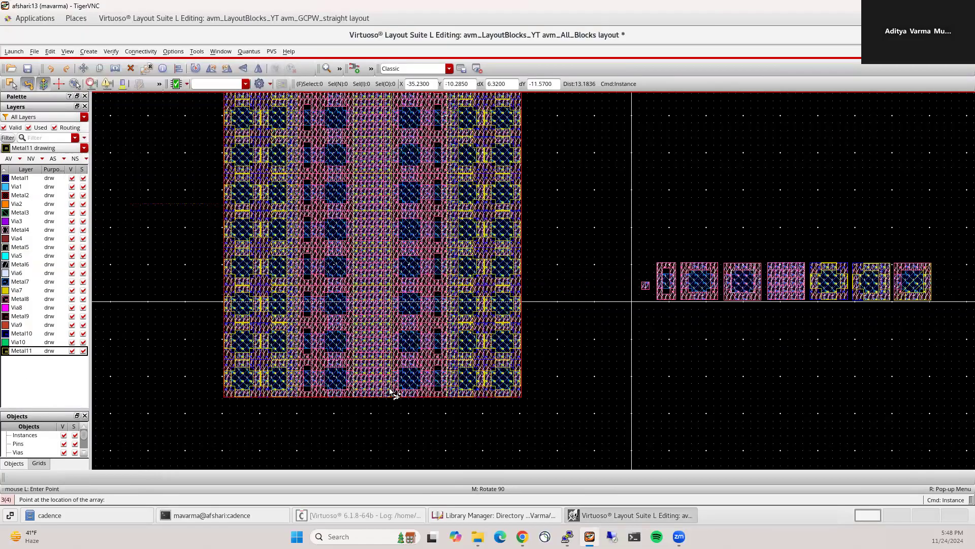
{"action": "left_click", "coordinate": [358, 419]}
{"action": "key", "text": "Escape"}
{"action": "scroll", "coordinate": [357, 416], "scroll_direction": "down", "scroll_amount": 1}
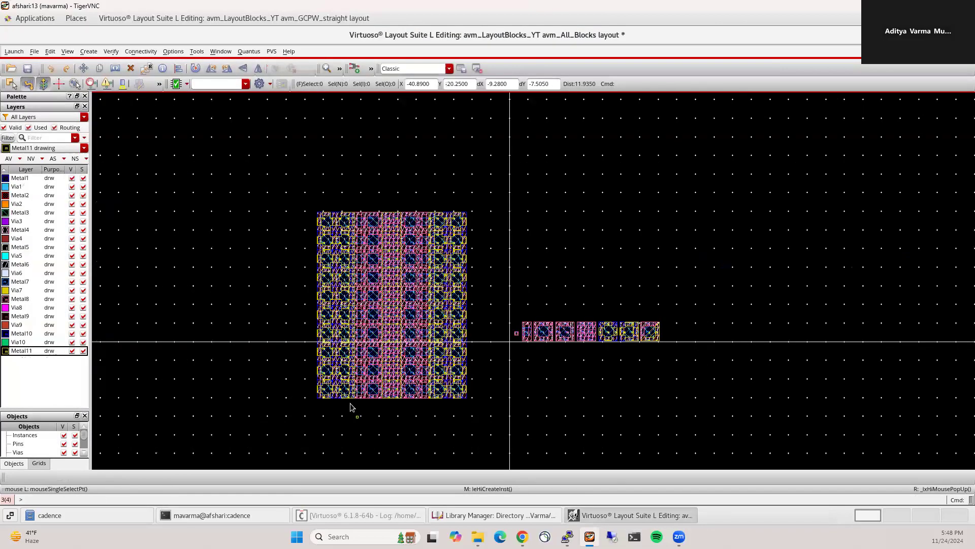
Step: Show only the Metal11 layer and view the signal line and ground strips of the mosaic
{"action": "scroll", "coordinate": [355, 404], "scroll_direction": "up", "scroll_amount": 1}
{"action": "middle_click_drag", "start_coordinate": [393, 242], "coordinate": [418, 310]}
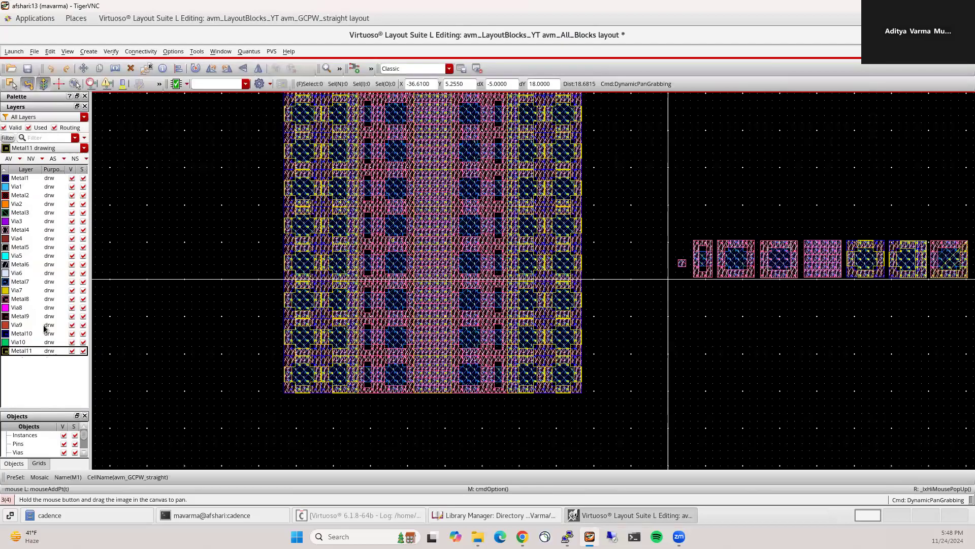
{"action": "left_click", "coordinate": [30, 158]}
{"action": "scroll", "coordinate": [359, 358], "scroll_direction": "down", "scroll_amount": 1}
{"action": "scroll", "coordinate": [346, 311], "scroll_direction": "up", "scroll_amount": 1}
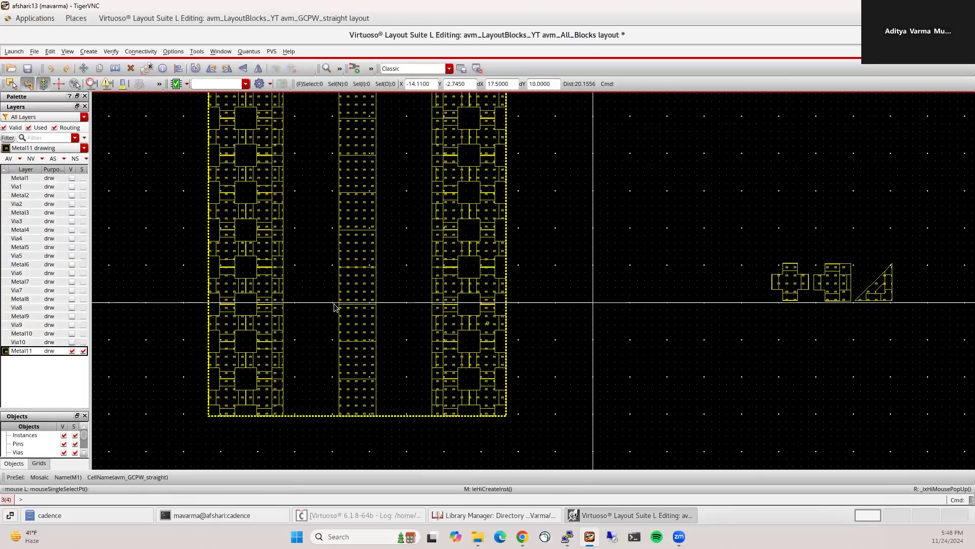
{"action": "middle_click_drag", "start_coordinate": [356, 344], "coordinate": [354, 359]}
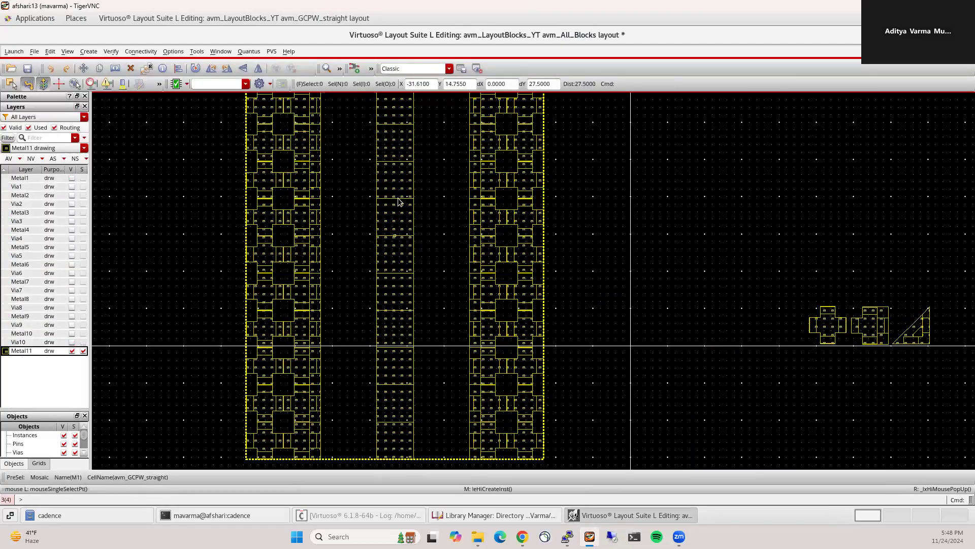
Step: Measure on Metal11 from the edge of a ground-strip opening across to the strip's edge facing the signal line
{"action": "scroll", "coordinate": [305, 184], "scroll_direction": "up", "scroll_amount": 3}
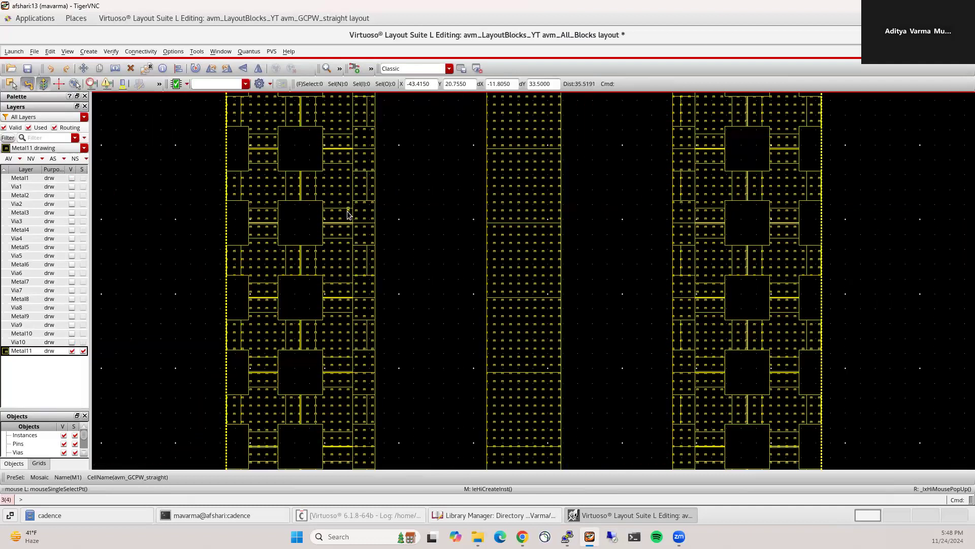
{"action": "scroll", "coordinate": [350, 214], "scroll_direction": "up", "scroll_amount": 4}
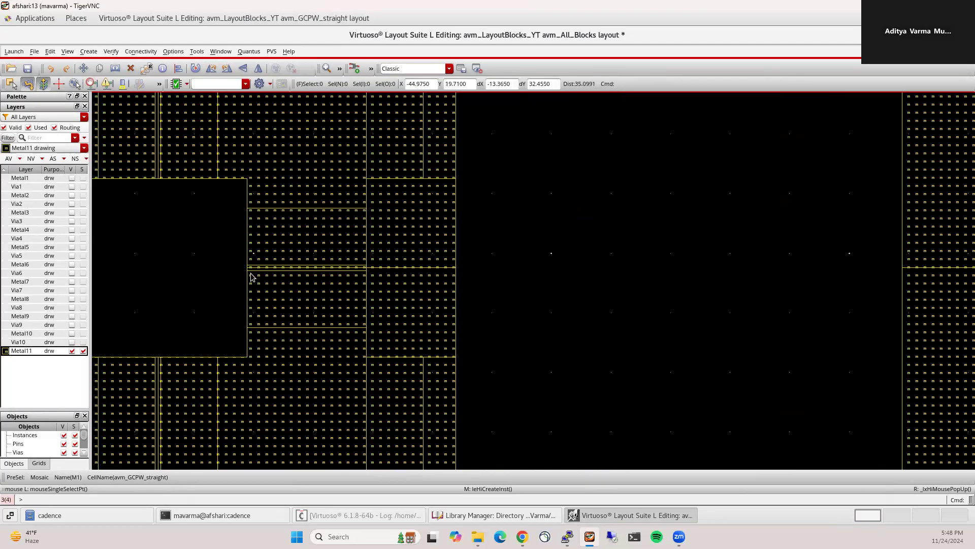
{"action": "key", "text": "k"}
{"action": "left_click", "coordinate": [247, 222]}
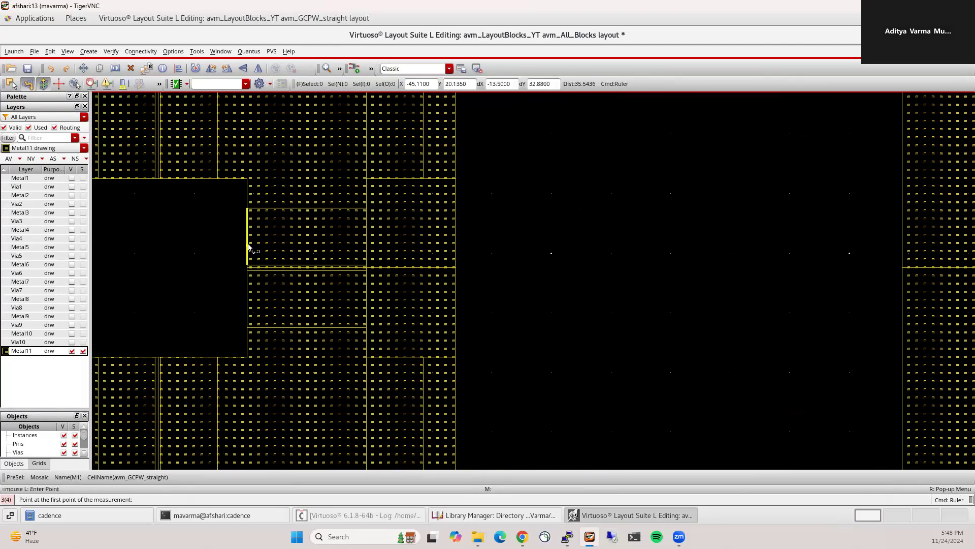
{"action": "key", "text": "Escape"}
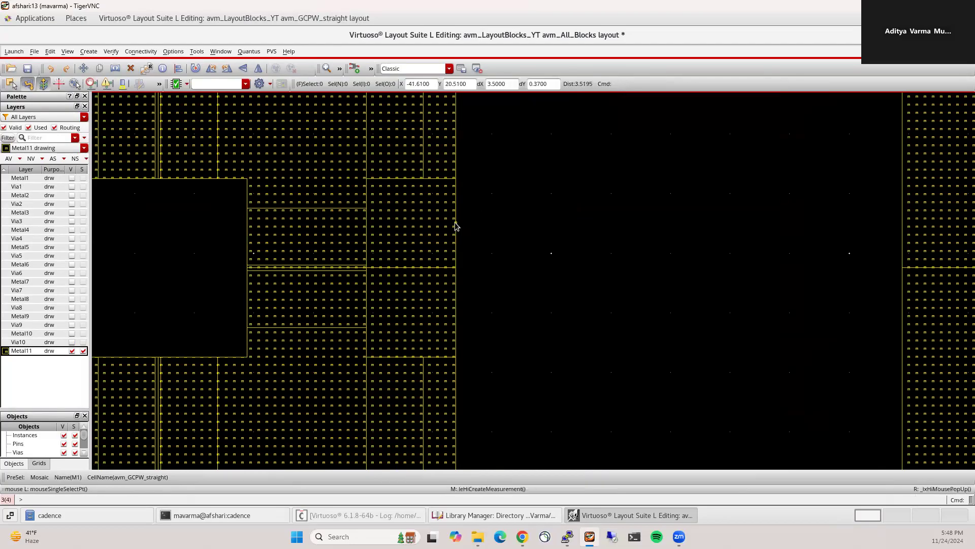
{"action": "scroll", "coordinate": [362, 197], "scroll_direction": "down", "scroll_amount": 2}
{"action": "scroll", "coordinate": [362, 197], "scroll_direction": "down", "scroll_amount": 3}
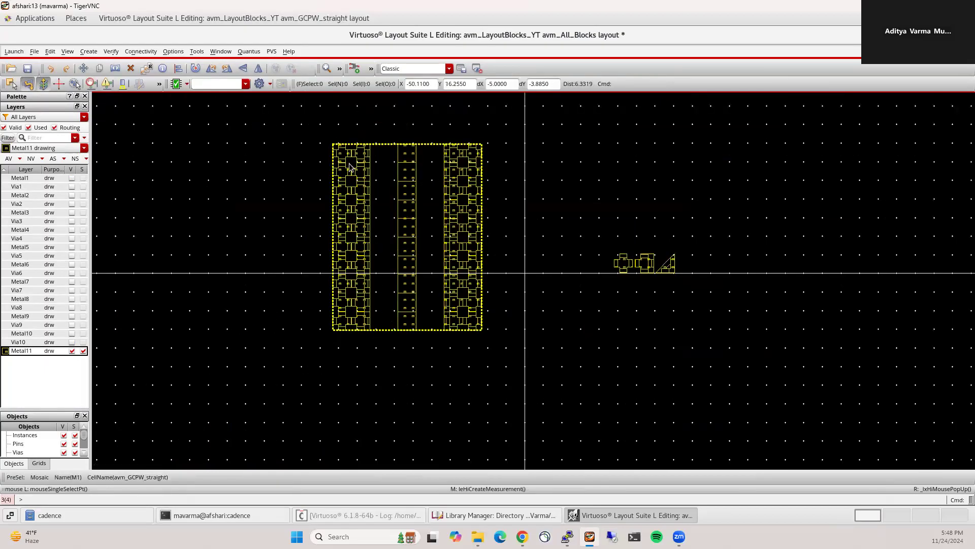
{"action": "scroll", "coordinate": [350, 167], "scroll_direction": "up", "scroll_amount": 2}
{"action": "scroll", "coordinate": [222, 163], "scroll_direction": "down", "scroll_amount": 2}
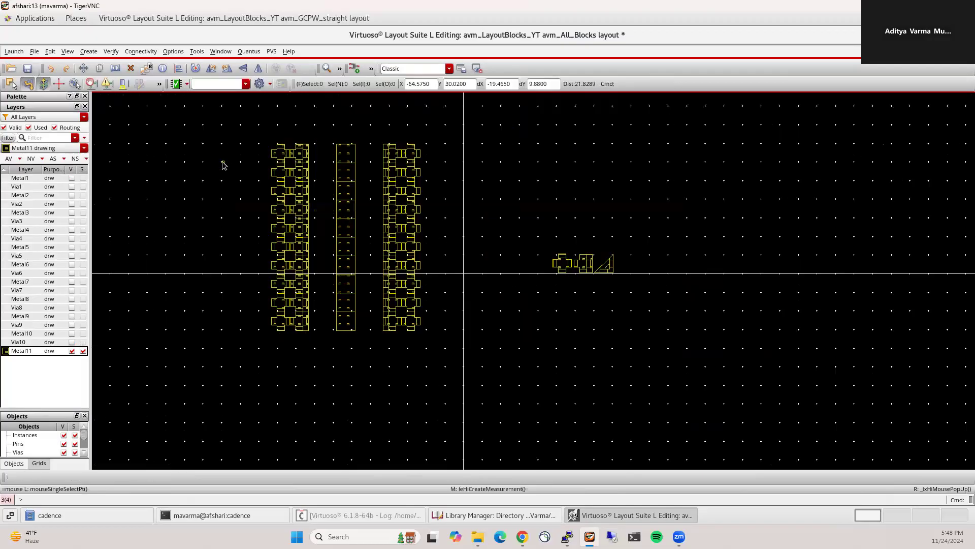
{"action": "scroll", "coordinate": [279, 200], "scroll_direction": "up", "scroll_amount": 2}
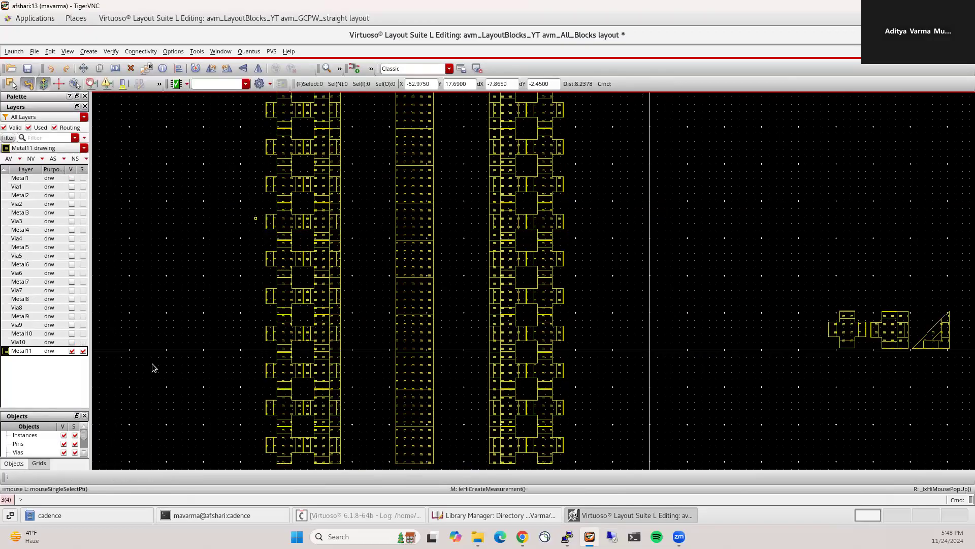
Step: View the mosaic's Metal10, Metal9 and Metal8 layers one at a time with the other layers hidden
{"action": "left_click", "coordinate": [71, 333]}
{"action": "left_click", "coordinate": [71, 350]}
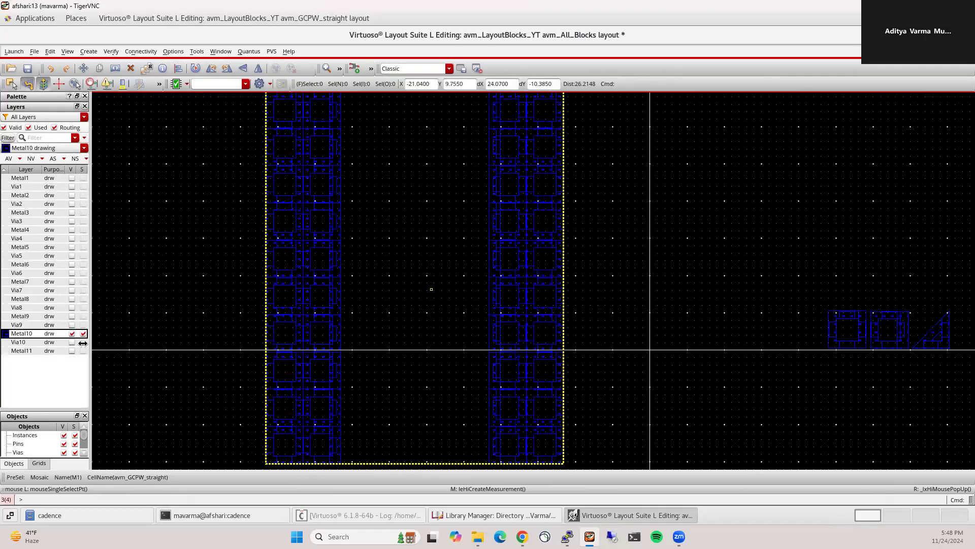
{"action": "left_click", "coordinate": [71, 316]}
{"action": "left_click", "coordinate": [72, 333]}
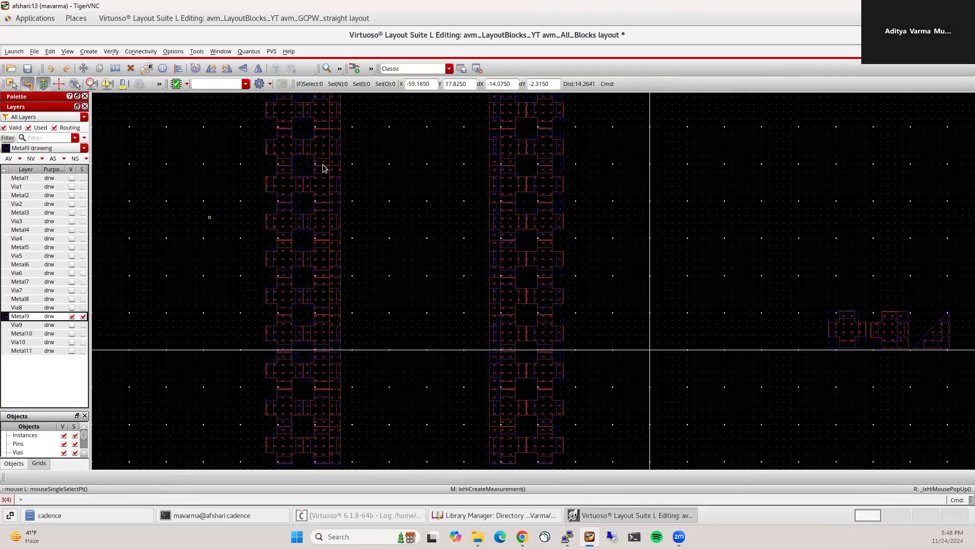
{"action": "left_click", "coordinate": [71, 298]}
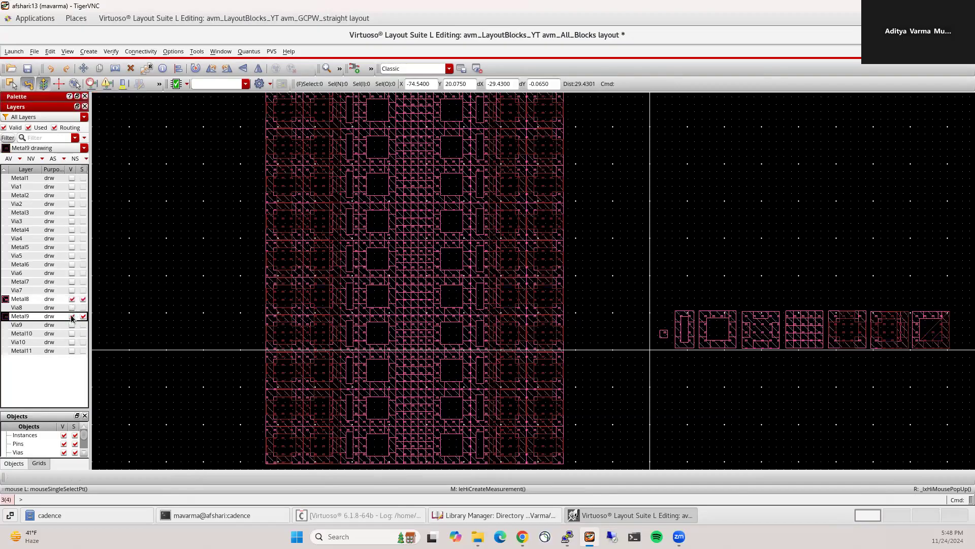
{"action": "left_click", "coordinate": [72, 316]}
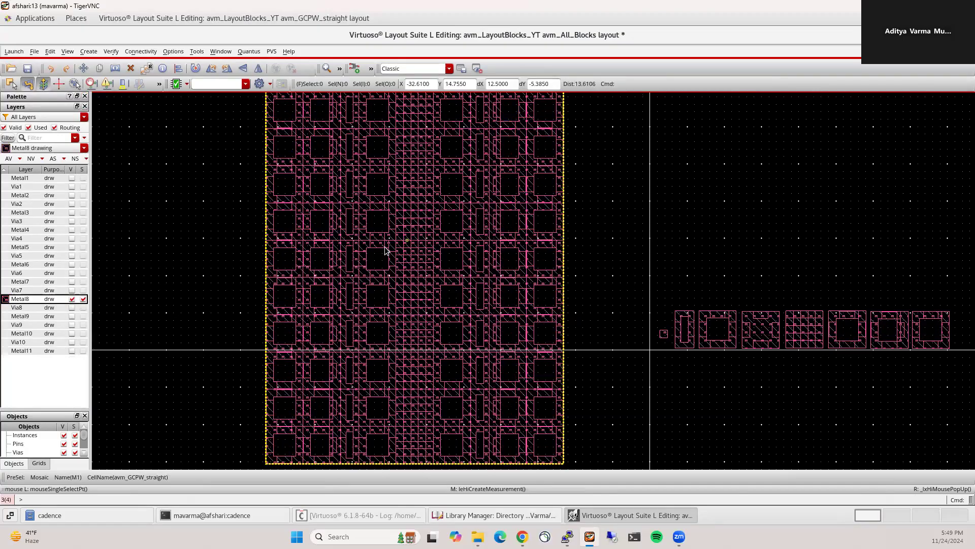
{"action": "scroll", "coordinate": [386, 249], "scroll_direction": "up", "scroll_amount": 1, "text": "ctrl"}
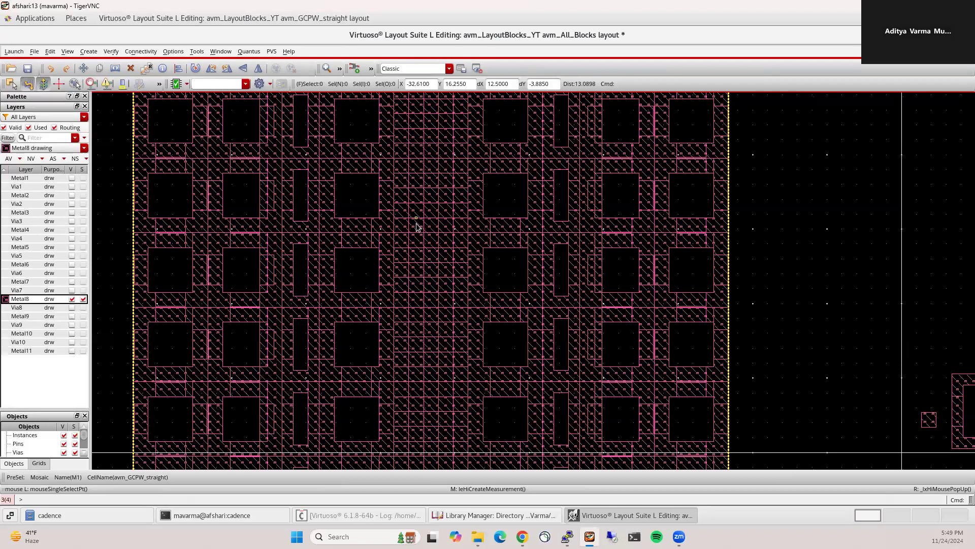
{"action": "mouse_move", "coordinate": [401, 226]}
{"action": "middle_mouse_down"}
{"action": "mouse_move", "coordinate": [421, 240]}
{"action": "mouse_move", "coordinate": [403, 228]}
{"action": "middle_mouse_up"}
Step: Show Metal11 together with Metal8 and examine the signal line over the layer beneath it
{"action": "left_click", "coordinate": [72, 350]}
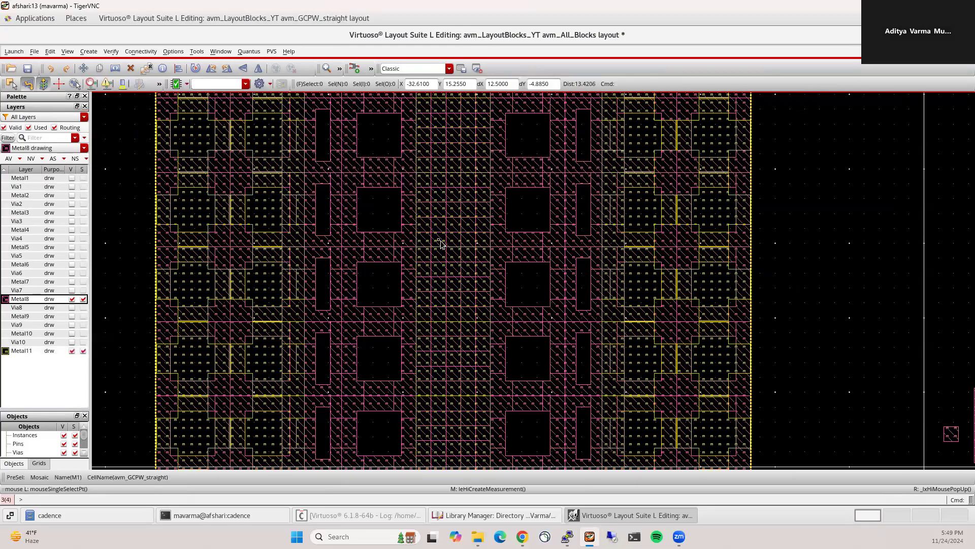
{"action": "scroll", "coordinate": [439, 240], "scroll_direction": "up", "scroll_amount": 1, "text": "ctrl"}
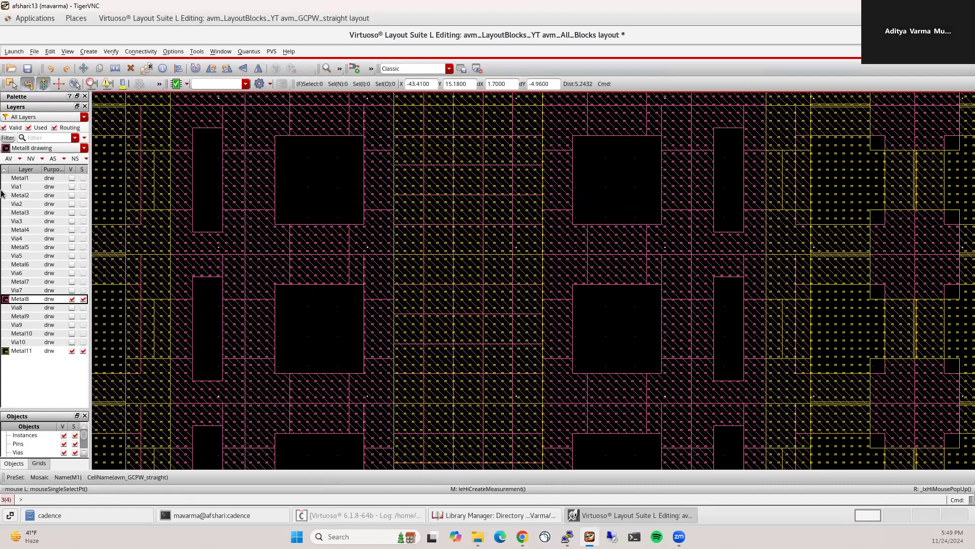
{"action": "scroll", "coordinate": [555, 288], "scroll_direction": "down", "scroll_amount": 1, "text": "ctrl"}
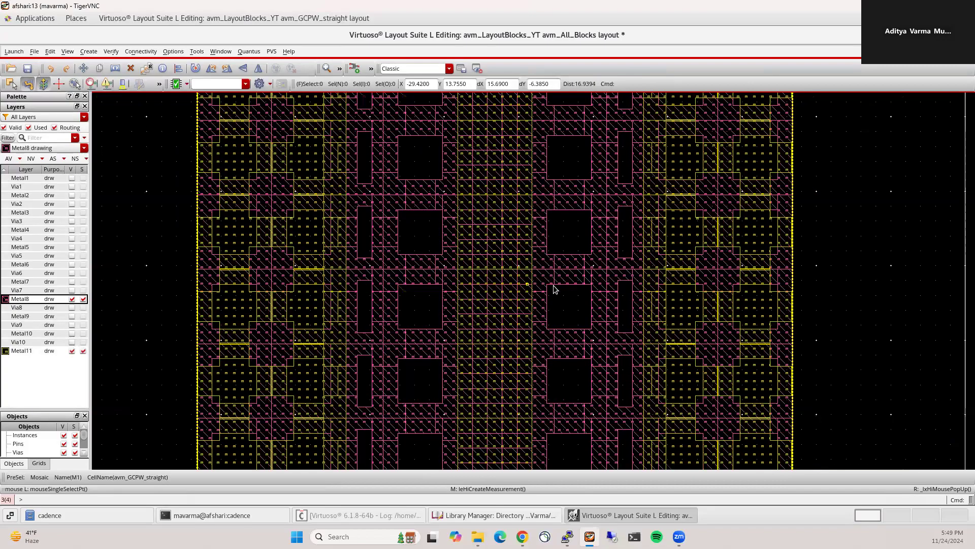
{"action": "scroll", "coordinate": [457, 279], "scroll_direction": "left", "scroll_amount": 1}
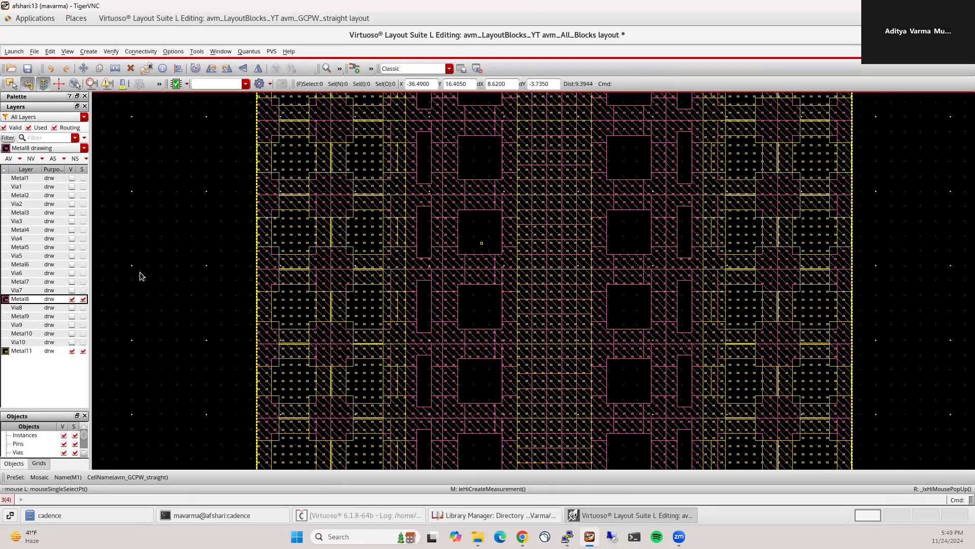
Step: Step through Metal7 down to Metal2 one at a time with Metal11 visible, and make all layers visible again
{"action": "left_click", "coordinate": [72, 282]}
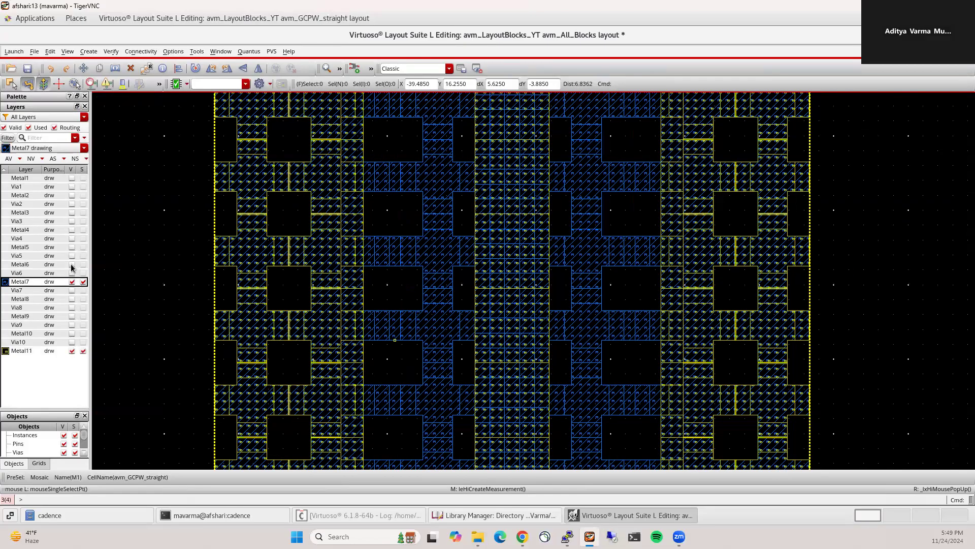
{"action": "left_click", "coordinate": [72, 265]}
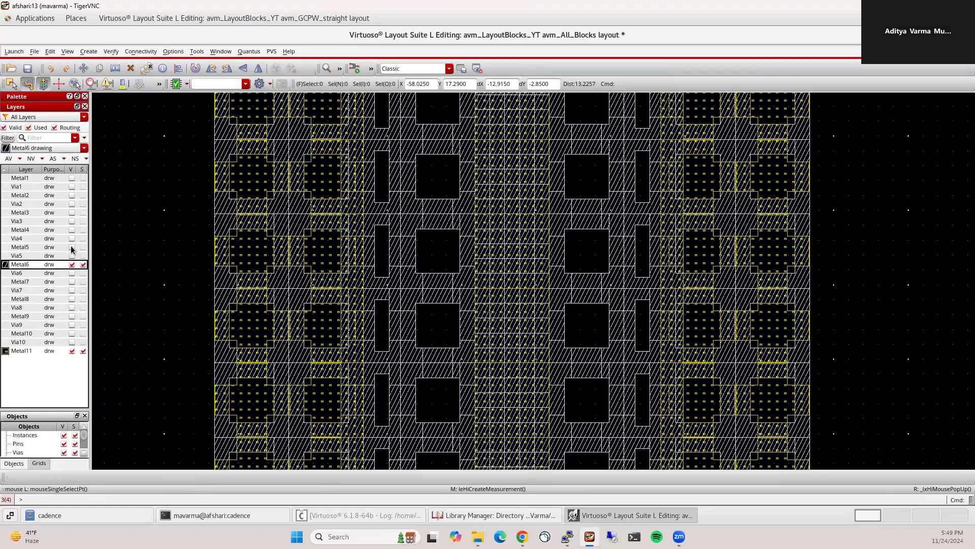
{"action": "left_click", "coordinate": [71, 247]}
{"action": "scroll", "coordinate": [383, 257], "scroll_direction": "down", "scroll_amount": 2, "text": "ctrl"}
{"action": "left_click", "coordinate": [72, 230]}
{"action": "scroll", "coordinate": [458, 230], "scroll_direction": "up", "scroll_amount": 2, "text": "ctrl"}
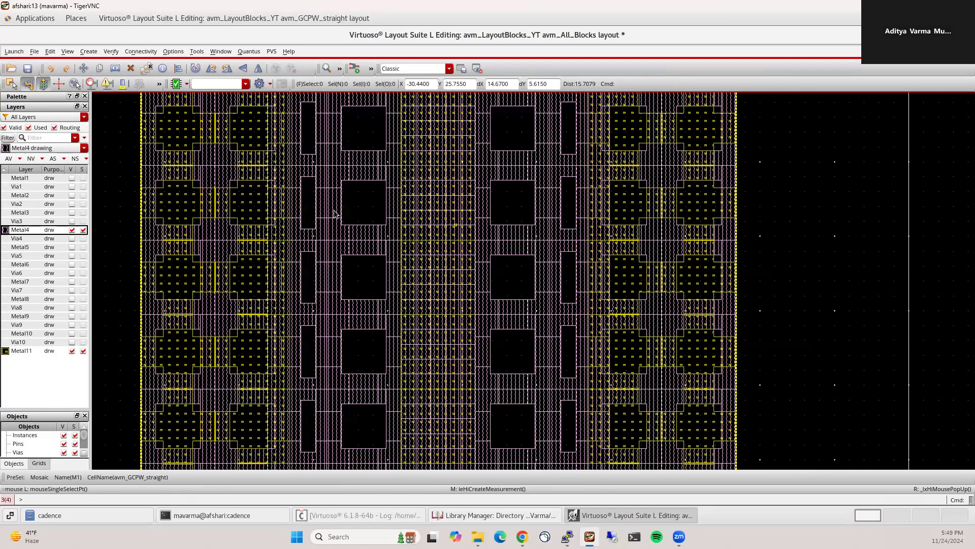
{"action": "left_click", "coordinate": [72, 227]}
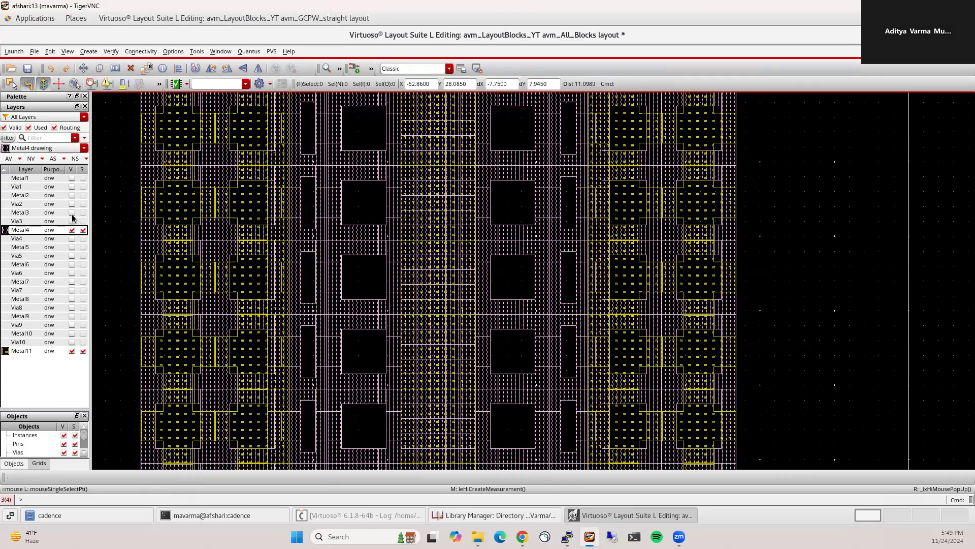
{"action": "left_click", "coordinate": [71, 213]}
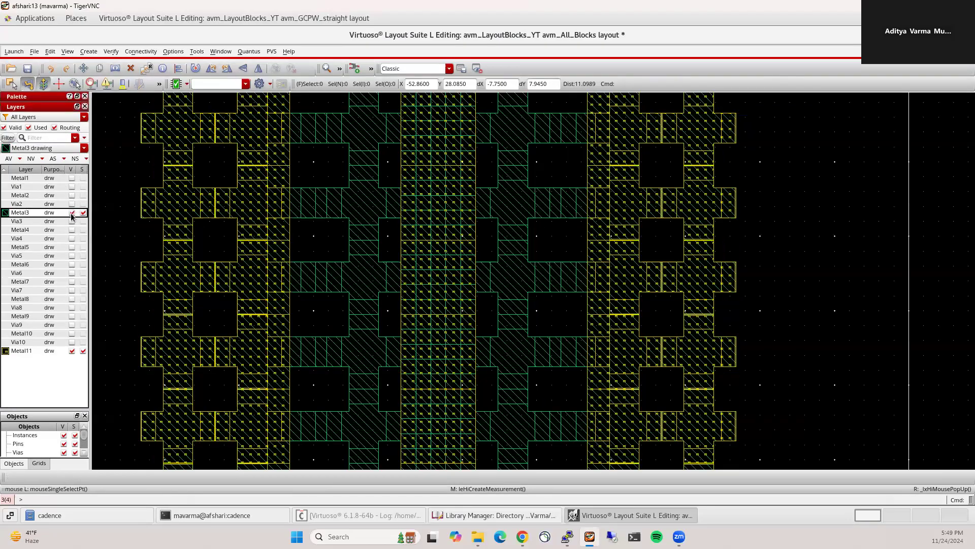
{"action": "left_click", "coordinate": [71, 196]}
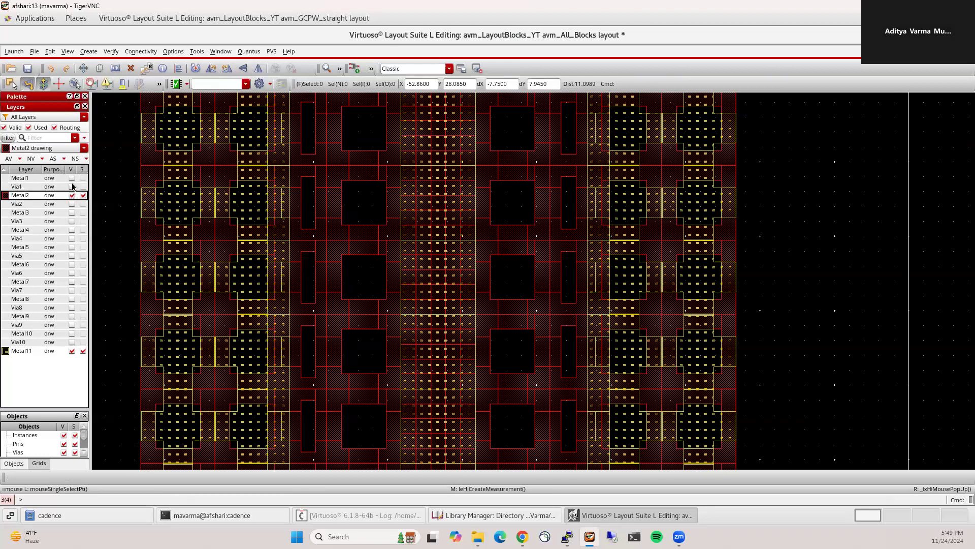
{"action": "left_click", "coordinate": [15, 177]}
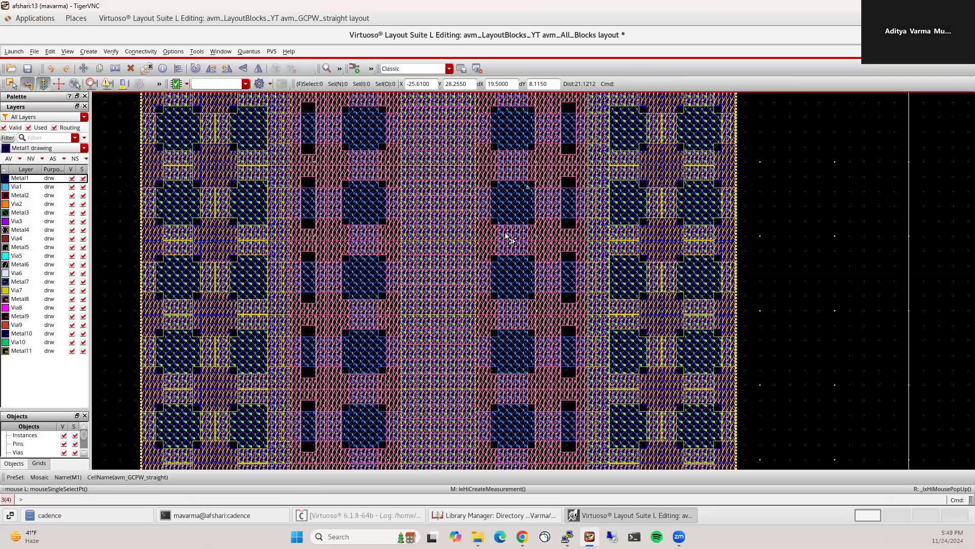
{"action": "key", "text": "f"}
Step: Place a single, non-mosaic instance of the GCPW_Line_HF layout from library avm_A04_Tlines_YT beside the ten-row mosaic
{"action": "key", "text": "i"}
{"action": "left_click", "coordinate": [224, 91]}
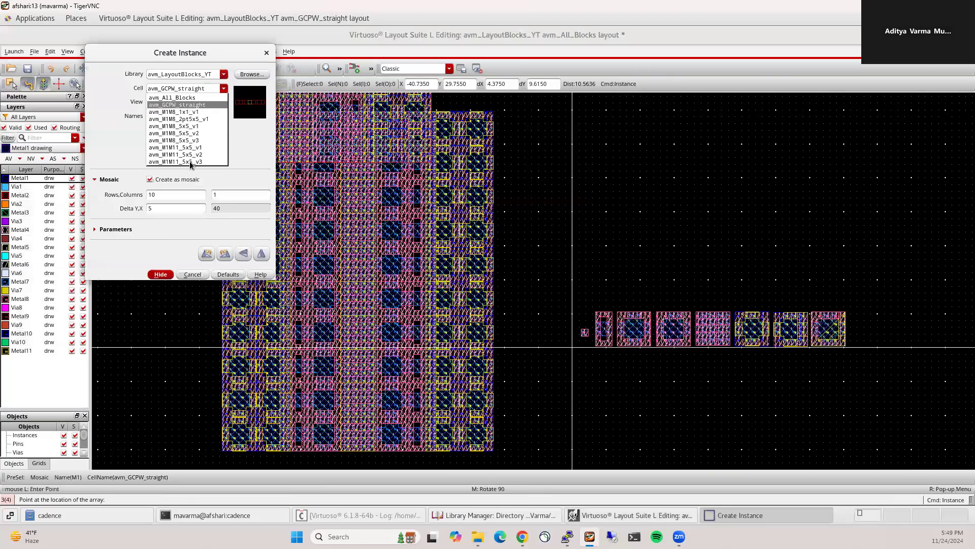
{"action": "left_click", "coordinate": [190, 162]}
{"action": "left_click", "coordinate": [224, 91]}
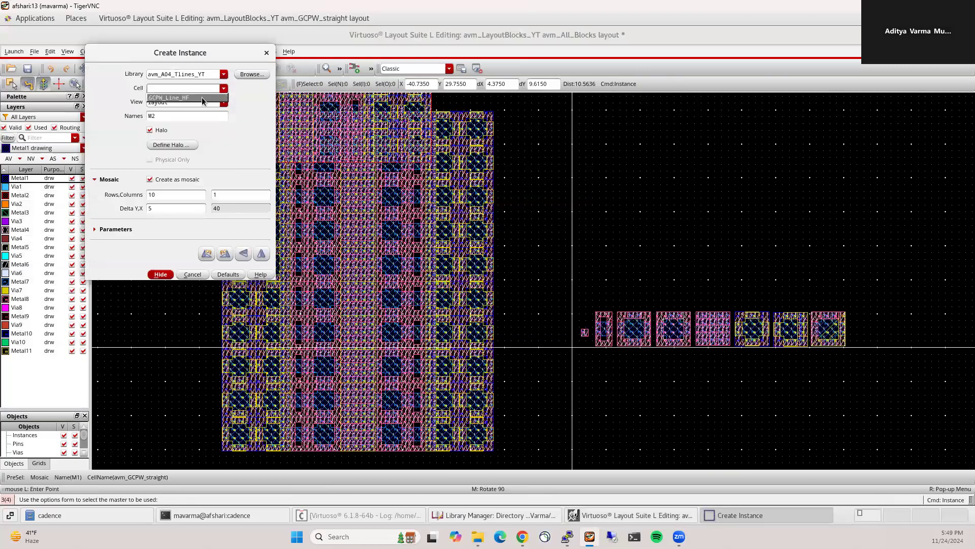
{"action": "left_click", "coordinate": [201, 96]}
{"action": "scroll", "coordinate": [620, 218], "scroll_direction": "down", "scroll_amount": 2}
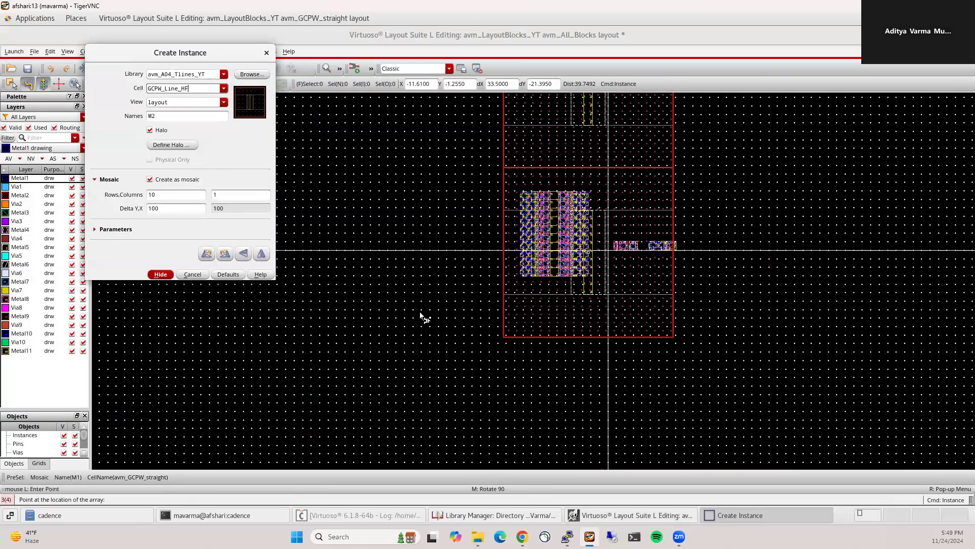
{"action": "left_click", "coordinate": [150, 180]}
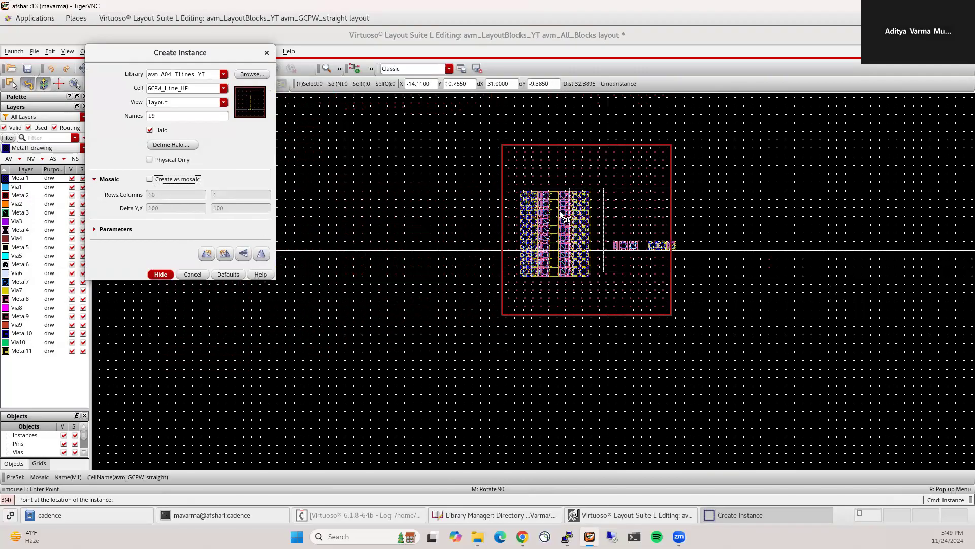
{"action": "scroll", "coordinate": [563, 216], "scroll_direction": "up", "scroll_amount": 2}
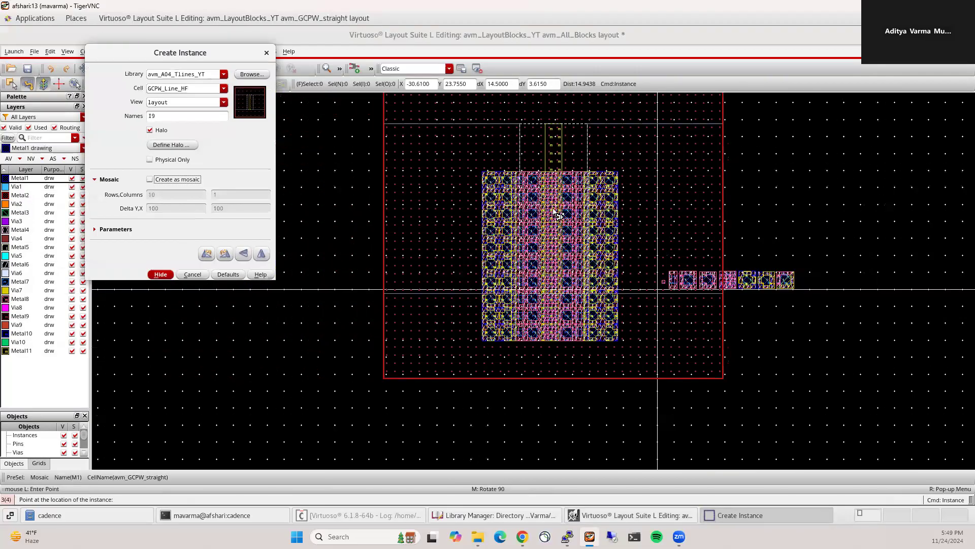
{"action": "left_click", "coordinate": [434, 290]}
{"action": "key", "text": "Escape"}
Step: Align the GCPW_Line_HF instance's signal line with the lower end of the mosaic's signal line, and delete the instance
{"action": "key", "text": "a"}
{"action": "left_click", "coordinate": [425, 376]}
{"action": "scroll", "coordinate": [541, 342], "scroll_direction": "up", "scroll_amount": 3}
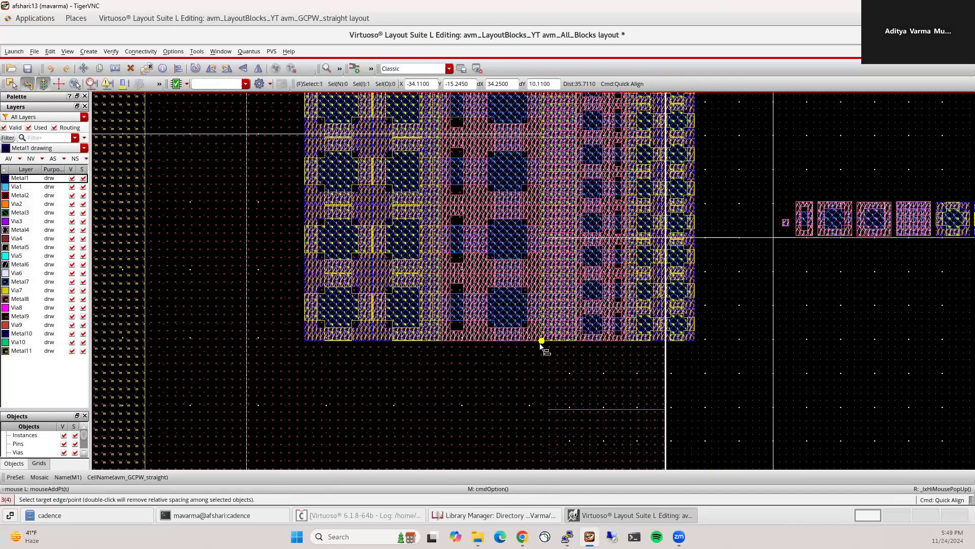
{"action": "left_click", "coordinate": [524, 377]}
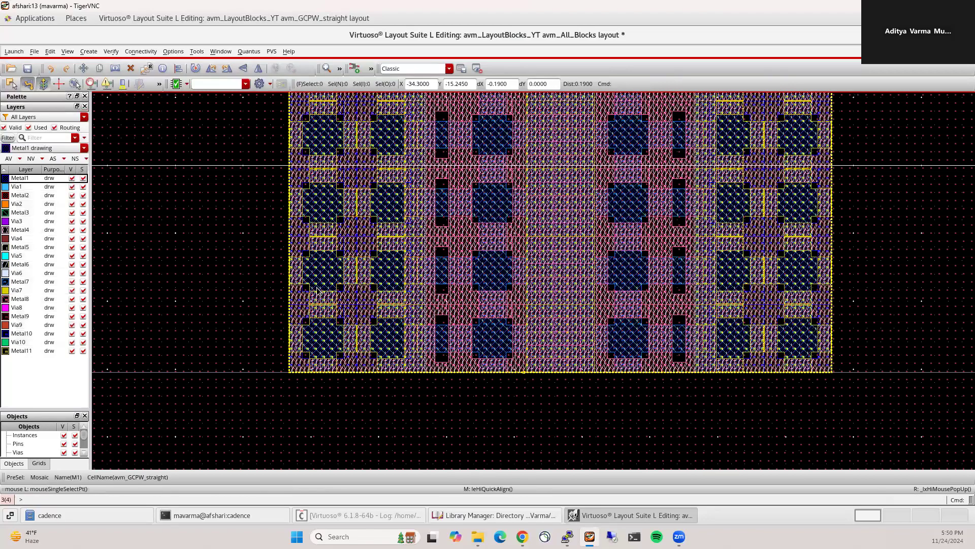
{"action": "key", "text": "f"}
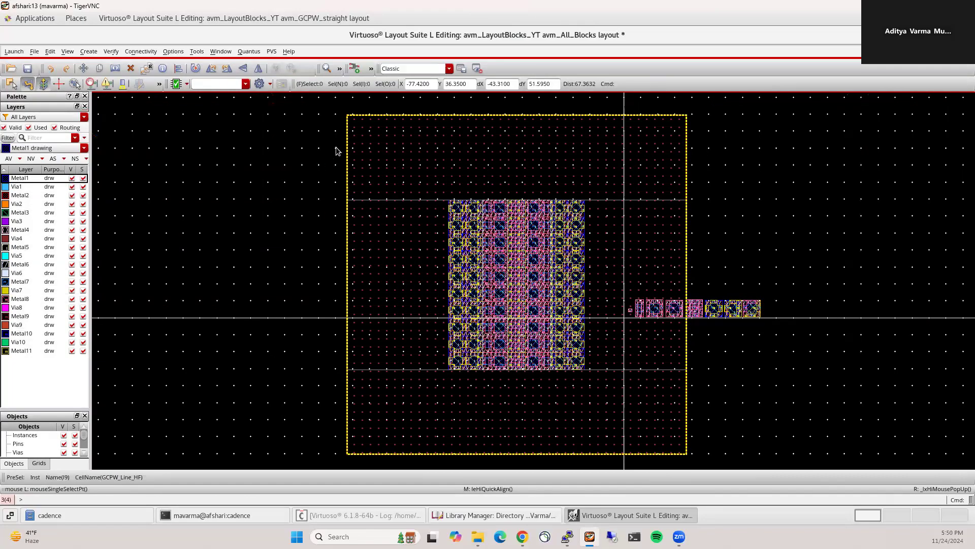
{"action": "left_click", "coordinate": [364, 147]}
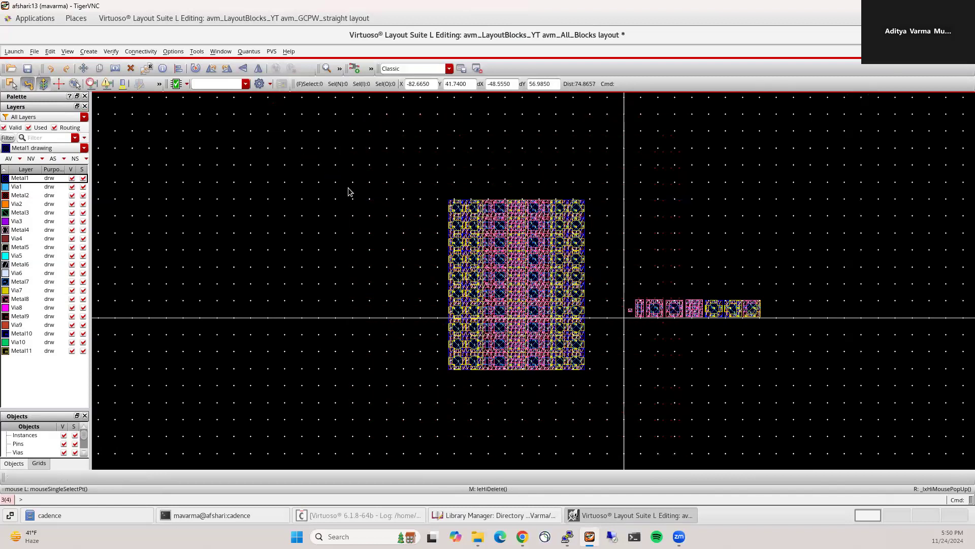
Step: In the Library Manager, copy cell GCPW_Line_HF from avm_A04_Tlines_YT into avm_LayoutBlocks_YT as avm_GCPW_straight_HF, without overwriting the existing data.dm
{"action": "left_click", "coordinate": [463, 515]}
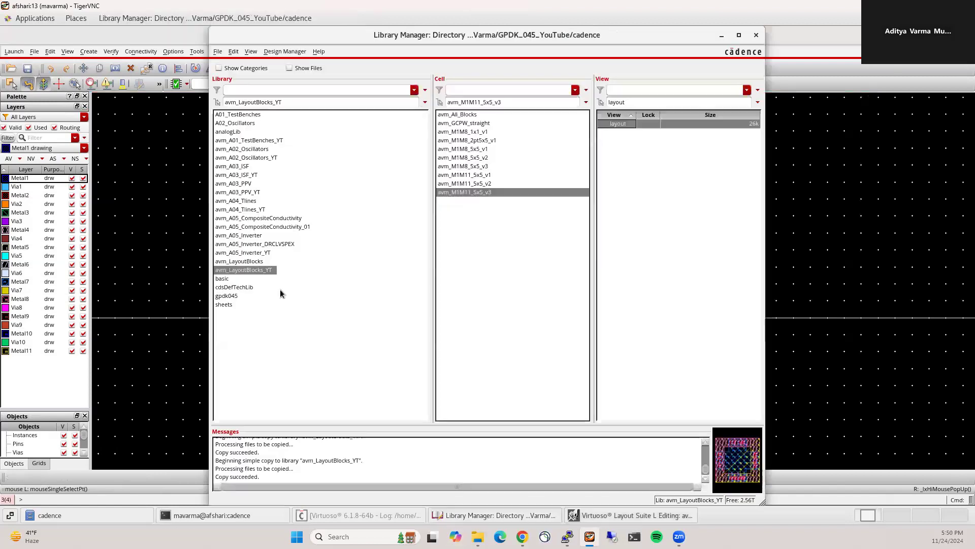
{"action": "left_click", "coordinate": [248, 209]}
{"action": "right_click", "coordinate": [485, 118]}
{"action": "left_click", "coordinate": [517, 191]}
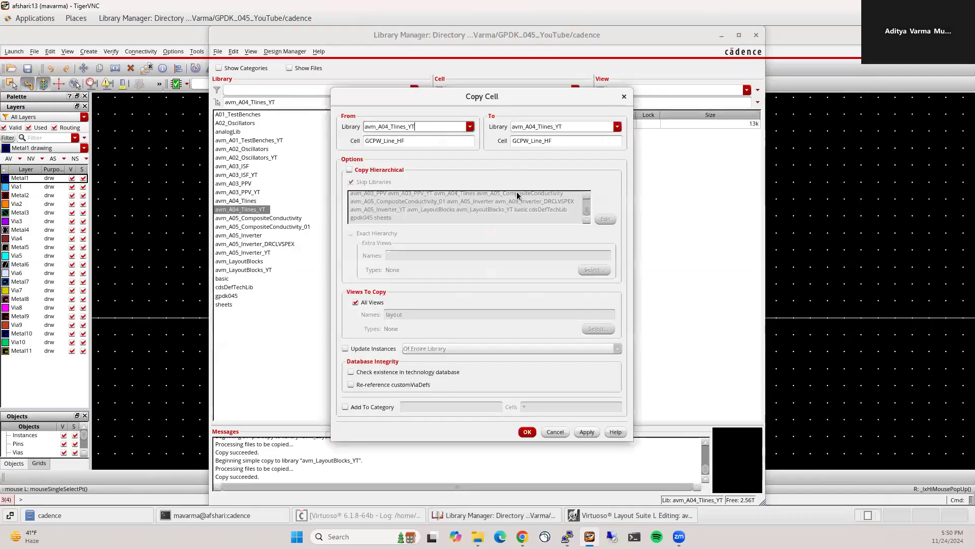
{"action": "left_click", "coordinate": [617, 126]}
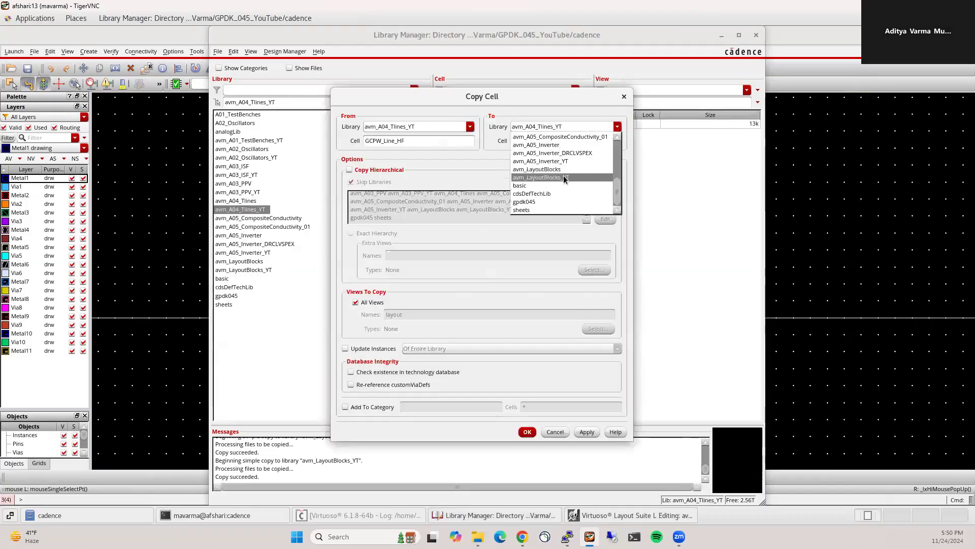
{"action": "left_click", "coordinate": [554, 193]}
{"action": "double_click", "coordinate": [561, 141]}
{"action": "type", "text": "avm_GCPW_st"}
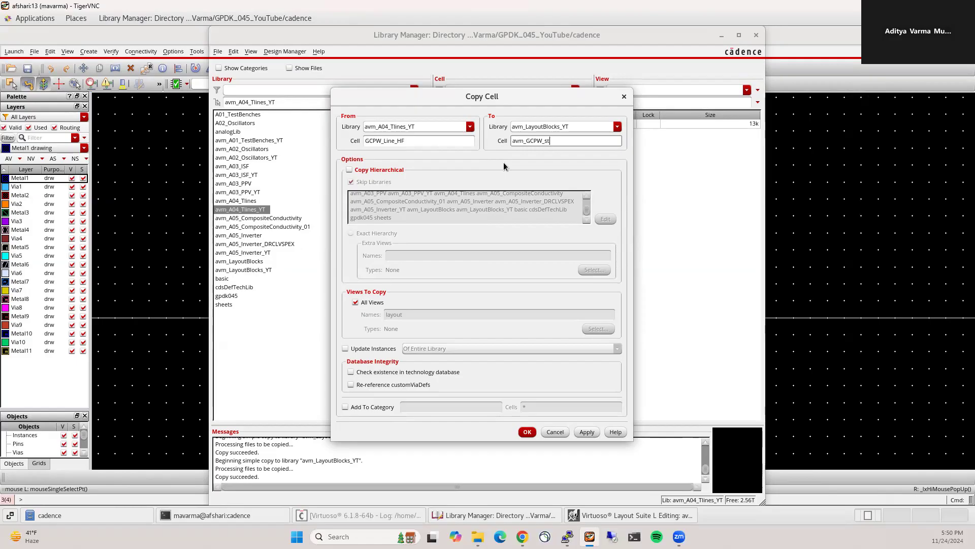
{"action": "type", "text": "raight_HF"}
{"action": "left_click", "coordinate": [528, 432]}
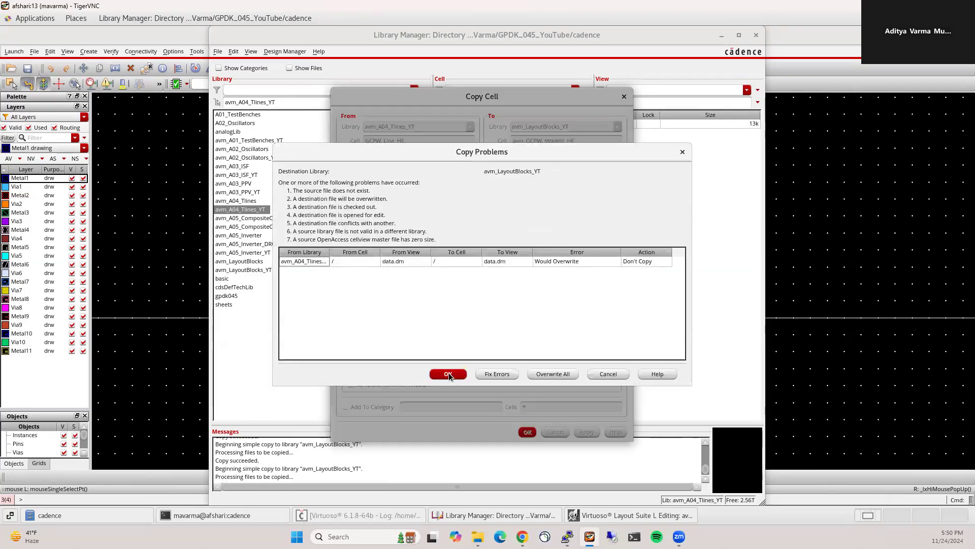
{"action": "left_click", "coordinate": [449, 374]}
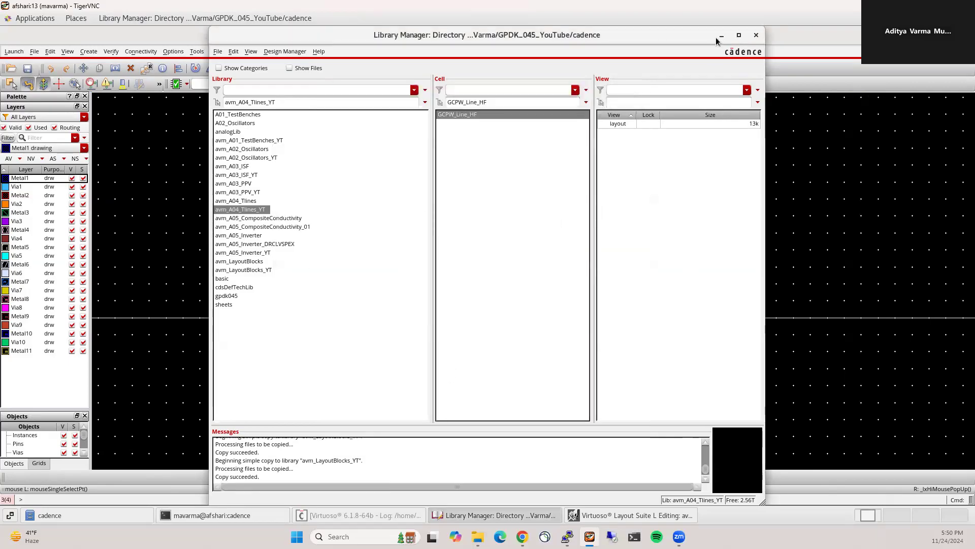
Step: Open the layout view of avm_GCPW_straight_HF from library avm_LayoutBlocks_YT
{"action": "left_click", "coordinate": [265, 271]}
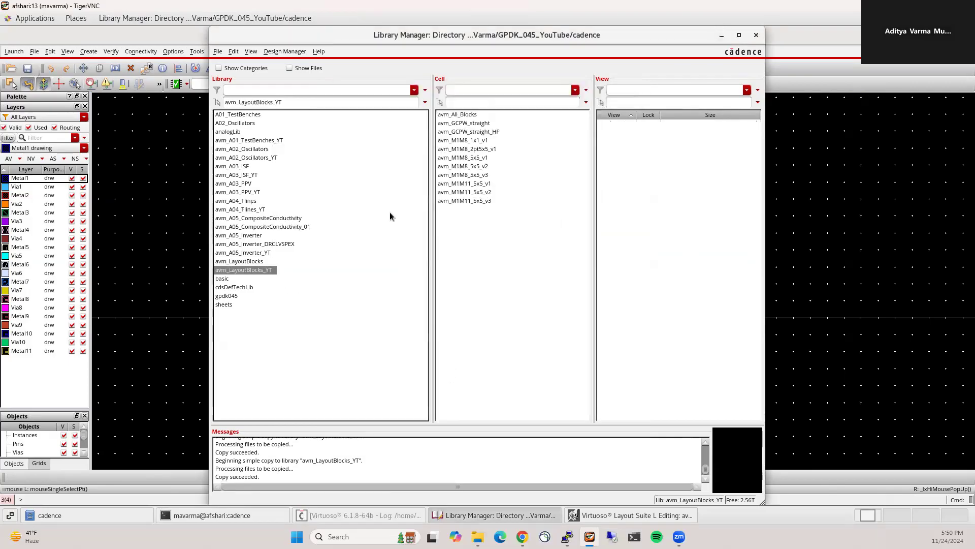
{"action": "left_click", "coordinate": [487, 132]}
{"action": "double_click", "coordinate": [617, 125]}
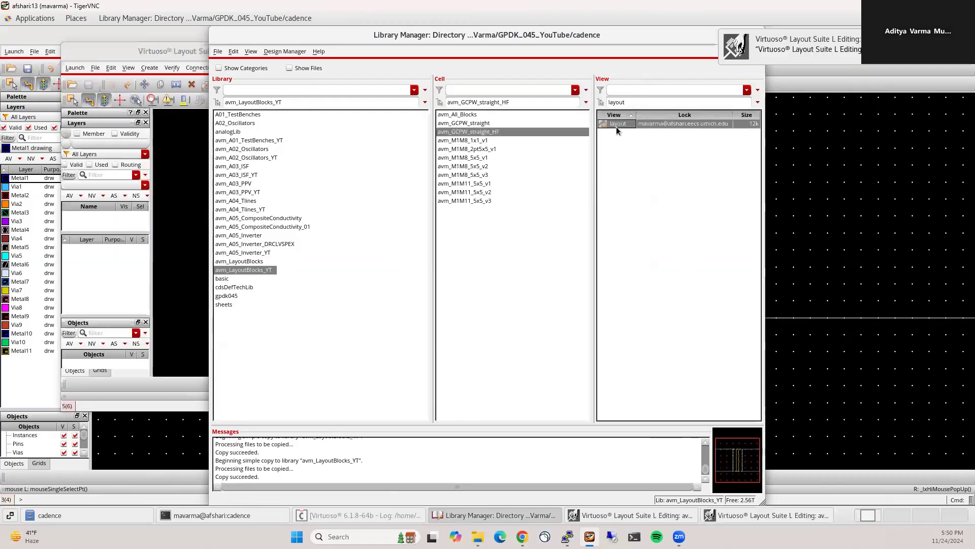
Step: Delete the large outer rectangle surrounding the transmission line in the avm_GCPW_straight_HF layout
{"action": "key", "text": "Delete"}
{"action": "left_click", "coordinate": [245, 147]}
{"action": "key", "text": "Delete"}
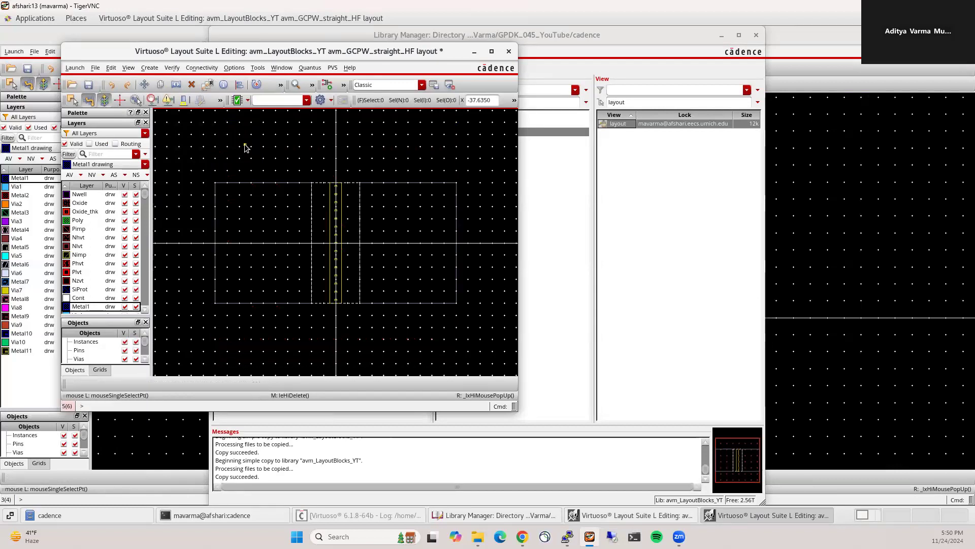
{"action": "scroll", "coordinate": [216, 262], "scroll_direction": "up", "scroll_amount": 2, "text": "ctrl"}
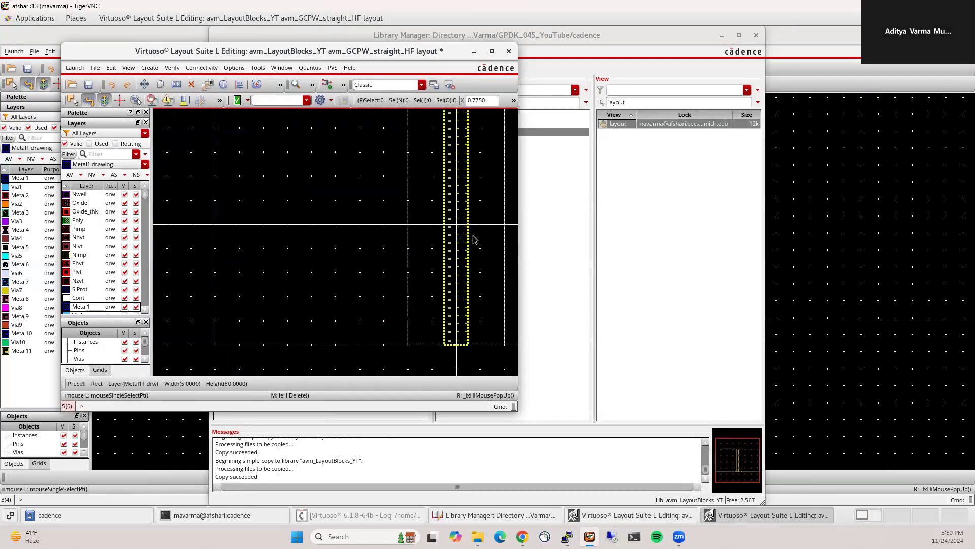
Step: Limit the layer list to used layers and inspect the DIOdummy and ESDdummy rectangles around the line in avm_GCPW_straight_HF
{"action": "left_click", "coordinate": [342, 300]}
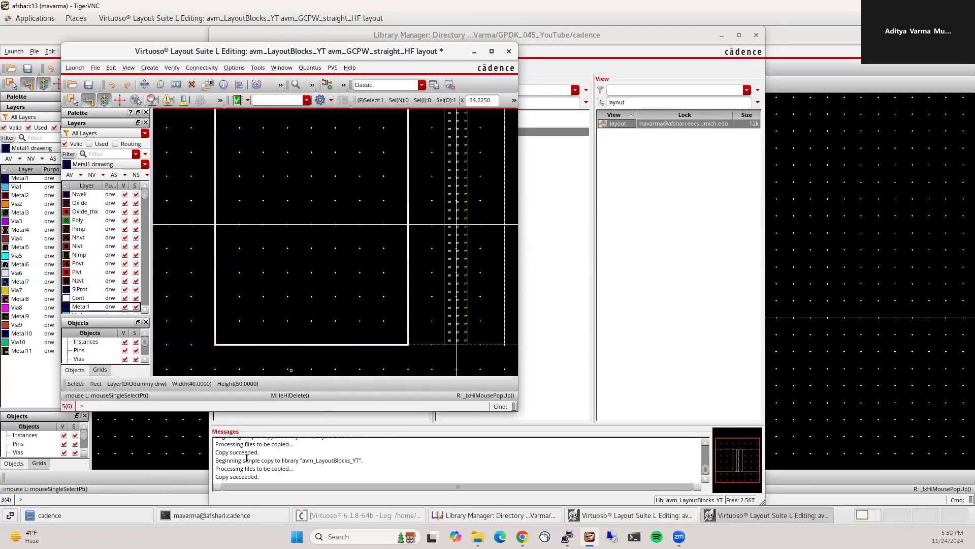
{"action": "scroll", "coordinate": [198, 326], "scroll_direction": "down", "scroll_amount": 1, "text": "ctrl"}
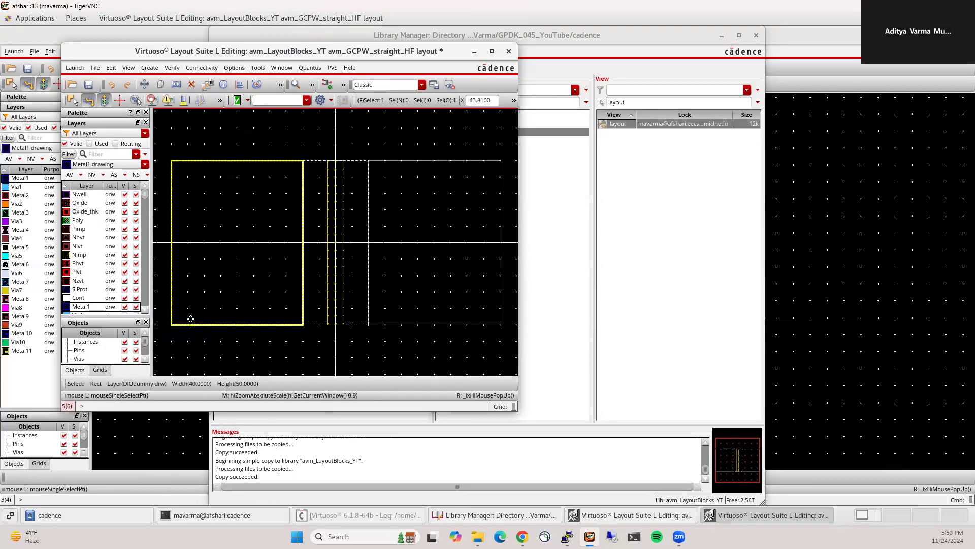
{"action": "left_click", "coordinate": [89, 143]}
{"action": "left_click", "coordinate": [91, 213]}
{"action": "left_click", "coordinate": [92, 204]}
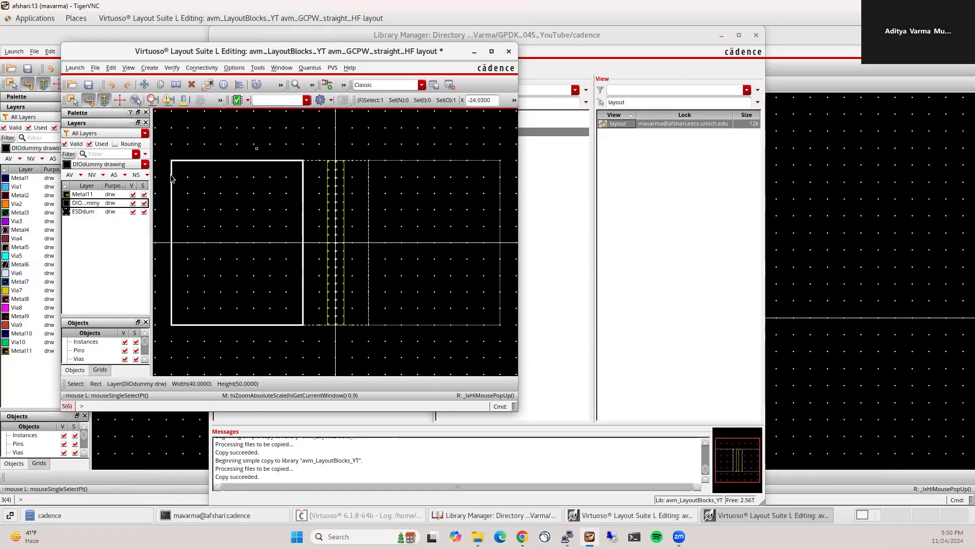
{"action": "left_click", "coordinate": [310, 168]}
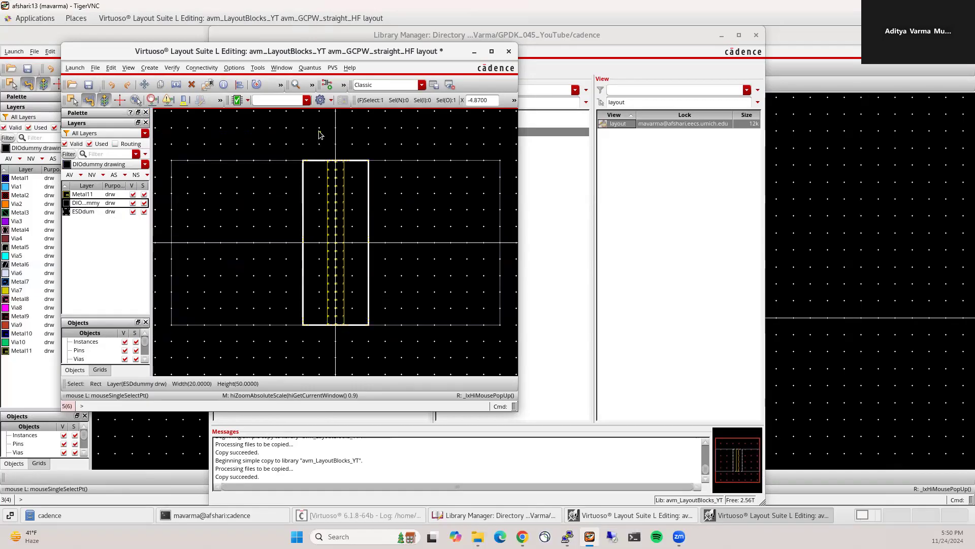
Step: Save and close the avm_GCPW_straight_HF layout, and minimize the Library Manager to return to the avm_All_Blocks layout
{"action": "left_click", "coordinate": [88, 84]}
{"action": "left_click", "coordinate": [200, 119]}
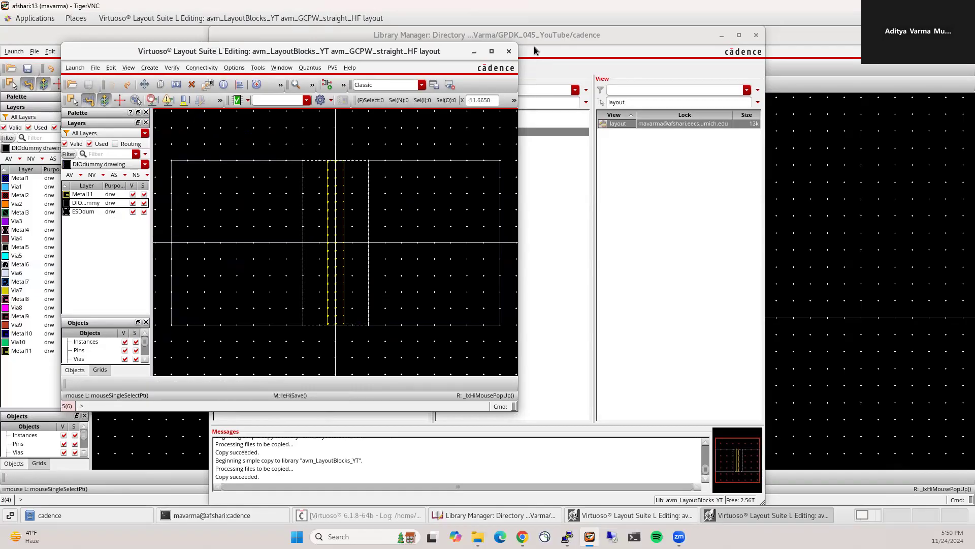
{"action": "left_click", "coordinate": [508, 51]}
{"action": "left_click", "coordinate": [721, 35]}
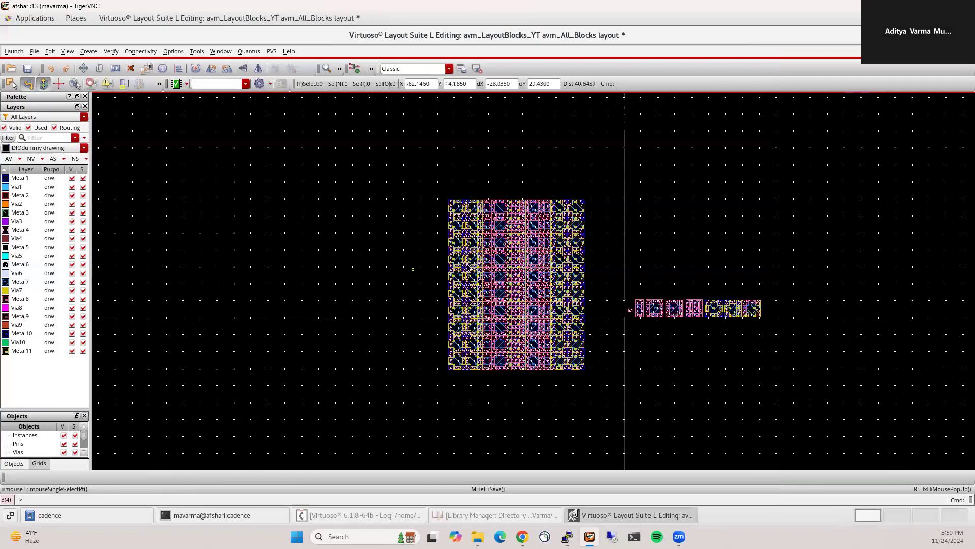
Step: Place an avm_GCPW_straight_HF layout instance from avm_LayoutBlocks_YT beside the GCPW mosaic for comparison, and delete it
{"action": "scroll", "coordinate": [467, 264], "scroll_direction": "down", "scroll_amount": 1}
{"action": "scroll", "coordinate": [417, 266], "scroll_direction": "up", "scroll_amount": 1}
{"action": "key", "text": "i"}
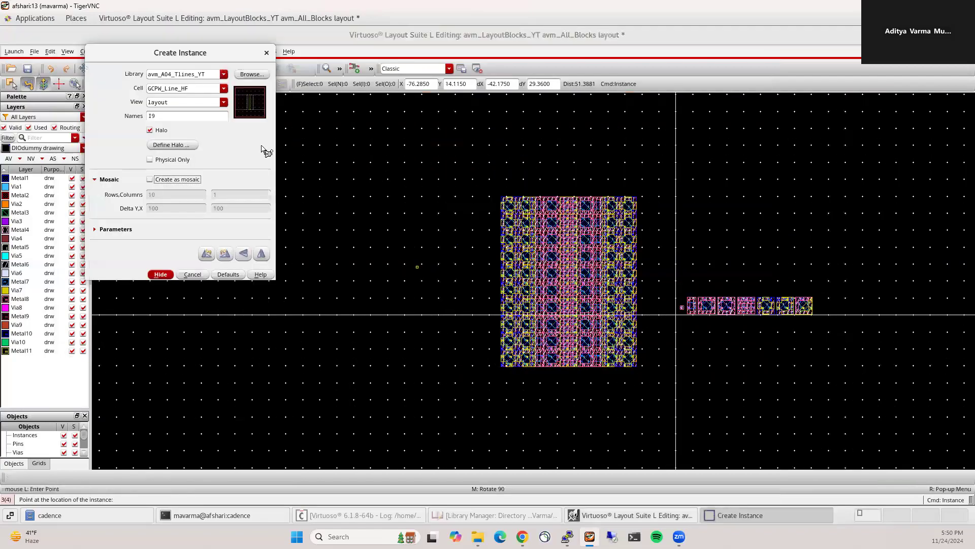
{"action": "left_click", "coordinate": [223, 89]}
{"action": "left_click", "coordinate": [224, 74]}
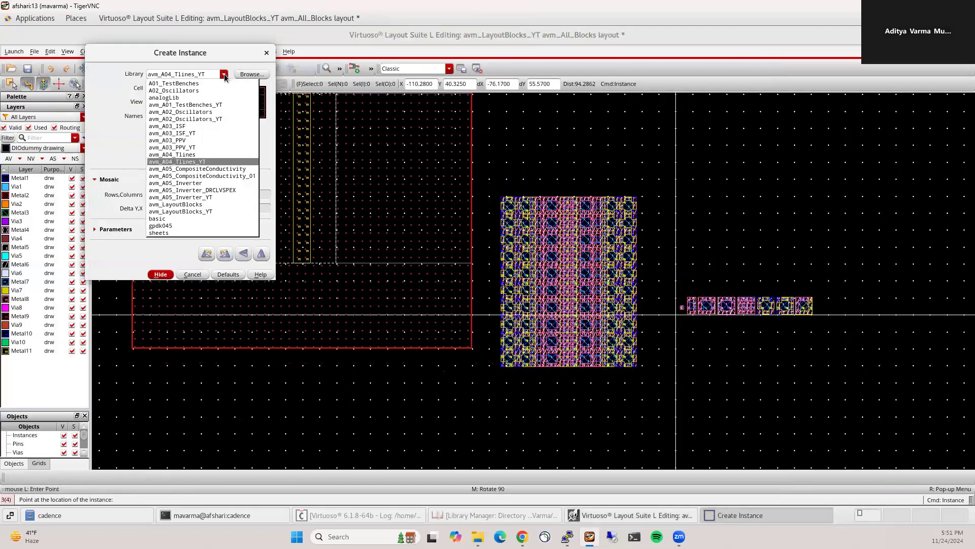
{"action": "left_click", "coordinate": [187, 212]}
{"action": "left_click", "coordinate": [223, 89]}
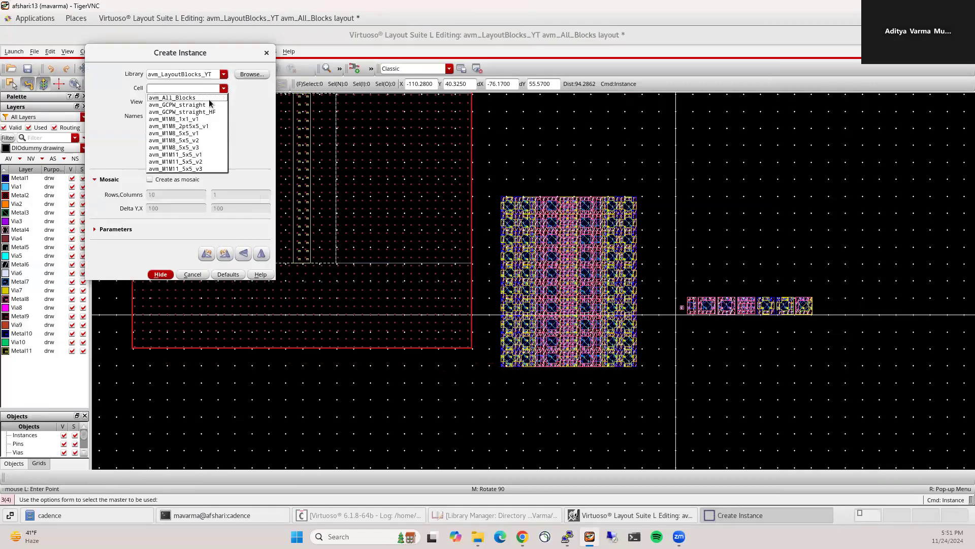
{"action": "left_click", "coordinate": [199, 111]}
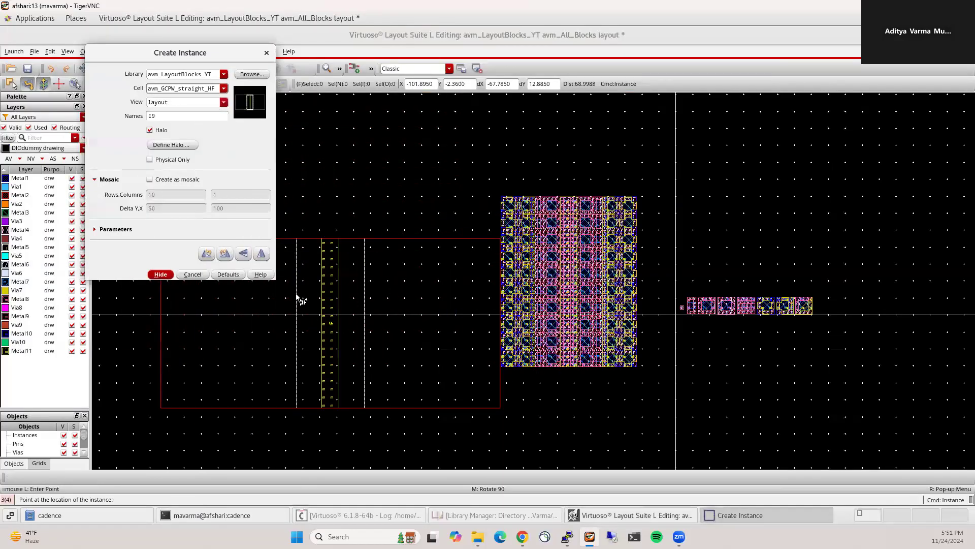
{"action": "left_click", "coordinate": [318, 287]}
{"action": "key", "text": "Escape"}
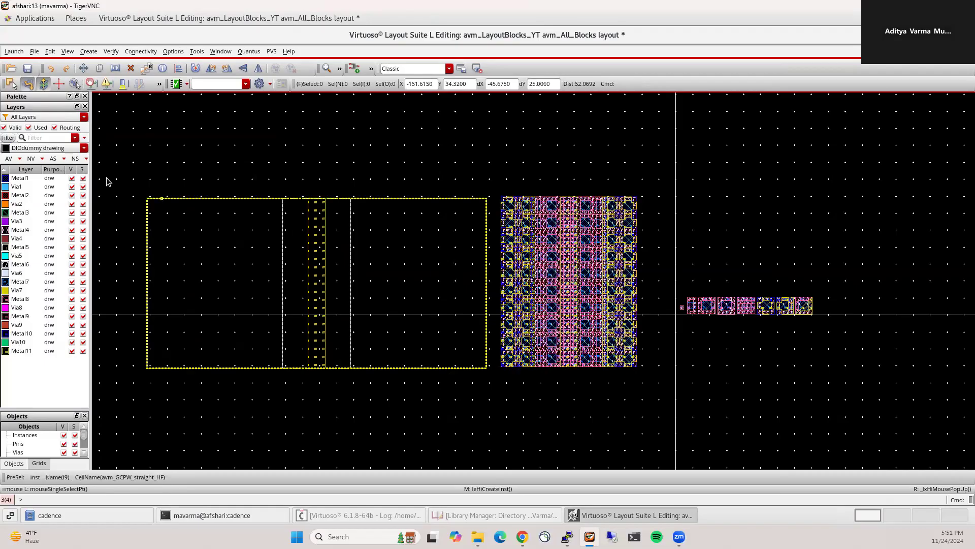
{"action": "left_click_drag", "start_coordinate": [119, 183], "coordinate": [496, 397]}
{"action": "key", "text": "Delete"}
Step: Delete the avm_M1M11_5x5_v3 instance at the right end of the row of blocks
{"action": "scroll", "coordinate": [747, 352], "scroll_direction": "up", "scroll_amount": 3, "text": "ctrl"}
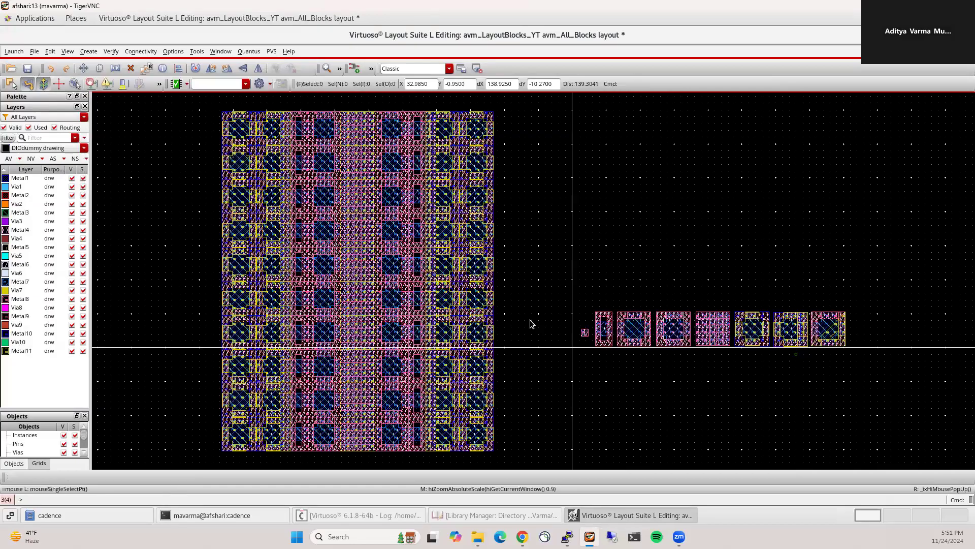
{"action": "scroll", "coordinate": [848, 345], "scroll_direction": "up", "scroll_amount": 3, "text": "ctrl"}
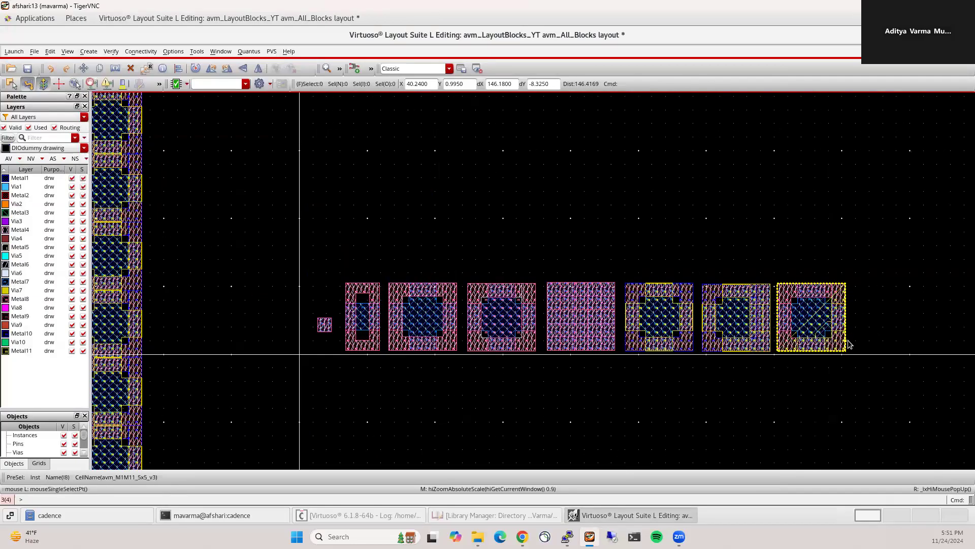
{"action": "scroll", "coordinate": [848, 344], "scroll_direction": "up", "scroll_amount": 4, "text": "ctrl"}
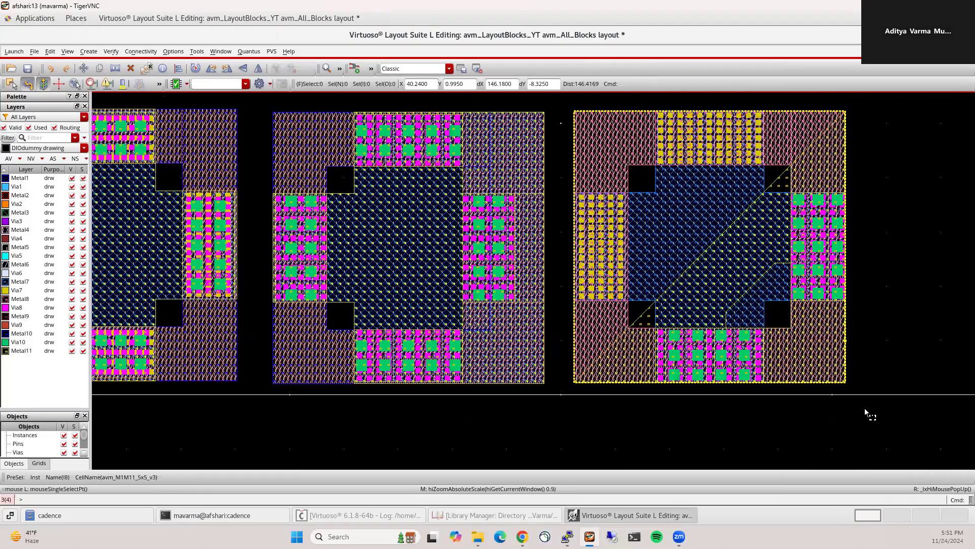
{"action": "left_click", "coordinate": [717, 243]}
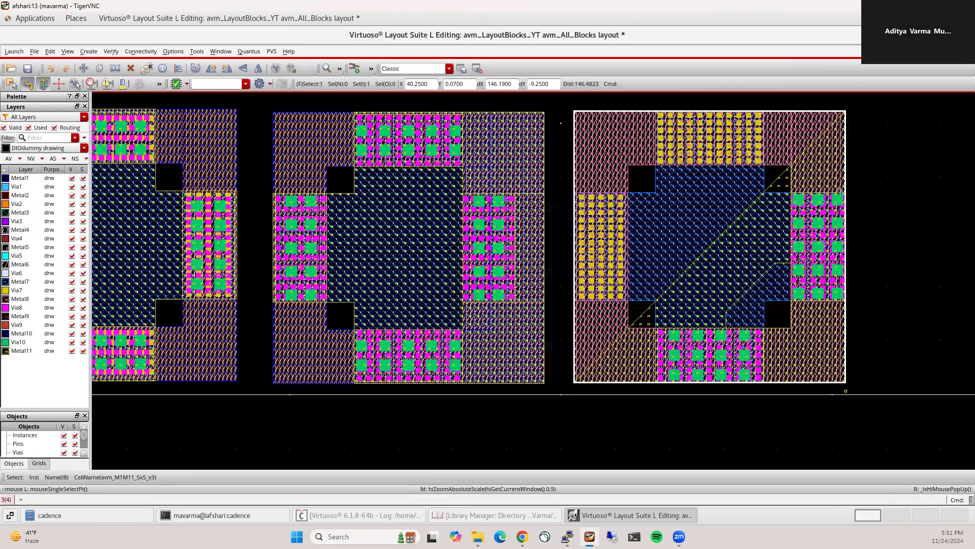
{"action": "key", "text": "Delete"}
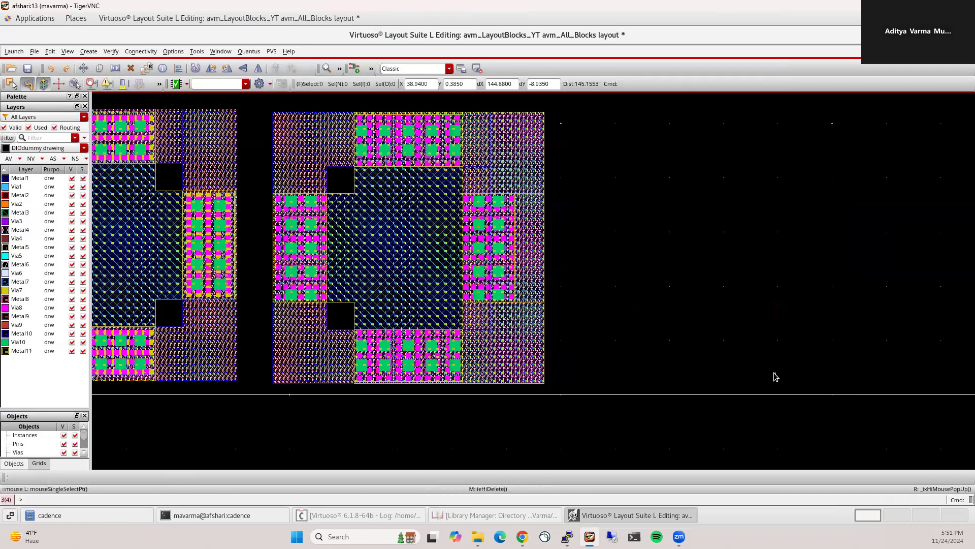
Step: Open a PVS DRC run for the avm_All_Blocks layout and choose DRC_RunDir_YT as the run directory
{"action": "scroll", "coordinate": [762, 365], "scroll_direction": "down", "scroll_amount": 5, "text": "ctrl"}
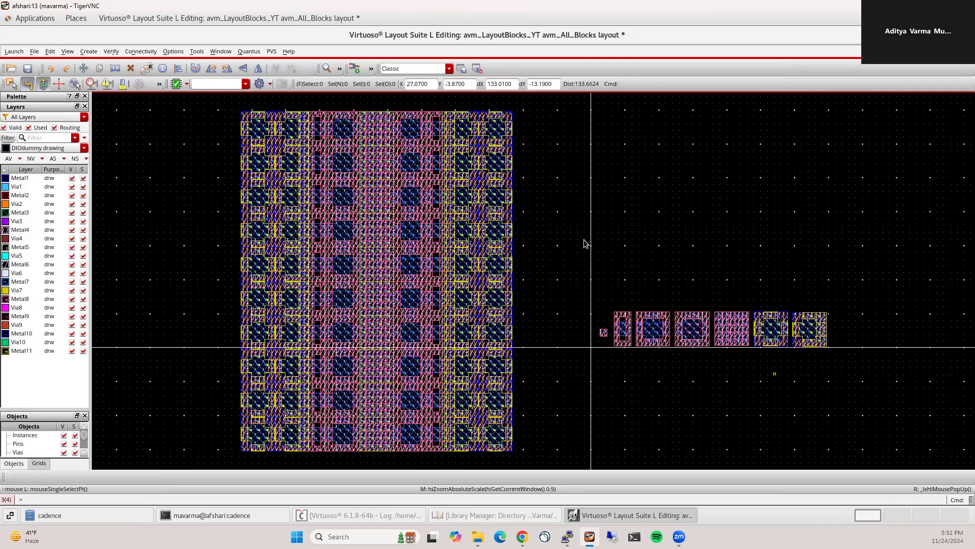
{"action": "left_click", "coordinate": [270, 51]}
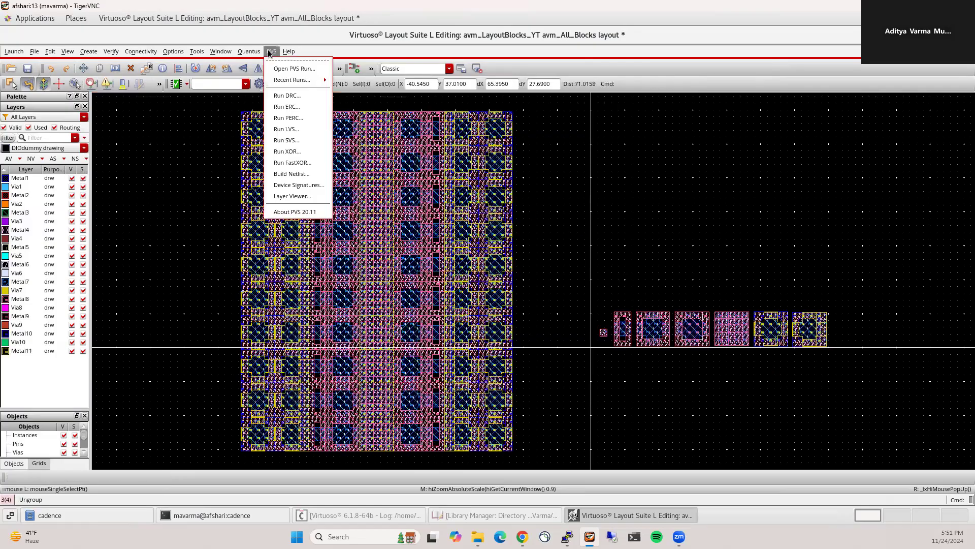
{"action": "left_click", "coordinate": [287, 96]}
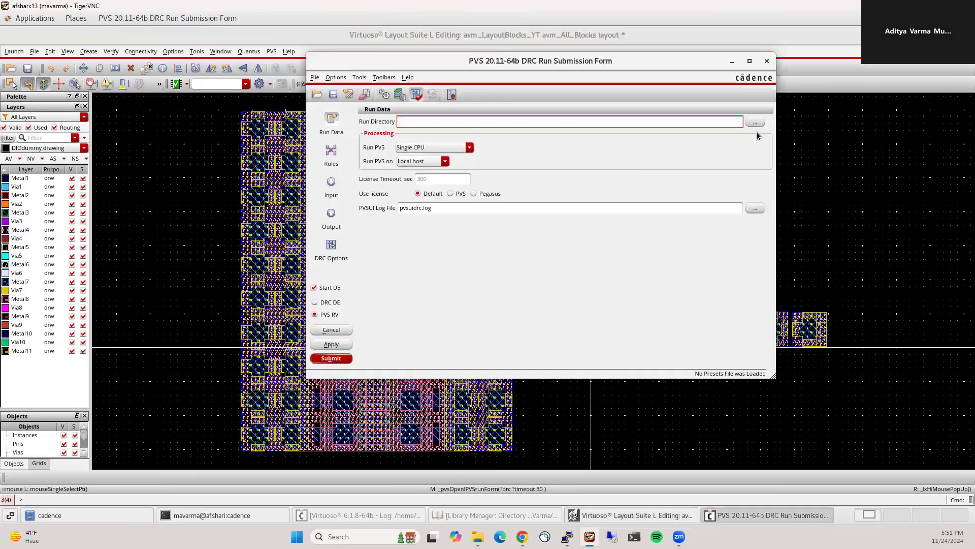
{"action": "left_click", "coordinate": [755, 122]}
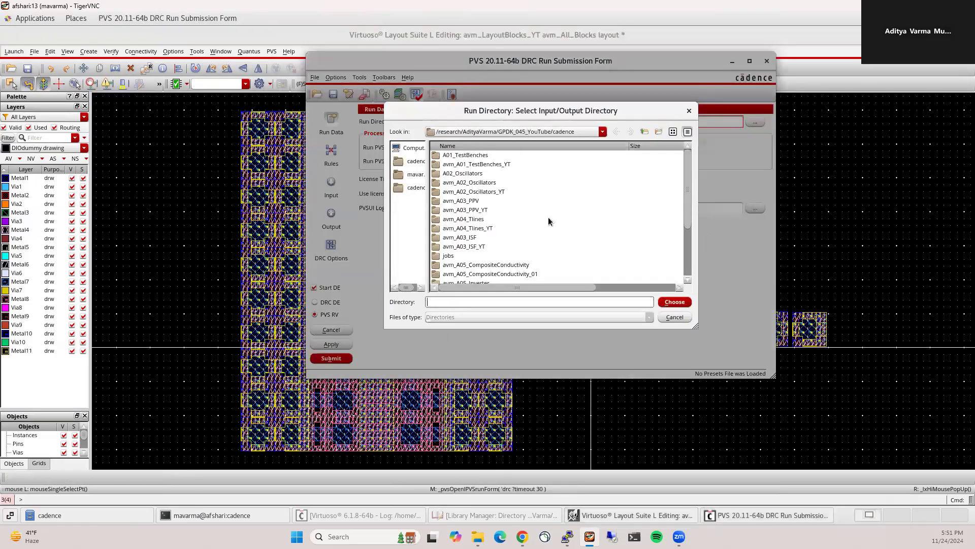
{"action": "scroll", "coordinate": [548, 218], "scroll_direction": "down", "scroll_amount": 3}
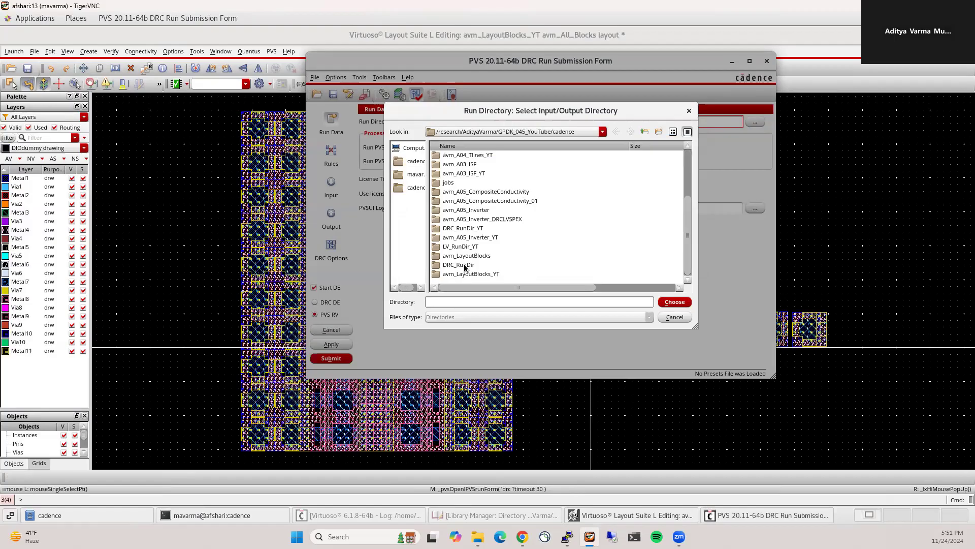
{"action": "left_click", "coordinate": [467, 229]}
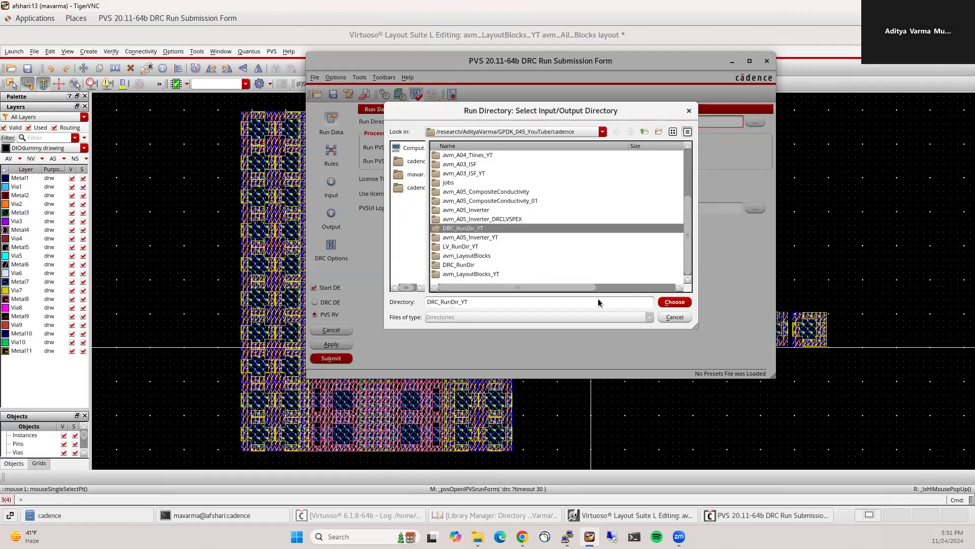
{"action": "left_click", "coordinate": [675, 303]}
Step: Set the DRC technology mapping file to ../pdk-5.0/pvtech.lib and the technology to gpdk045_pvs
{"action": "left_click", "coordinate": [332, 158]}
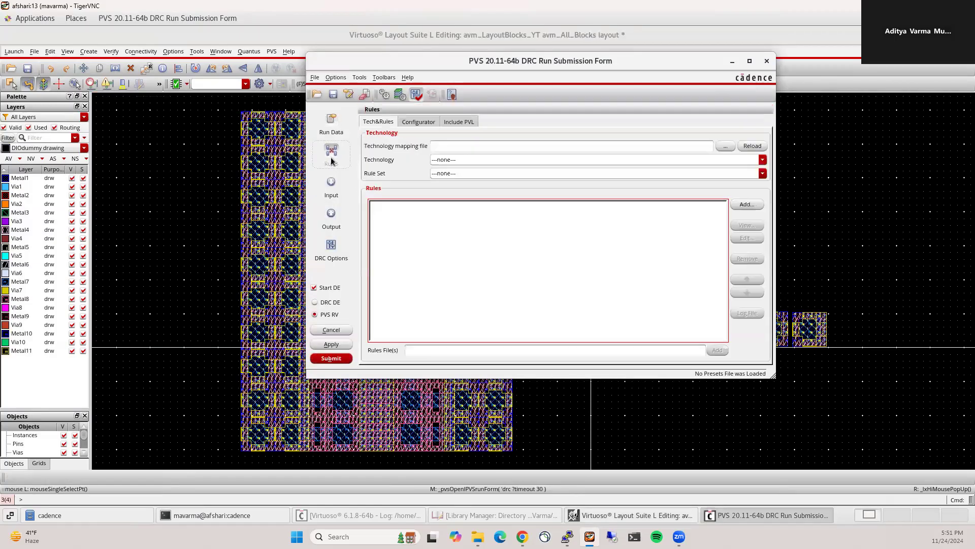
{"action": "left_click", "coordinate": [726, 146]}
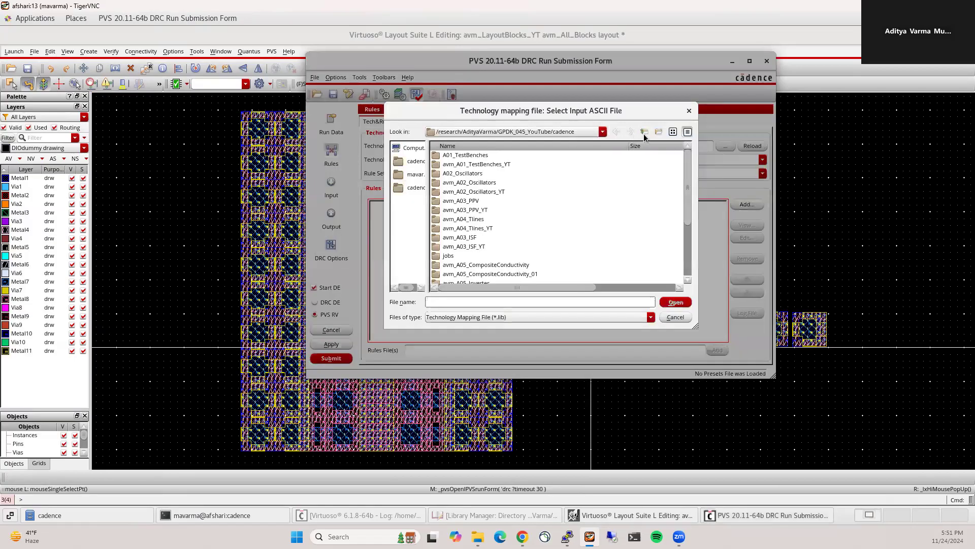
{"action": "left_click", "coordinate": [645, 131]}
{"action": "double_click", "coordinate": [452, 157]}
{"action": "double_click", "coordinate": [457, 201]}
{"action": "left_click", "coordinate": [762, 159]}
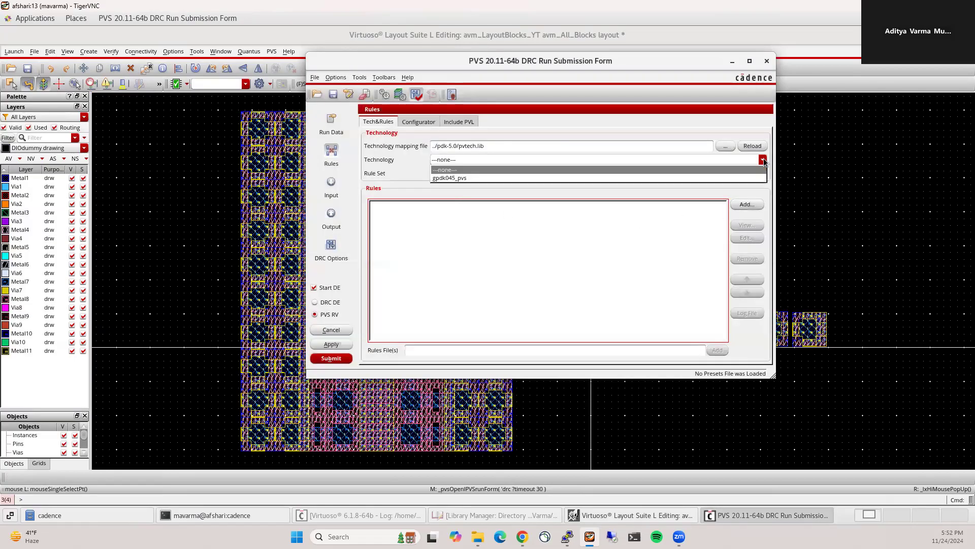
{"action": "left_click", "coordinate": [437, 178]}
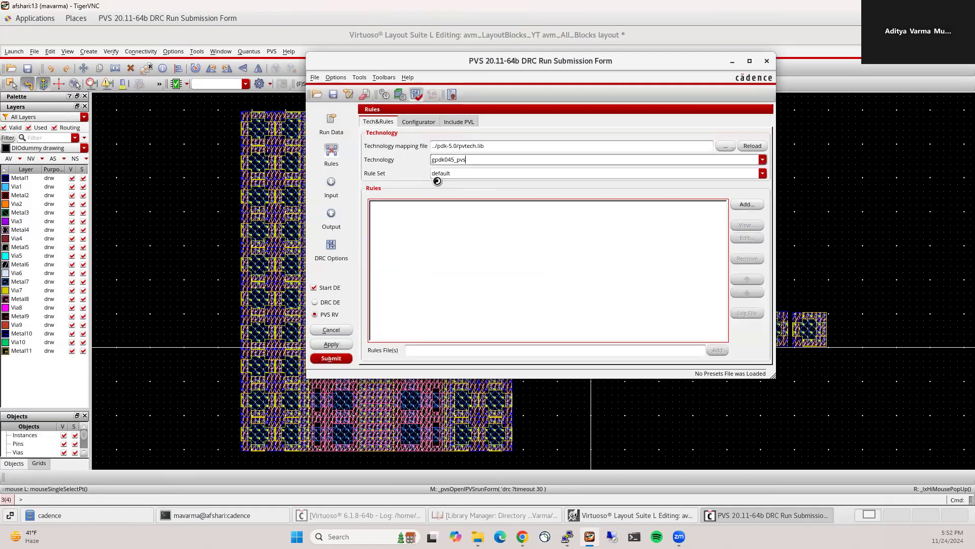
Step: Submit the DRC run, allowing the existing run directory to be overwritten
{"action": "left_click", "coordinate": [331, 359]}
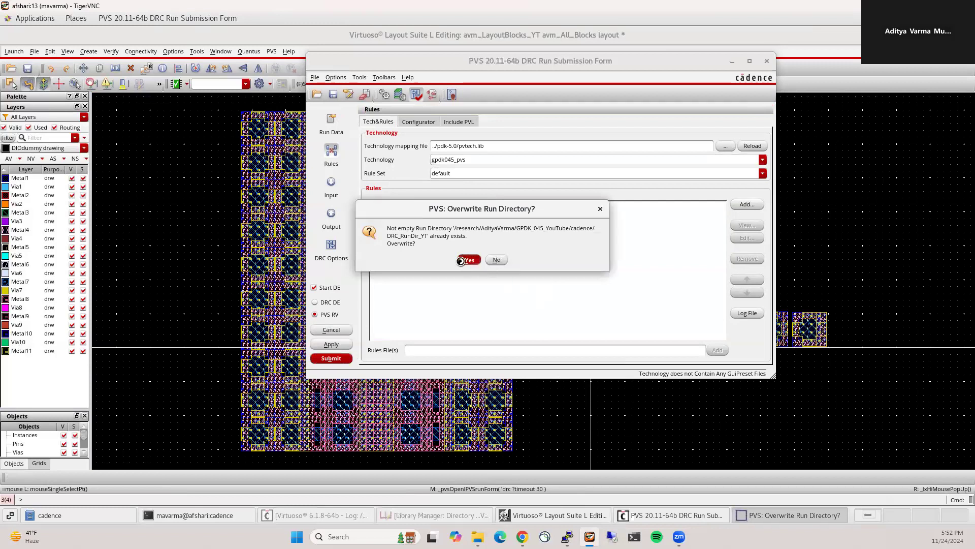
{"action": "left_click", "coordinate": [462, 260]}
{"action": "left_click", "coordinate": [507, 236]}
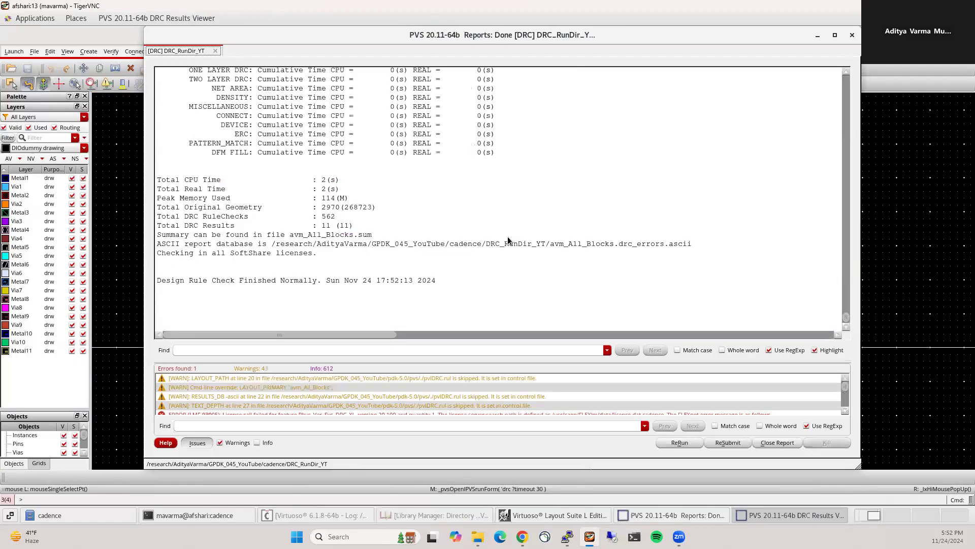
Step: Examine the first METAL2.SP.1.6 violation in the DRC results and locate it among the blocks in the layout
{"action": "left_click", "coordinate": [538, 184]}
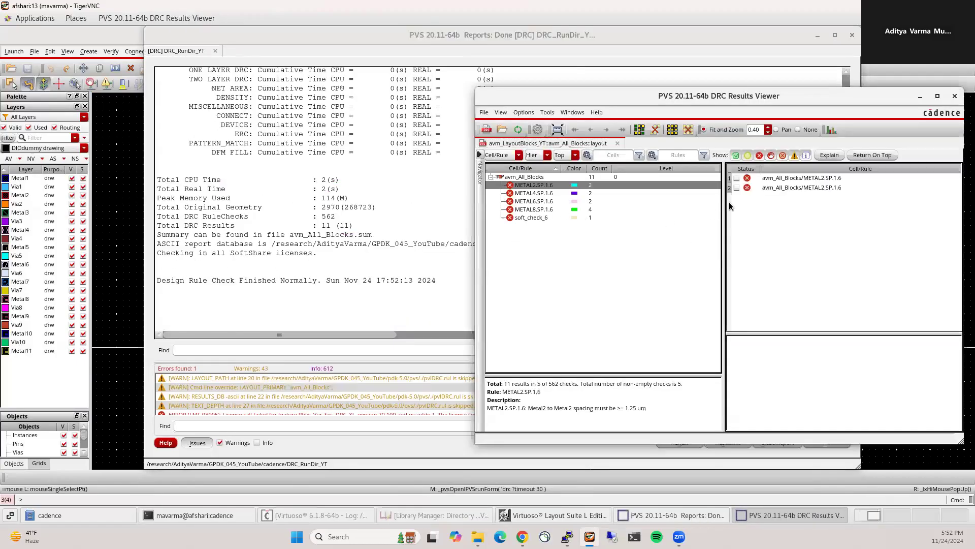
{"action": "left_click", "coordinate": [771, 182]}
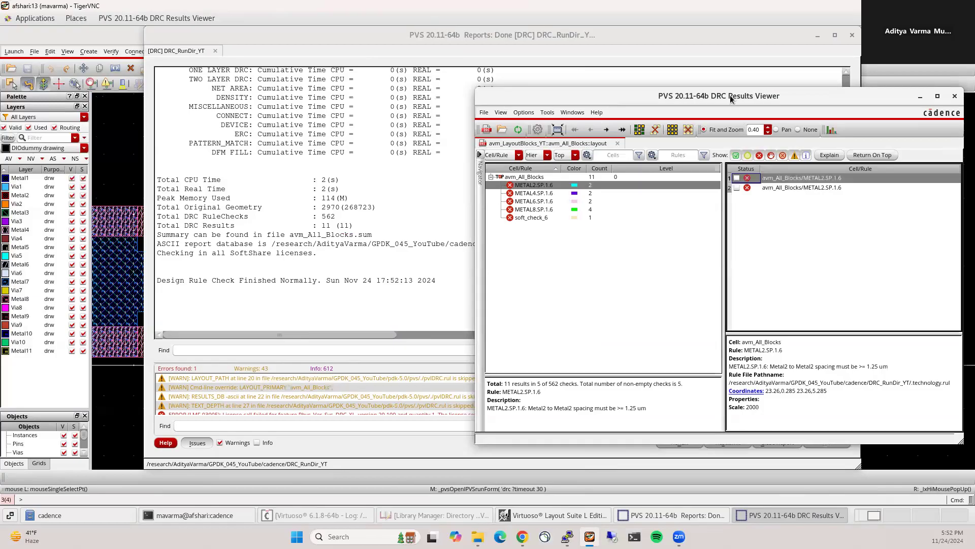
{"action": "left_click_drag", "start_coordinate": [734, 97], "coordinate": [708, 97]}
{"action": "left_click", "coordinate": [818, 37]}
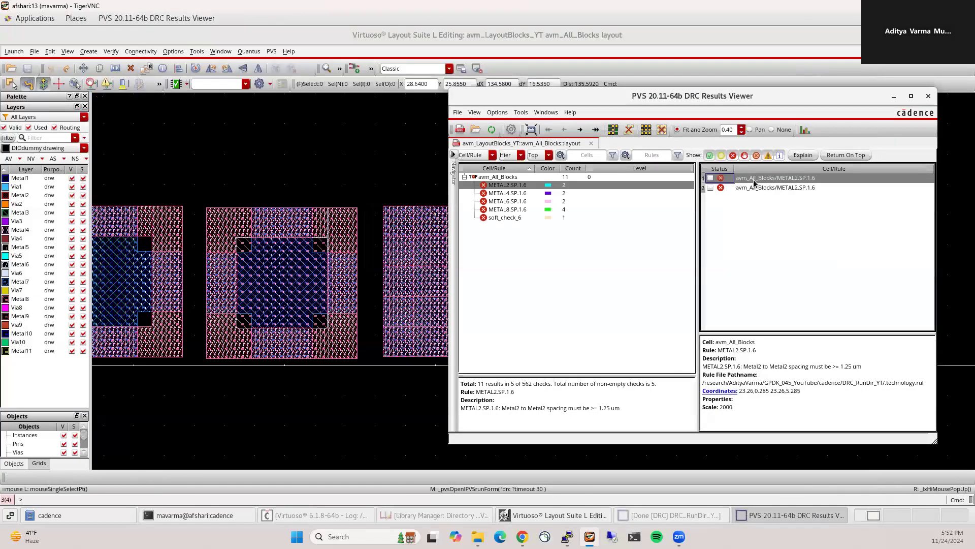
{"action": "scroll", "coordinate": [385, 252], "scroll_direction": "down", "scroll_amount": 3, "text": "ctrl"}
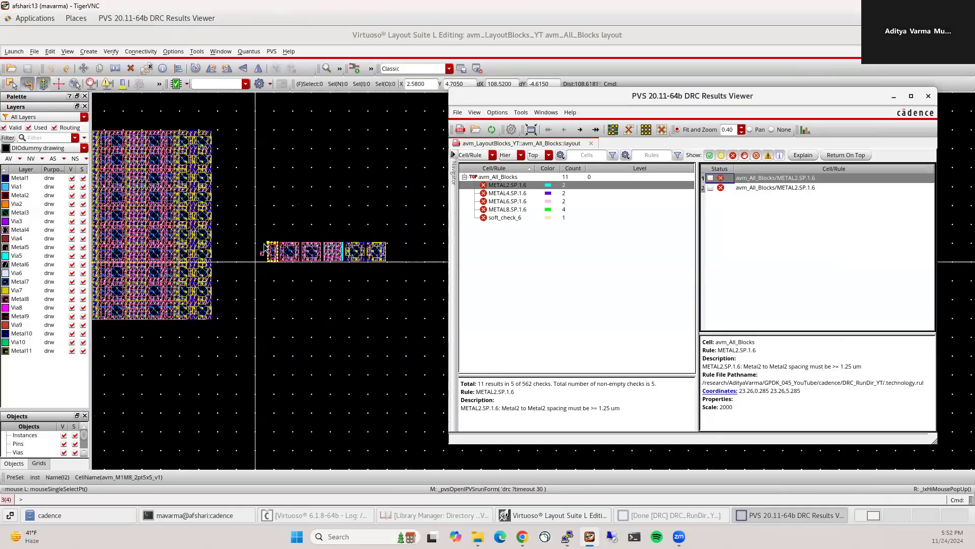
{"action": "scroll", "coordinate": [350, 261], "scroll_direction": "up", "scroll_amount": 4, "text": "ctrl"}
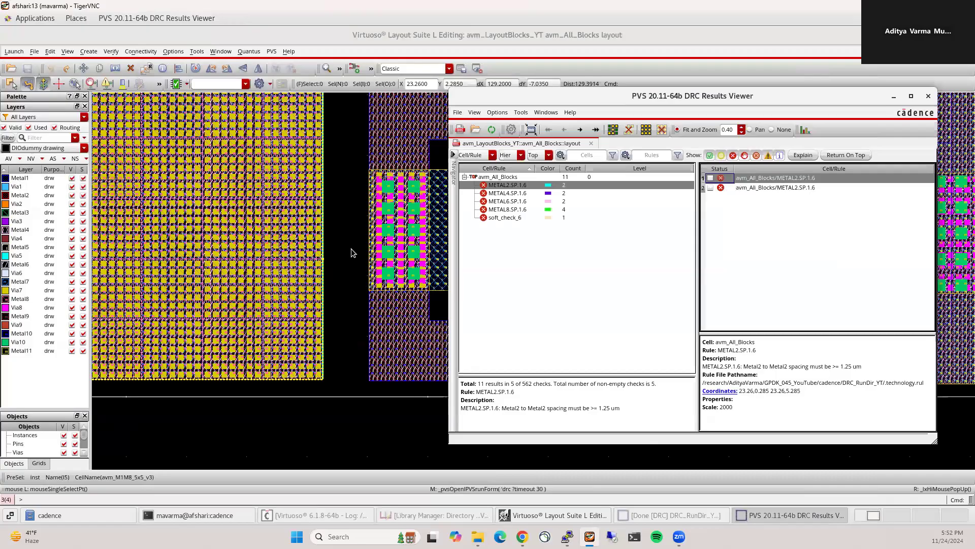
{"action": "scroll", "coordinate": [354, 250], "scroll_direction": "down", "scroll_amount": 2, "text": "ctrl"}
{"action": "scroll", "coordinate": [354, 248], "scroll_direction": "up", "scroll_amount": 2, "text": "ctrl"}
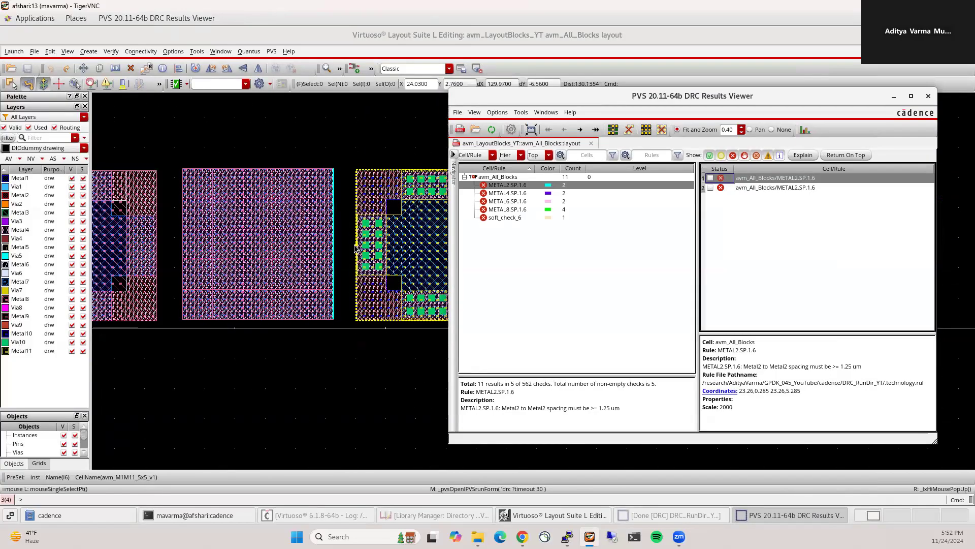
Step: Show only the Metal2 layer in the layout and examine the spacing between neighbouring blocks at the METAL2.SP.1.6 violation
{"action": "left_click", "coordinate": [23, 196]}
{"action": "left_click", "coordinate": [28, 159]}
{"action": "scroll", "coordinate": [344, 166], "scroll_direction": "up", "scroll_amount": 4}
{"action": "scroll", "coordinate": [142, 202], "scroll_direction": "up", "scroll_amount": 2}
{"action": "scroll", "coordinate": [532, 283], "scroll_direction": "down", "scroll_amount": 6}
{"action": "scroll", "coordinate": [533, 284], "scroll_direction": "down", "scroll_amount": 5}
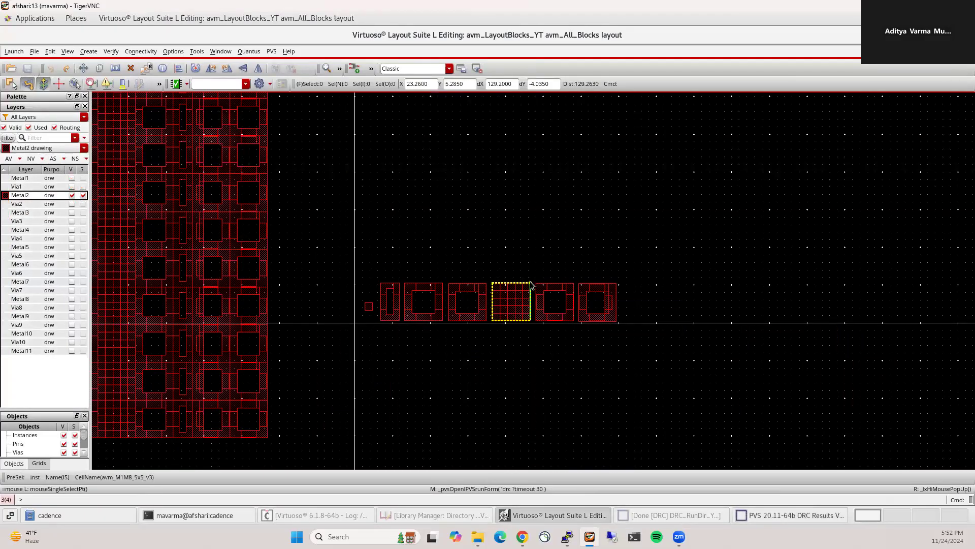
Step: Check the METAL2.SP.1.6 rule description and measure the Metal2 gap between the avm_M1M8_5x5_v3 and avm_M1M11_5x5_v1 blocks
{"action": "scroll", "coordinate": [523, 243], "scroll_direction": "up", "scroll_amount": 5}
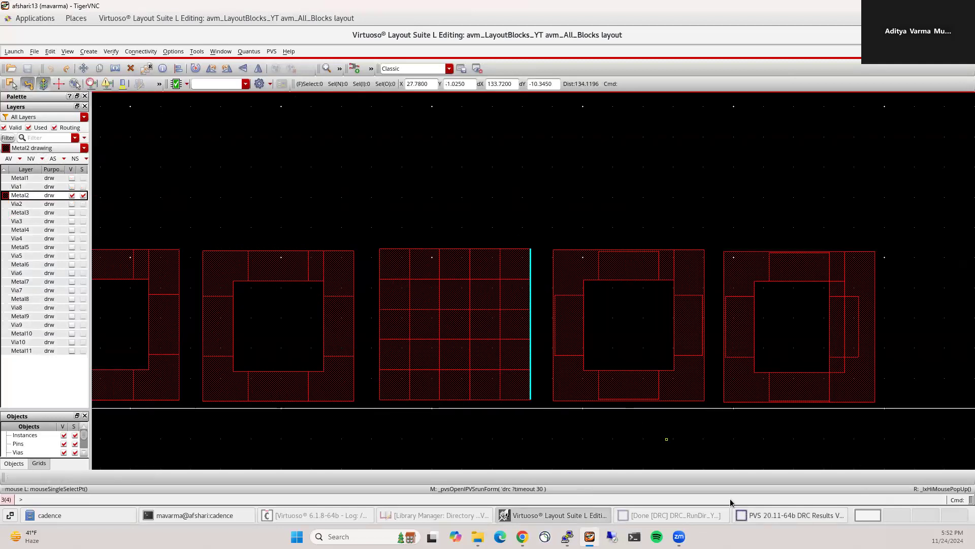
{"action": "left_click", "coordinate": [783, 515]}
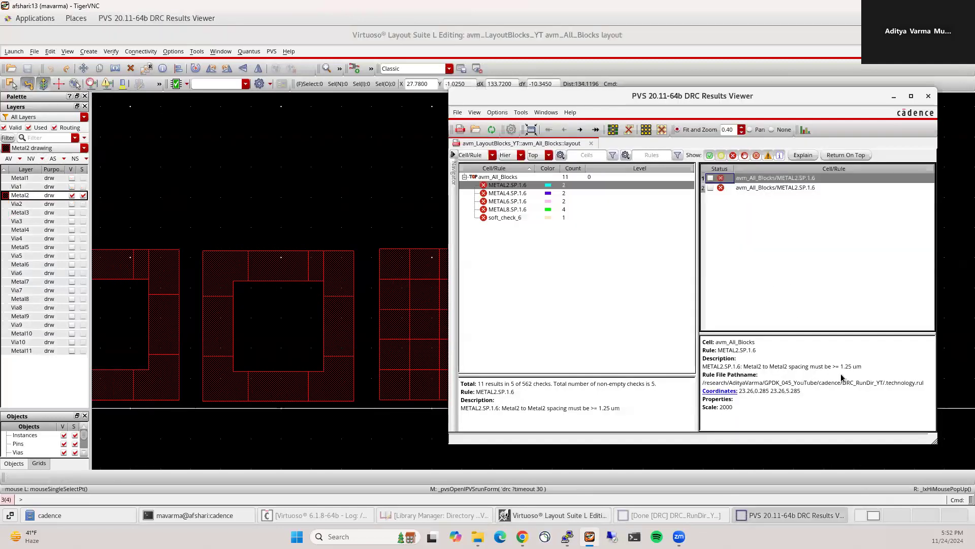
{"action": "left_click", "coordinate": [341, 209]}
{"action": "scroll", "coordinate": [340, 209], "scroll_direction": "down", "scroll_amount": 2}
{"action": "scroll", "coordinate": [419, 248], "scroll_direction": "up", "scroll_amount": 2}
{"action": "key", "text": "k"}
{"action": "left_click", "coordinate": [450, 259]}
{"action": "key", "text": "Escape"}
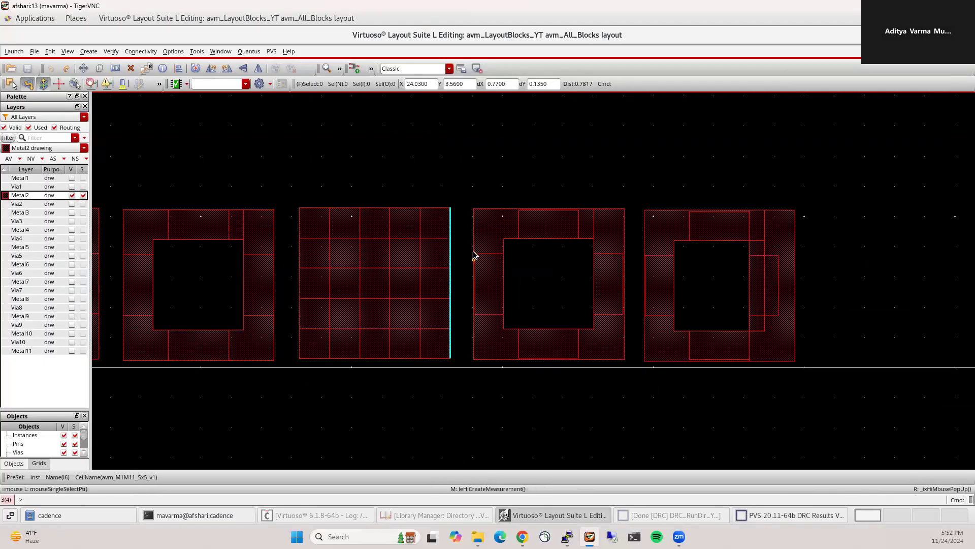
{"action": "scroll", "coordinate": [526, 189], "scroll_direction": "down", "scroll_amount": 2}
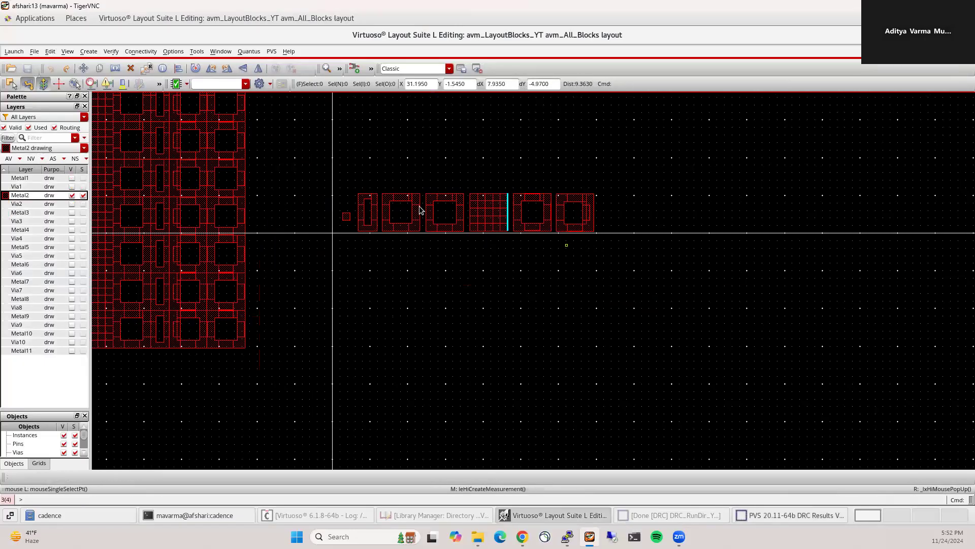
Step: Make all layers visible and space out the two M1M11 blocks and the avm_M1M8_5x5_v3 block to the right along the row
{"action": "left_click", "coordinate": [8, 159]}
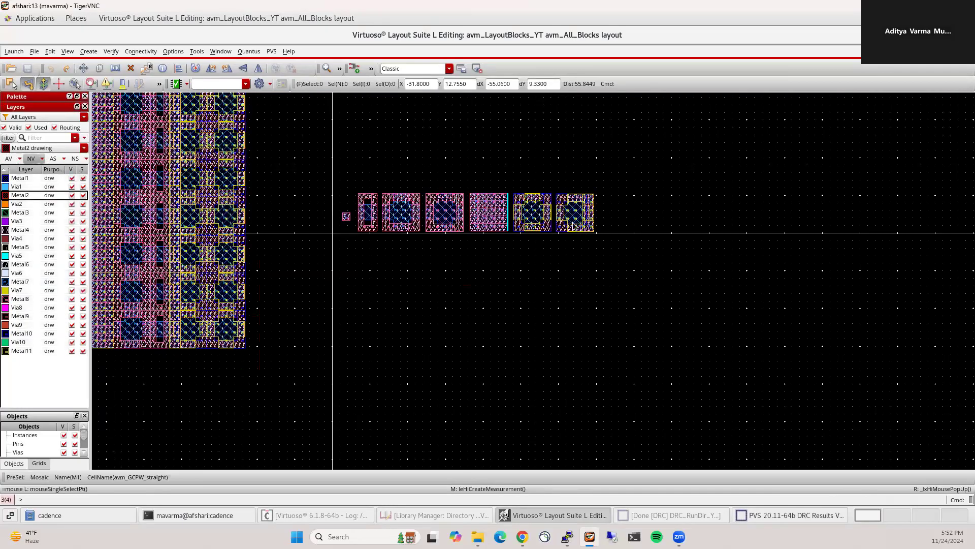
{"action": "key", "text": "m"}
{"action": "left_click", "coordinate": [661, 225]}
{"action": "left_click", "coordinate": [533, 215]}
{"action": "left_click", "coordinate": [595, 219]}
{"action": "left_click", "coordinate": [489, 217]}
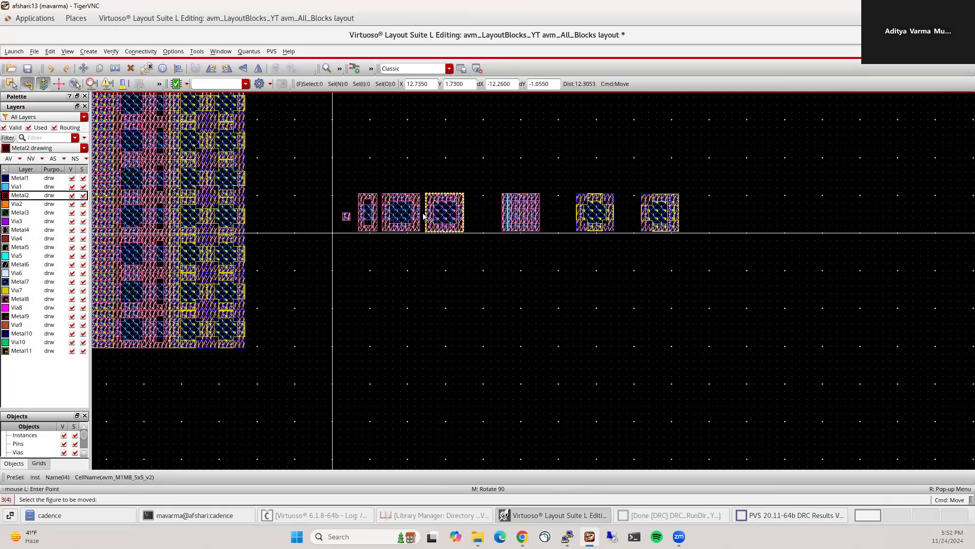
Step: Move avm_M1M8_5x5_v2 slightly right, and shift the small 1x1 block and avm_M1M8_2pt5x5_v1 left to widen the gaps
{"action": "left_click", "coordinate": [486, 216]}
{"action": "left_click", "coordinate": [346, 216]}
{"action": "left_click", "coordinate": [329, 216]}
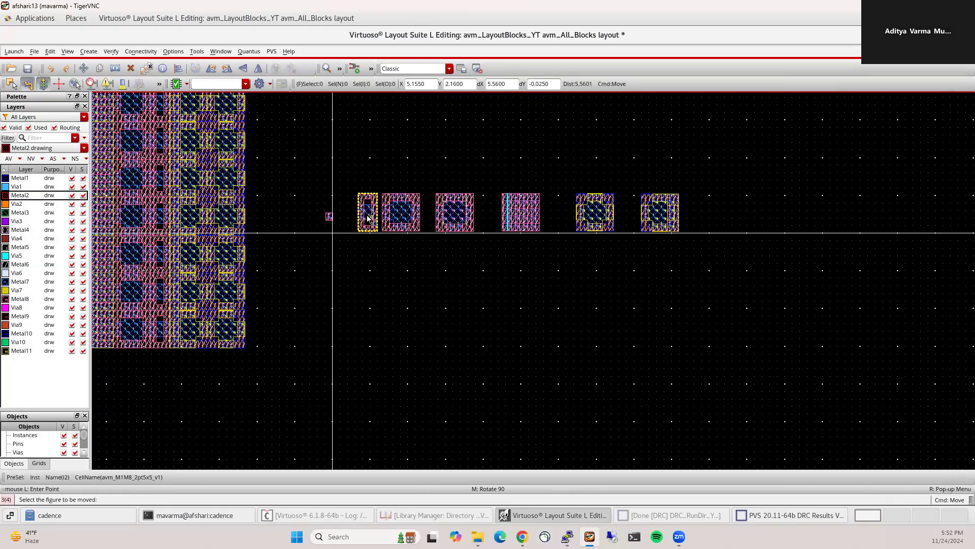
{"action": "left_click", "coordinate": [369, 219]}
{"action": "left_click", "coordinate": [356, 219]}
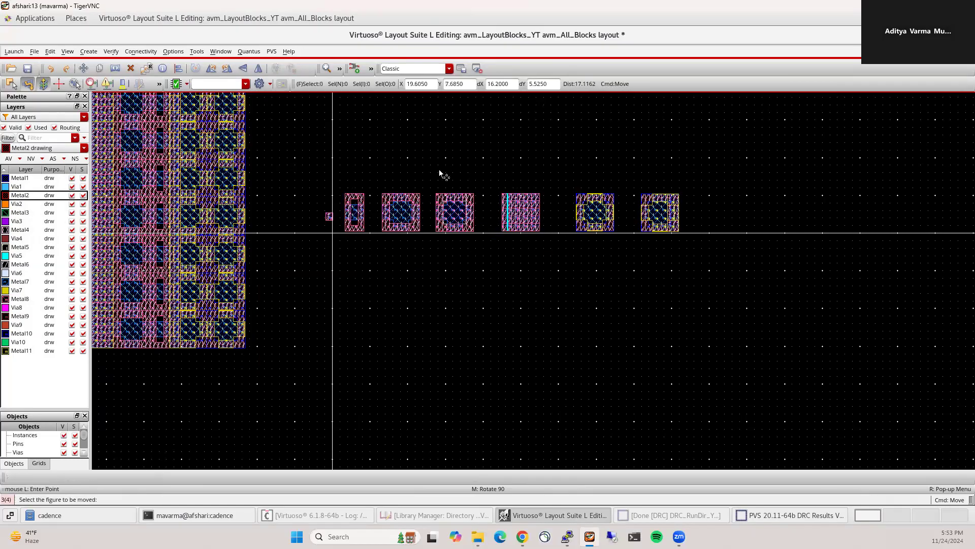
Step: Move the avm_M1M8_5x5_v3 block and both M1M11 blocks together farther right, away from avm_M1M8_5x5_v2
{"action": "left_click", "coordinate": [521, 229]}
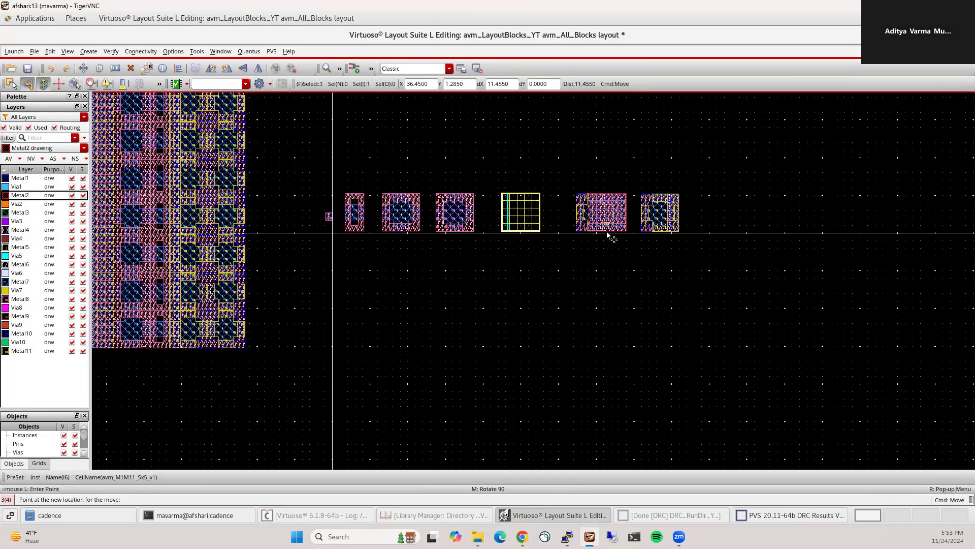
{"action": "left_click", "coordinate": [586, 230]}
{"action": "left_click_drag", "start_coordinate": [491, 185], "coordinate": [718, 294]}
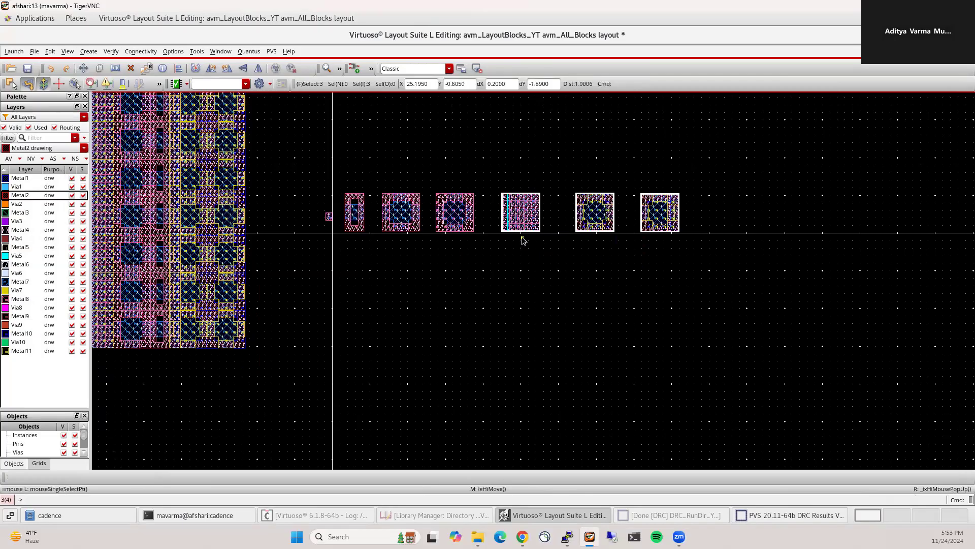
{"action": "left_click", "coordinate": [516, 223]}
{"action": "left_click", "coordinate": [616, 227]}
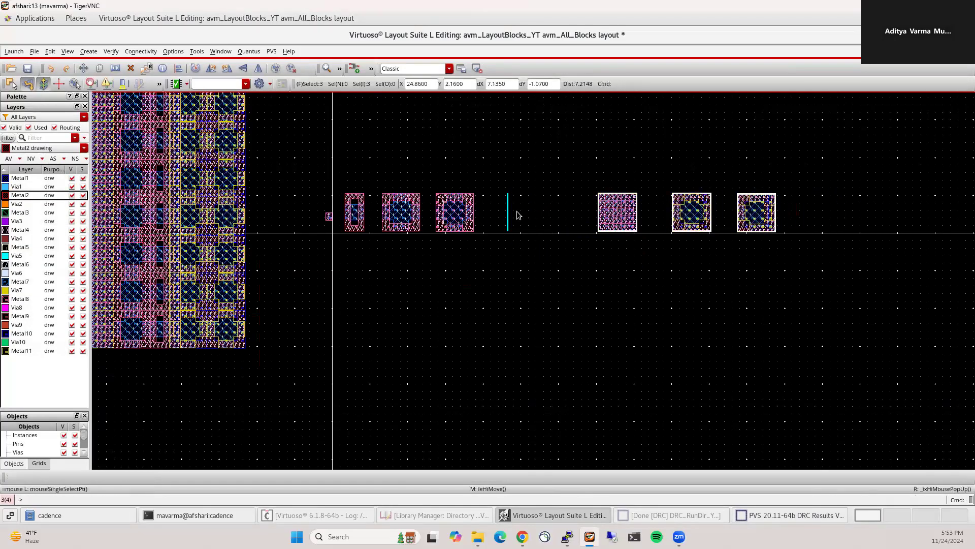
Step: Shift the avm_M1M8_5x5_v2, avm_M1M8_5x5_v1 and avm_M1M8_2pt5x5_v1 blocks right to spread out the row, and save the layout
{"action": "left_click", "coordinate": [452, 219]}
{"action": "key", "text": "m"}
{"action": "left_click", "coordinate": [446, 222]}
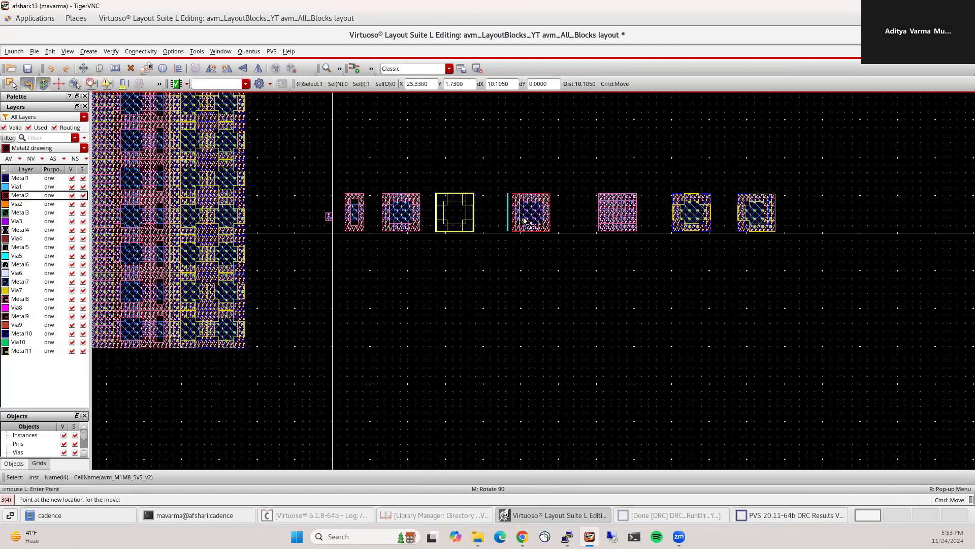
{"action": "left_click", "coordinate": [530, 222]}
{"action": "left_click", "coordinate": [391, 210]}
{"action": "left_click", "coordinate": [434, 210]}
{"action": "left_click", "coordinate": [362, 218]}
{"action": "left_click", "coordinate": [385, 216]}
{"action": "key", "text": "Escape"}
{"action": "key", "text": "f"}
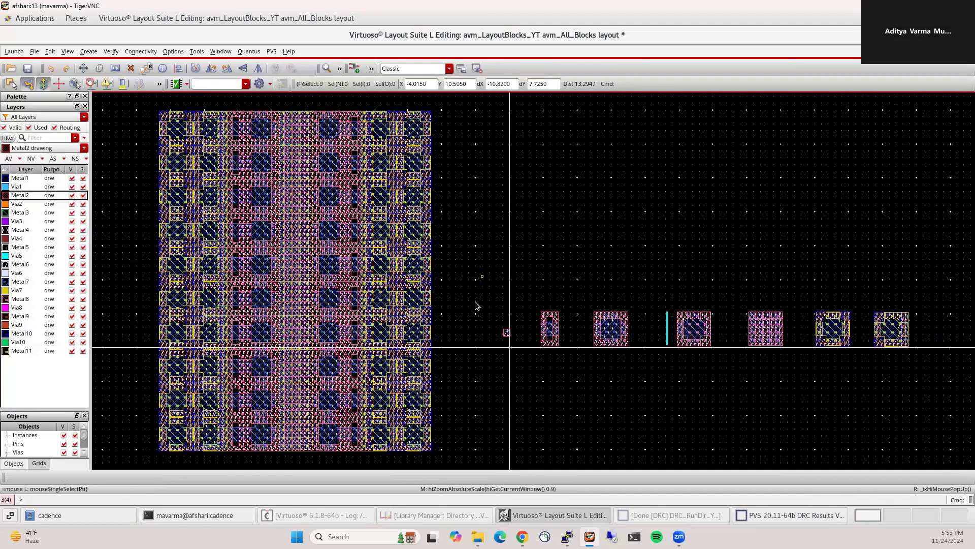
{"action": "left_click", "coordinate": [28, 68]}
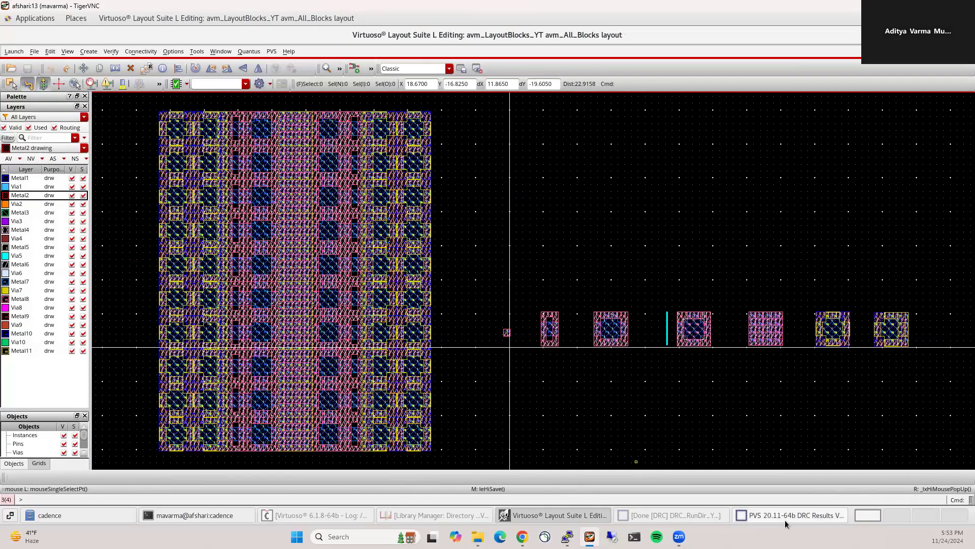
Step: Close the old DRC results and rerun the DRC from the DRC_RunDir_YT report
{"action": "left_click", "coordinate": [793, 515]}
{"action": "left_click", "coordinate": [929, 96]}
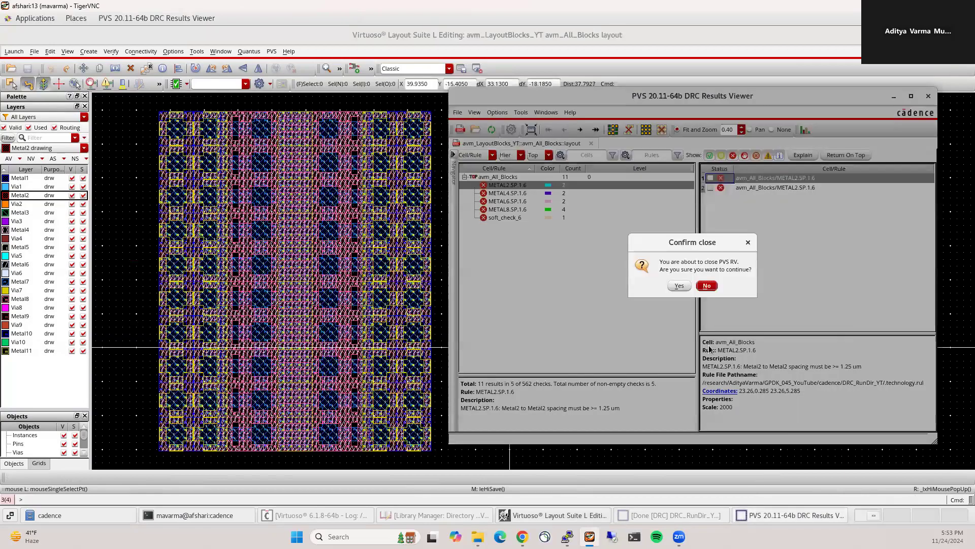
{"action": "left_click", "coordinate": [679, 286]}
{"action": "left_click", "coordinate": [692, 515]}
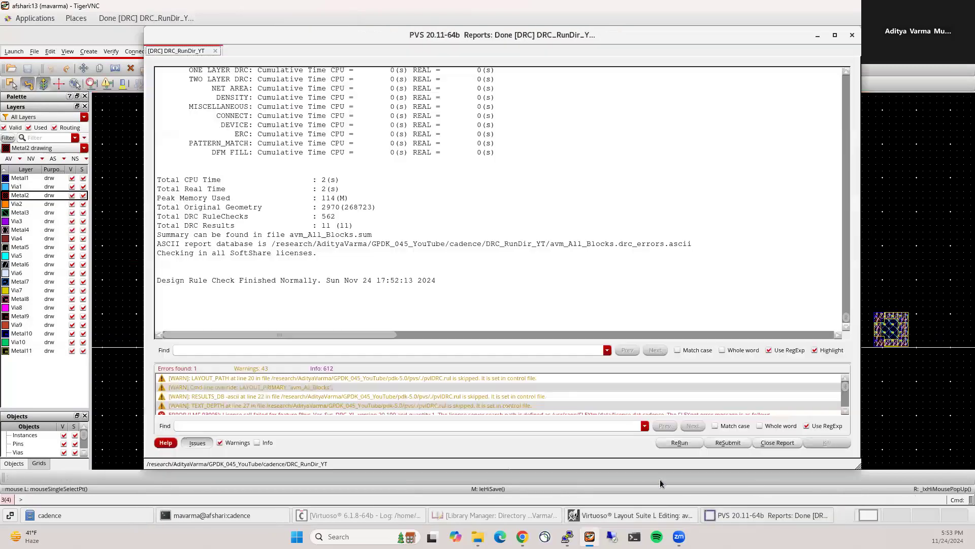
{"action": "left_click", "coordinate": [680, 443]}
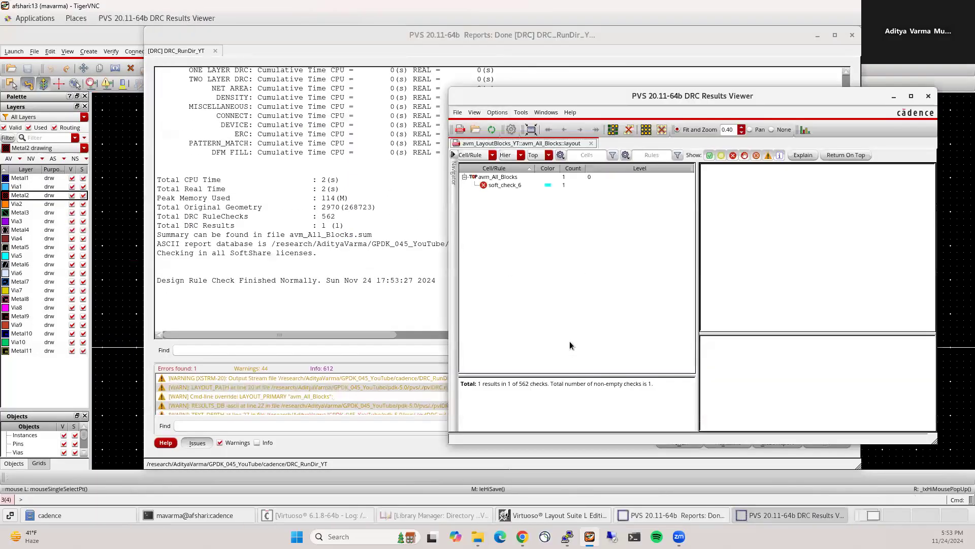
Step: Examine the soft_check_6 violation in the DRC results and its extent in the layout, and close the report and results viewer
{"action": "left_click", "coordinate": [499, 185]}
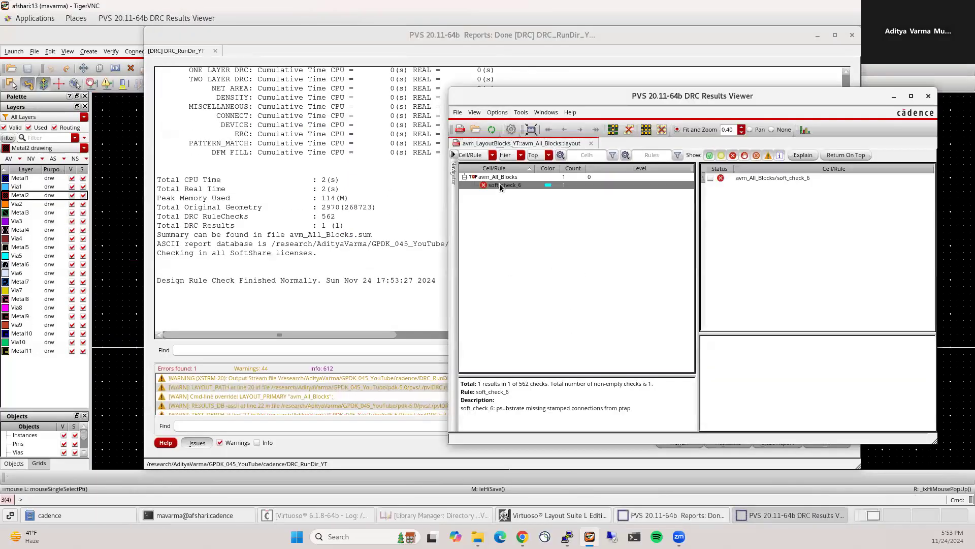
{"action": "left_click", "coordinate": [781, 180]}
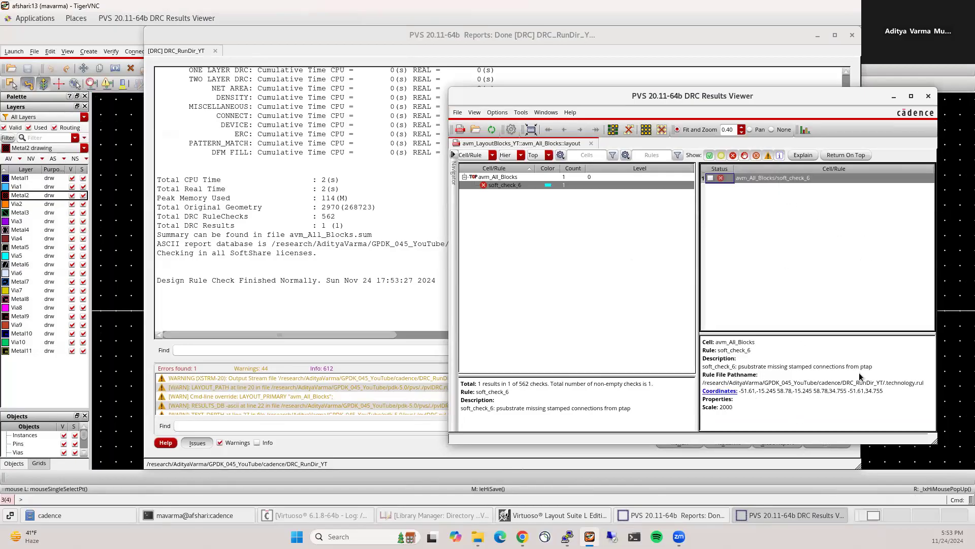
{"action": "left_click", "coordinate": [893, 96]}
{"action": "left_click", "coordinate": [852, 35]}
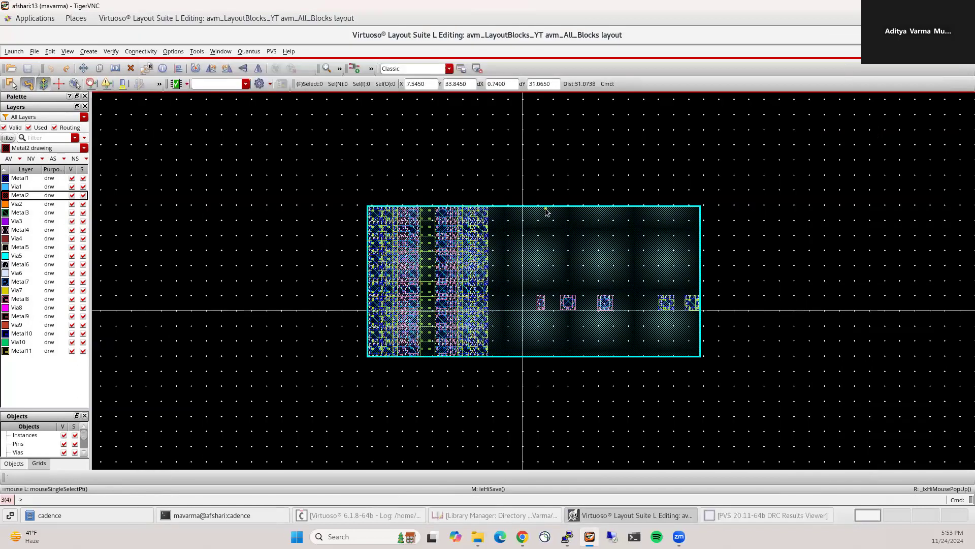
{"action": "left_click", "coordinate": [762, 515]}
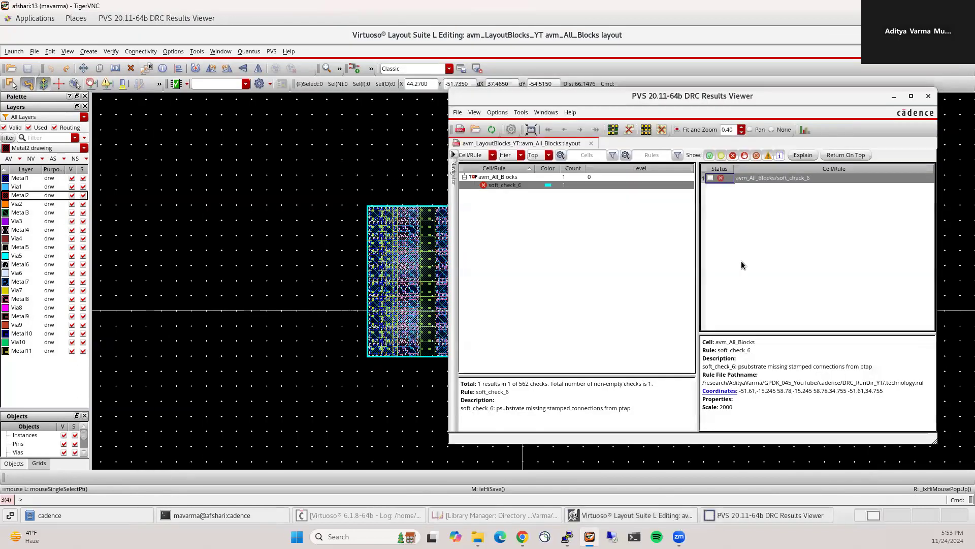
{"action": "left_click", "coordinate": [928, 97]}
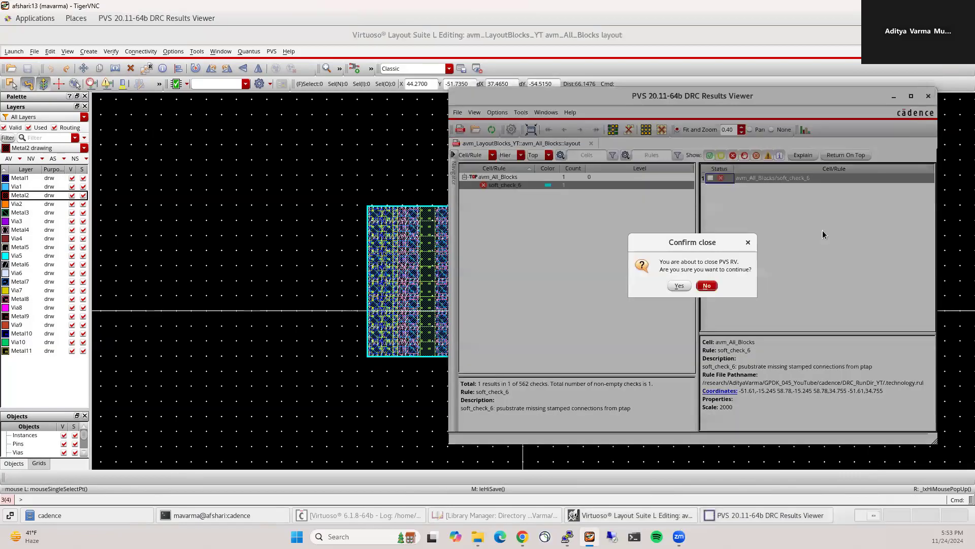
{"action": "left_click", "coordinate": [680, 286]}
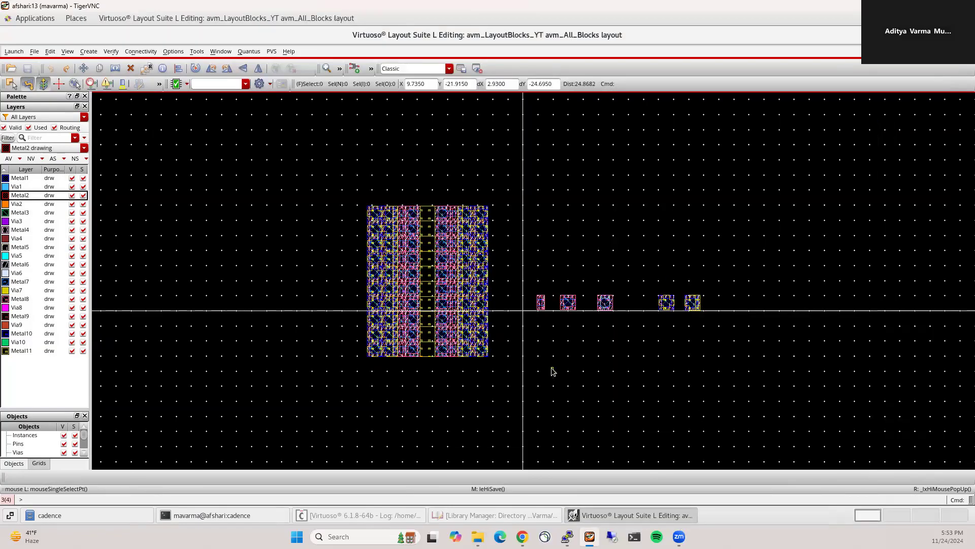
{"action": "key", "text": "ctrl+z"}
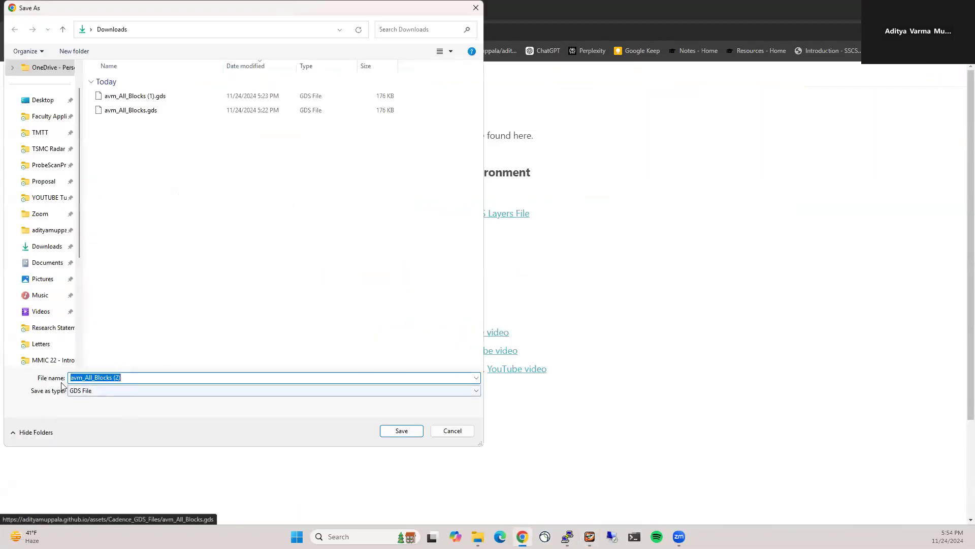
Step: Cancel saving the Layout Blocks v1 GDS download and locate avm_All_Blocks.gds in the remote cadence folder
{"action": "left_click", "coordinate": [452, 431]}
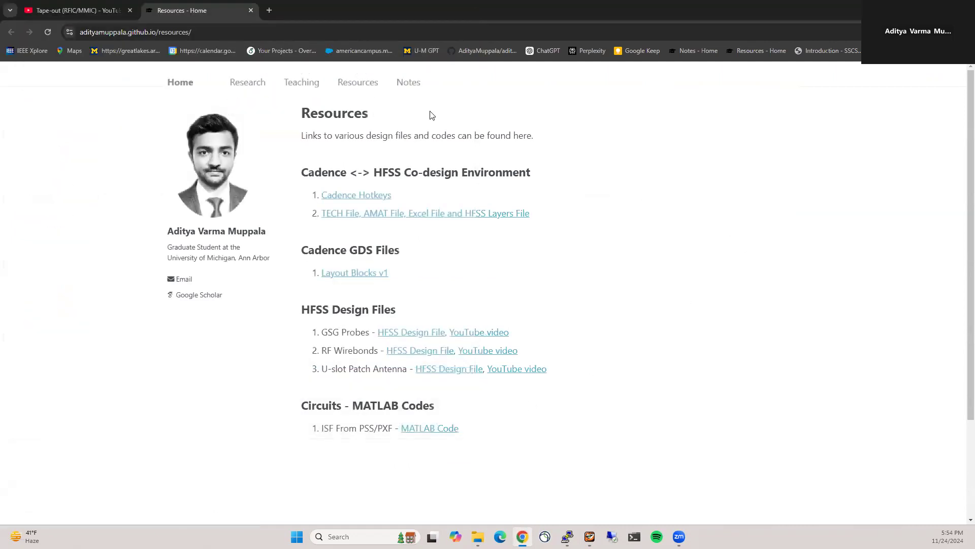
{"action": "key", "text": "alt+Tab"}
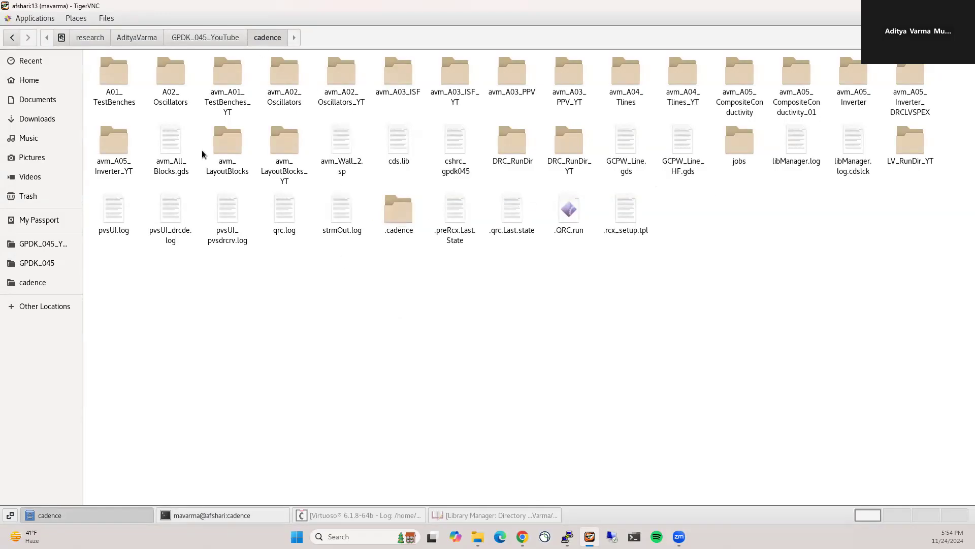
{"action": "left_click", "coordinate": [166, 181]}
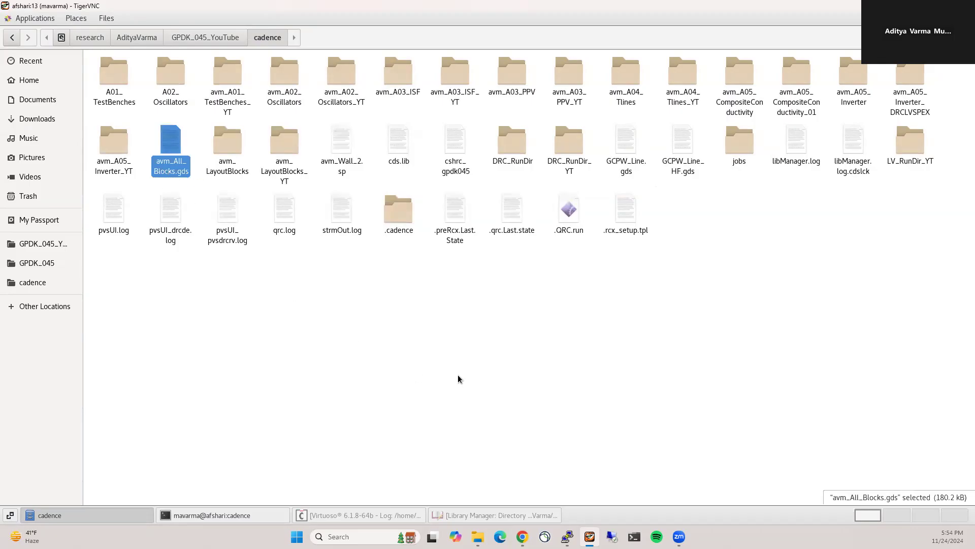
Step: In the Library Manager, create a new library named avm_LayoutBlocks_temp in the cadence directory
{"action": "left_click", "coordinate": [475, 514]}
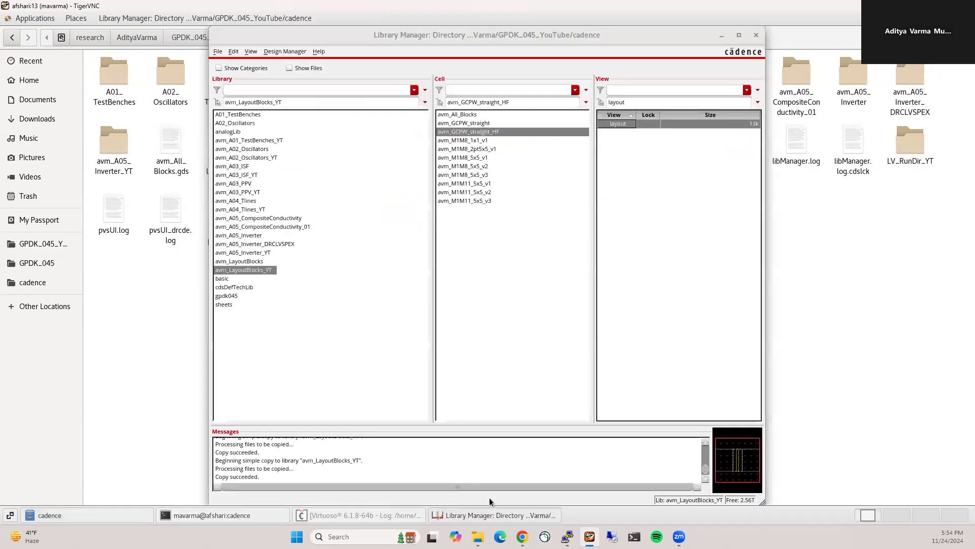
{"action": "left_click", "coordinate": [219, 51]}
{"action": "left_click", "coordinate": [232, 63]}
{"action": "left_click", "coordinate": [559, 418]}
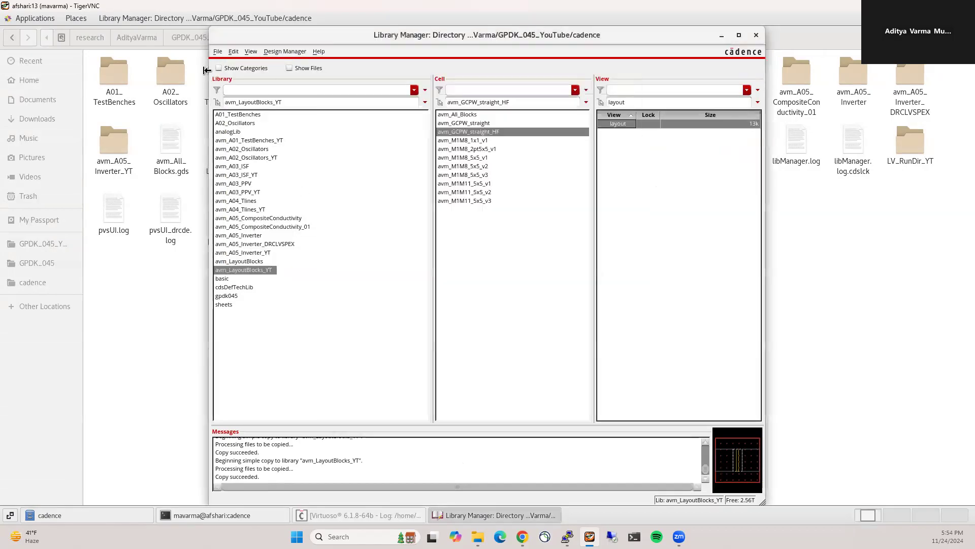
{"action": "left_click", "coordinate": [223, 53]}
{"action": "mouse_move", "coordinate": [302, 63]}
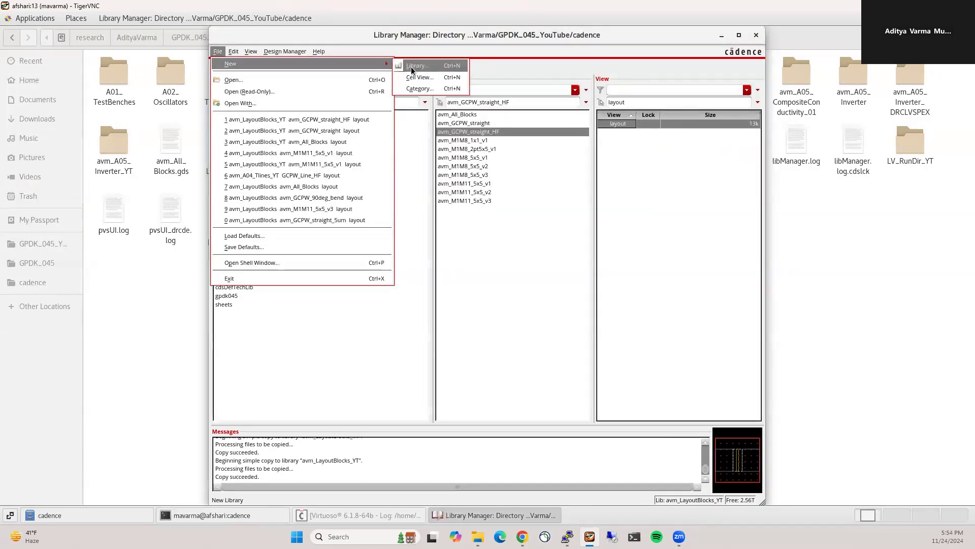
{"action": "left_click", "coordinate": [412, 67]}
{"action": "type", "text": "a"}
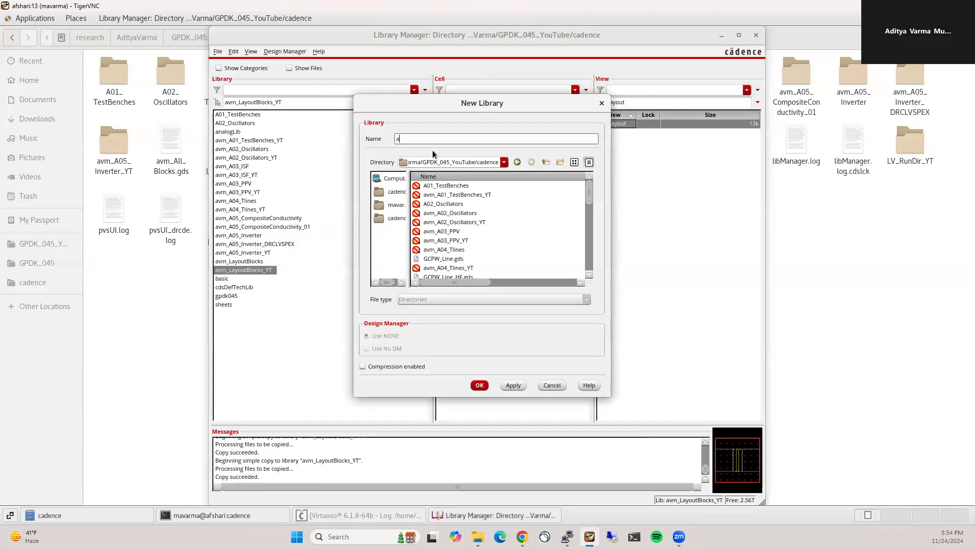
{"action": "type", "text": "vm_LayoutBLo"}
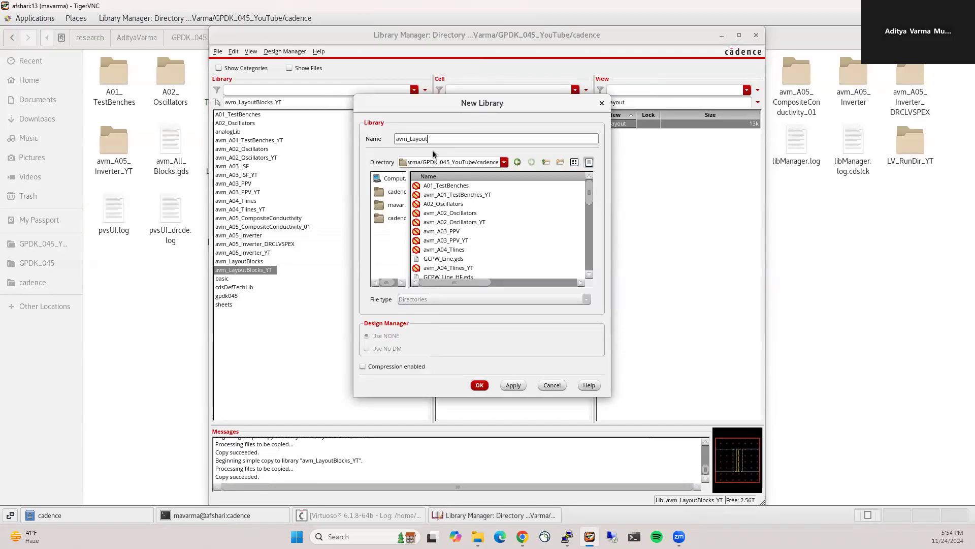
{"action": "key", "text": "BackSpace"}
{"action": "key", "text": "BackSpace"}
{"action": "left_click", "coordinate": [479, 386]}
Step: Attach the avm_LayoutBlocks_temp library to the existing gpdk045 technology library
{"action": "left_click", "coordinate": [276, 135]}
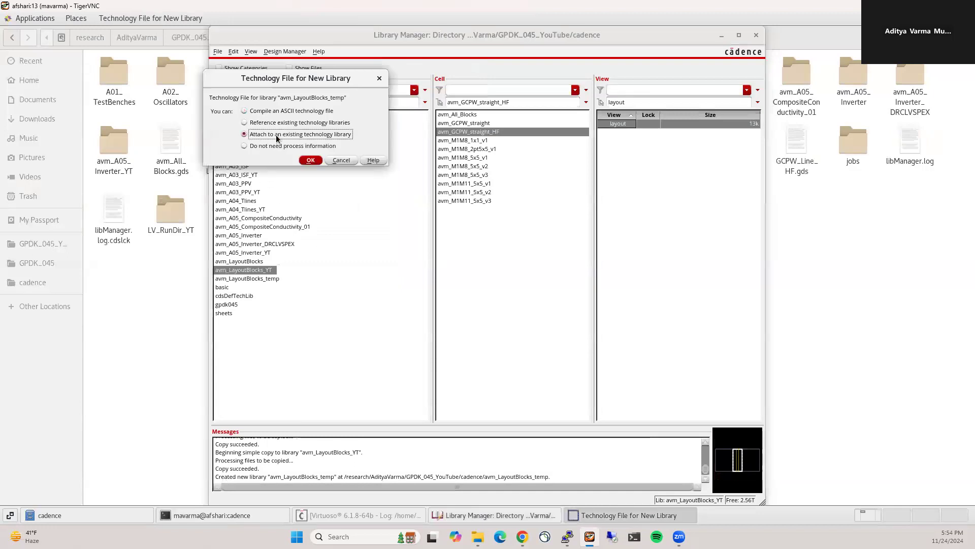
{"action": "left_click", "coordinate": [311, 160]}
{"action": "left_click", "coordinate": [296, 146]}
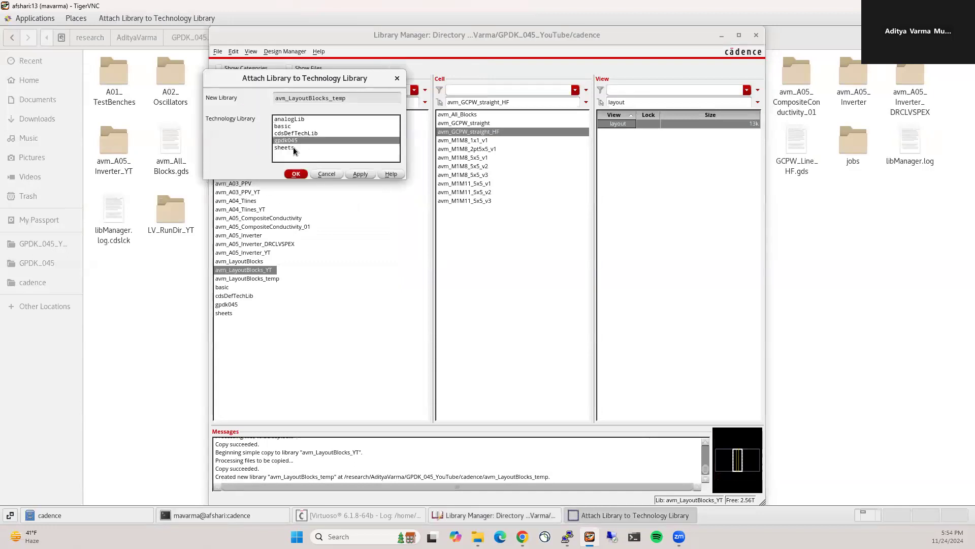
{"action": "left_click", "coordinate": [295, 175]}
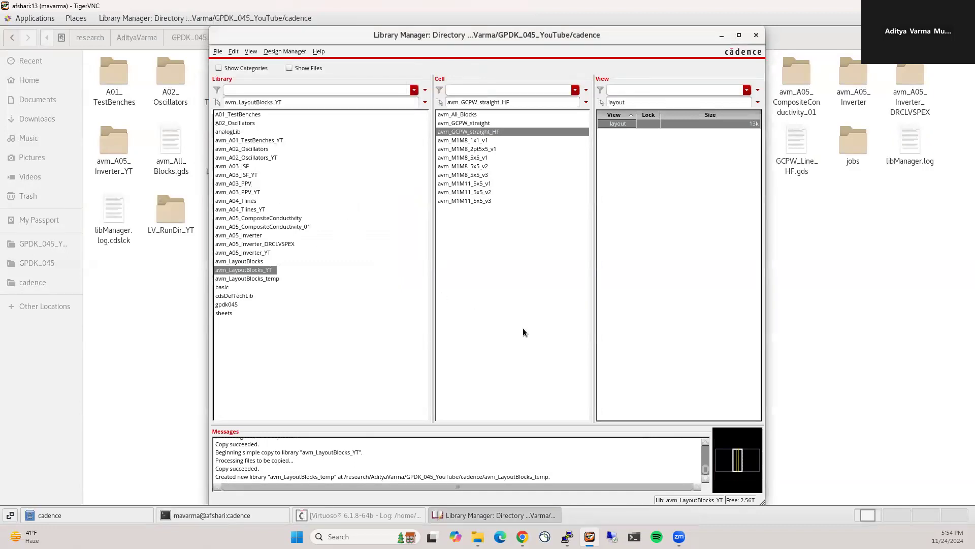
Step: Start a stream-in import and choose avm_All_Blocks.gds from the cadence directory as the stream file
{"action": "left_click", "coordinate": [260, 278]}
{"action": "left_click", "coordinate": [326, 516]}
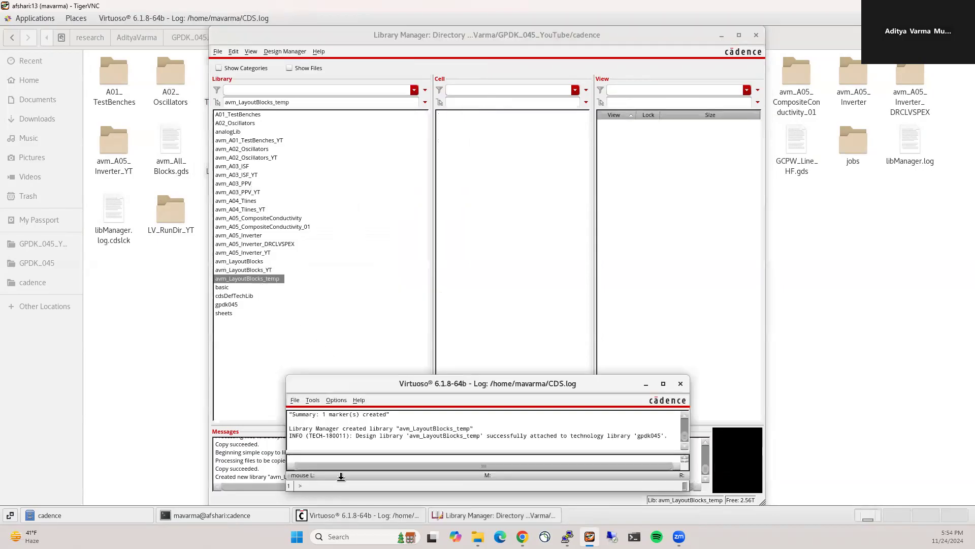
{"action": "left_click", "coordinate": [295, 401]}
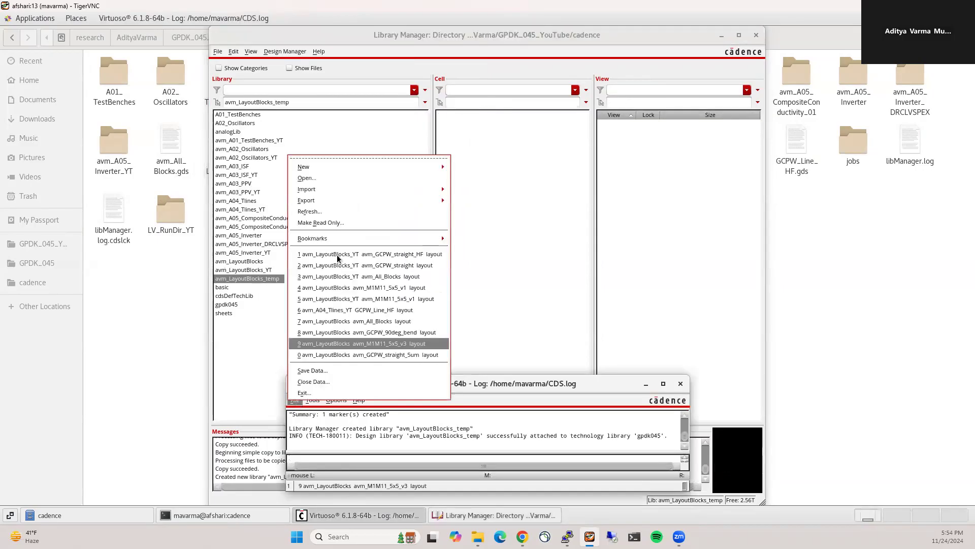
{"action": "mouse_move", "coordinate": [340, 200]}
{"action": "left_click", "coordinate": [464, 251]}
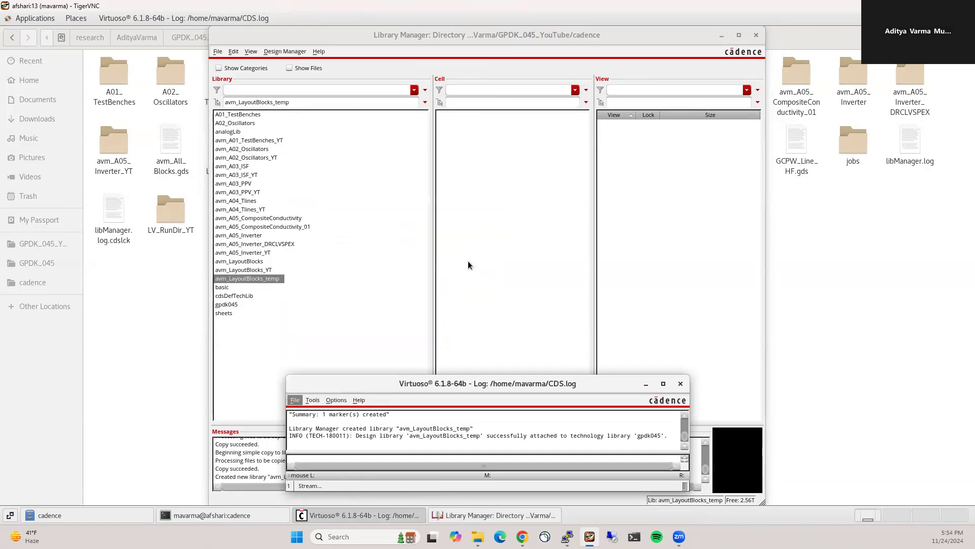
{"action": "left_click", "coordinate": [612, 171]}
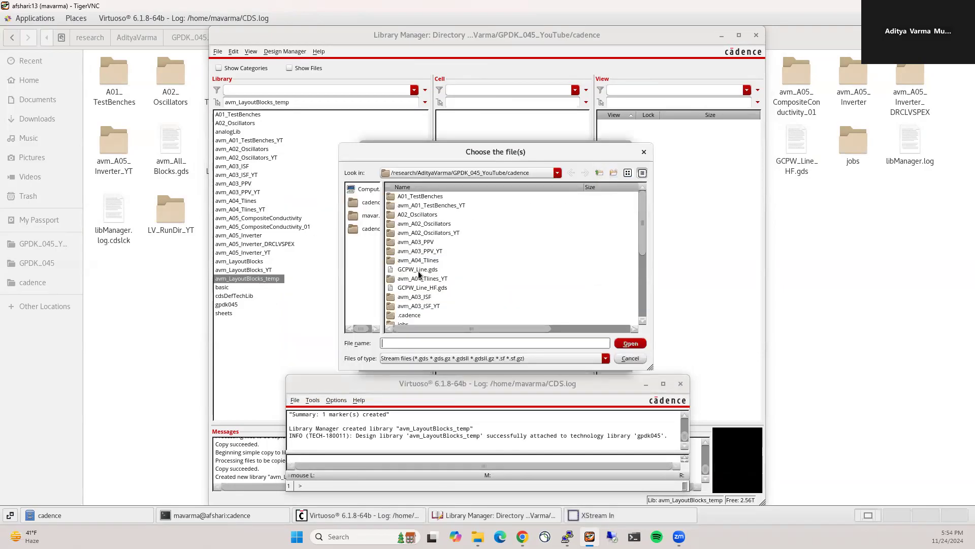
{"action": "scroll", "coordinate": [459, 264], "scroll_direction": "down", "scroll_amount": 4}
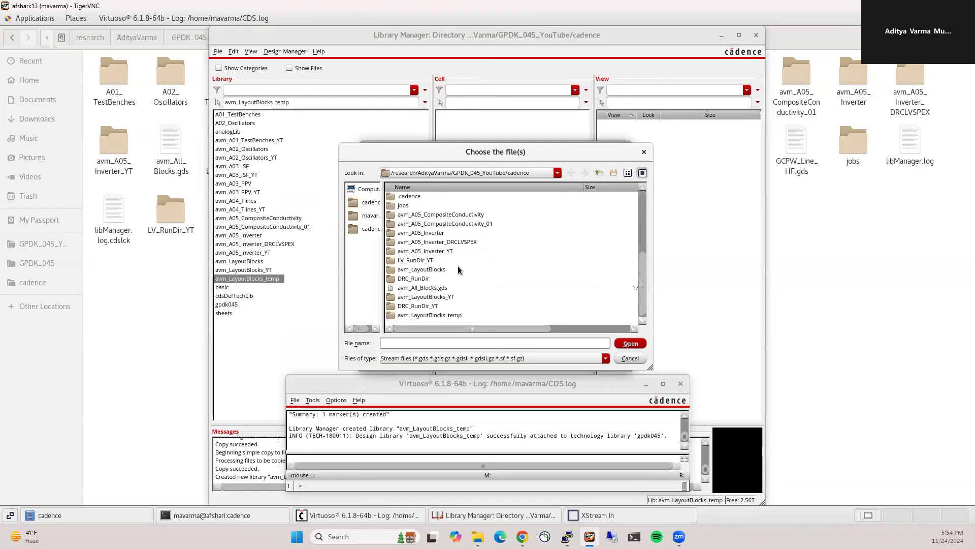
{"action": "left_click", "coordinate": [428, 288]}
{"action": "left_click", "coordinate": [630, 343]}
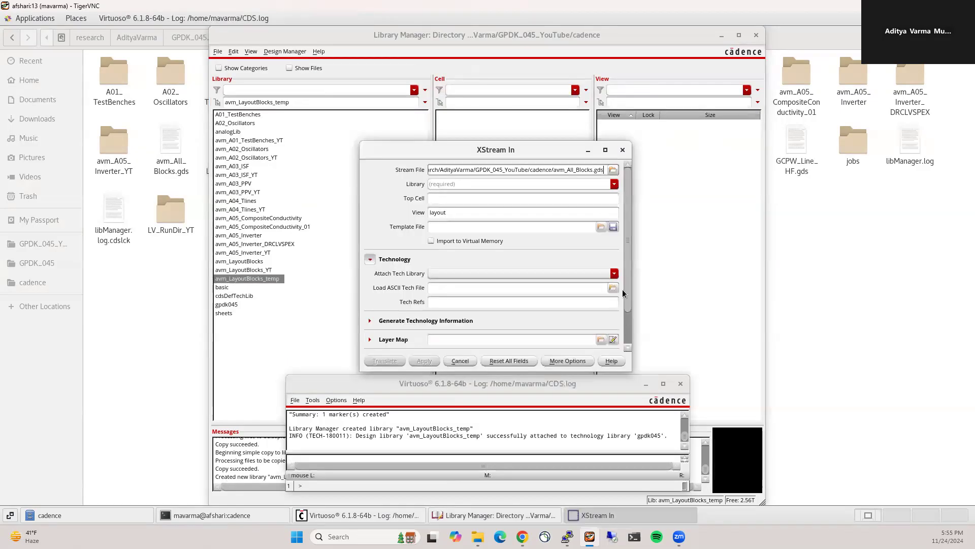
Step: Set the import's target library to avm_LayoutBlocks_temp and its top cell to avm_All_Blocks, keeping the layout view
{"action": "left_click", "coordinate": [613, 185]}
{"action": "scroll", "coordinate": [514, 230], "scroll_direction": "down", "scroll_amount": 5}
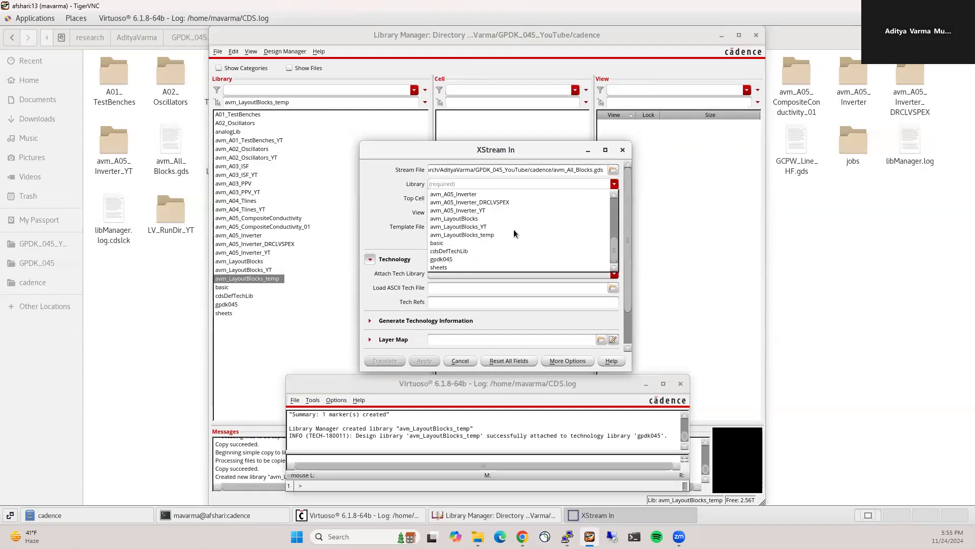
{"action": "left_click", "coordinate": [480, 236]}
{"action": "left_click", "coordinate": [462, 198]}
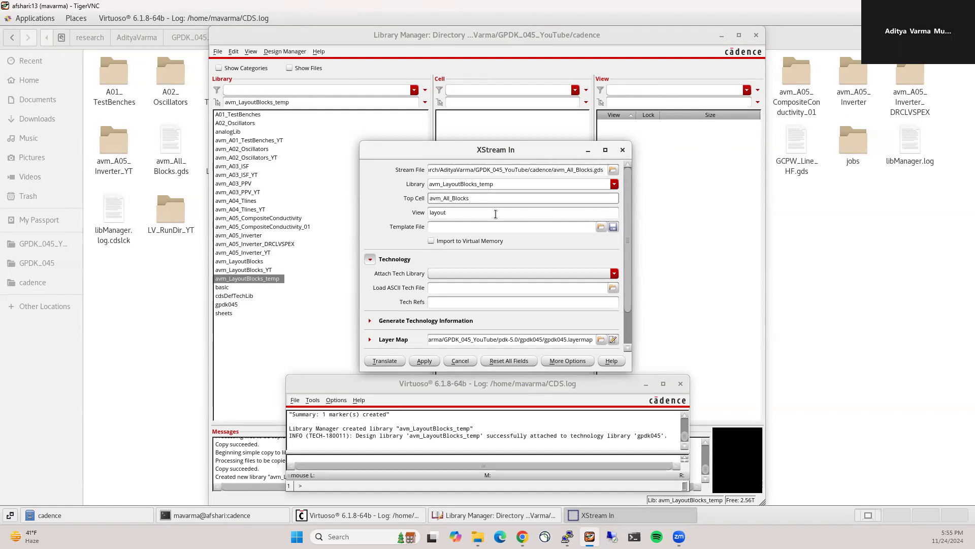
{"action": "left_click", "coordinate": [496, 213]}
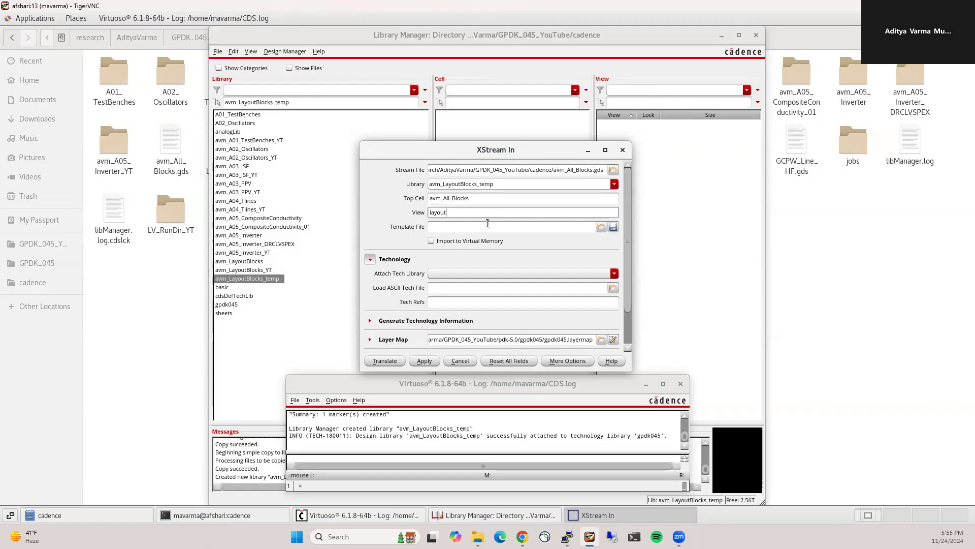
Step: Check the import's technology settings and run the stream-in translation, declining to view the log file
{"action": "left_click", "coordinate": [466, 273]}
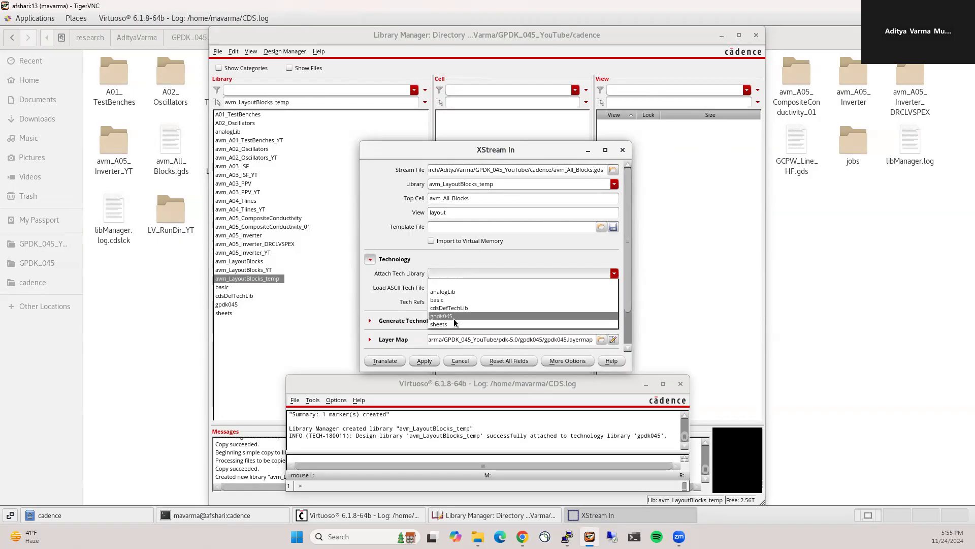
{"action": "left_click", "coordinate": [468, 301]}
{"action": "left_click", "coordinate": [448, 303]}
{"action": "left_click", "coordinate": [382, 361]}
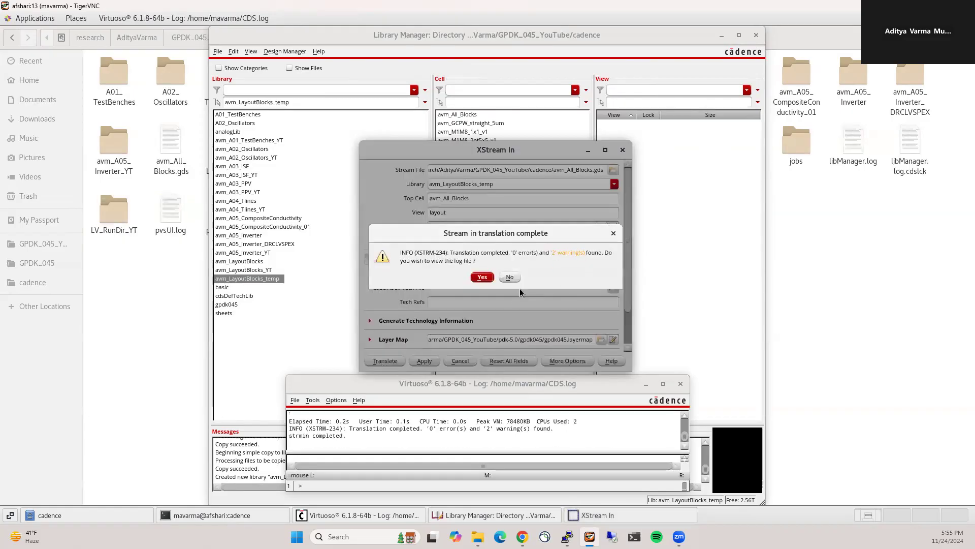
{"action": "left_click", "coordinate": [510, 277]}
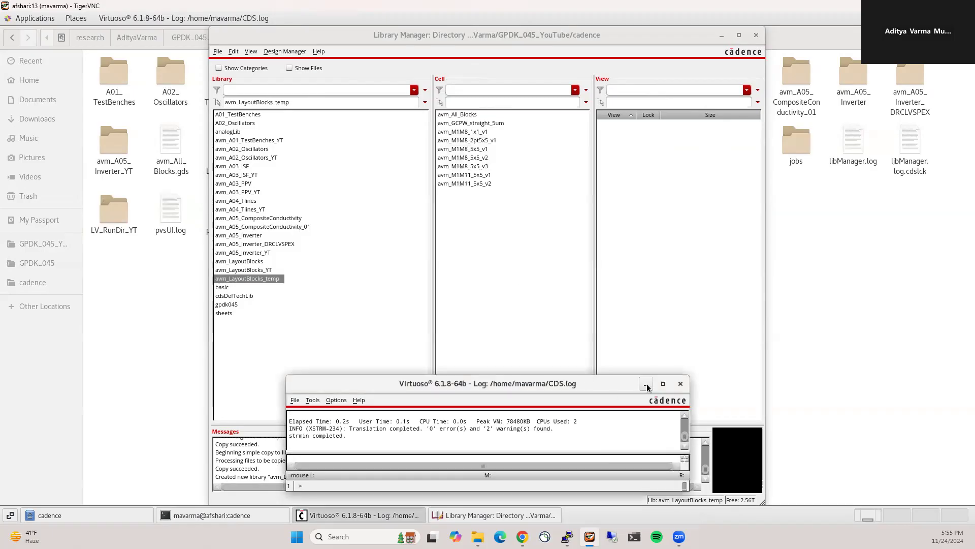
{"action": "left_click", "coordinate": [646, 384]}
Step: Open the layout view of avm_All_Blocks from the avm_LayoutBlocks_temp library in a maximized window
{"action": "left_click", "coordinate": [248, 278]}
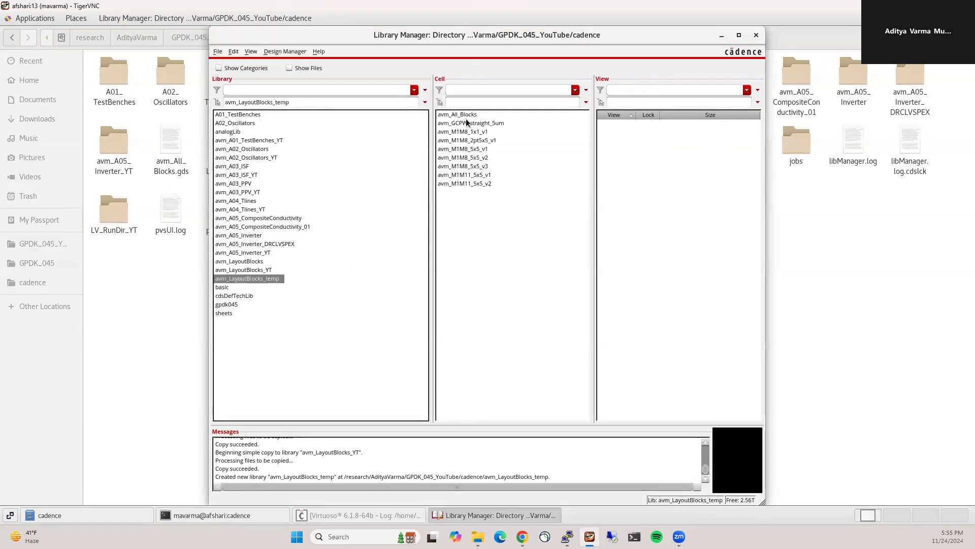
{"action": "left_click", "coordinate": [466, 116]}
{"action": "double_click", "coordinate": [621, 125]}
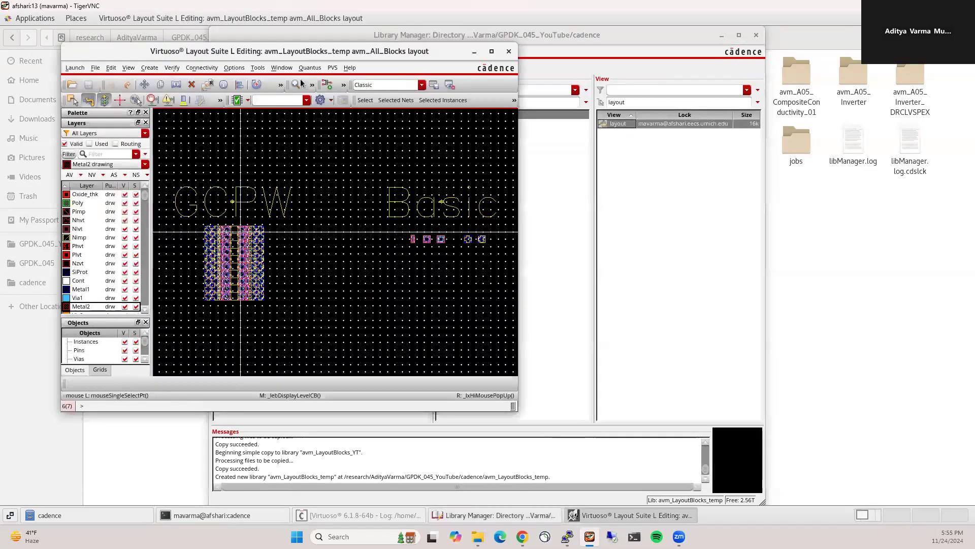
{"action": "double_click", "coordinate": [307, 51]}
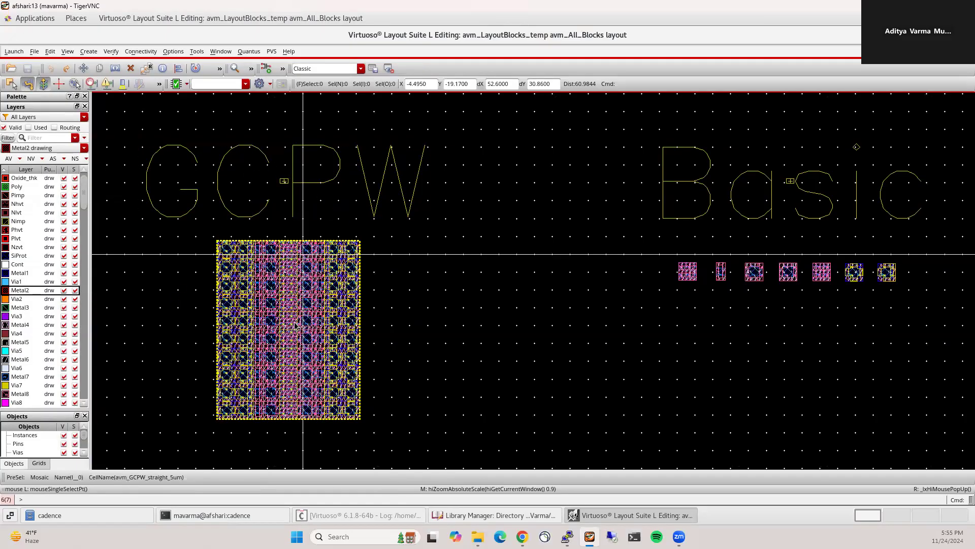
Step: Examine the imported GCPW line and the Basic unit blocks in the avm_All_Blocks layout
{"action": "left_click_drag", "start_coordinate": [634, 248], "coordinate": [936, 309]}
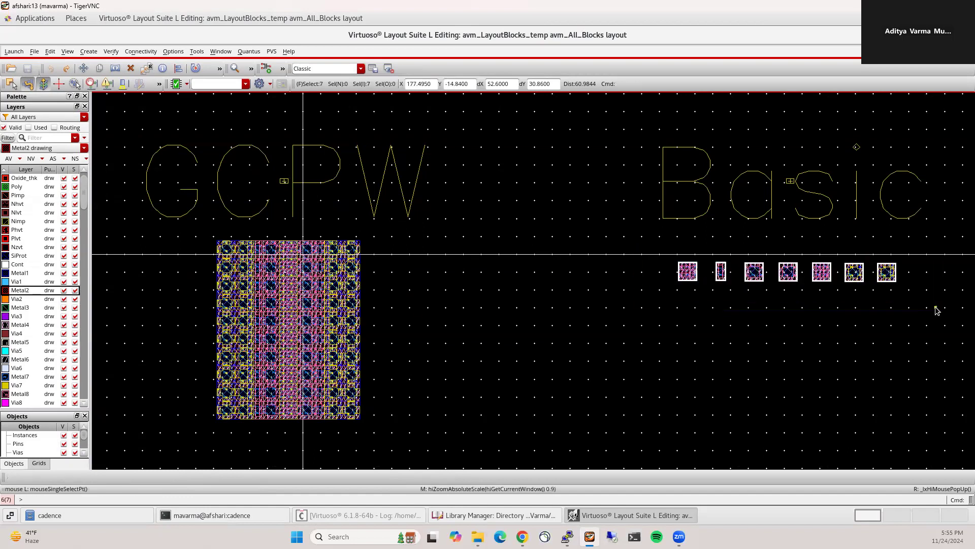
{"action": "scroll", "coordinate": [906, 278], "scroll_direction": "up", "scroll_amount": 2, "text": "ctrl"}
{"action": "scroll", "coordinate": [861, 287], "scroll_direction": "up", "scroll_amount": 2, "text": "ctrl"}
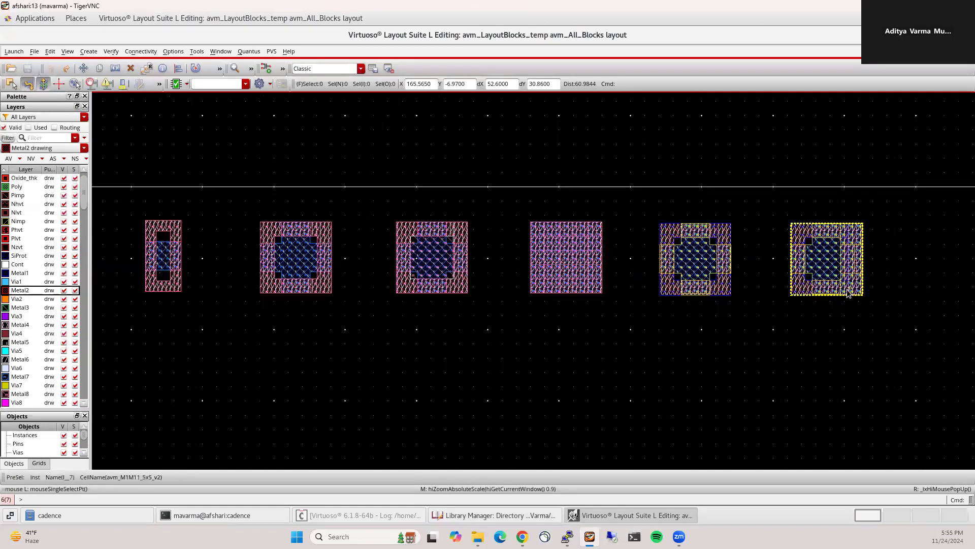
{"action": "key", "text": "f"}
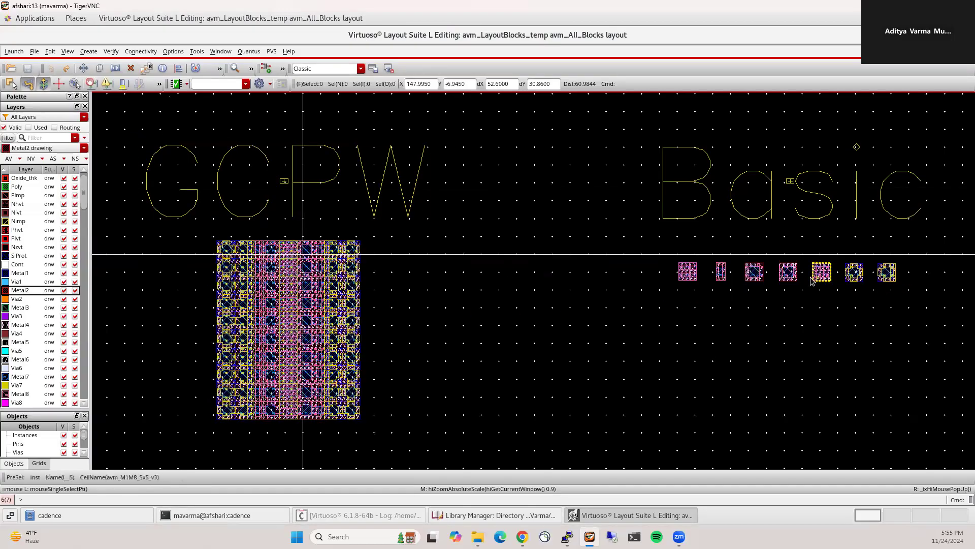
{"action": "scroll", "coordinate": [810, 277], "scroll_direction": "up", "scroll_amount": 2, "text": "ctrl"}
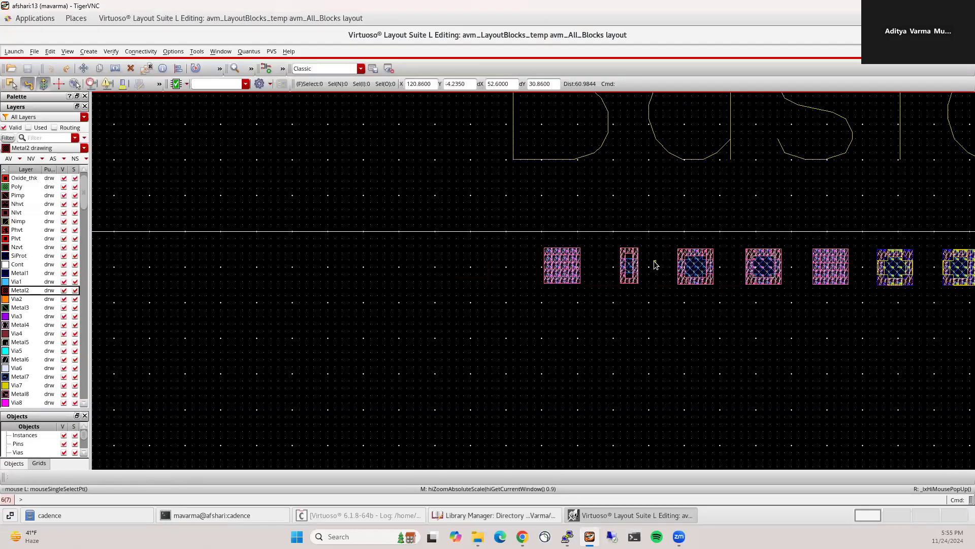
{"action": "scroll", "coordinate": [655, 264], "scroll_direction": "down", "scroll_amount": 2, "text": "ctrl"}
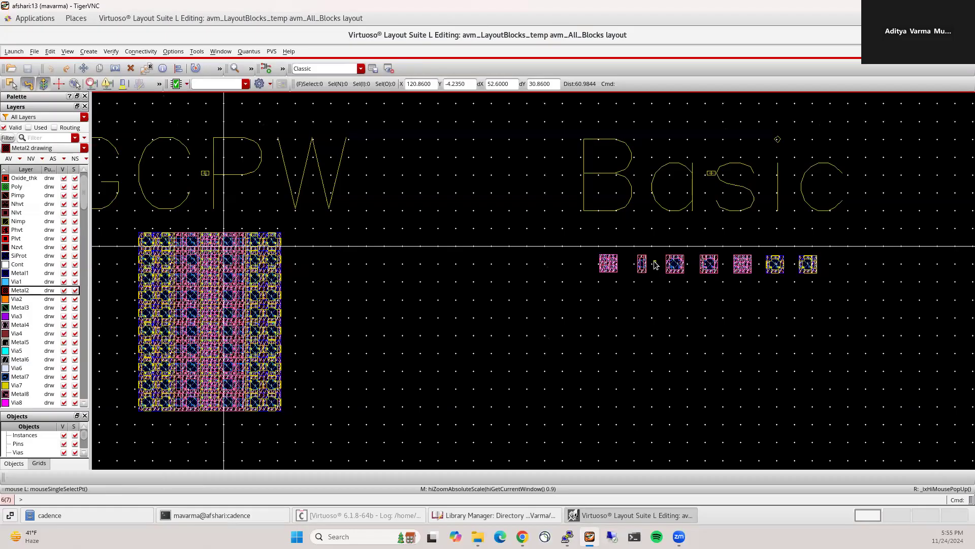
{"action": "scroll", "coordinate": [656, 265], "scroll_direction": "left", "scroll_amount": 10}
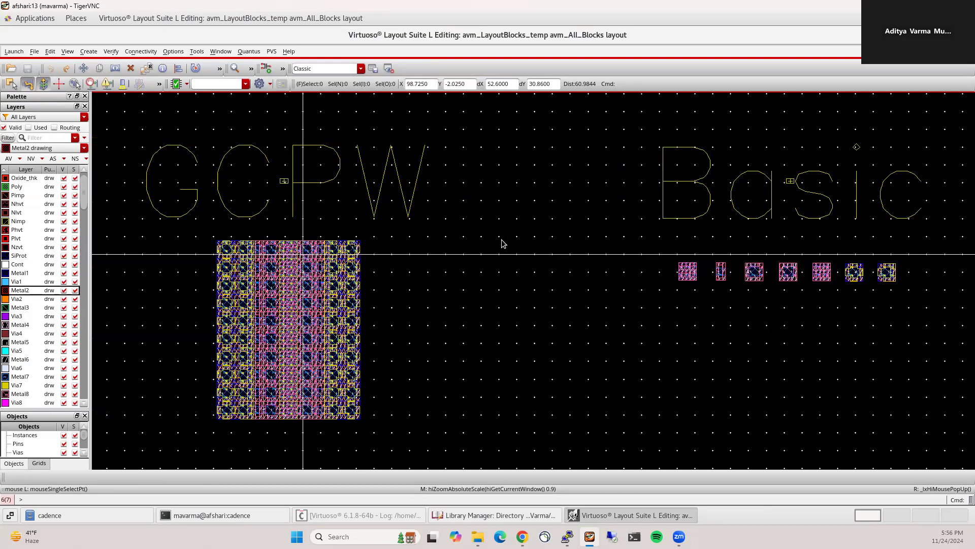
{"action": "scroll", "coordinate": [501, 243], "scroll_direction": "down", "scroll_amount": 2, "text": "ctrl"}
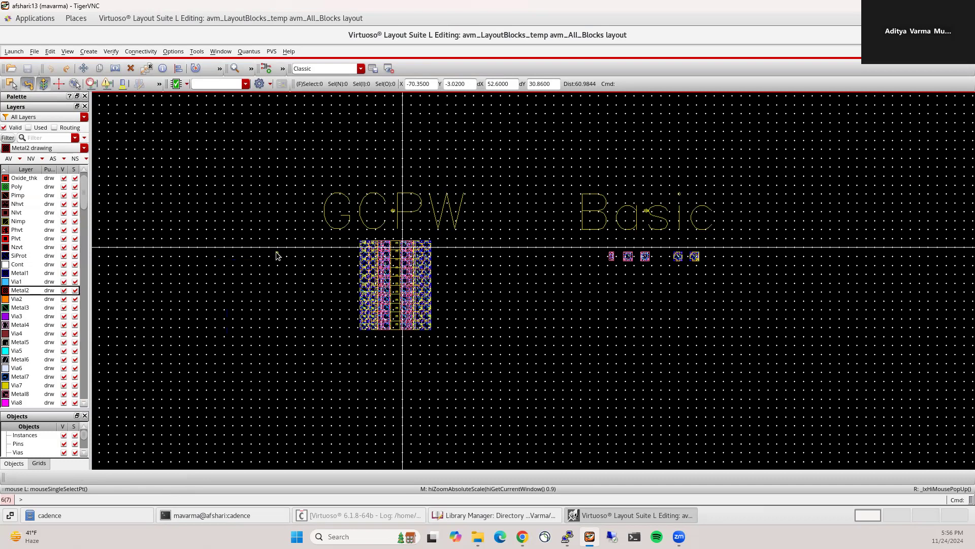
{"action": "left_click_drag", "start_coordinate": [283, 126], "coordinate": [767, 411]}
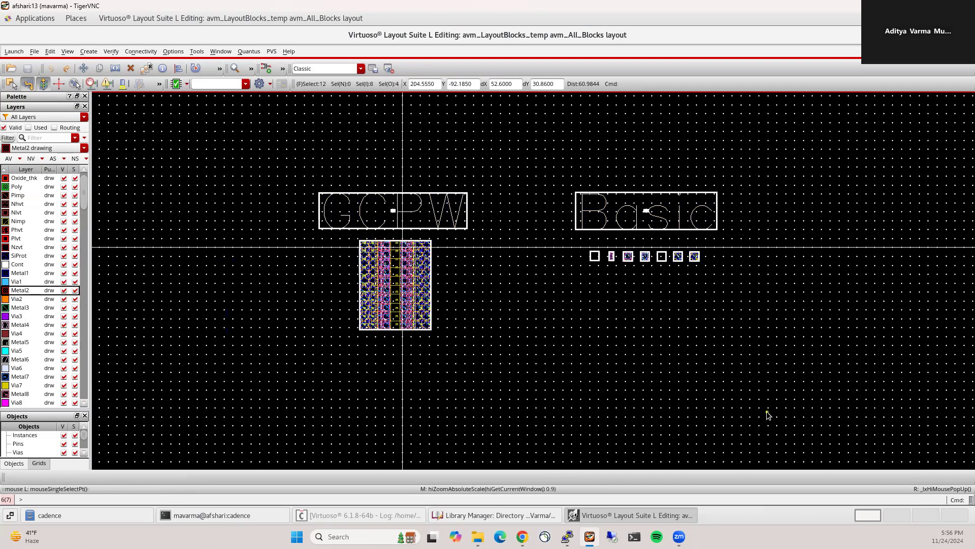
{"action": "left_click", "coordinate": [517, 282]}
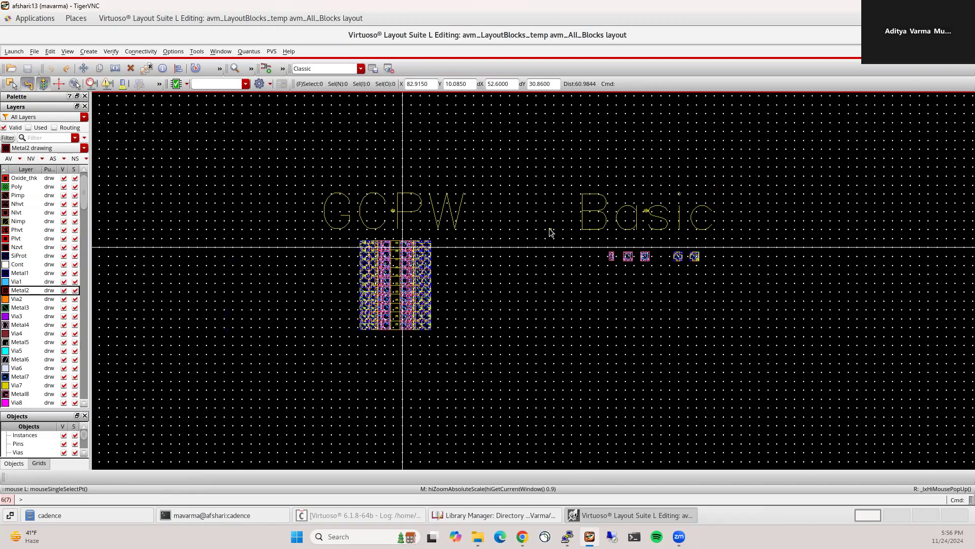
{"action": "scroll", "coordinate": [550, 231], "scroll_direction": "up", "scroll_amount": 2, "text": "ctrl"}
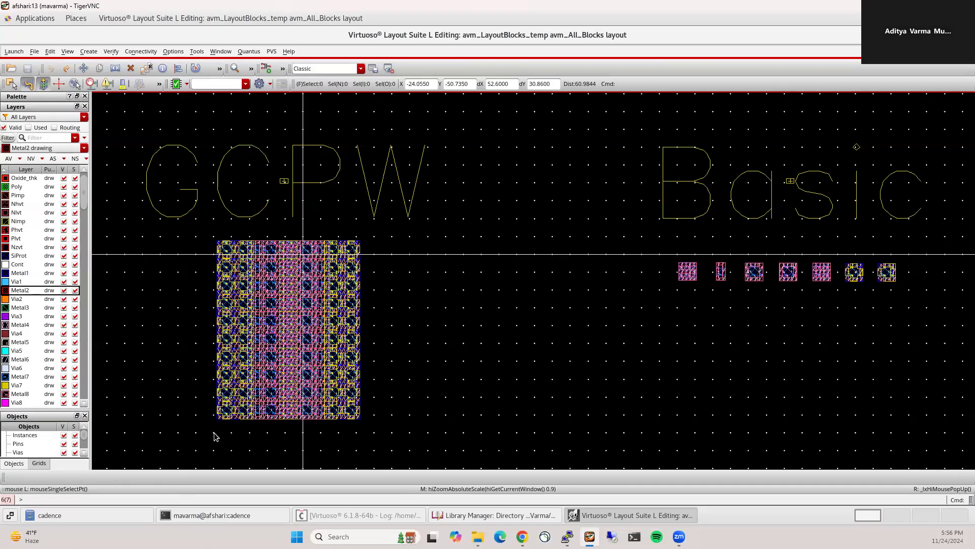
{"action": "scroll", "coordinate": [201, 397], "scroll_direction": "up", "scroll_amount": 2, "text": "ctrl"}
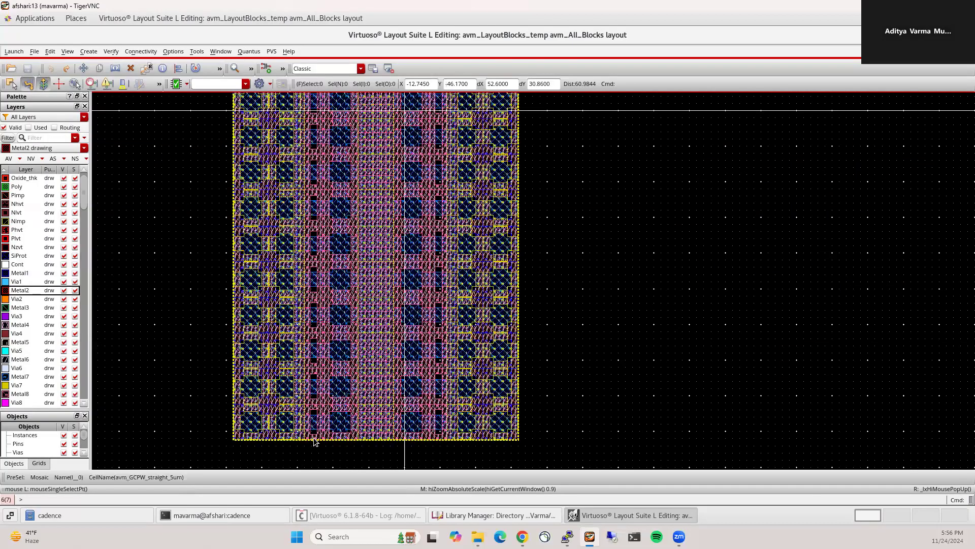
Step: Open the GPDK045_HFSS_Mapping_Lin.tech layer mapping file from the GPDK_045_YouTube folder
{"action": "left_click", "coordinate": [144, 516]}
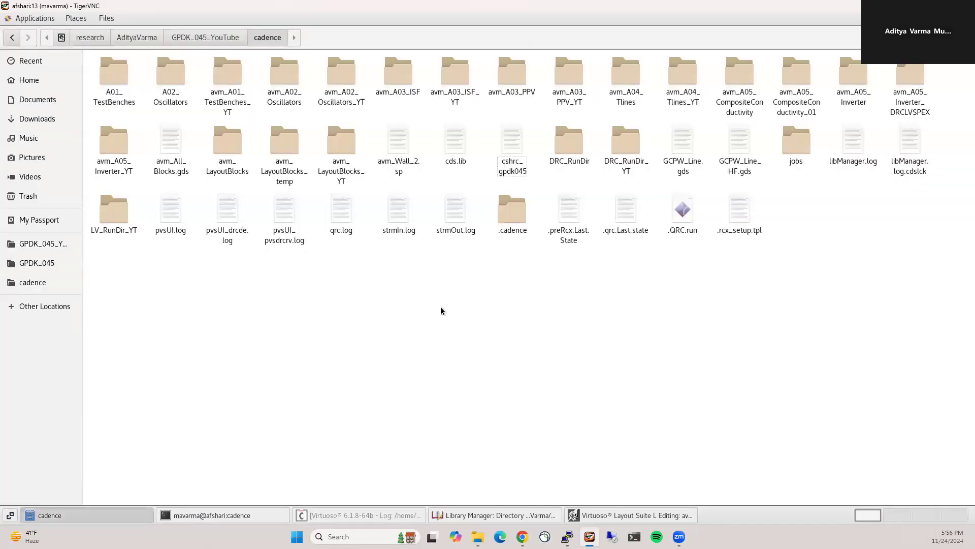
{"action": "left_click", "coordinate": [220, 38]}
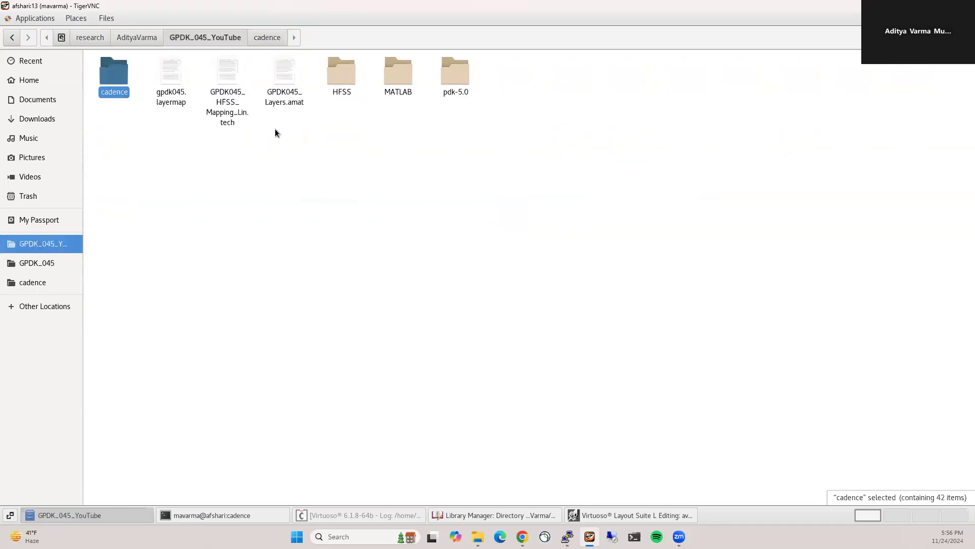
{"action": "double_click", "coordinate": [222, 74]}
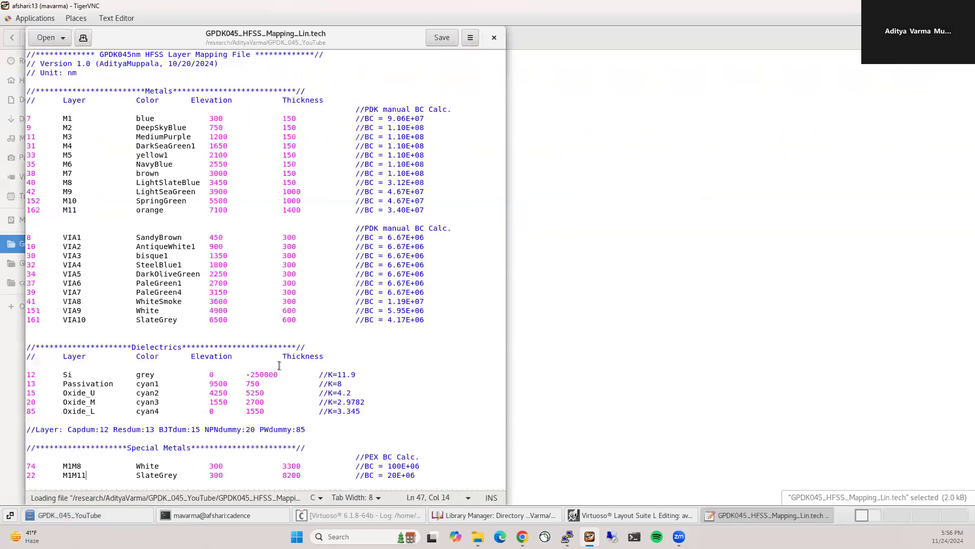
Step: Review the M1M8 and M1M11 special metals and their bulk conductivity values in the mapping file, and close it
{"action": "left_click_drag", "start_coordinate": [417, 459], "coordinate": [34, 451]}
{"action": "left_click", "coordinate": [71, 454]}
{"action": "double_click", "coordinate": [72, 449]}
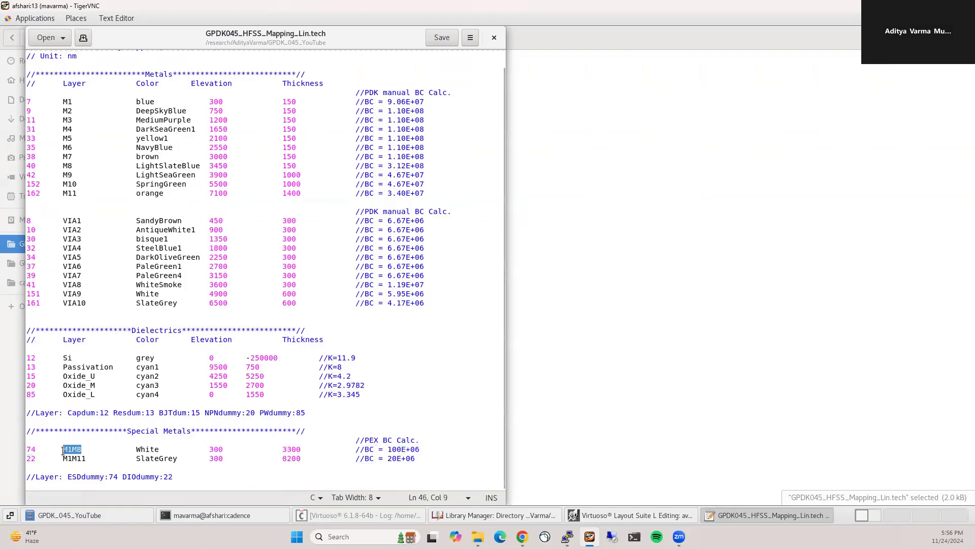
{"action": "left_click", "coordinate": [85, 458]}
{"action": "left_click", "coordinate": [64, 459], "text": "shift"}
{"action": "left_click", "coordinate": [424, 459]}
{"action": "left_click_drag", "start_coordinate": [405, 460], "coordinate": [435, 452]}
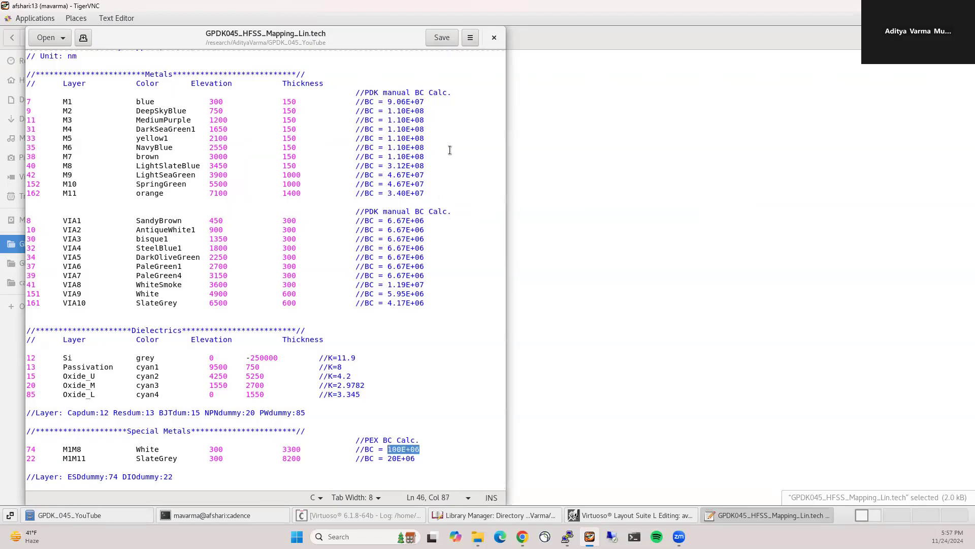
{"action": "left_click", "coordinate": [493, 38]}
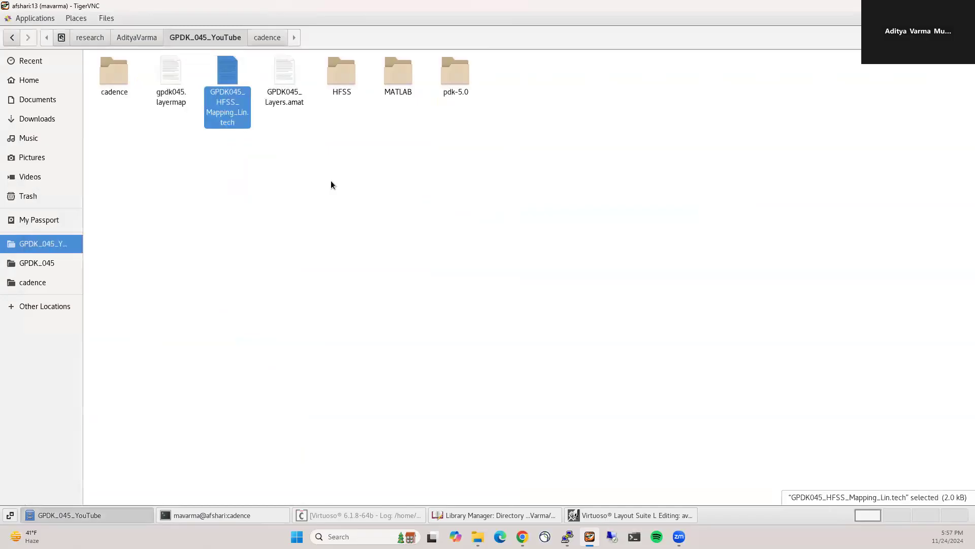